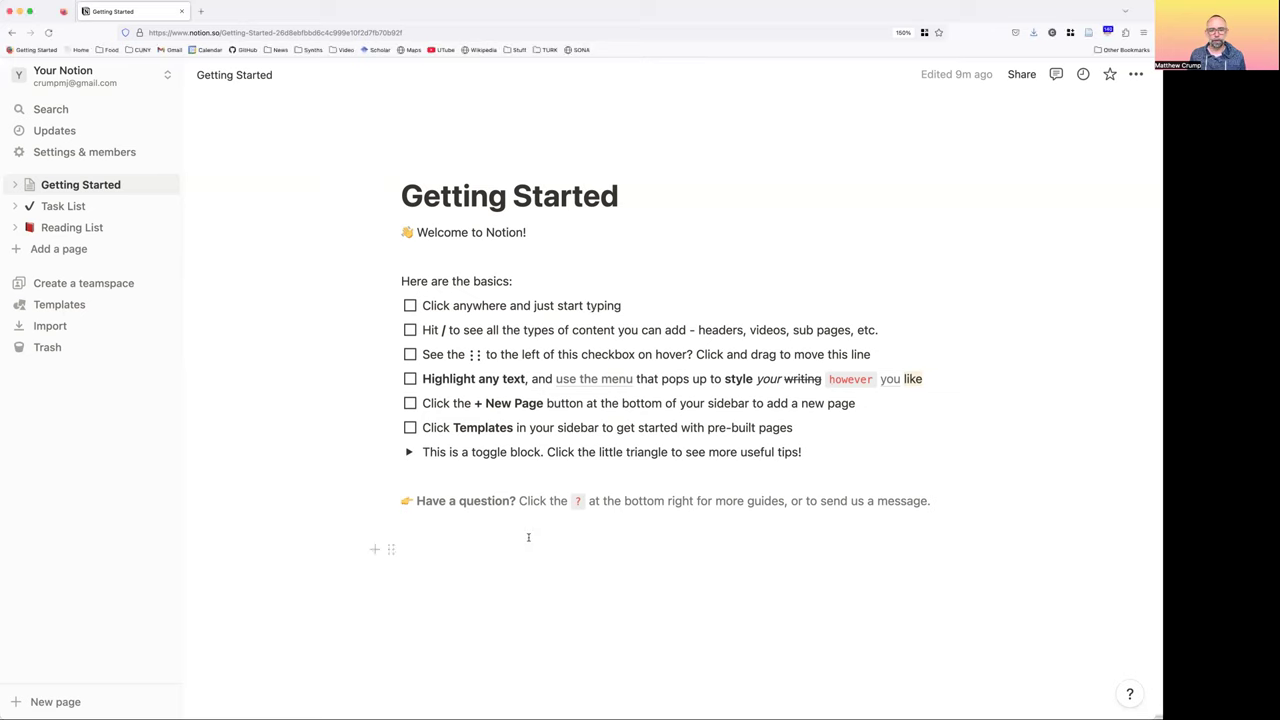
Type several lines of test text below the question line
click(498, 529)
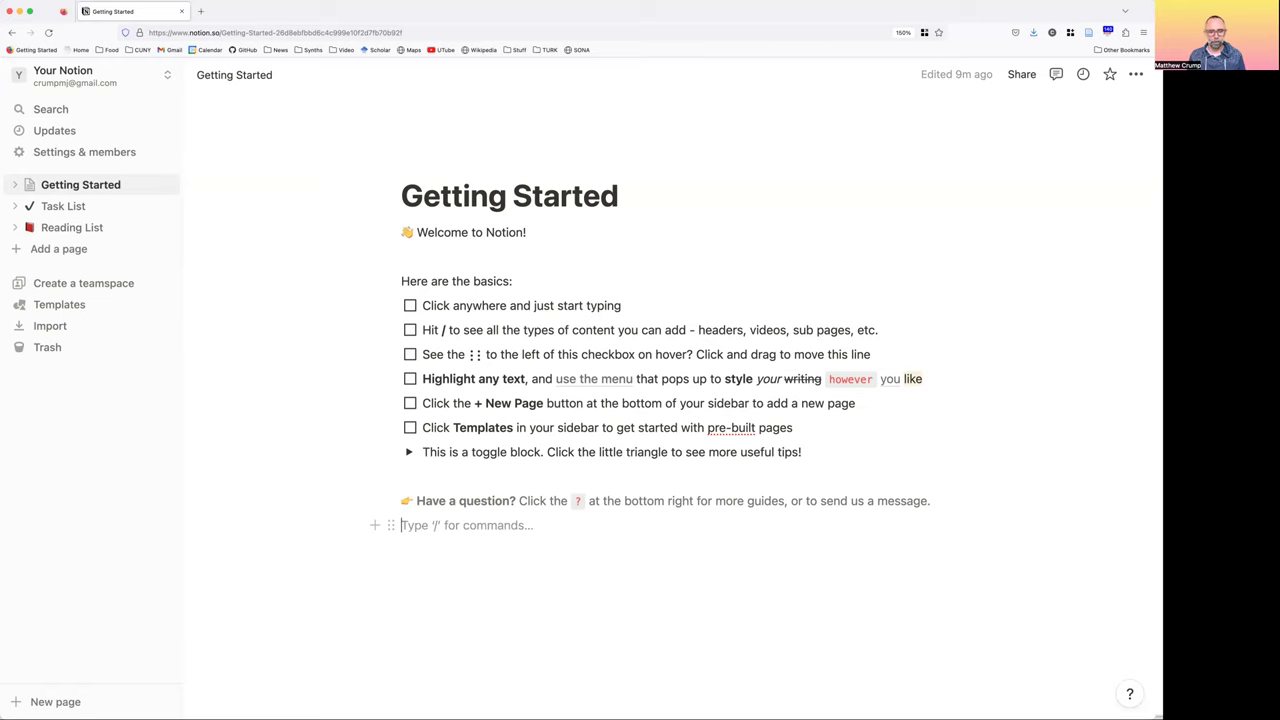
text(atratlkjdhsafalsdjkf sad sadf sdflj)
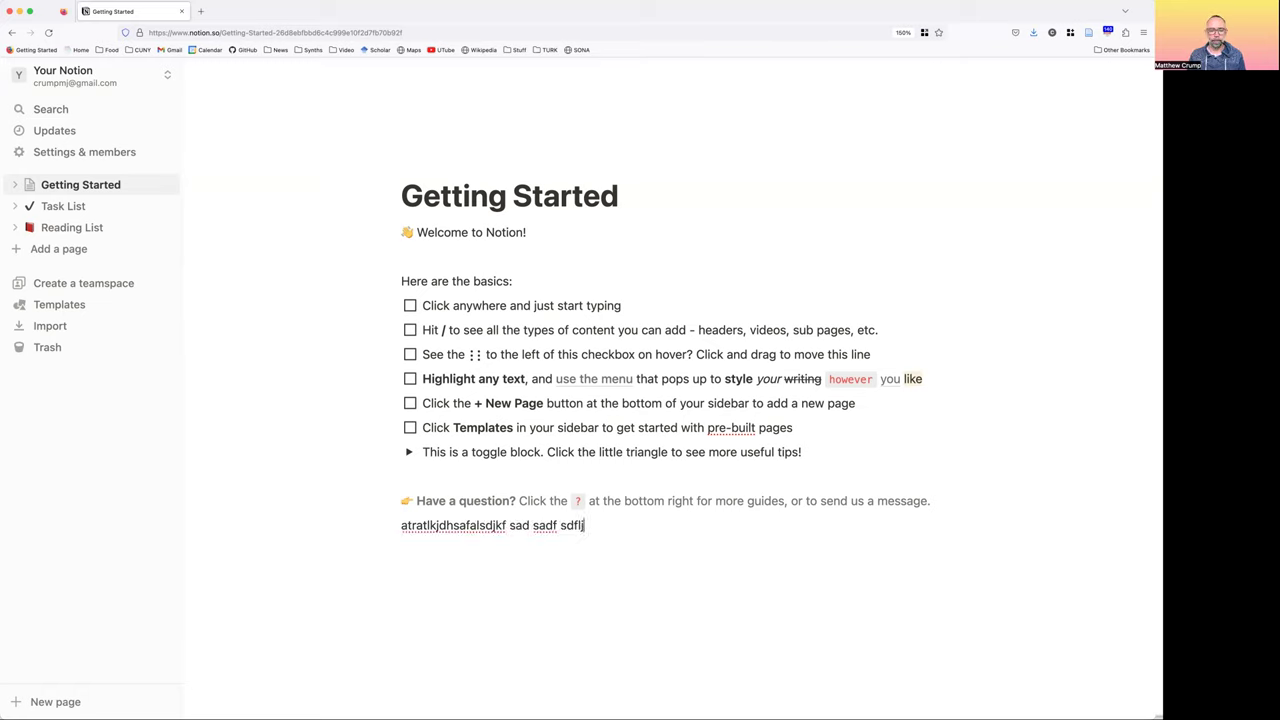
text(ds)
key(Return)
text(sad)
key(Return)
text(asdf)
key(Return)
text(sadf)
key(Return)
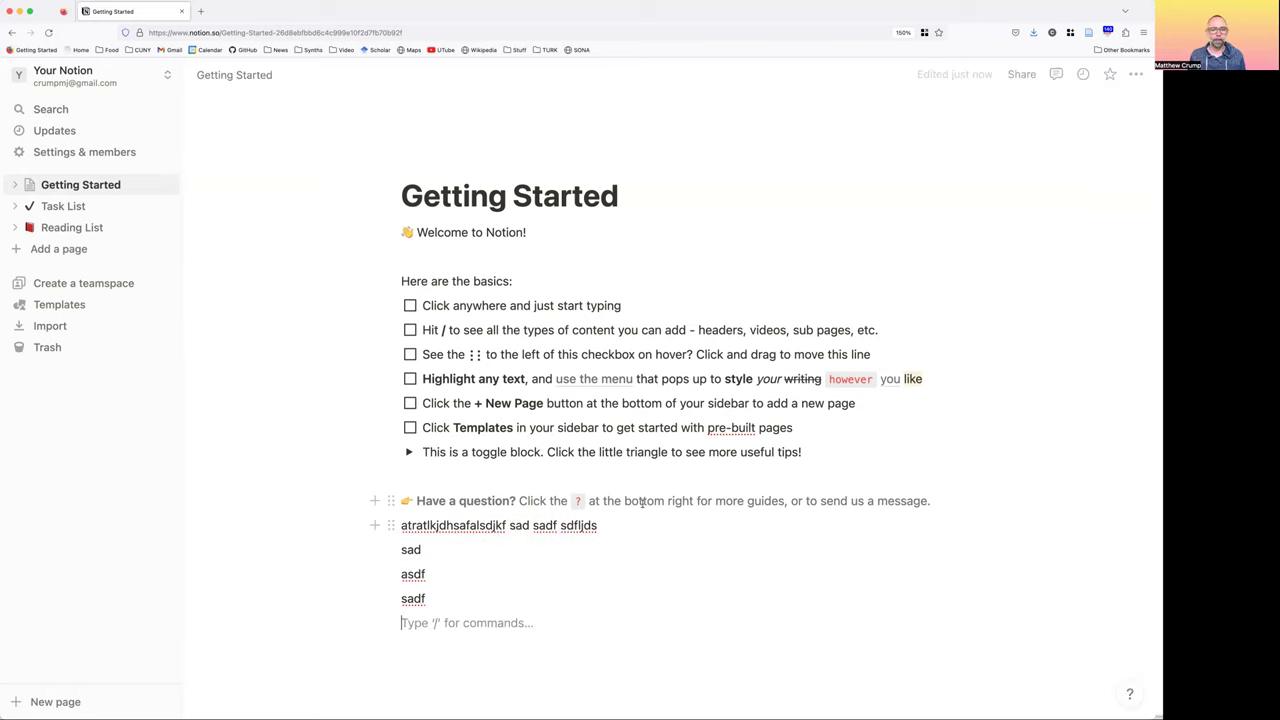
Delete the test lines and check off the 'Click anywhere and just start typing' to-do
drag(417, 567, 391, 526)
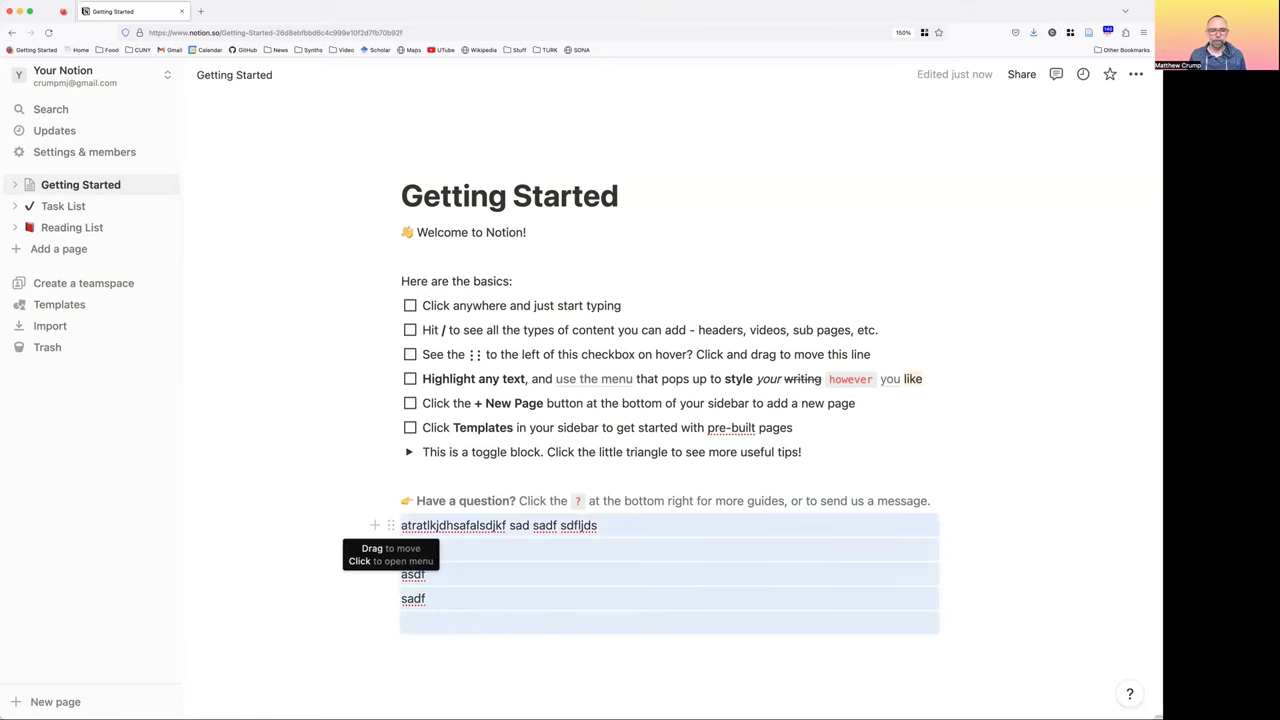
key(BackSpace)
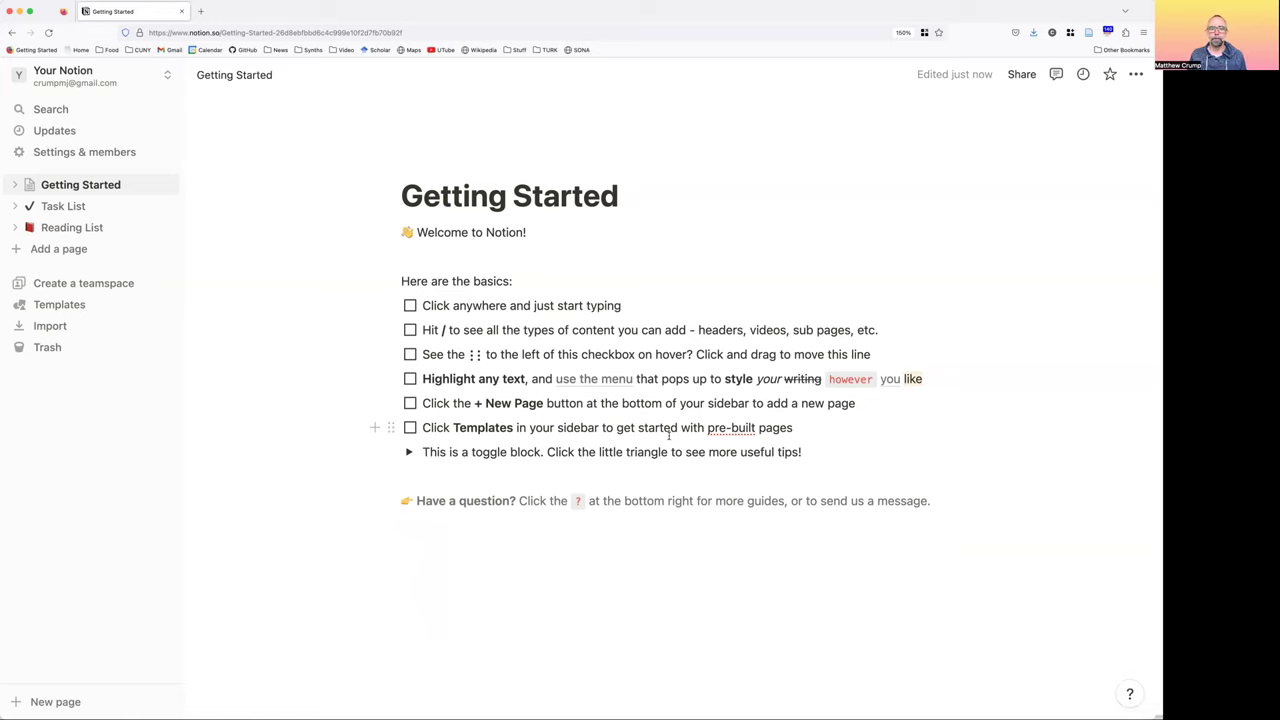
click(410, 306)
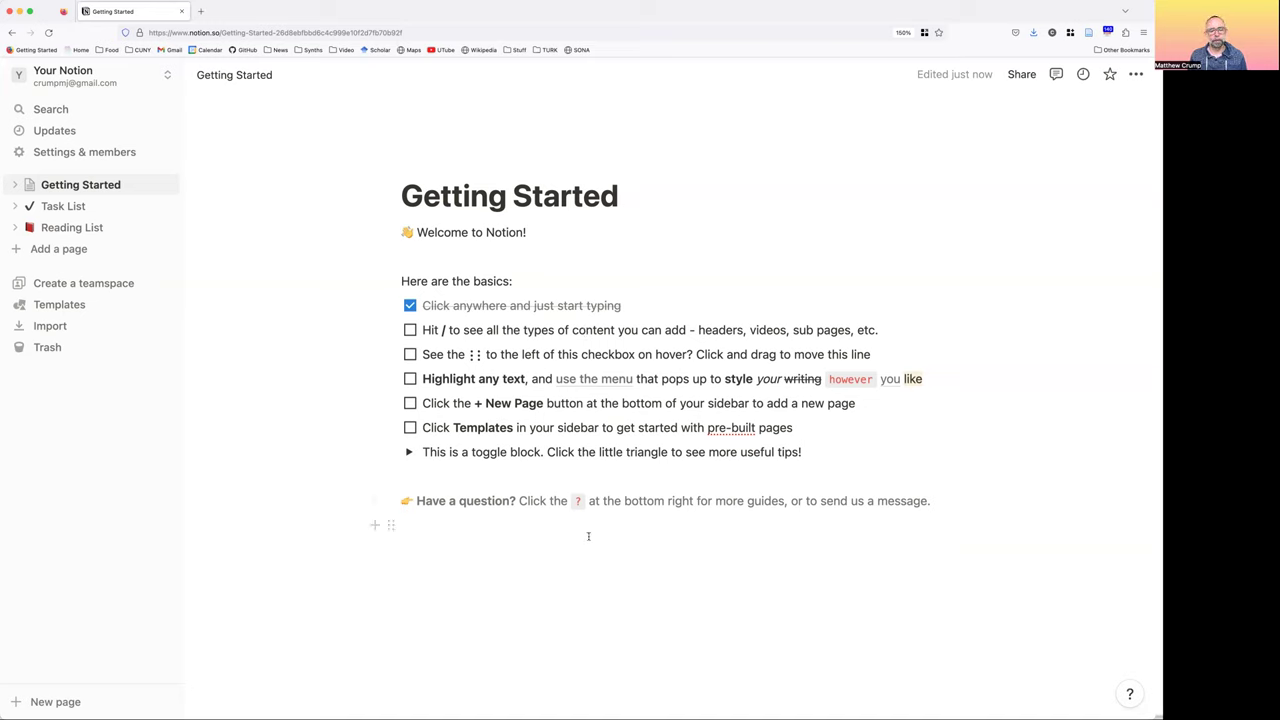
click(666, 540)
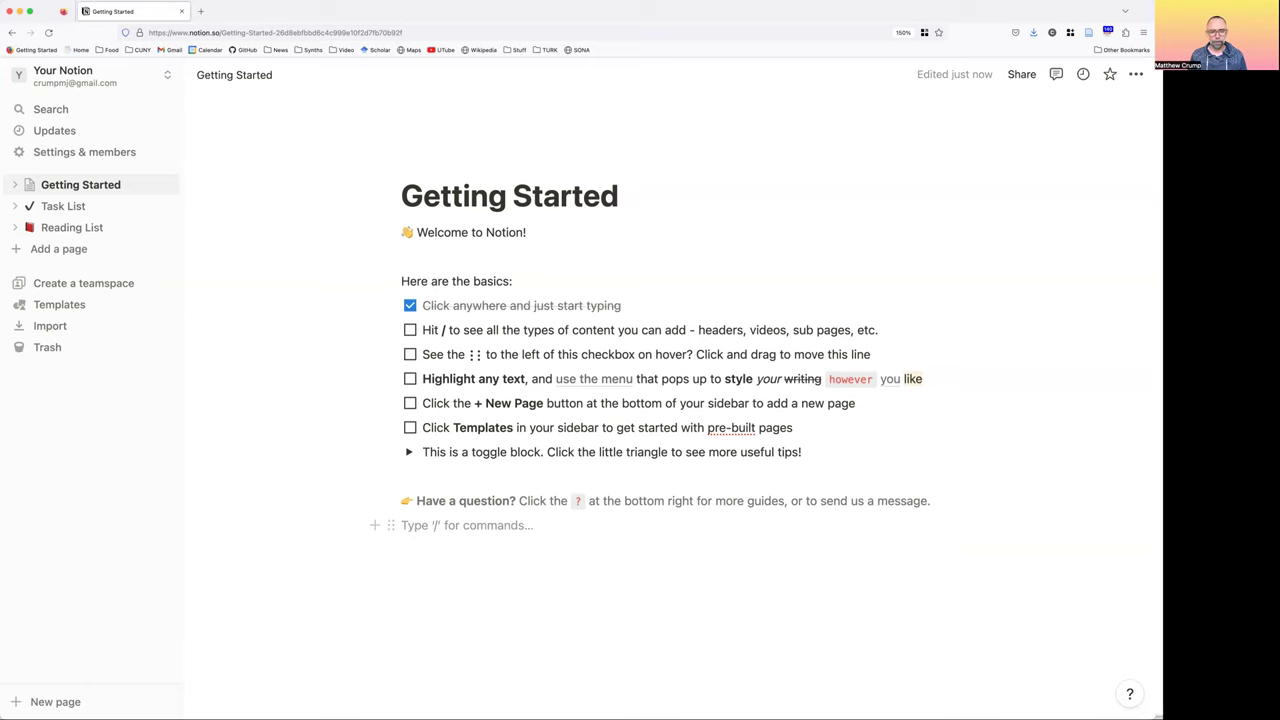
Browse the slash-menu block types, then dismiss it without inserting anything
text(/)
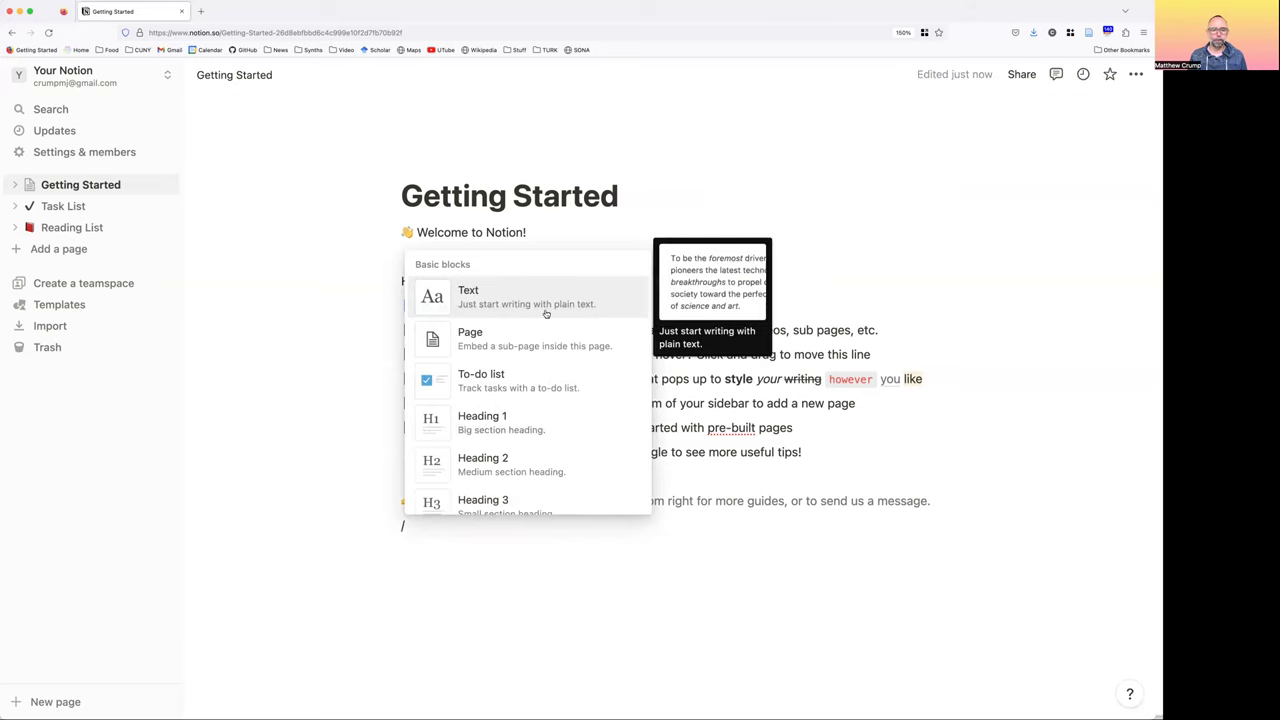
key(Down)
key(Down)
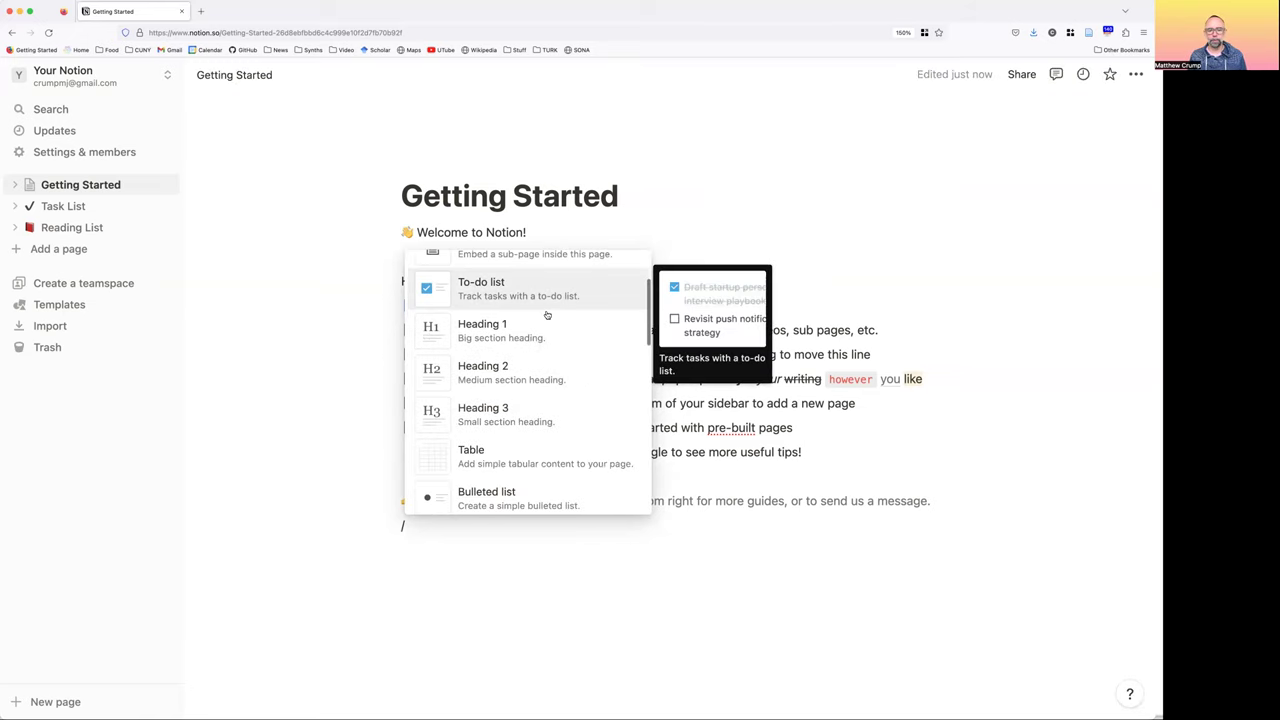
key(Down)
key(Down)
key(Down)
key(Down)
key(Down)
key(Down)
key(Down)
key(Down)
key(Down)
key(Down)
key(Down)
key(Down)
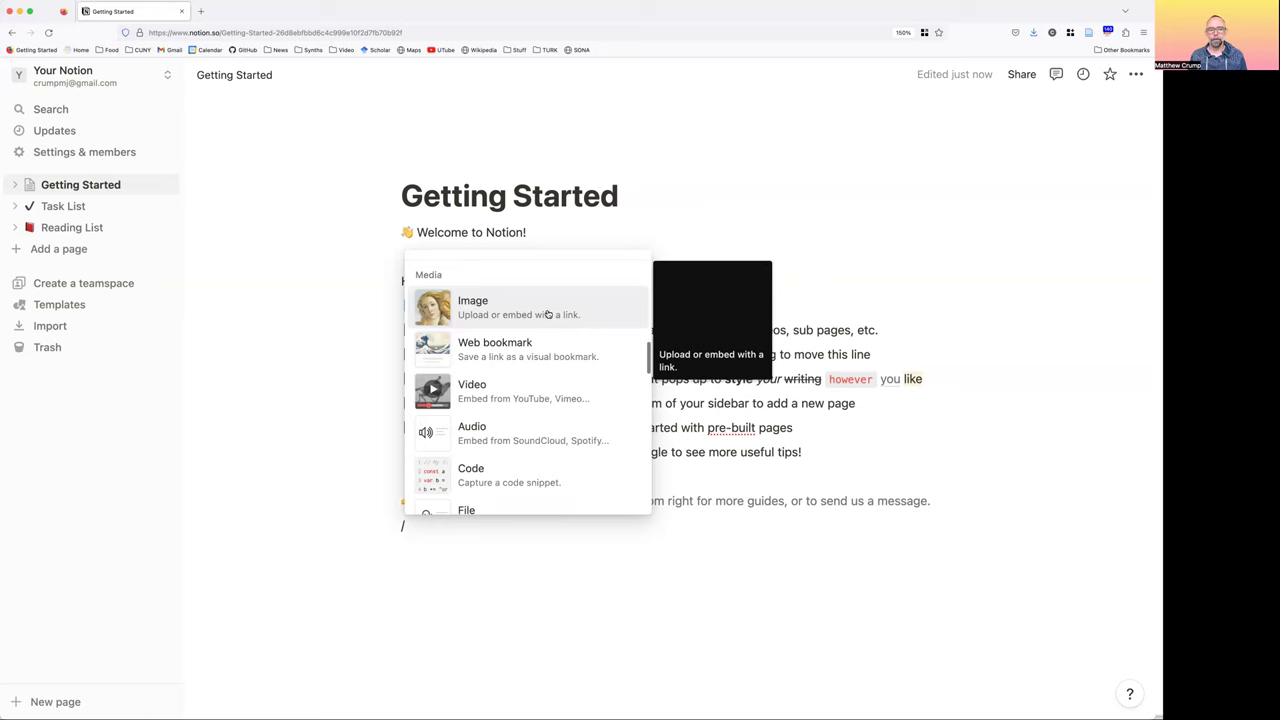
key(Down)
key(Down)
key(Down)
key(Down)
key(Down)
key(Down)
key(Down)
key(Down)
key(Down)
key(Down)
key(Down)
key(Down)
key(Down)
key(Down)
key(Down)
key(Down)
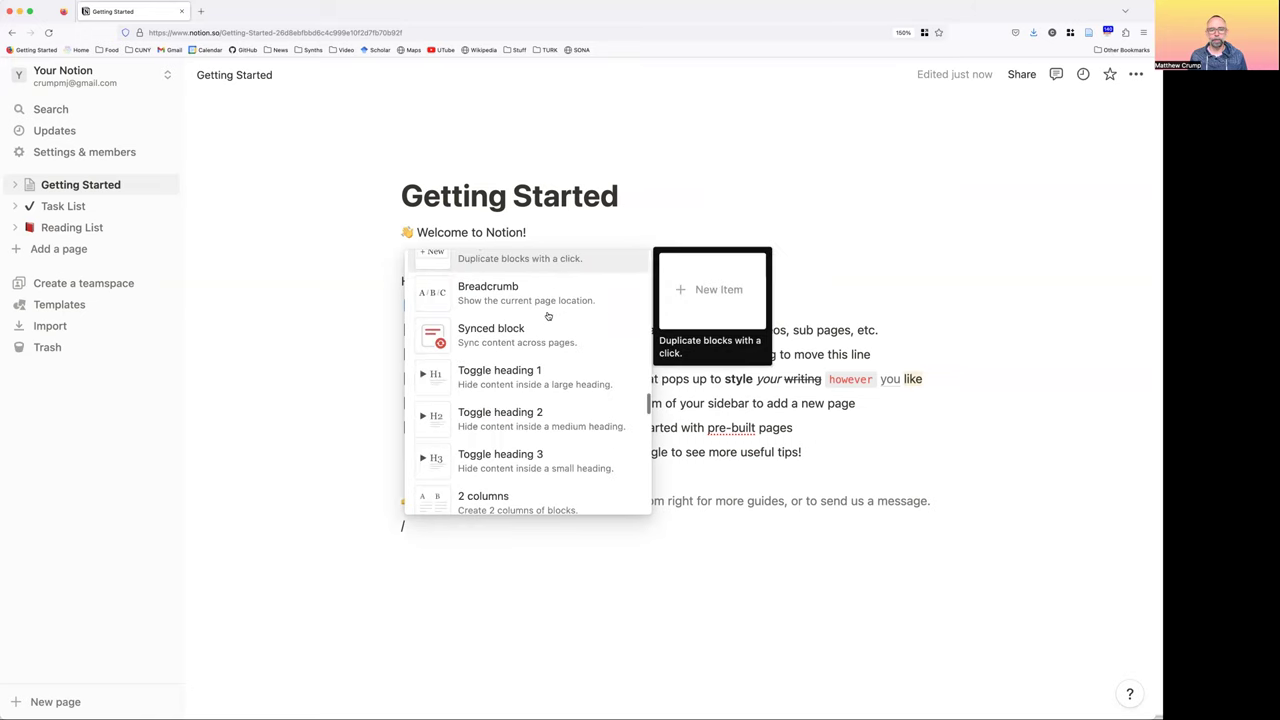
key(Down)
key(Down)
key(Down)
key(Down)
key(Down)
key(Down)
key(Down)
key(Down)
key(Down)
key(Down)
key(Down)
key(Down)
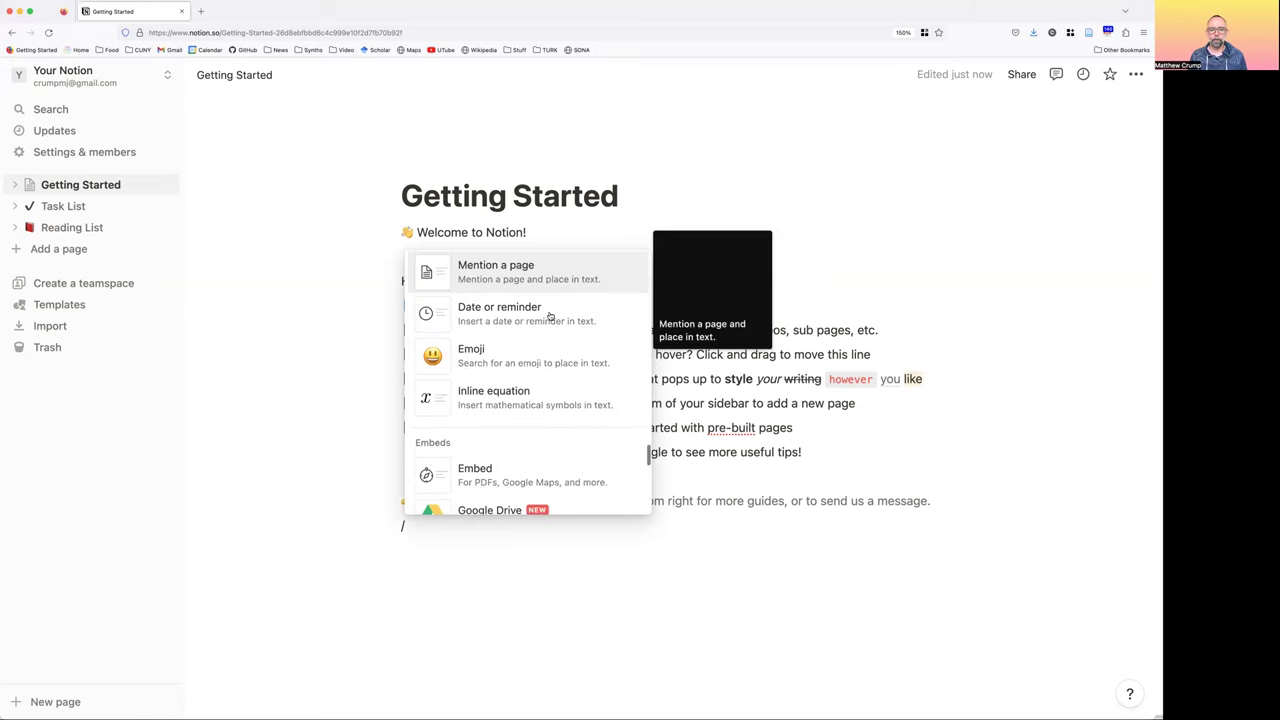
key(Down)
key(Down)
key(Down)
key(Down)
key(Down)
key(Down)
key(Down)
key(Down)
key(Down)
key(Down)
key(Down)
key(Down)
key(Down)
key(Down)
key(Down)
scroll(549, 316, down, 5)
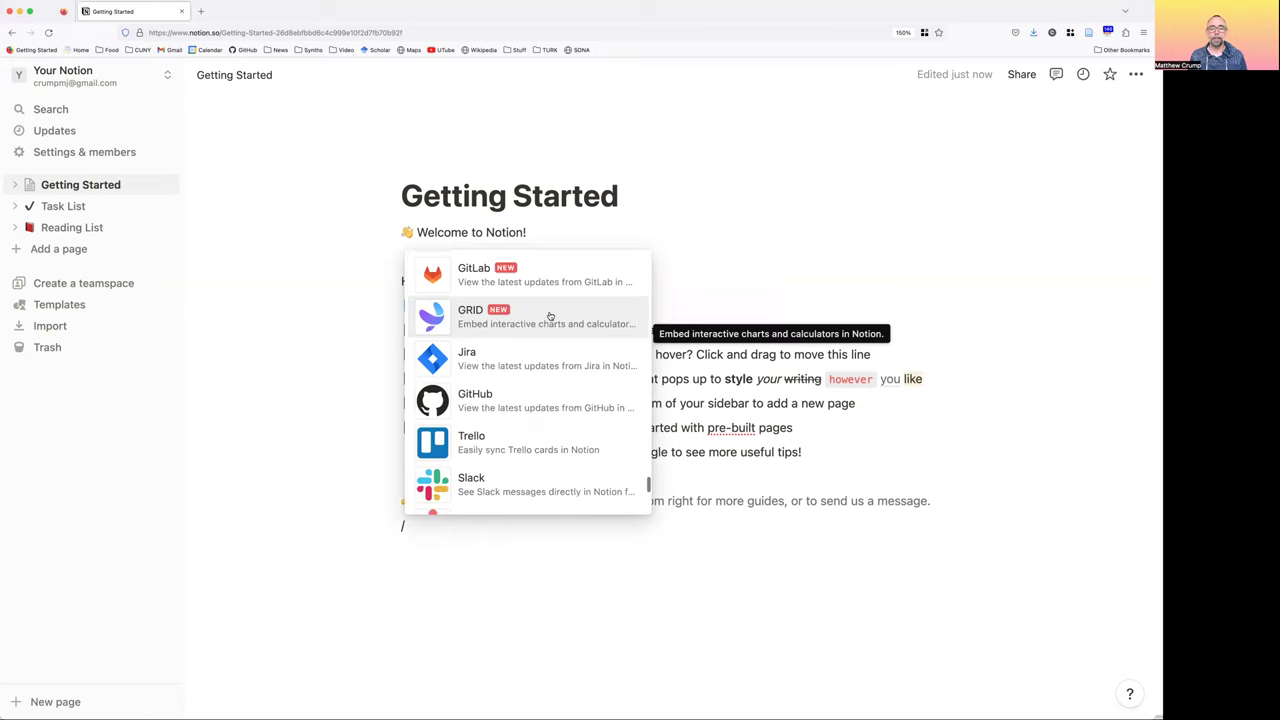
scroll(549, 316, up, 5)
scroll(550, 316, down, 3)
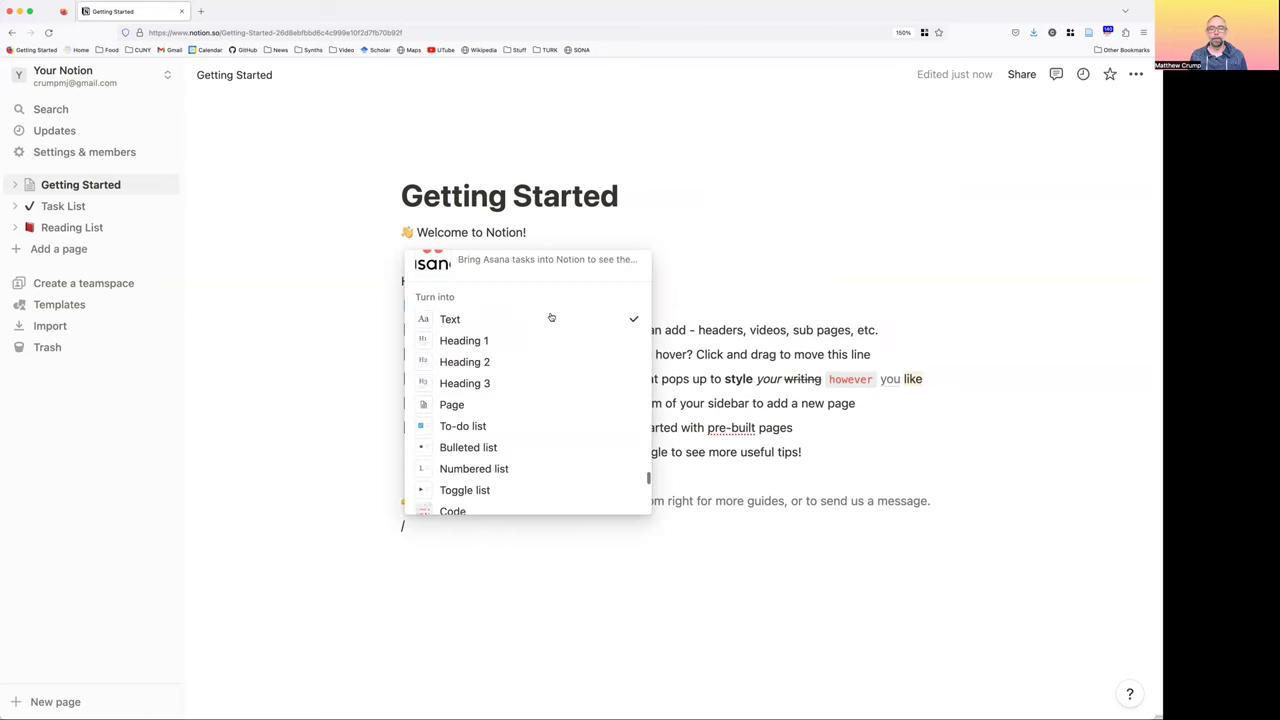
scroll(550, 317, up, 10)
scroll(550, 317, up, 5)
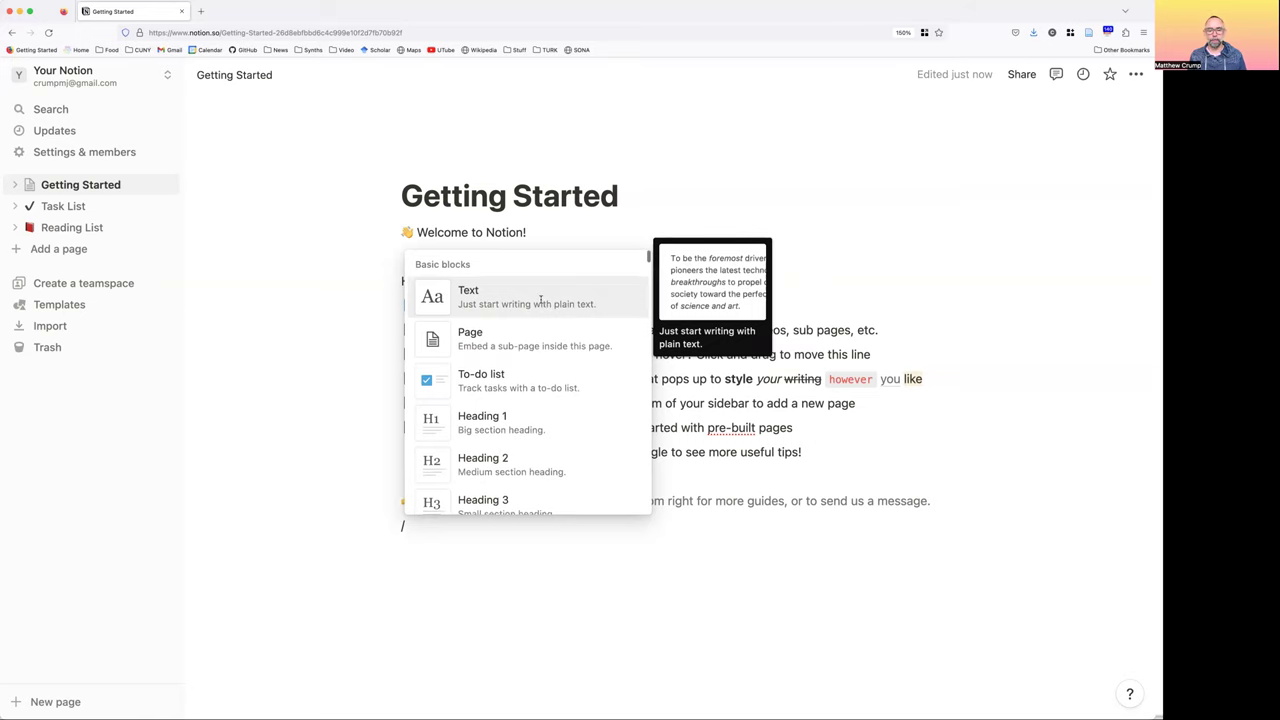
key(BackSpace)
Add the line 'adsfasdf' and start a slash command on the next line
text(ads)
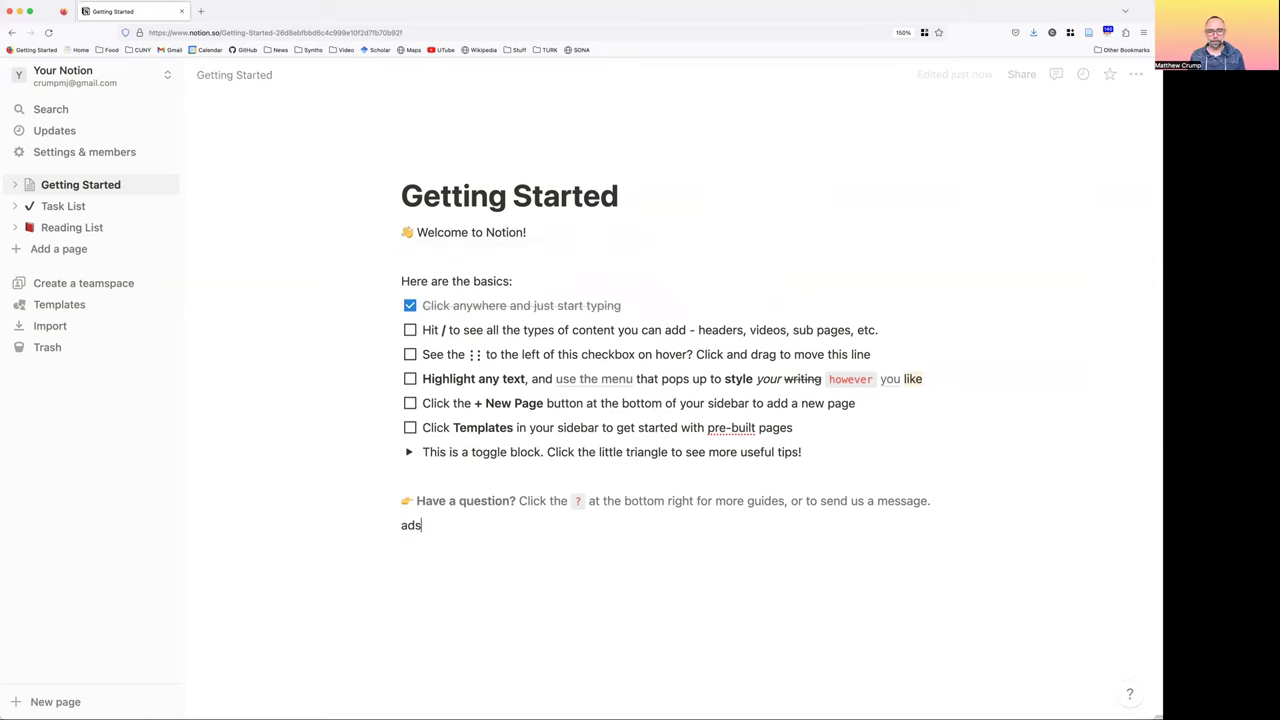
text(fasdf)
key(Return)
text(/)
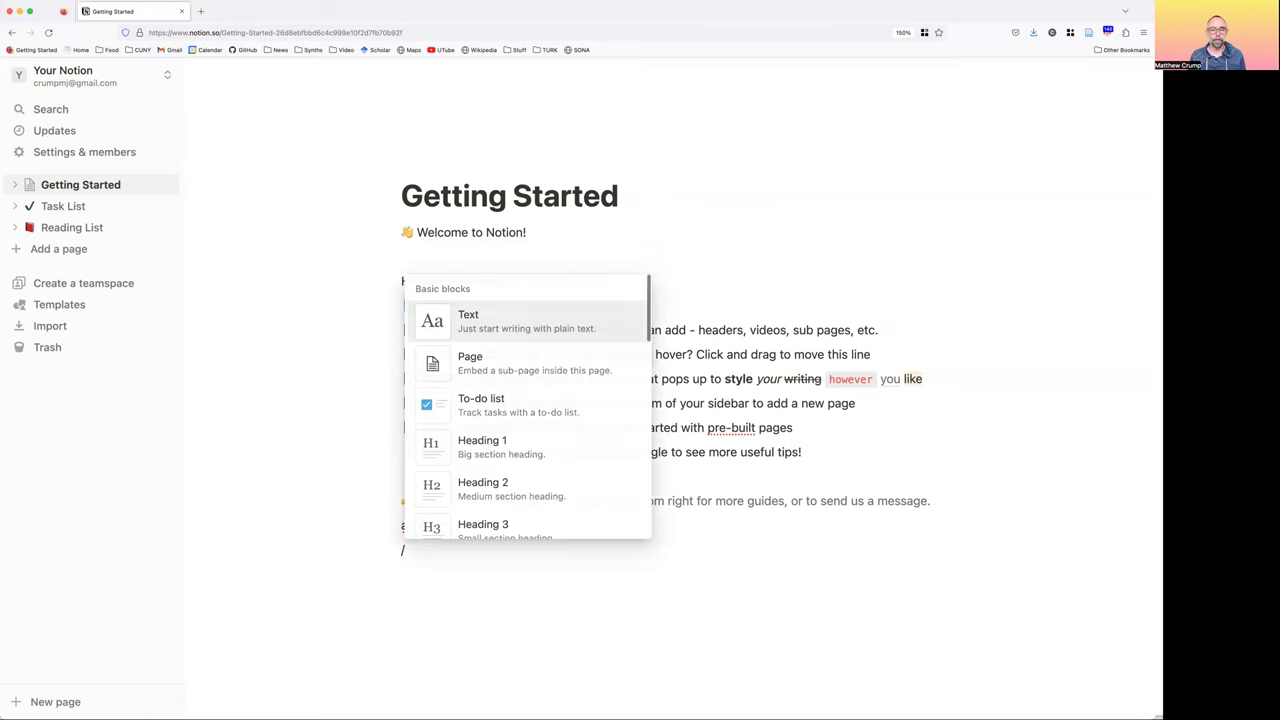
Insert a sub-page titled 'New Page' as an empty page with an icon
click(562, 372)
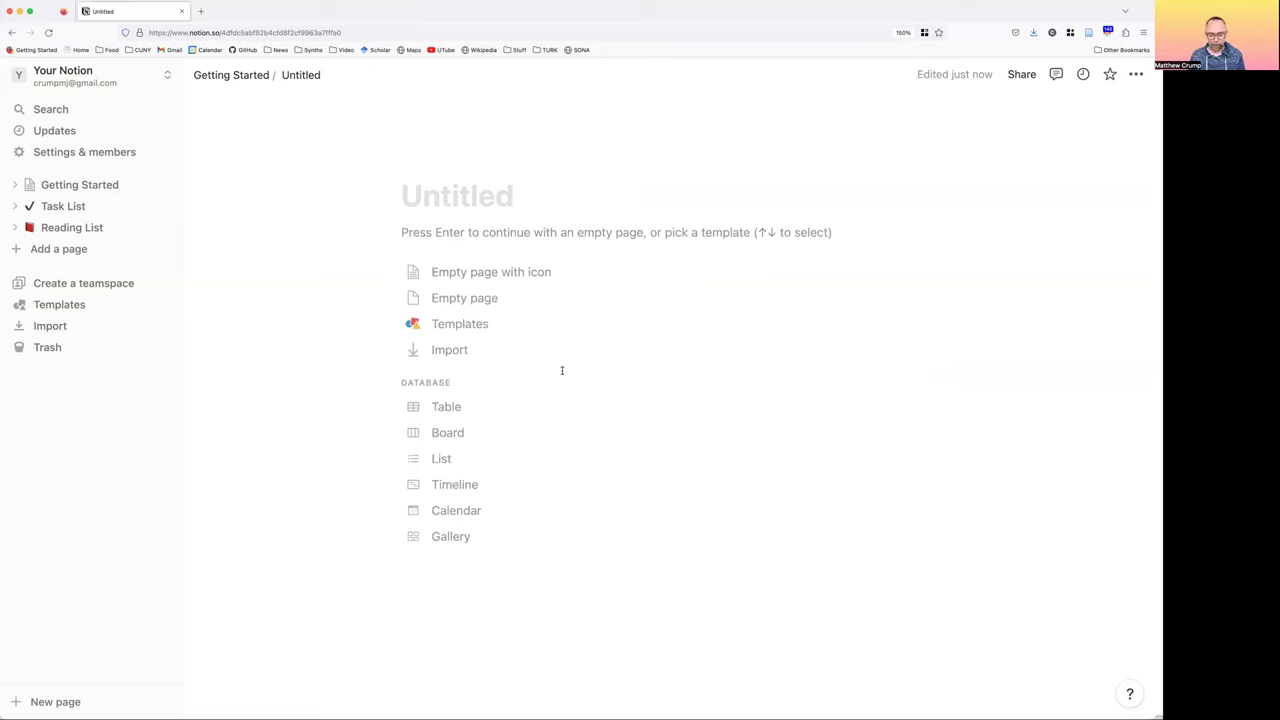
text(Ne)
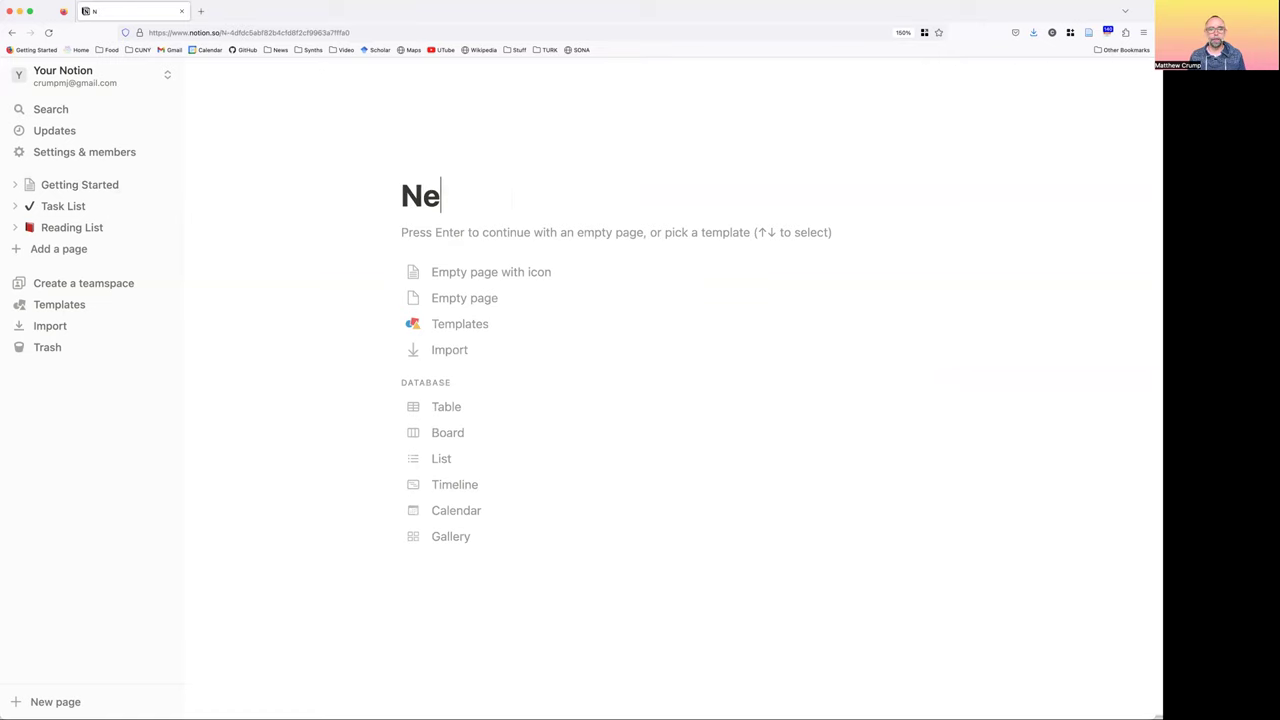
text(w Page)
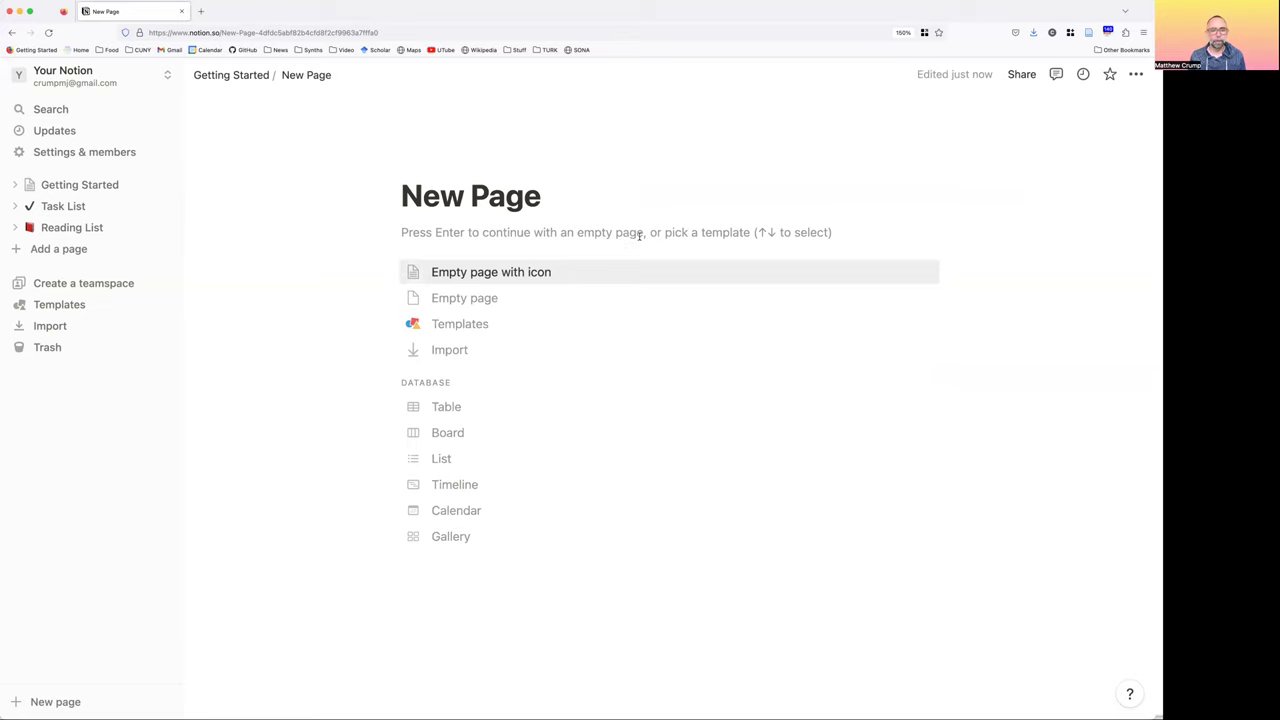
key(Return)
Fill New Page with the placeholder lines 'asdf', 'adsf' and 'asd'
key(Return)
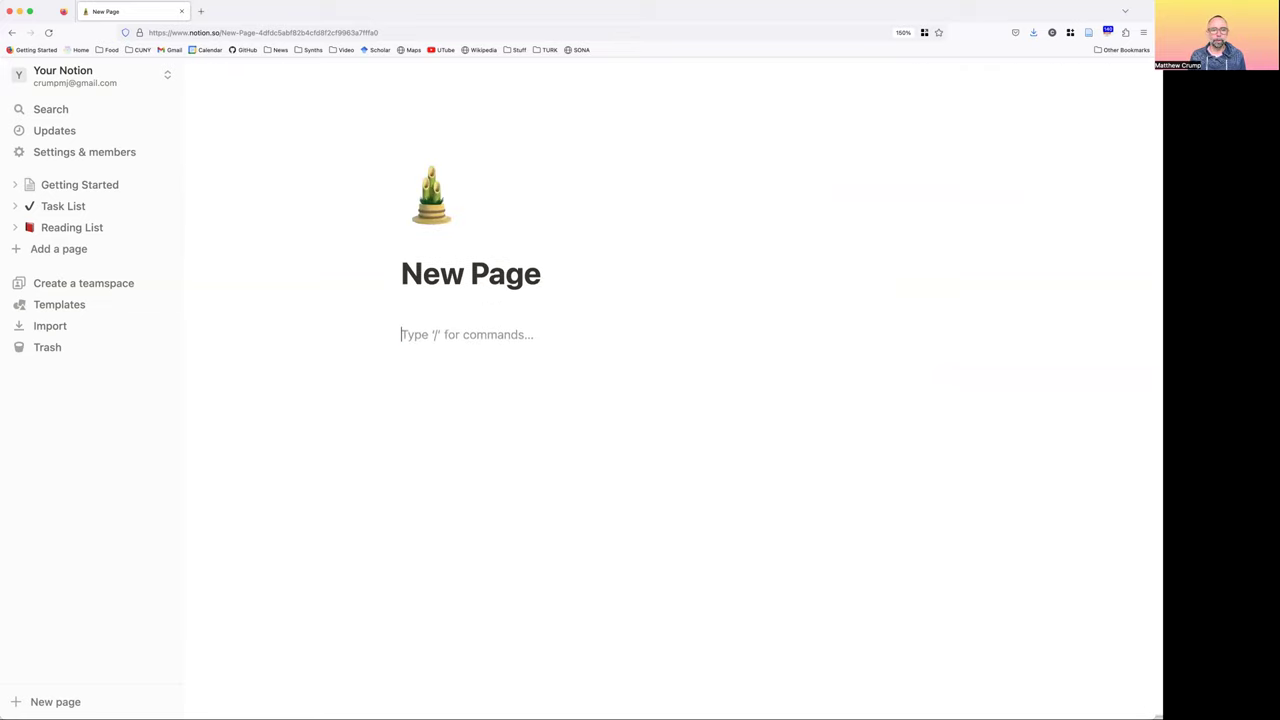
text(asdf)
key(Return)
text(adsf)
key(Return)
text(asd)
key(Return)
text(f)
key(BackSpace)
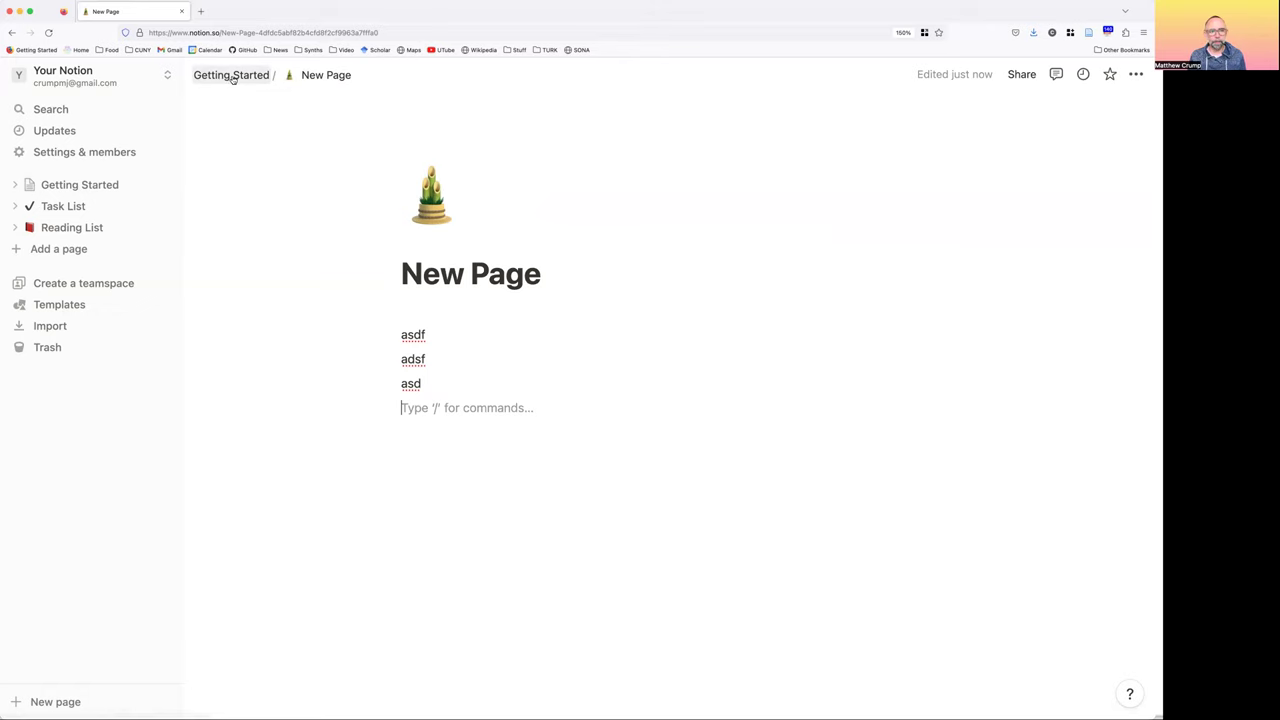
Visit New Page from Getting Started and back, then expand Getting Started in the sidebar
click(232, 76)
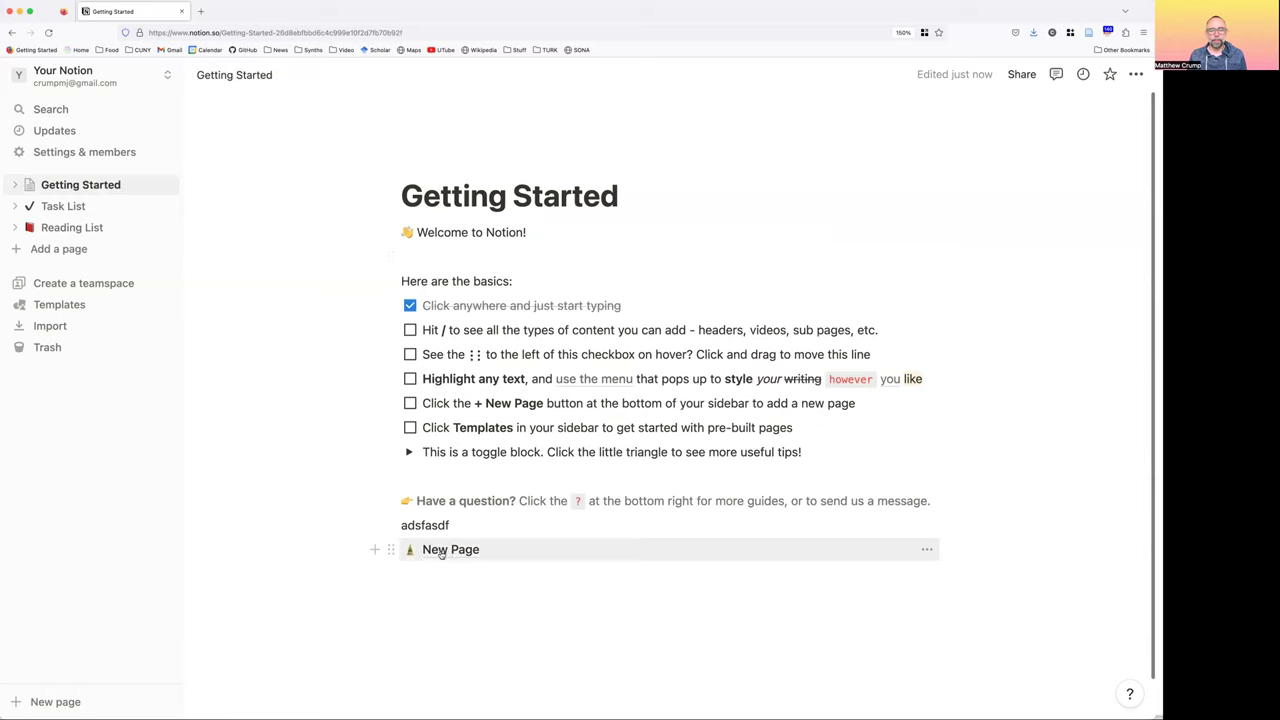
click(455, 553)
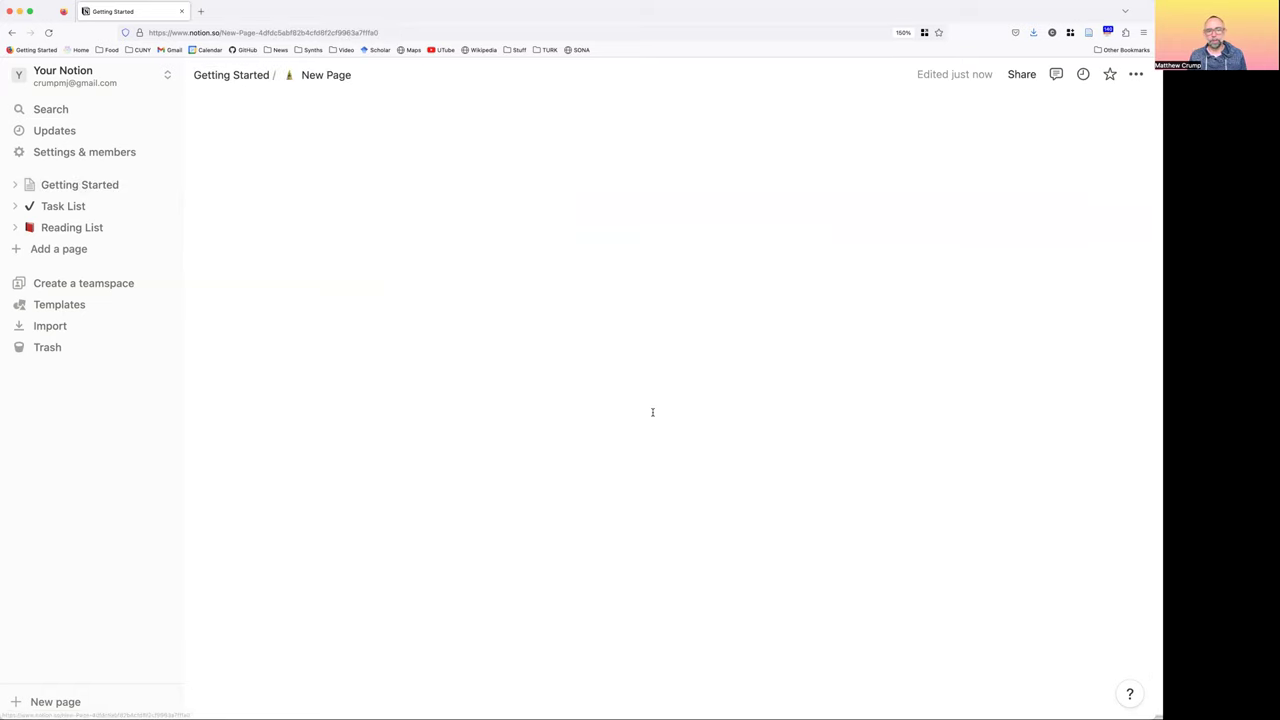
click(229, 78)
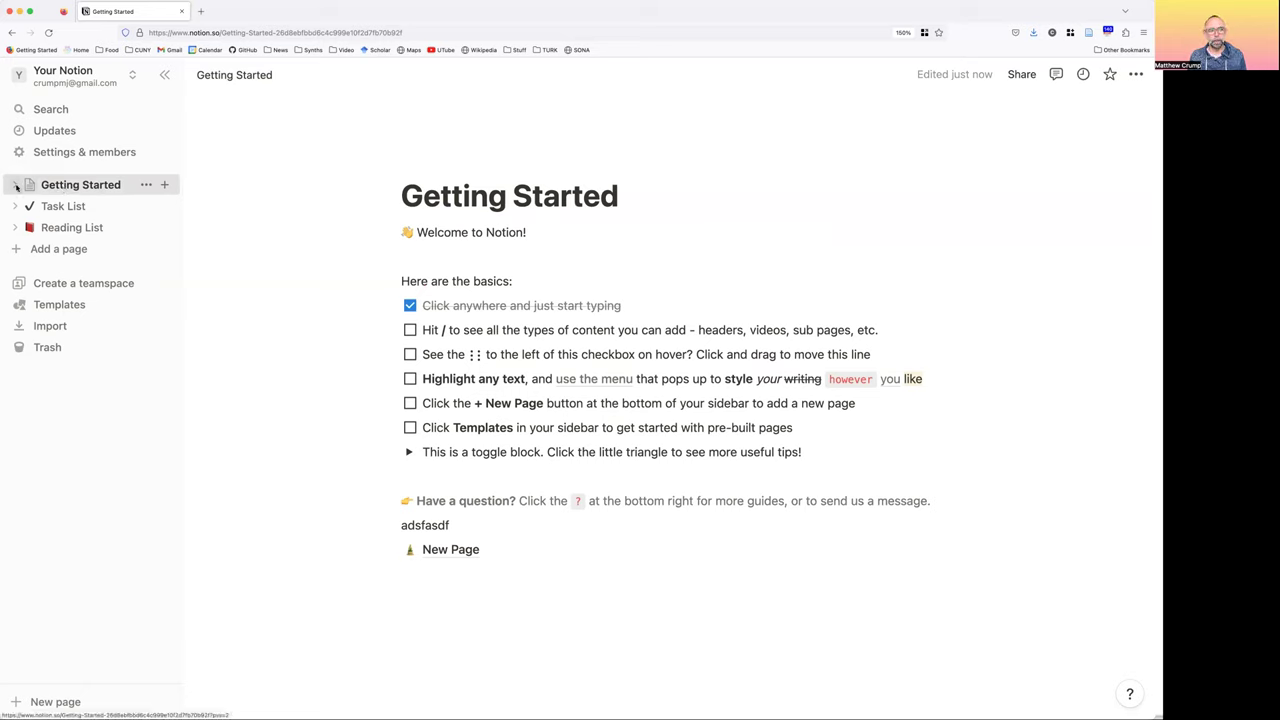
click(16, 187)
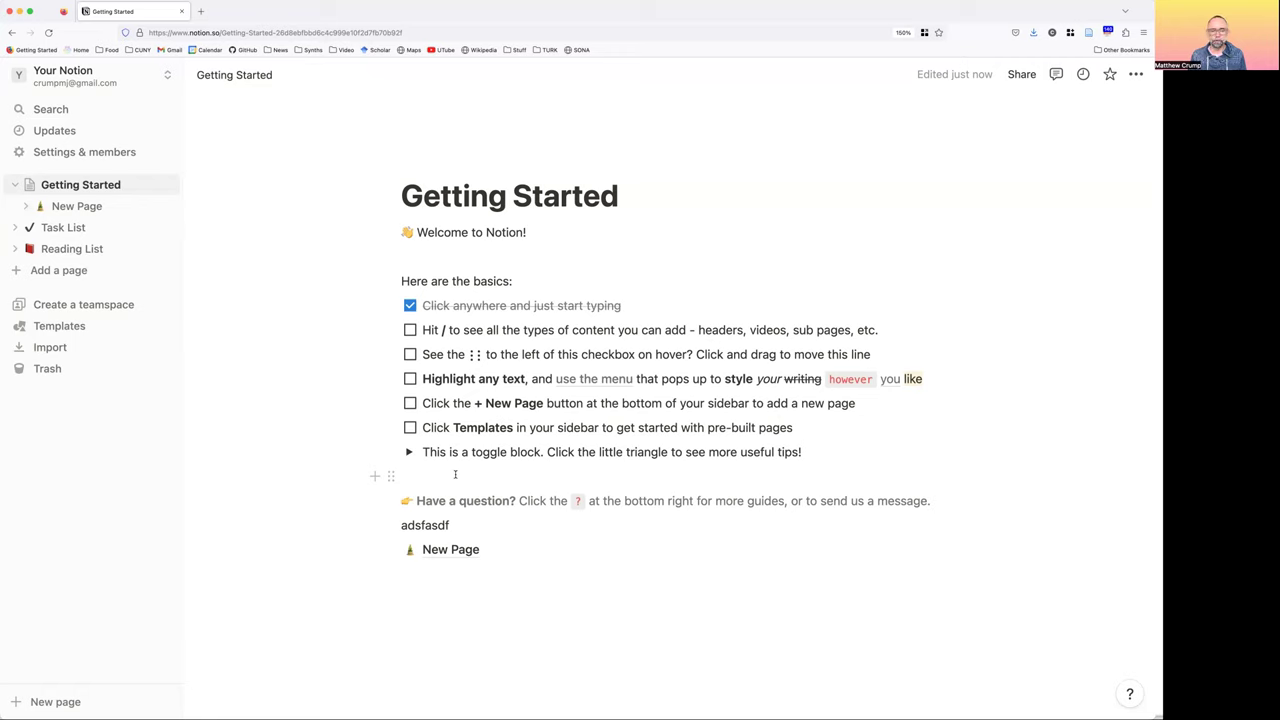
Add to-do items 'this thing', 'that thing' and 'a list' below the New Page link
click(516, 569)
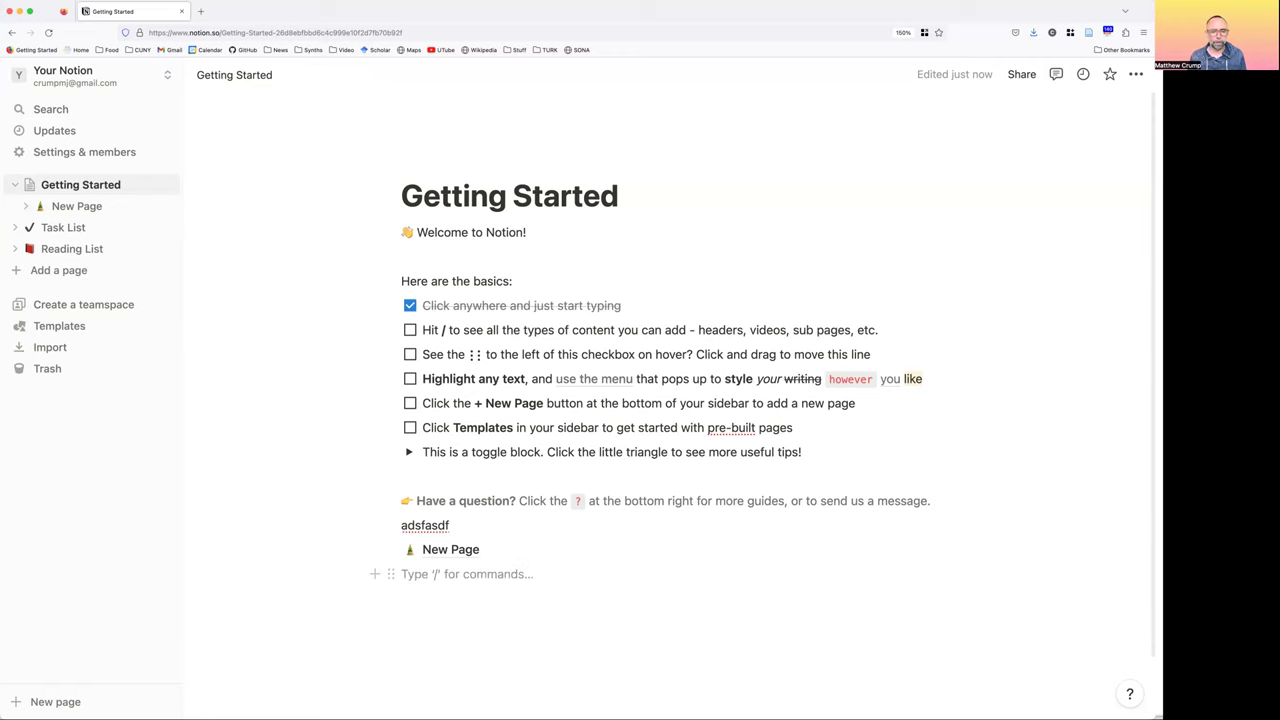
text(/)
key(Down)
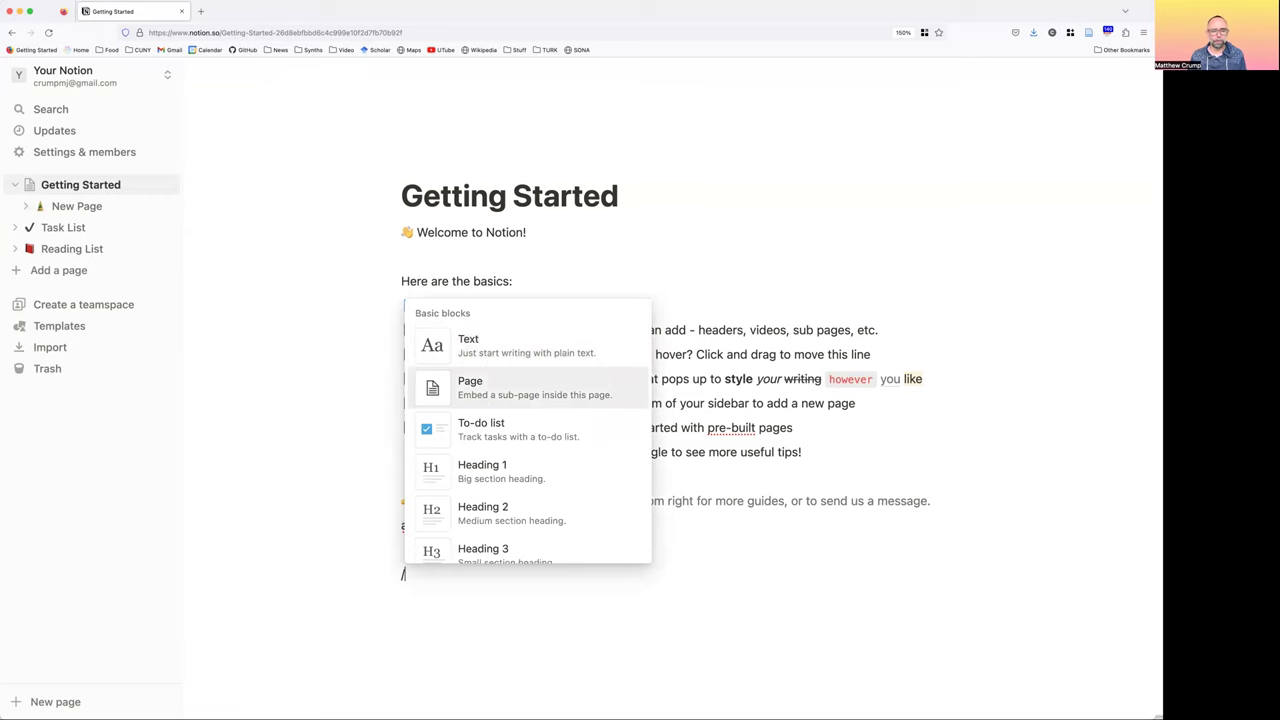
key(Down)
key(Return)
text(thi)
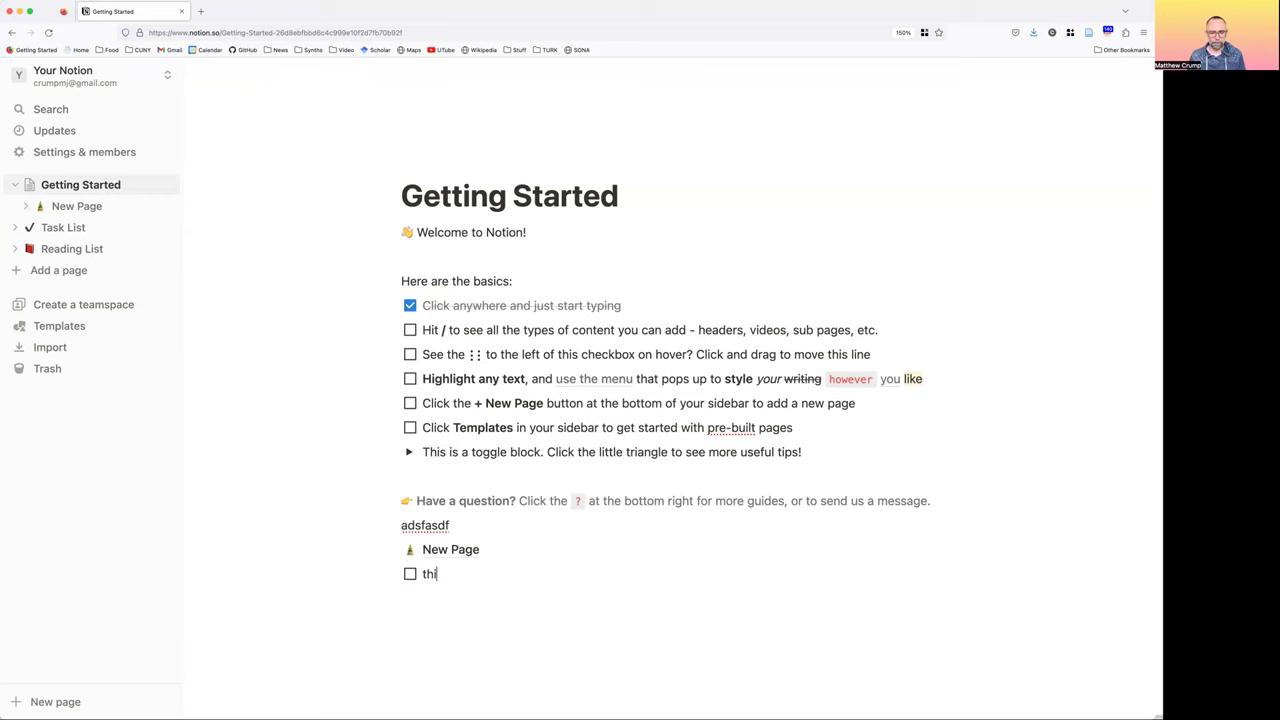
text(s thing)
key(Return)
text(that thing)
key(Return)
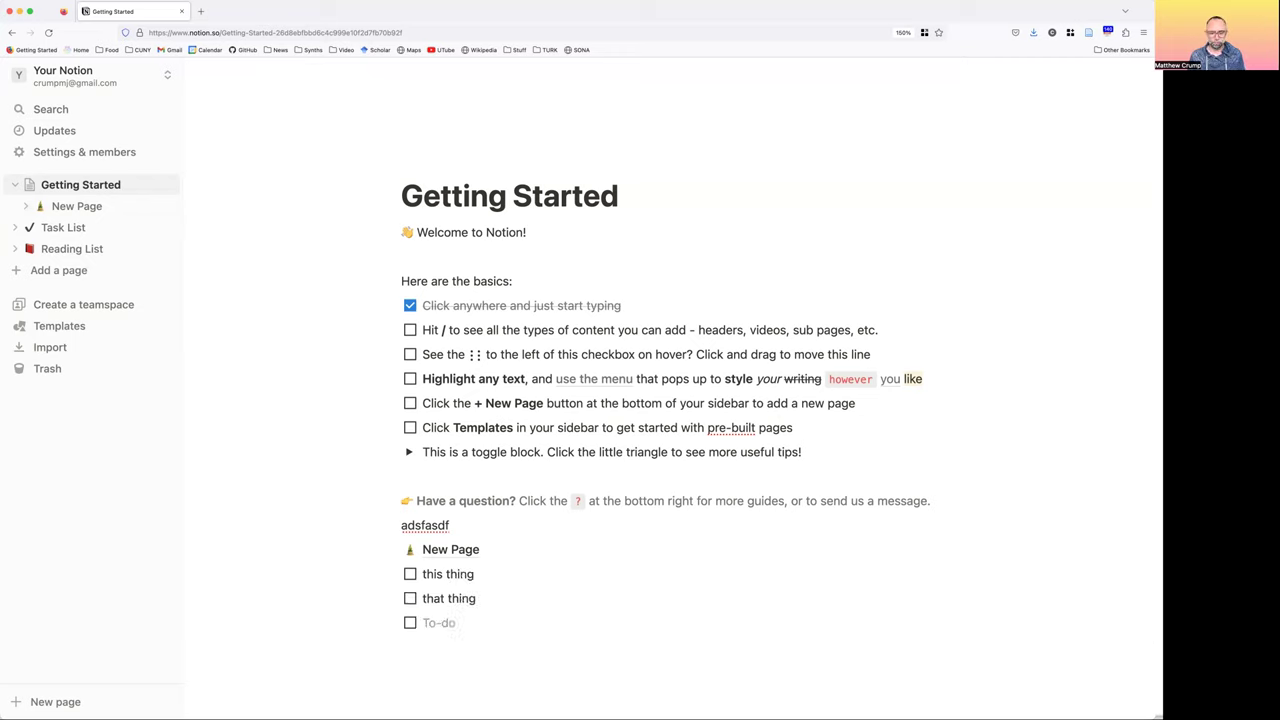
text(a list)
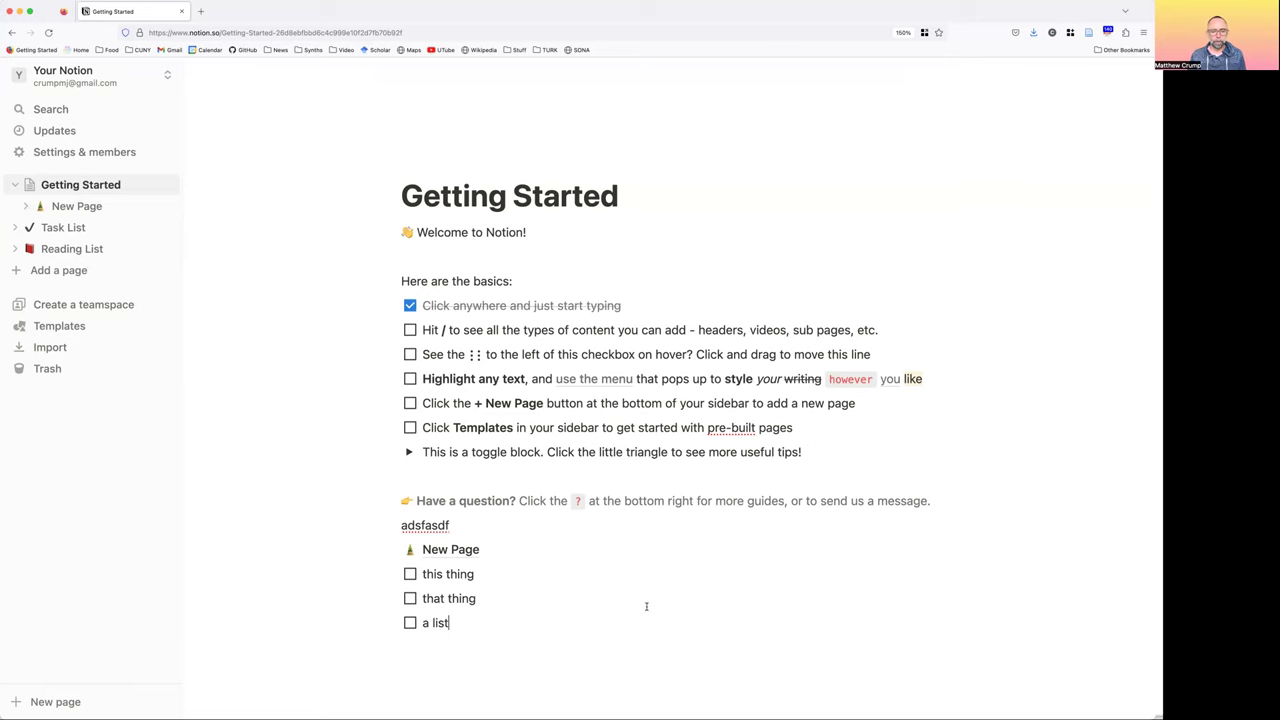
Check off all three to-dos and leave an empty line below them
scroll(598, 562, down, 2)
click(410, 461)
click(410, 510)
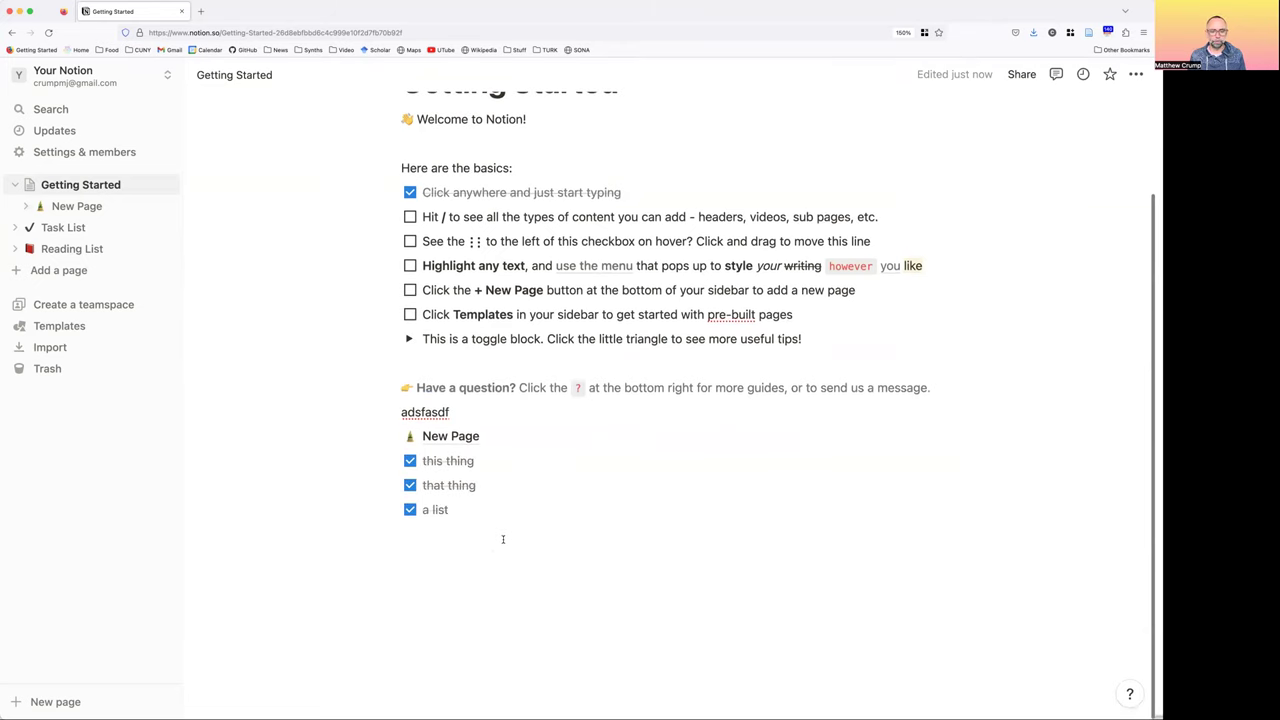
click(503, 539)
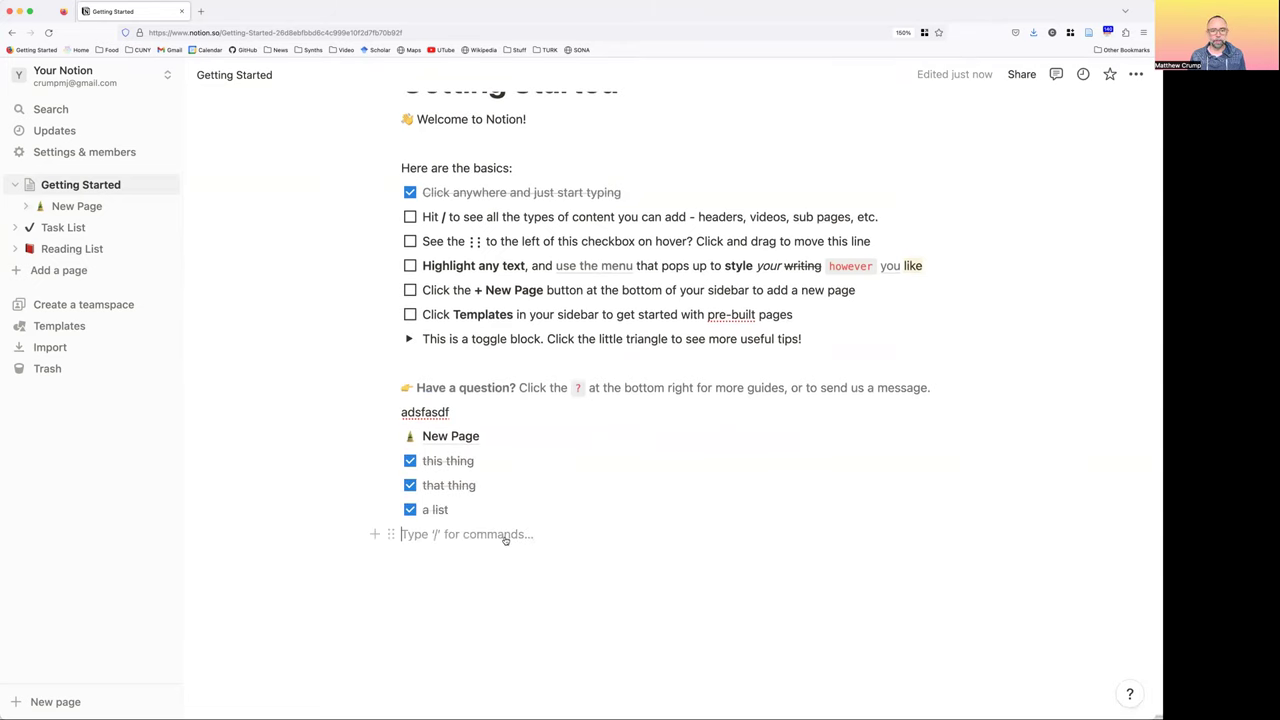
Add a Heading 1 reading 'A big heading' below the checked to-dos
text(/)
scroll(551, 437, down, 2)
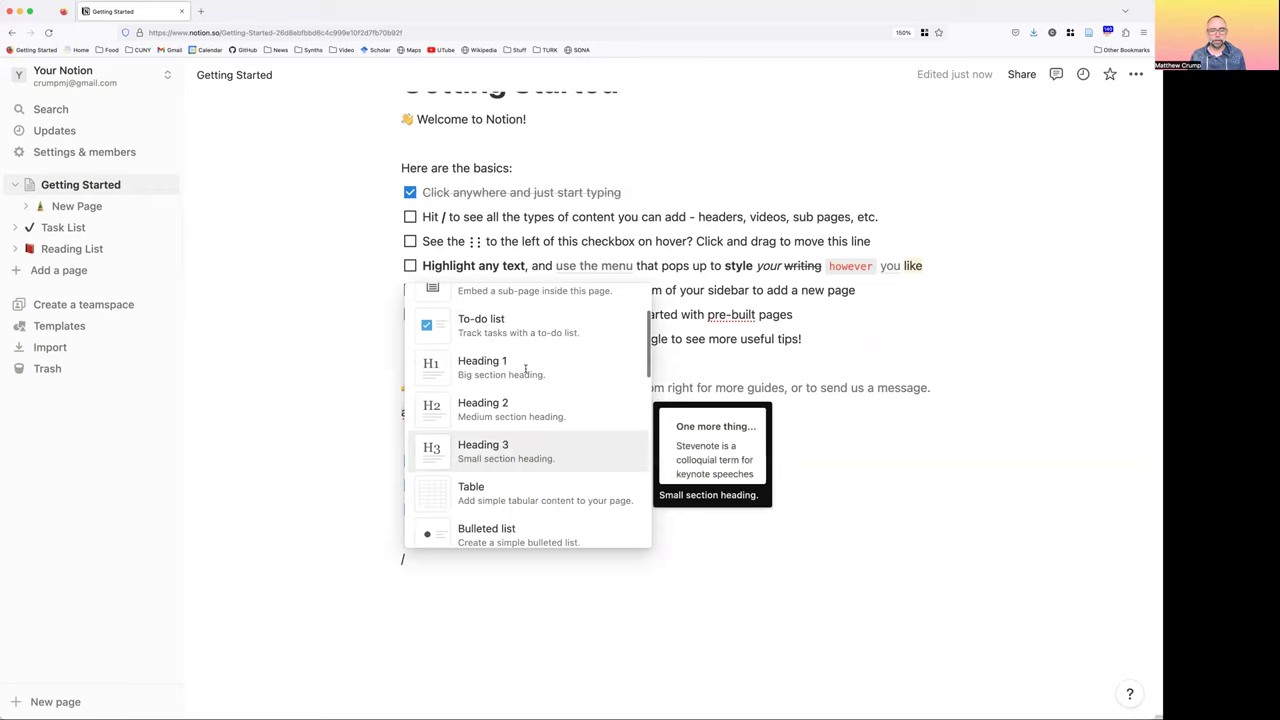
click(524, 370)
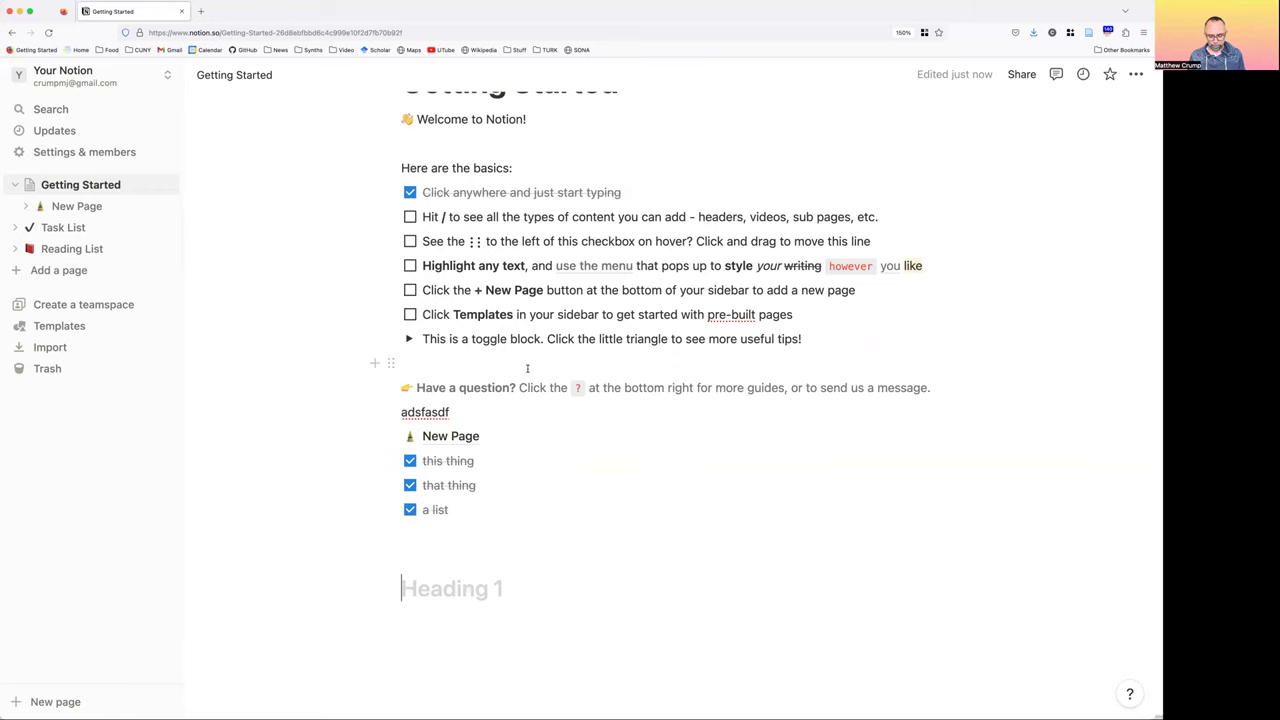
text(A big head)
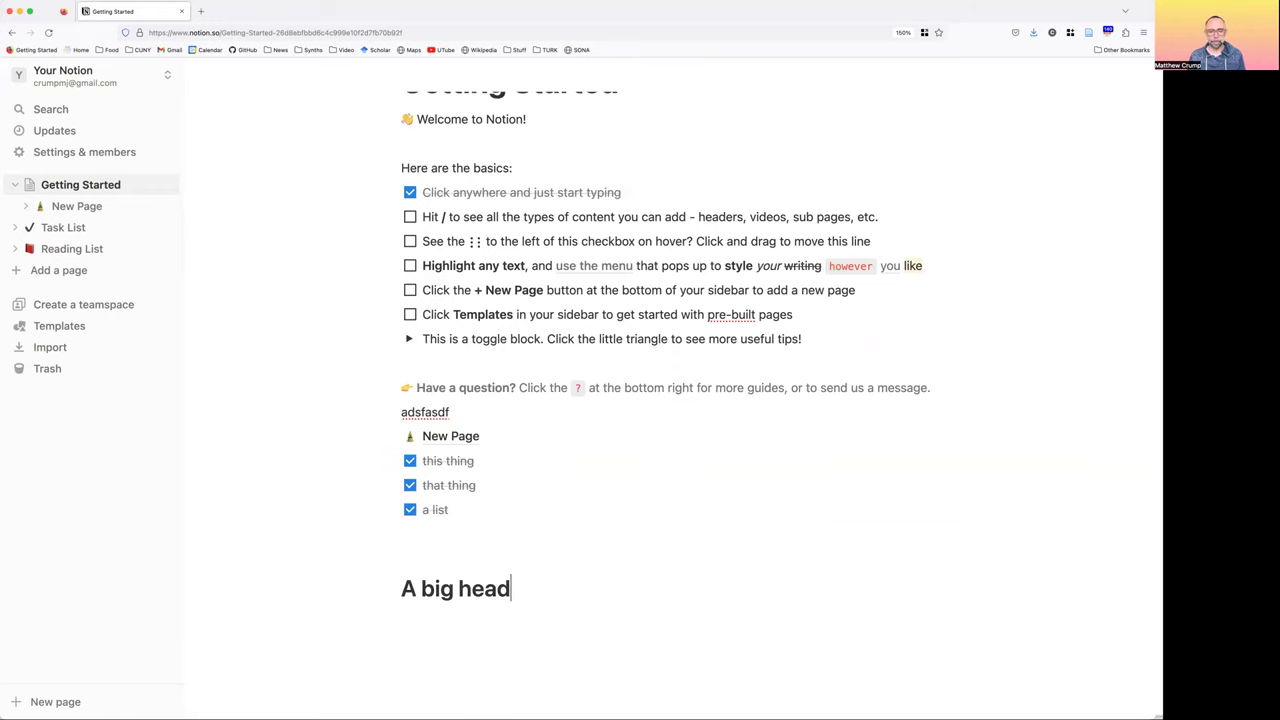
text(ing)
key(Return)
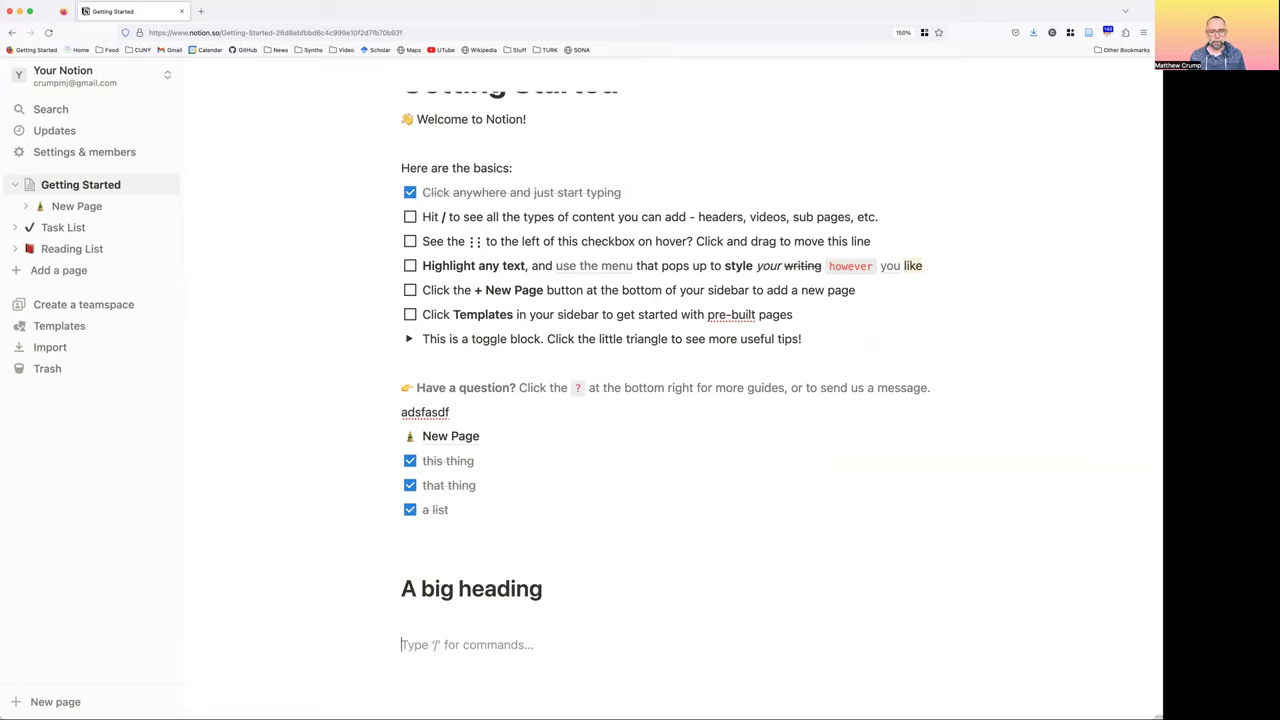
Add a Heading 2 reading 'Font smaller'
text(/)
scroll(497, 580, down, 2)
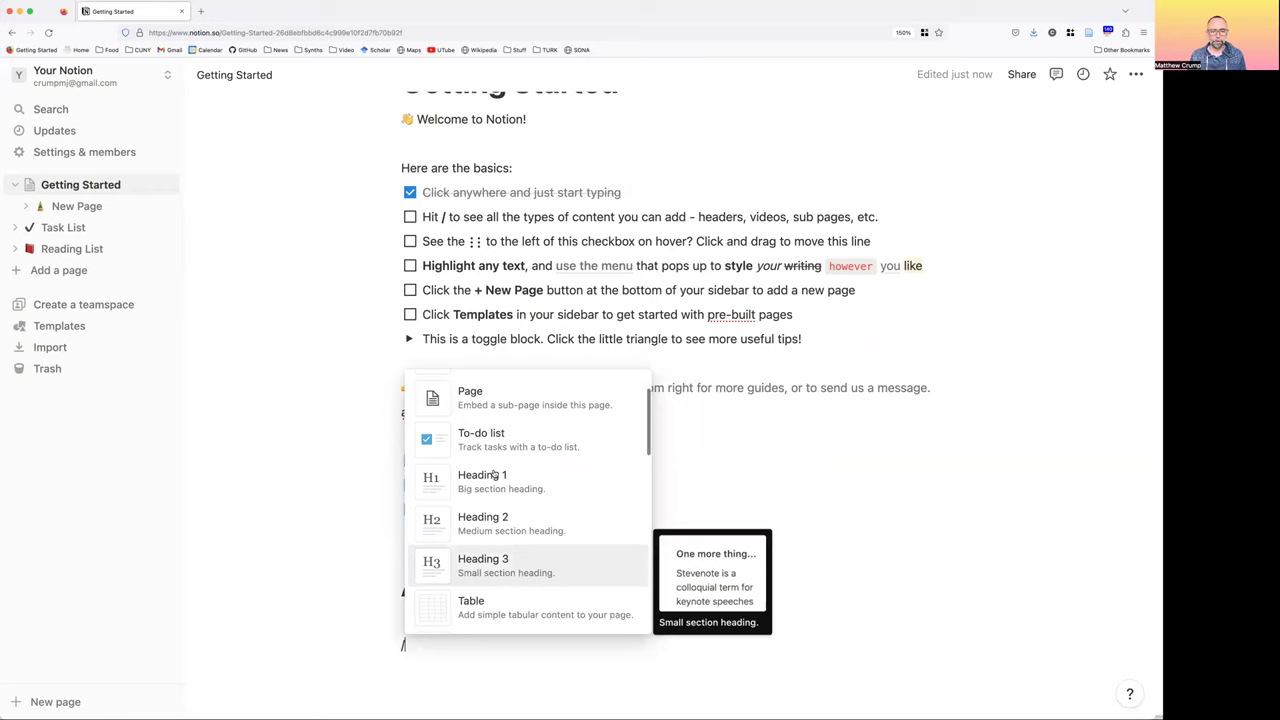
scroll(495, 470, down, 1)
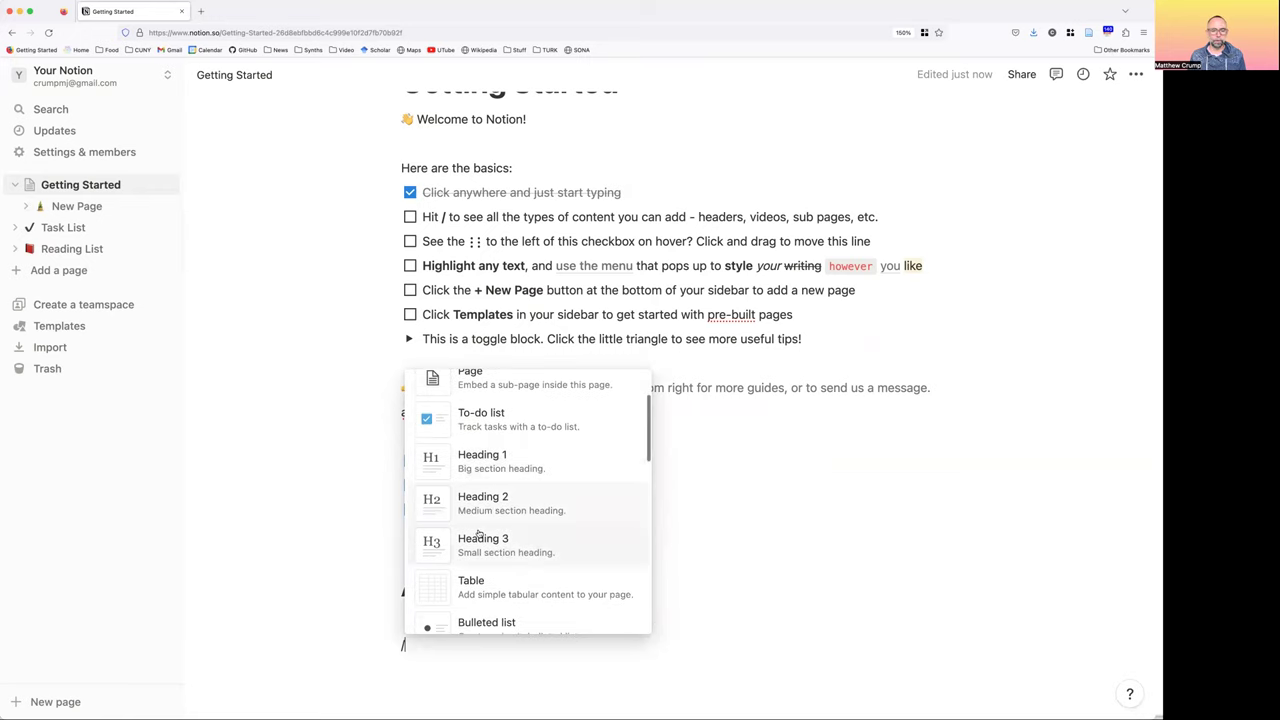
click(565, 518)
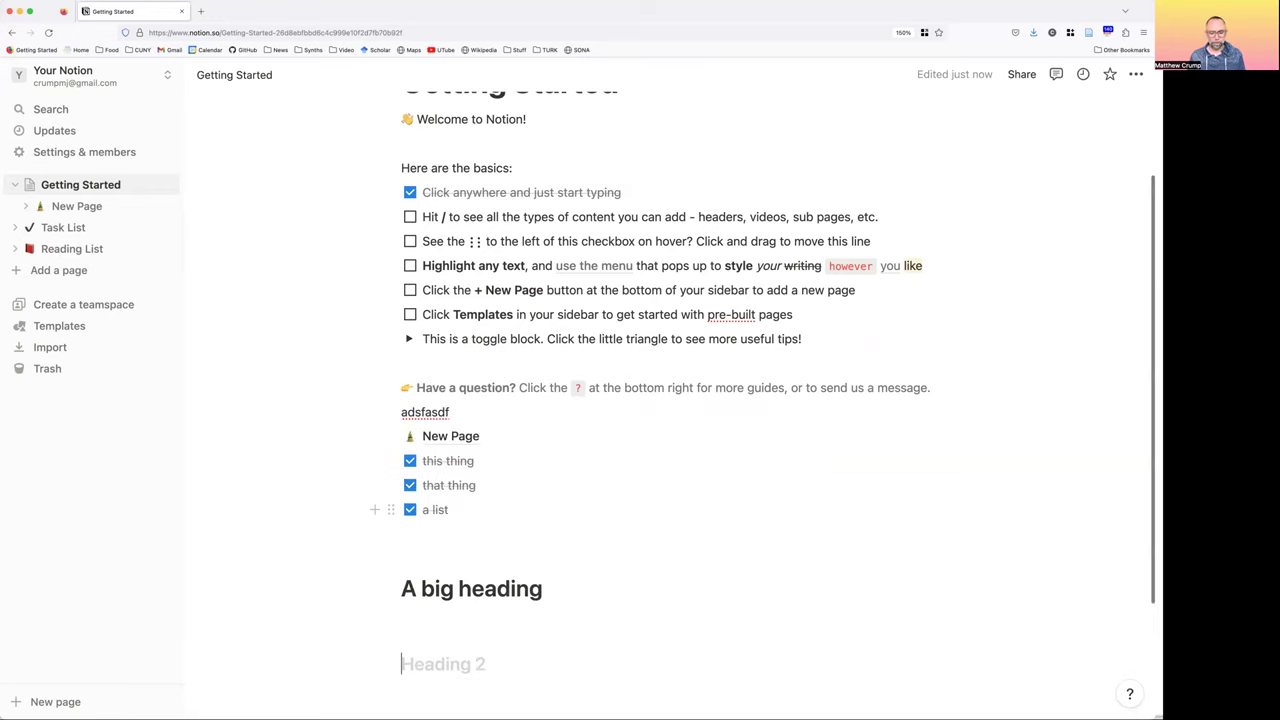
text(Font smaller)
key(Return)
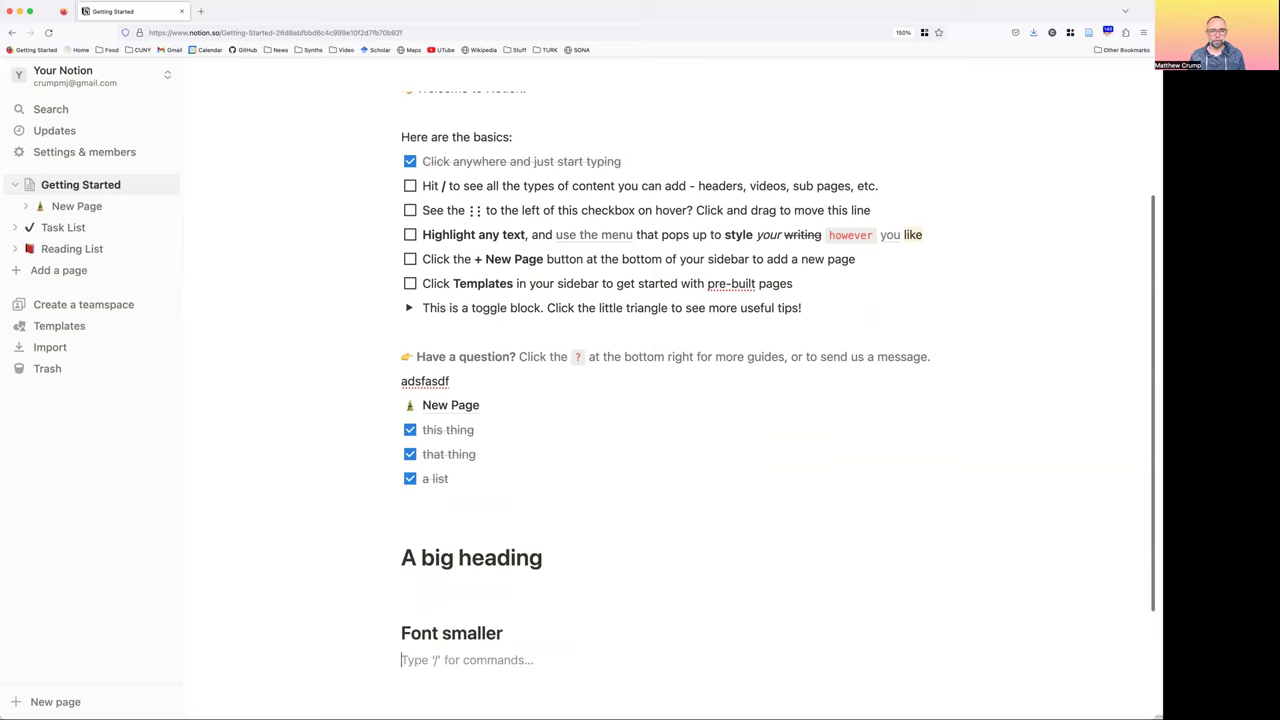
Insert the paragraph 'Put text in between headings' above Font smaller, then start a block beneath it
key(super+shift+Up)
text(Put )
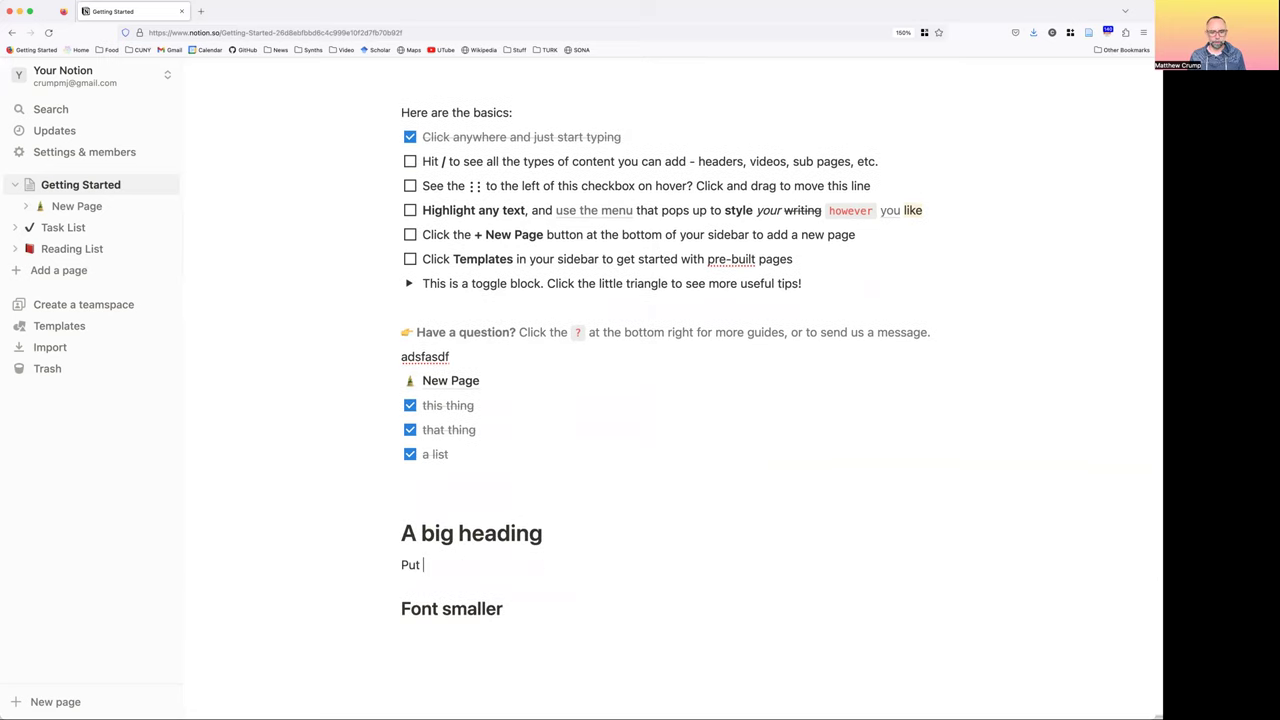
text(text in between headings)
click(504, 609)
key(Return)
scroll(540, 535, down, 1)
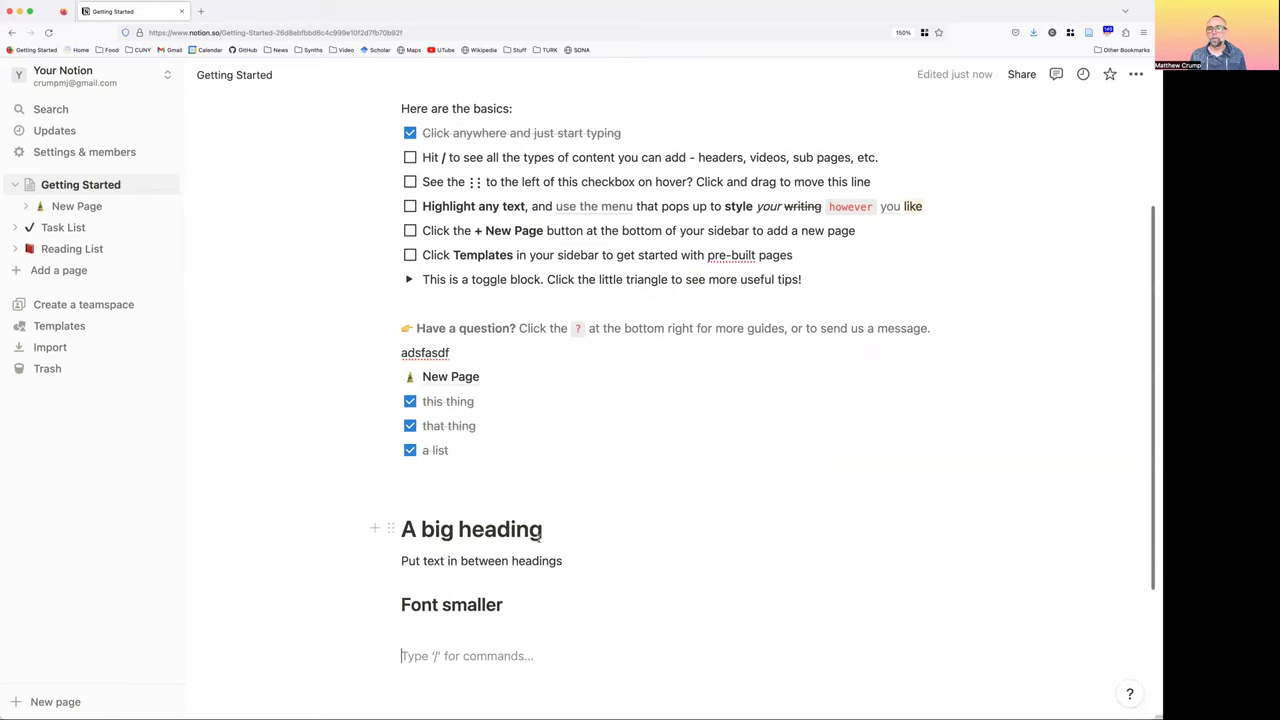
scroll(540, 538, down, 2)
text(/)
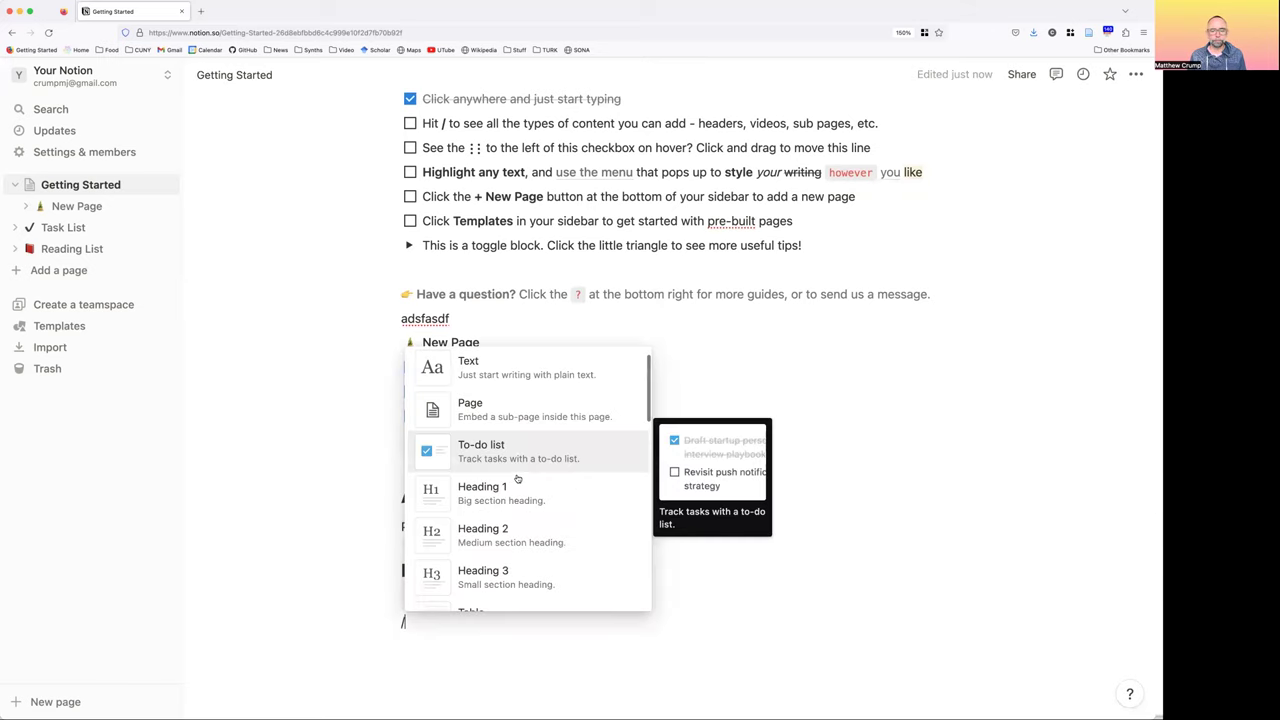
Create a bulleted list of placeholder items ('asdfadsf', 'asdf') under Font smaller
scroll(518, 480, down, 2)
scroll(510, 478, down, 2)
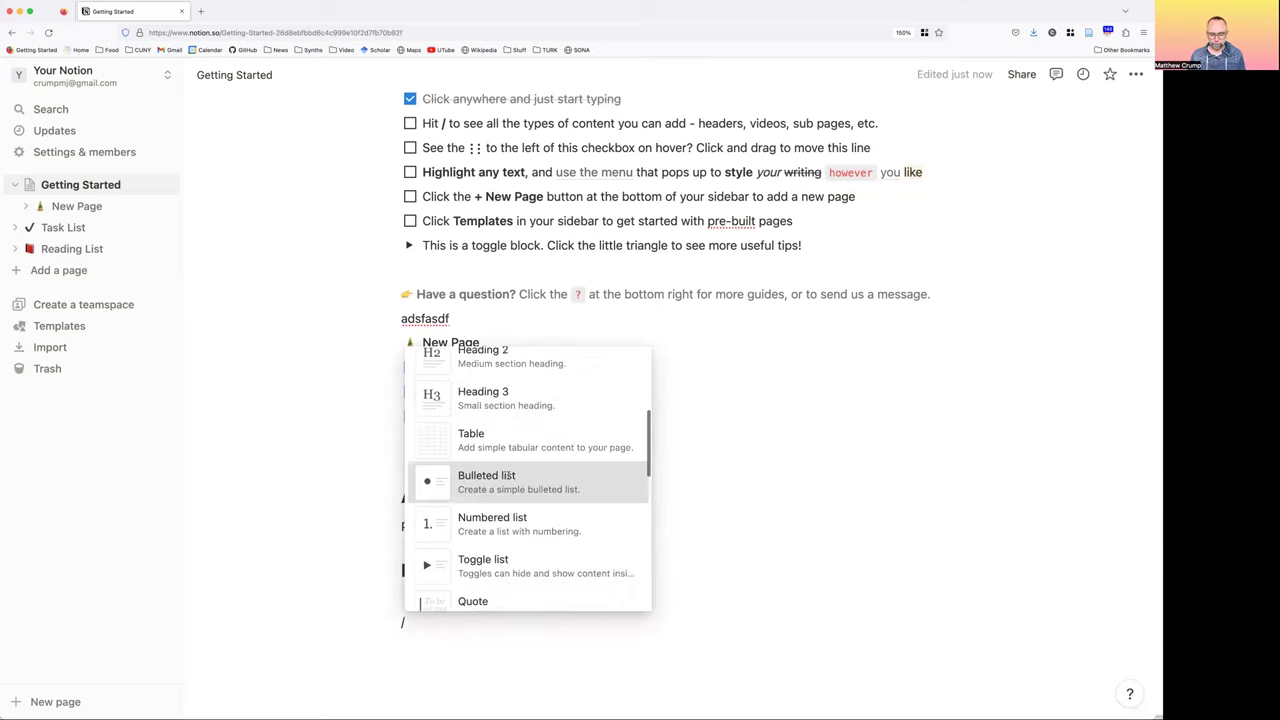
click(509, 477)
text(asdfadsf)
key(Return)
text(asdf)
key(Return)
text(asdf)
key(Return)
text(asdf)
key(Return)
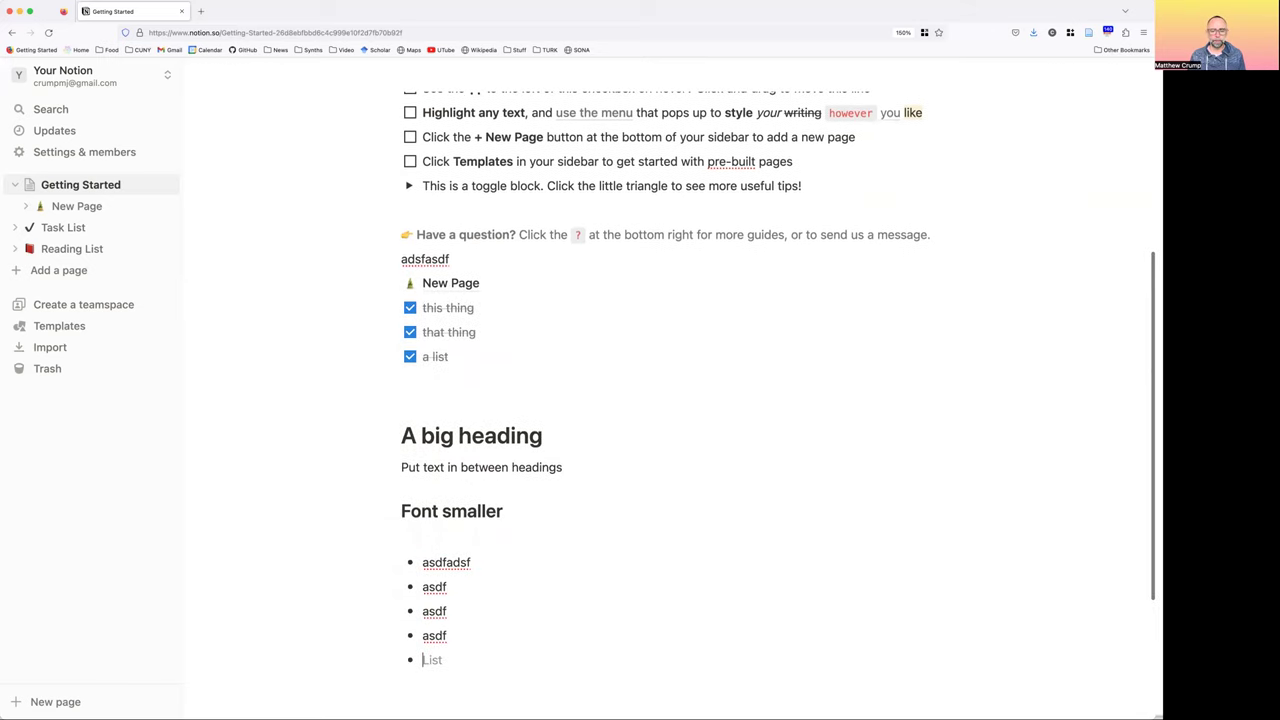
key(Return)
Turn the next line into a Toggle list block
text(/)
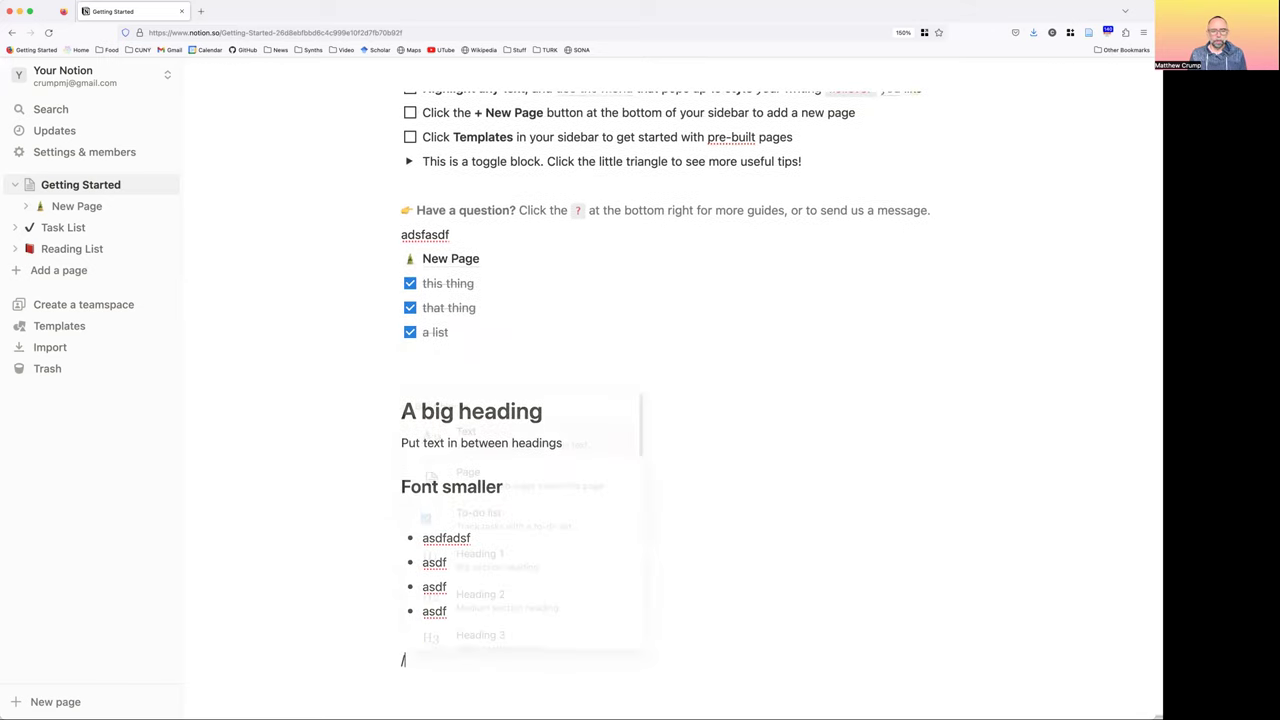
scroll(514, 505, down, 2)
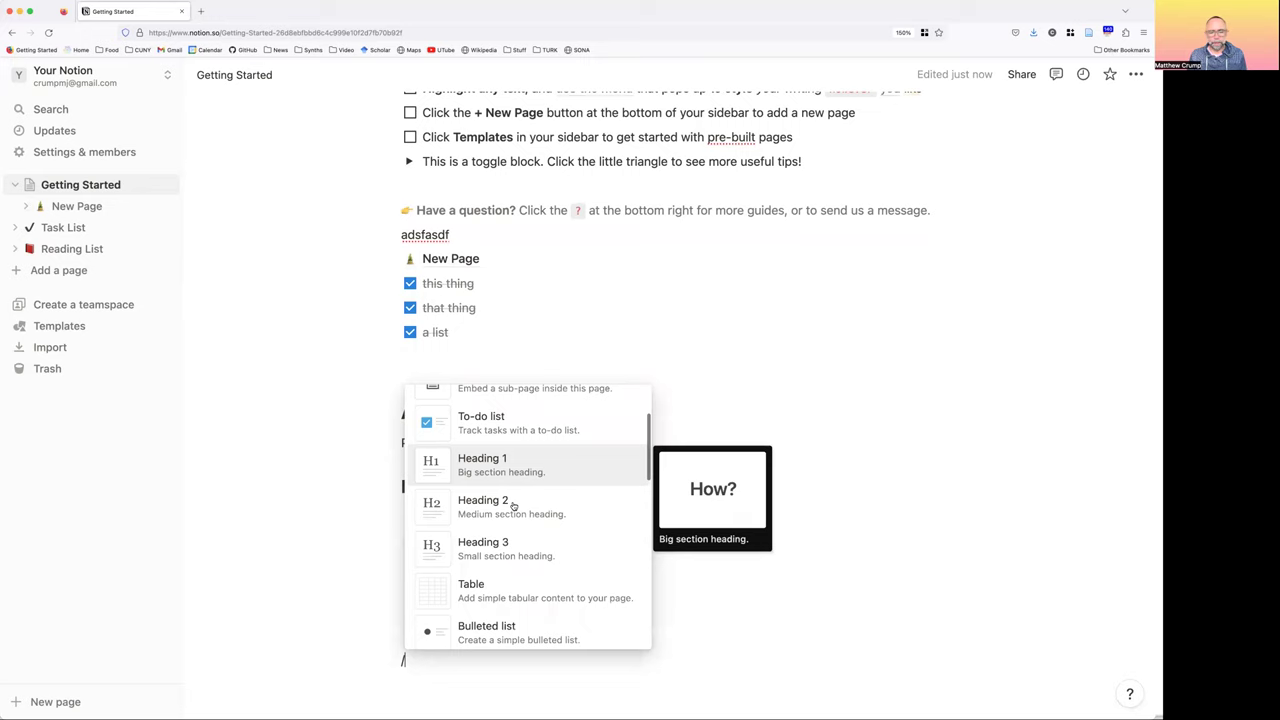
scroll(514, 506, down, 3)
scroll(513, 507, down, 1)
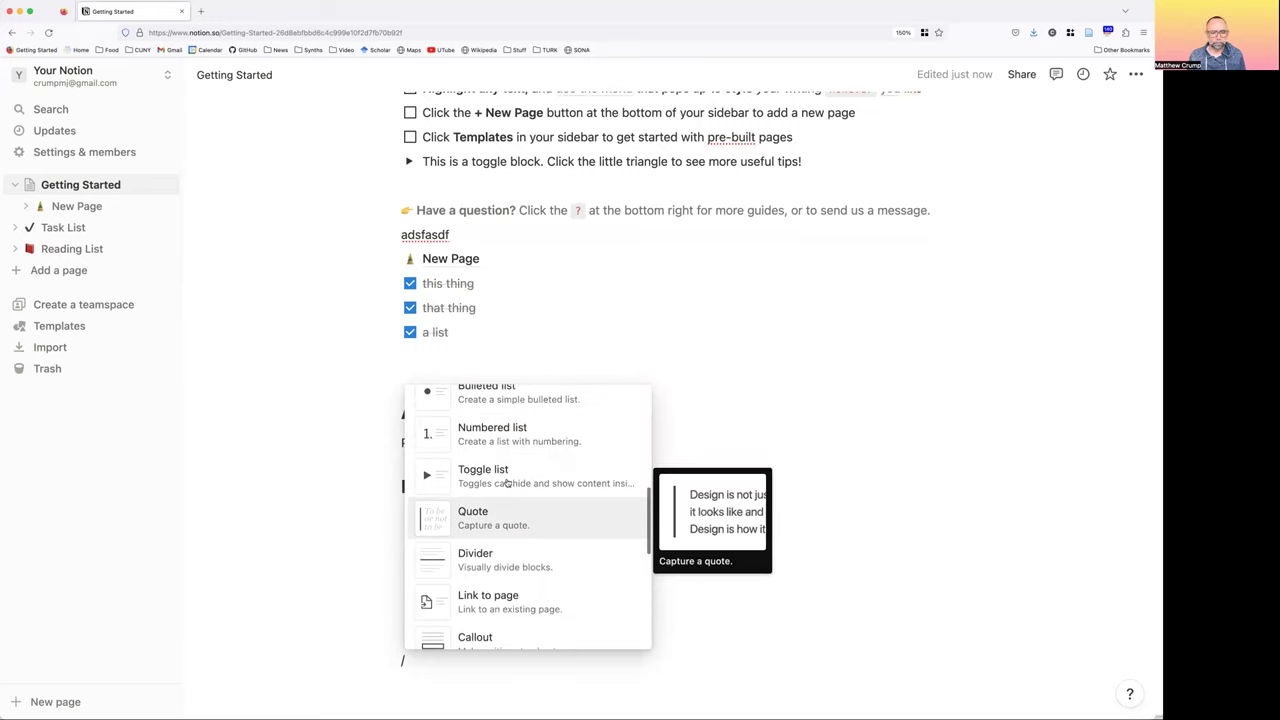
click(509, 476)
Title the toggle, expand it and type the nested line 'asdfasdfasdfasdfasdfds' inside
text(asdfasdfasdfk)
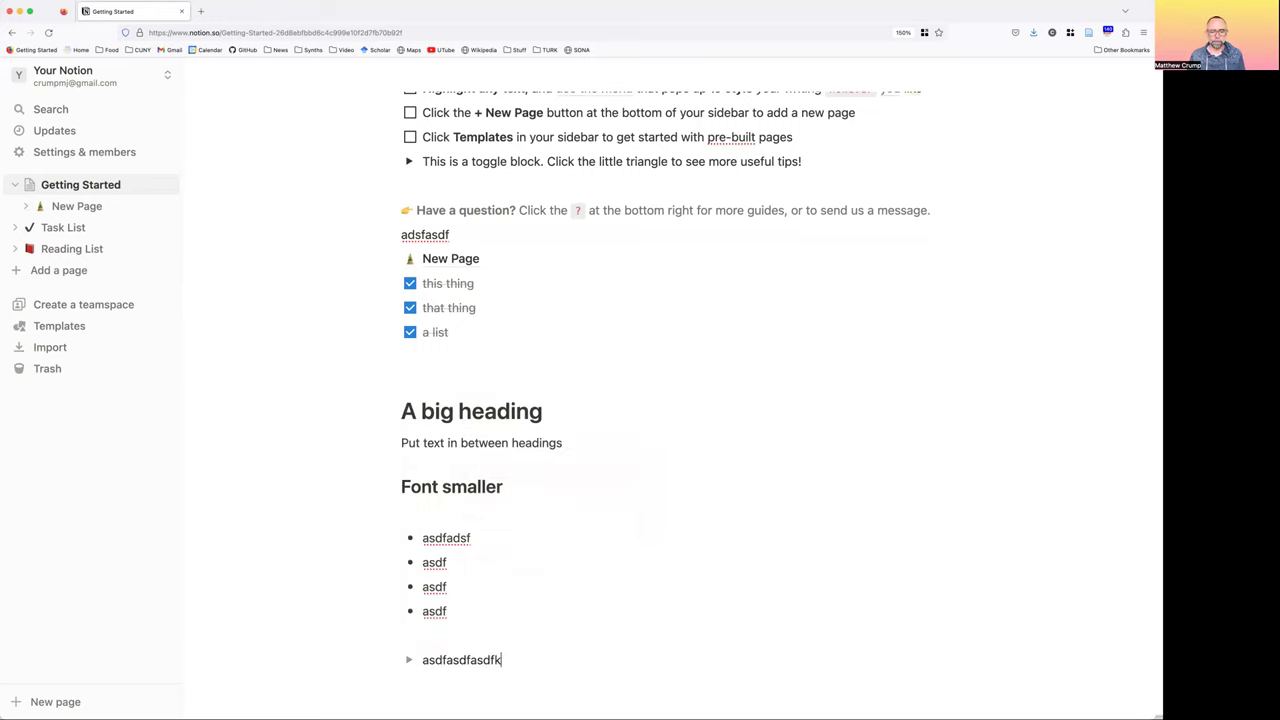
text(asdhfkjsadf)
key(Return)
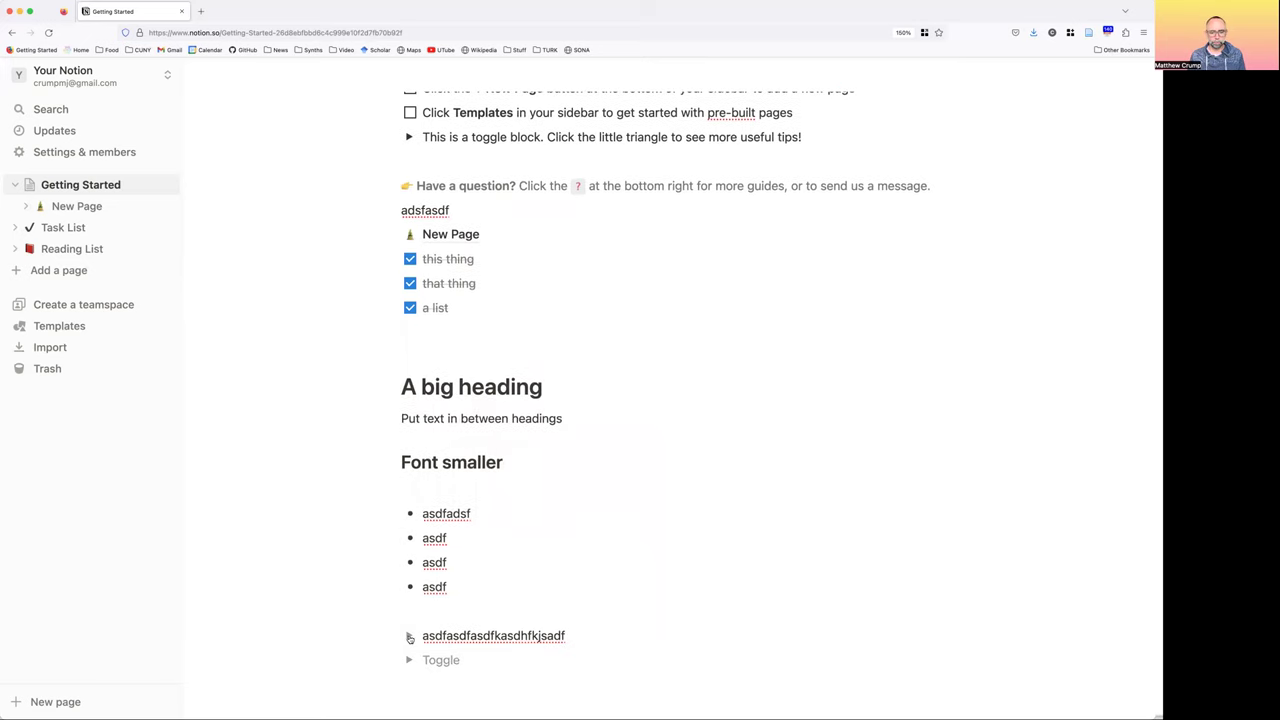
click(409, 636)
click(450, 660)
text(asdfasdfasdfasdfasdfds)
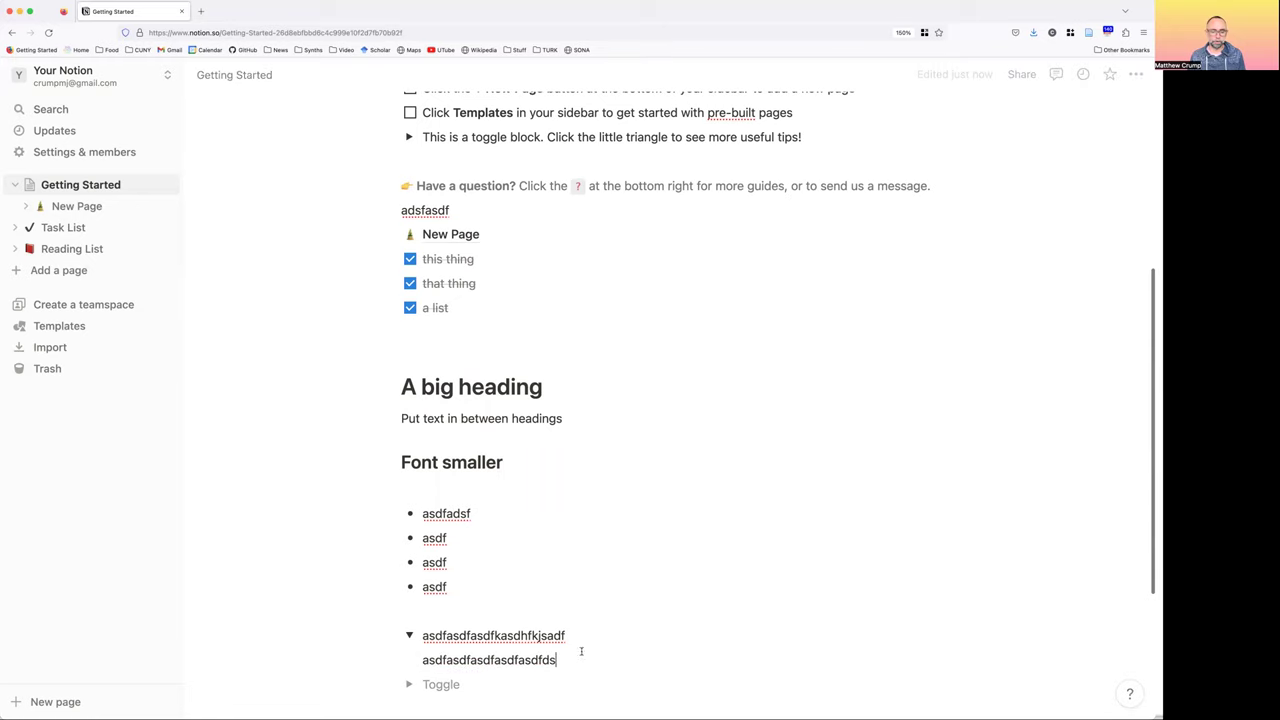
scroll(476, 489, down, 3)
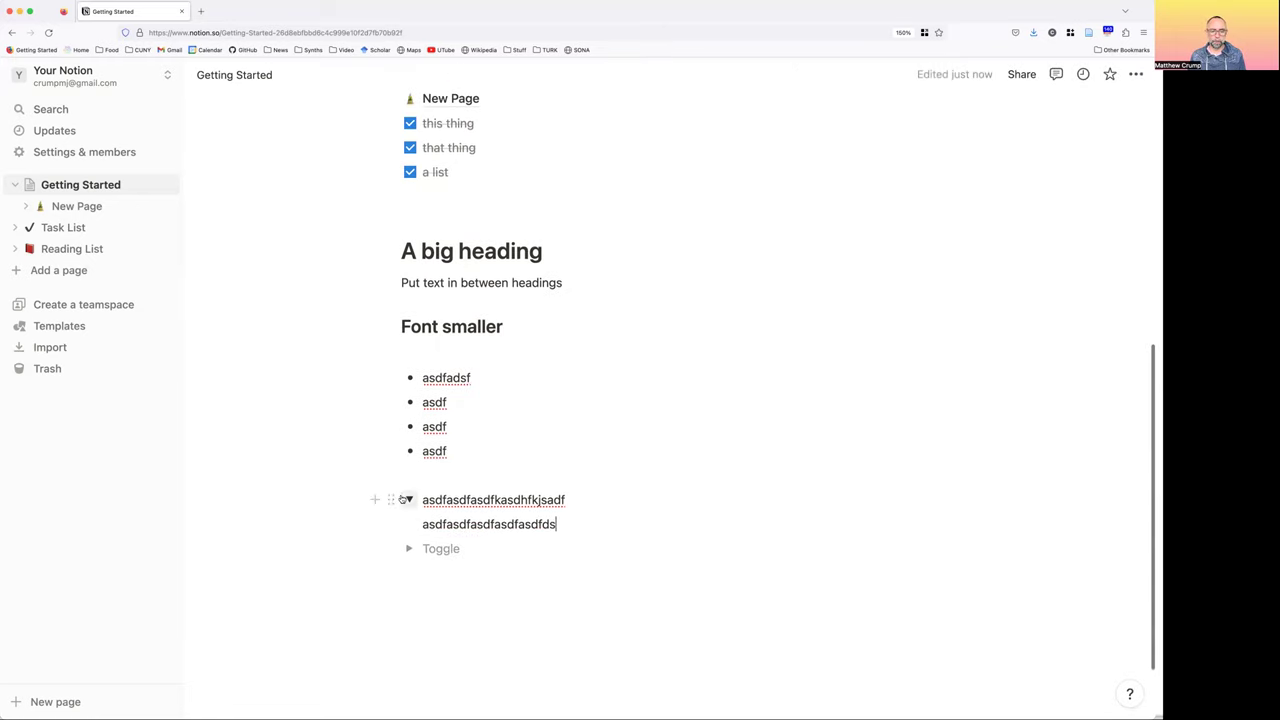
Collapse the toggle, rename it 'Click to see more', and add an empty block after the toggles
key(super+Return)
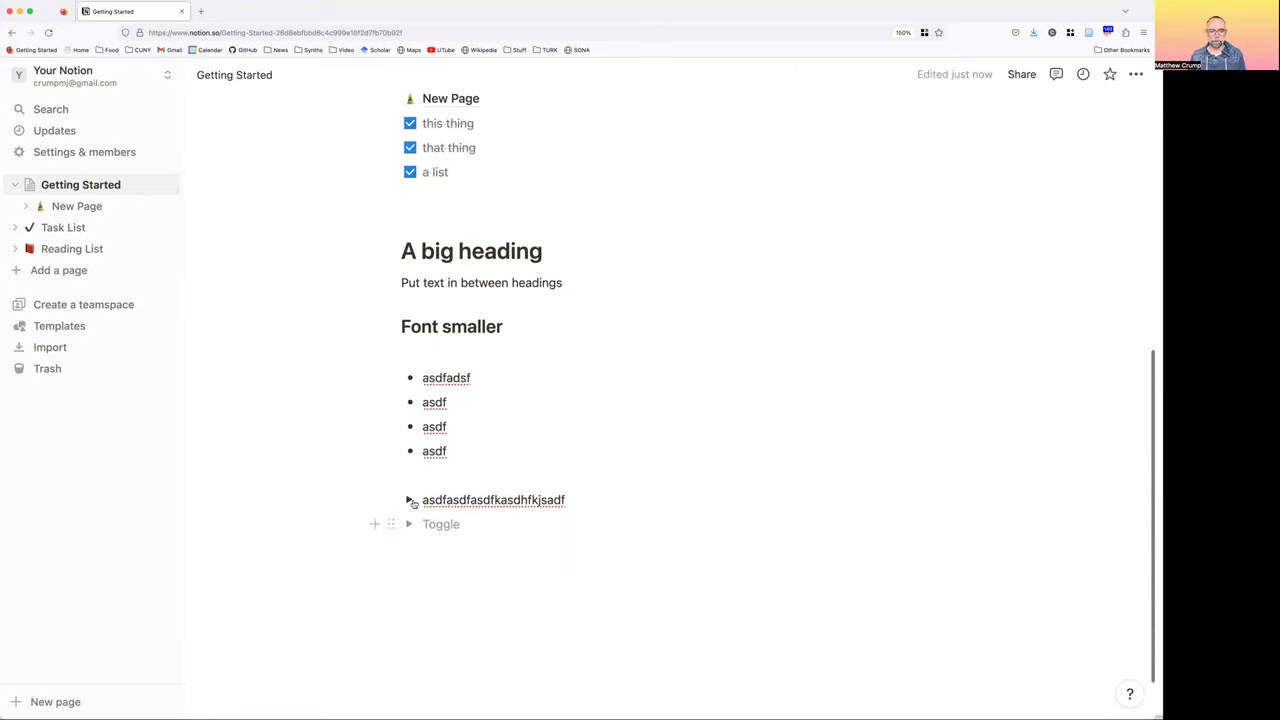
key(super+a)
text(Click to see more)
key(Up)
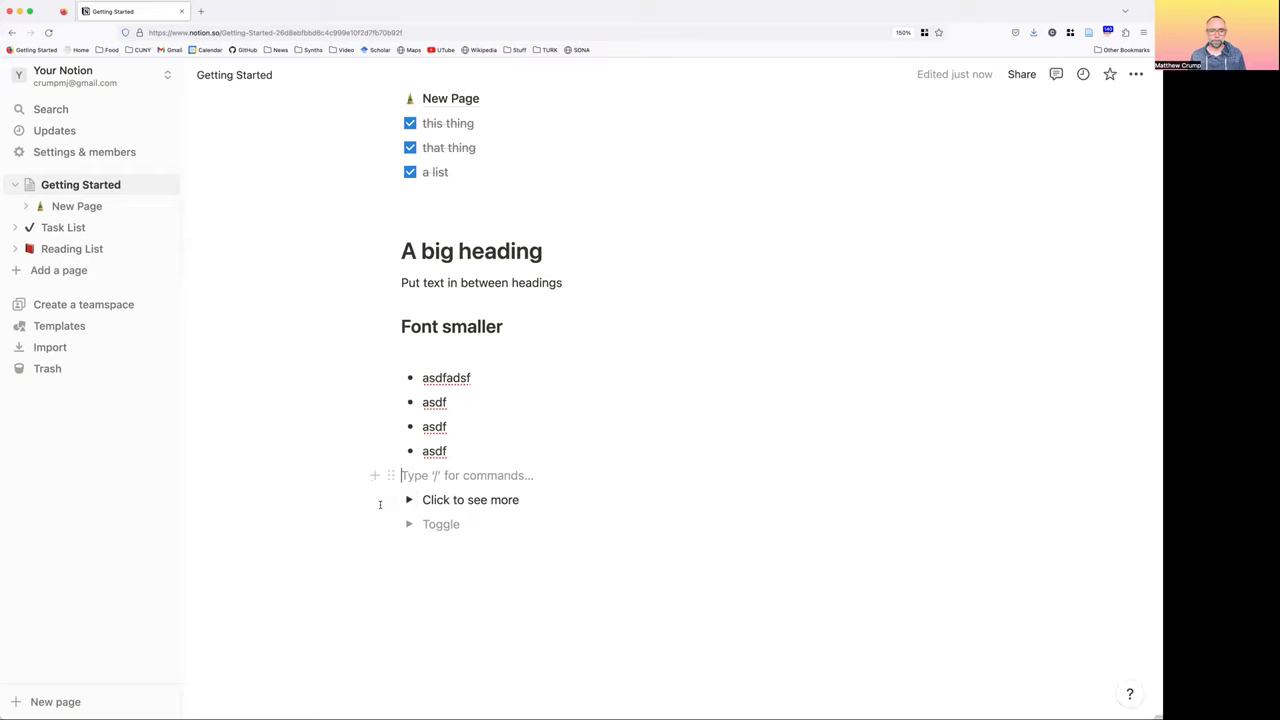
click(408, 501)
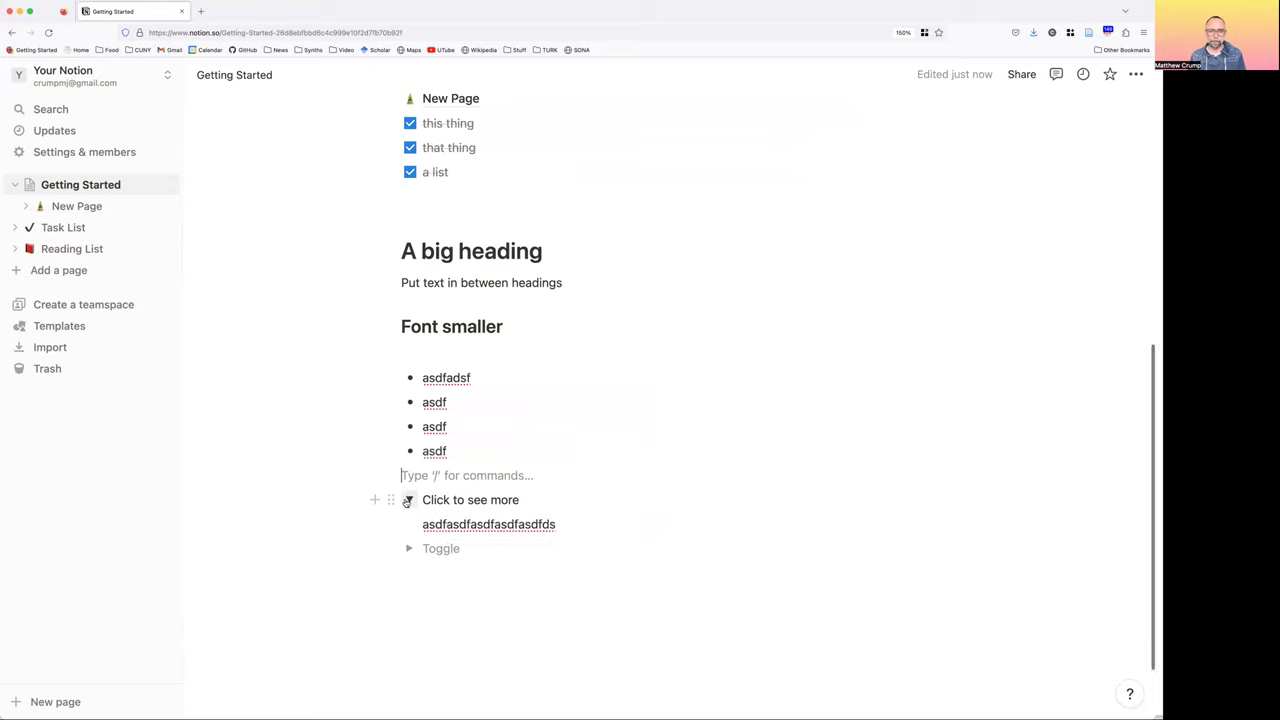
key(super+shift+Down)
key(super+shift+Down)
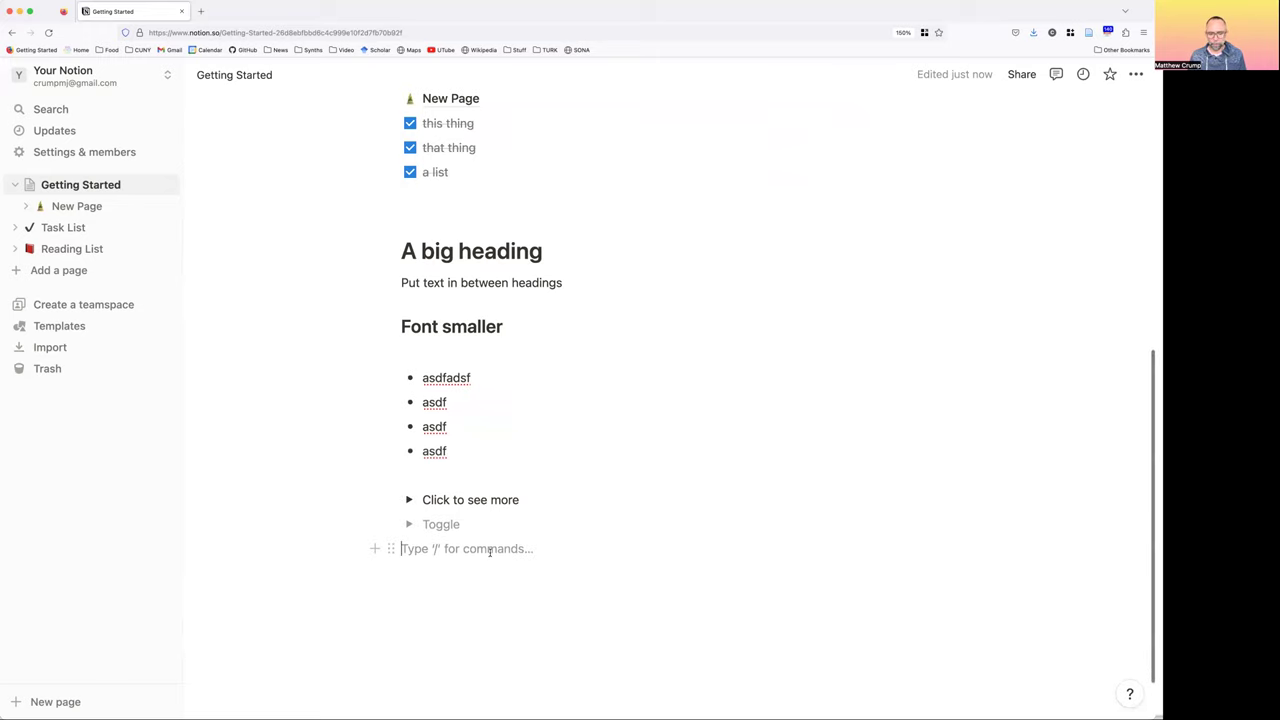
Dismiss the slash menu without inserting a block
text(/)
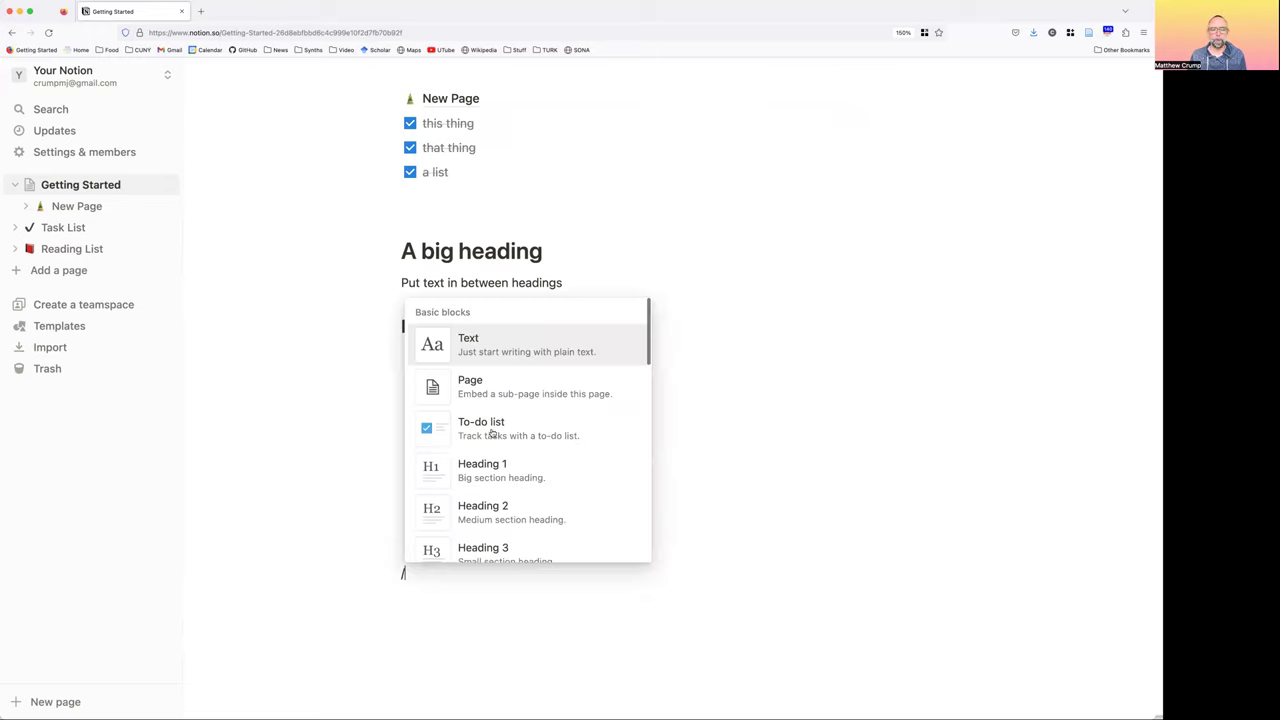
scroll(533, 397, down, 3)
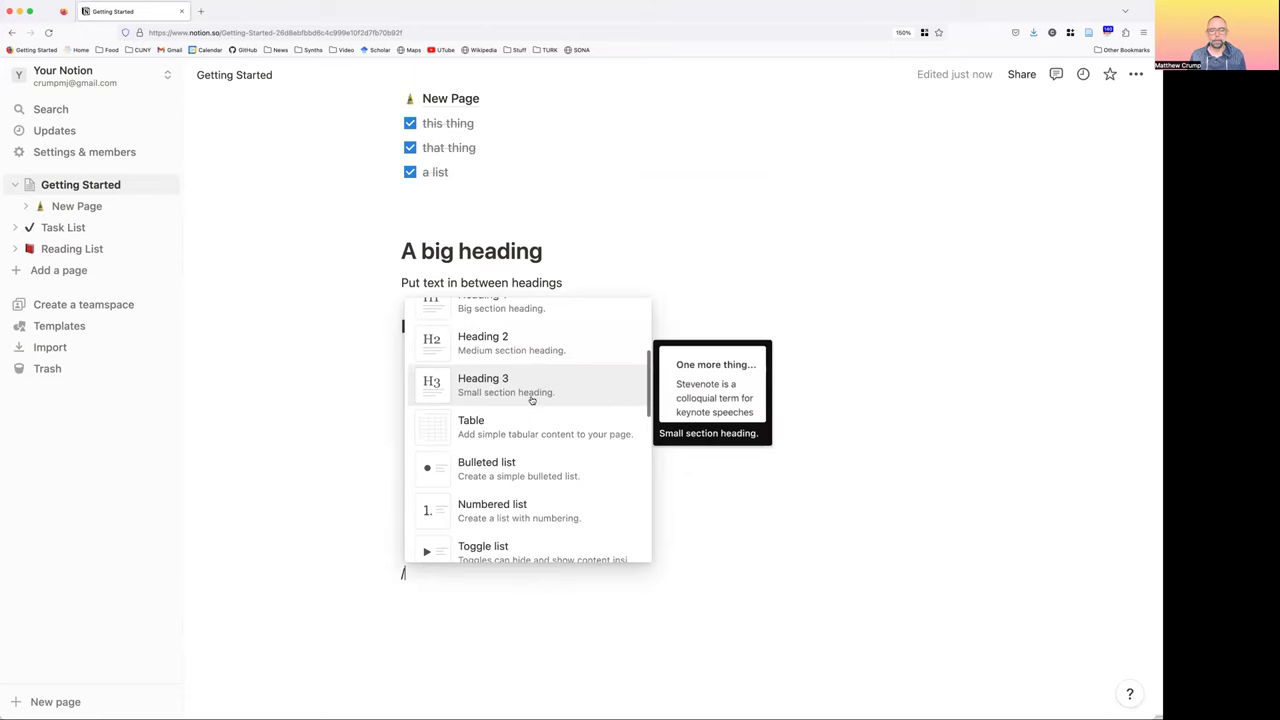
scroll(532, 398, down, 3)
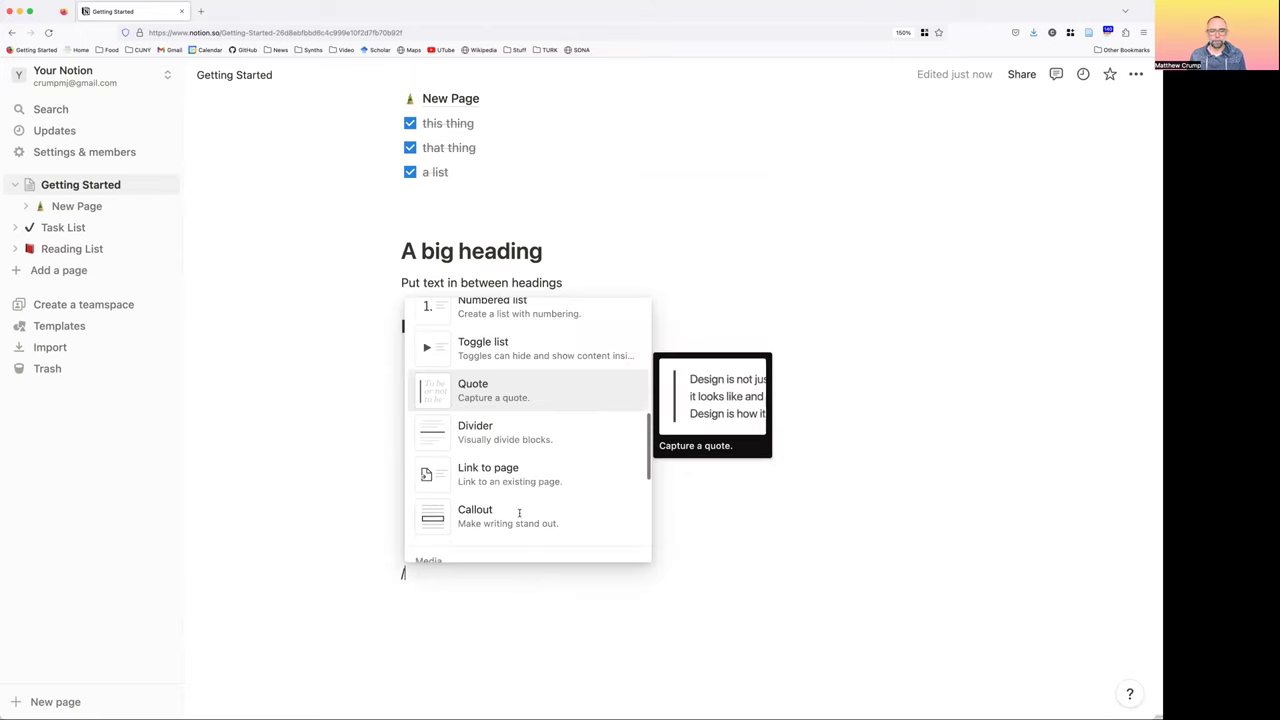
key(BackSpace)
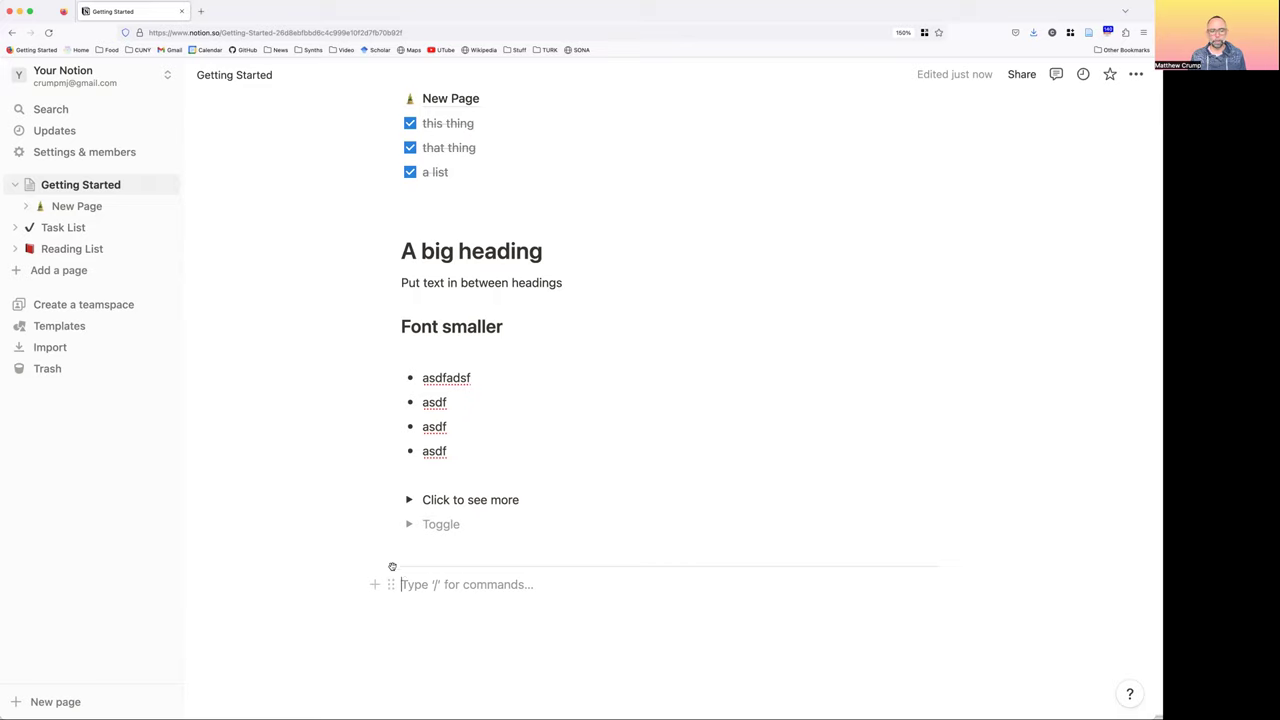
Insert a --- divider below the Font smaller heading and start a new block at the page end
click(385, 353)
text(---)
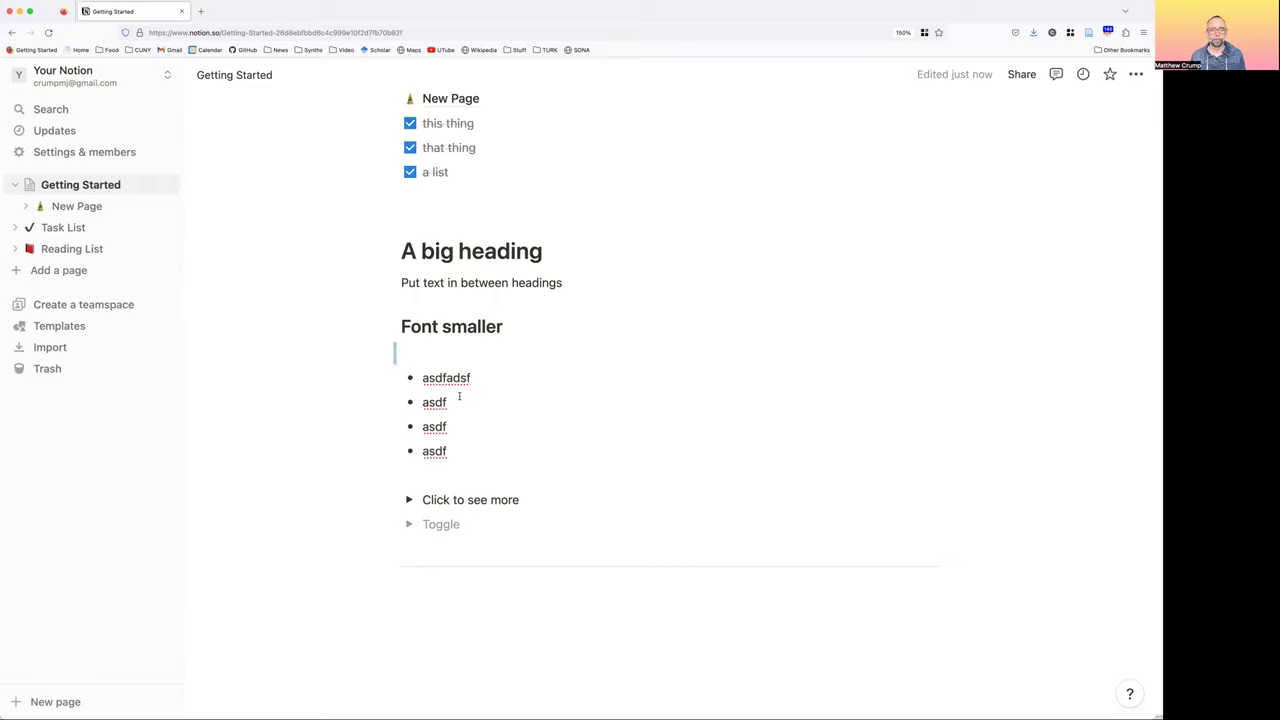
click(528, 602)
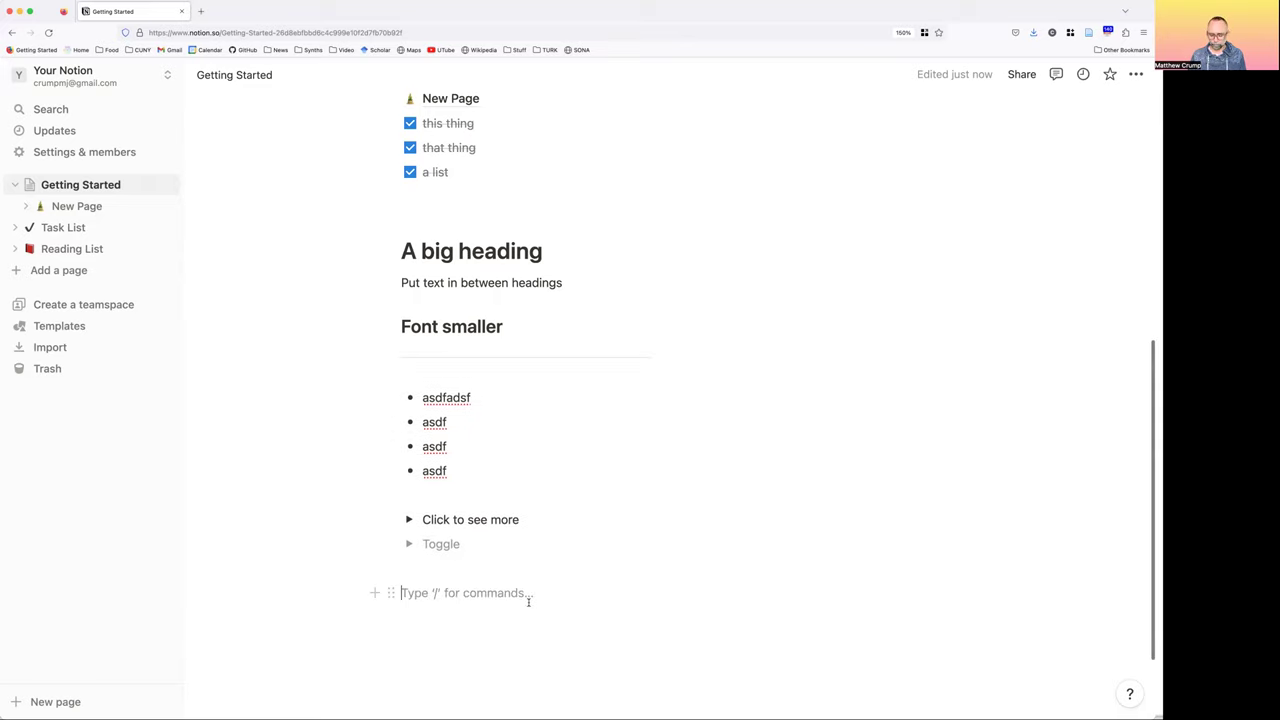
text(/)
scroll(509, 398, down, 2)
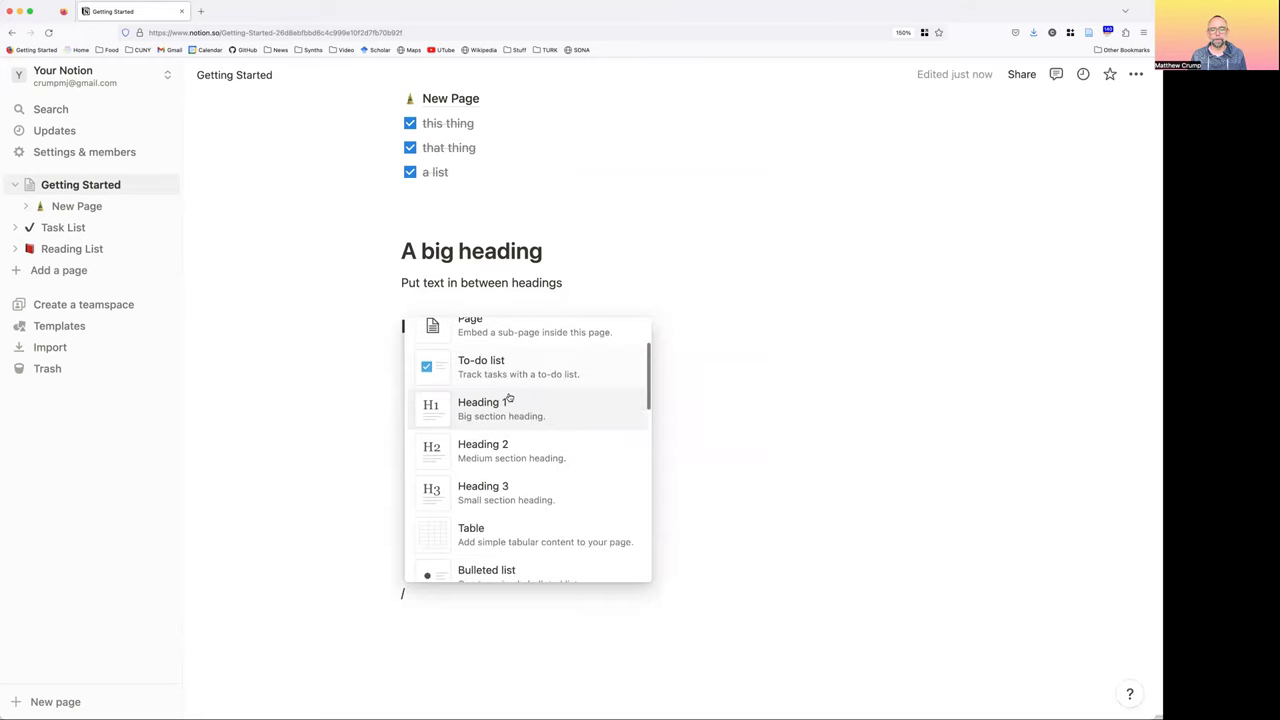
scroll(509, 398, down, 3)
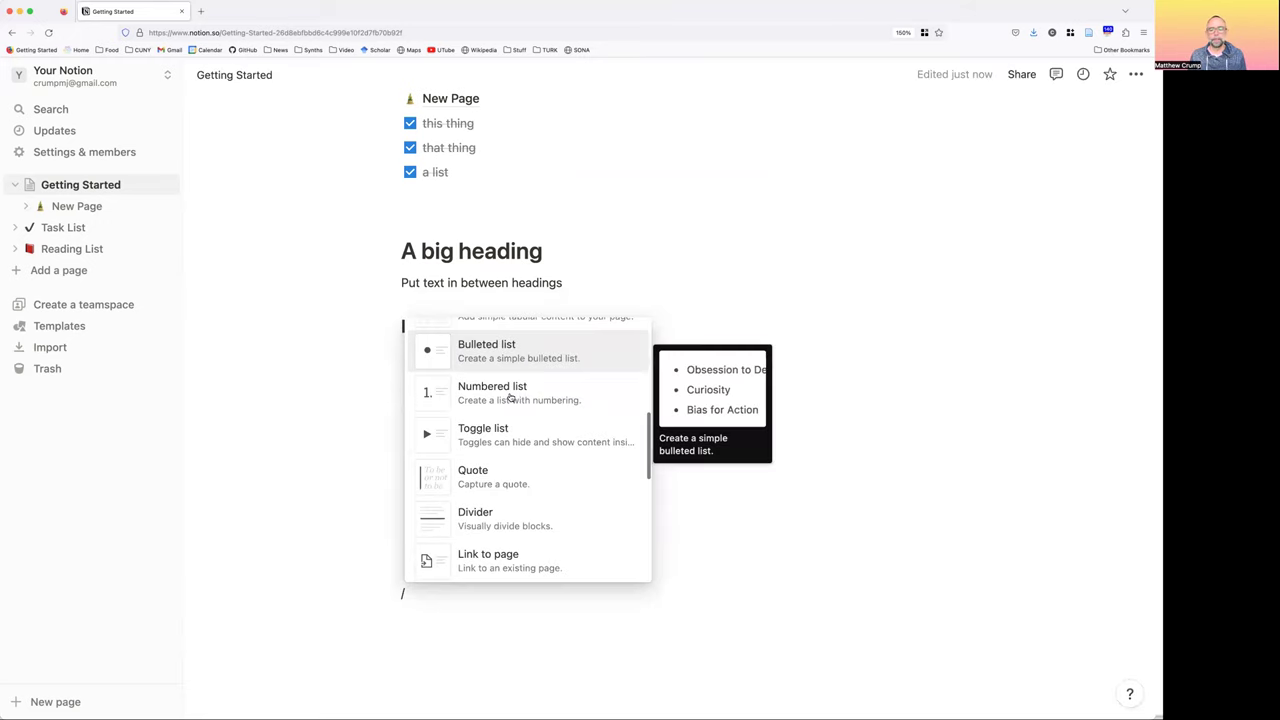
scroll(511, 397, down, 2)
scroll(511, 397, down, 2)
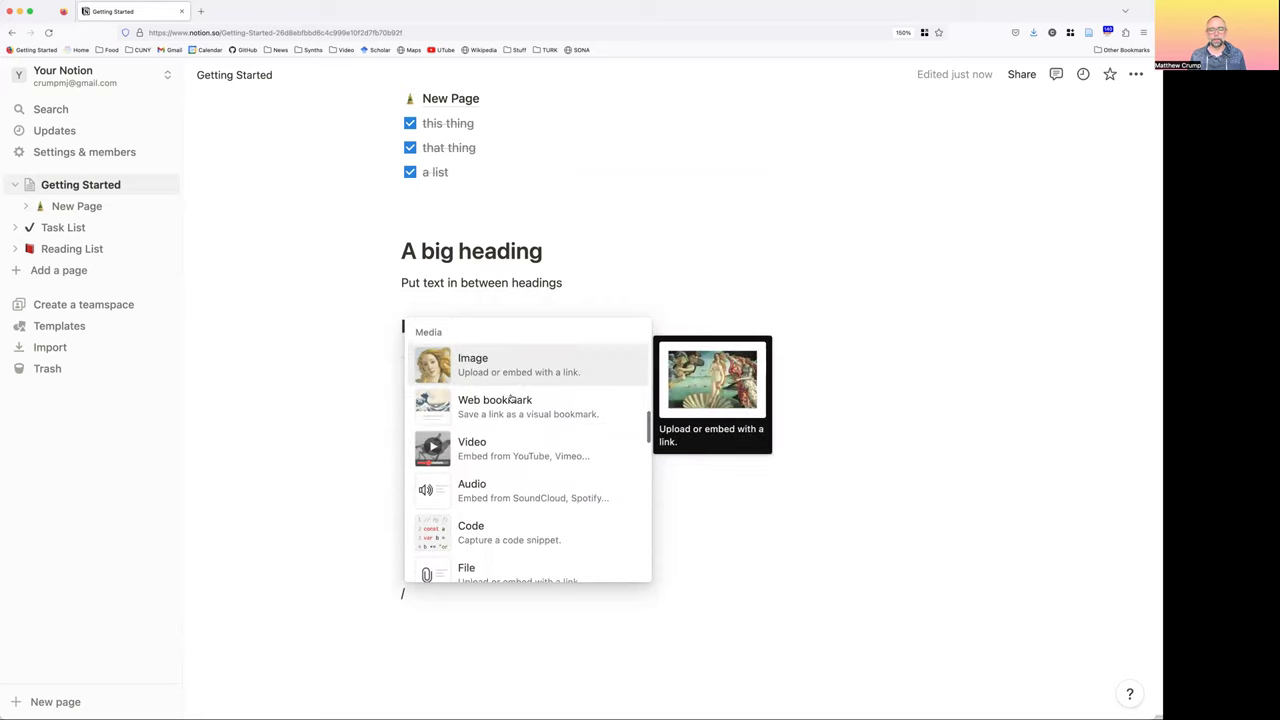
scroll(511, 398, down, 3)
scroll(508, 403, down, 3)
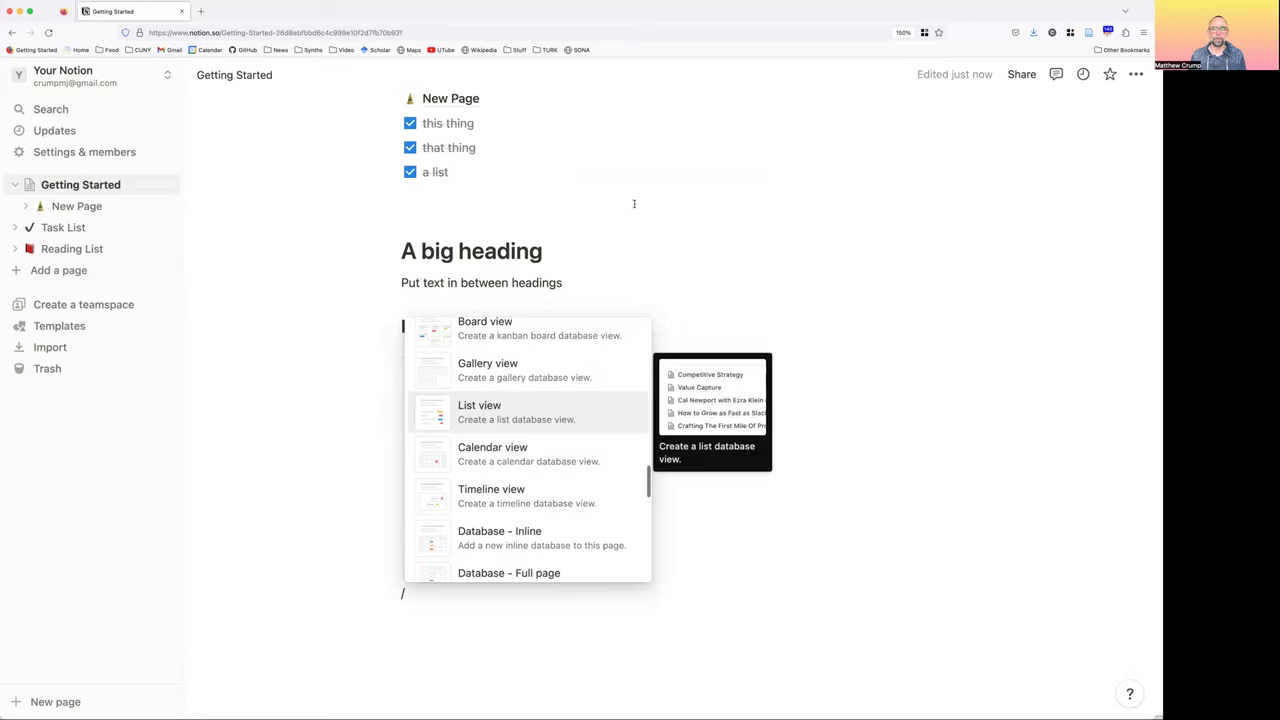
scroll(555, 265, up, 2)
click(555, 272)
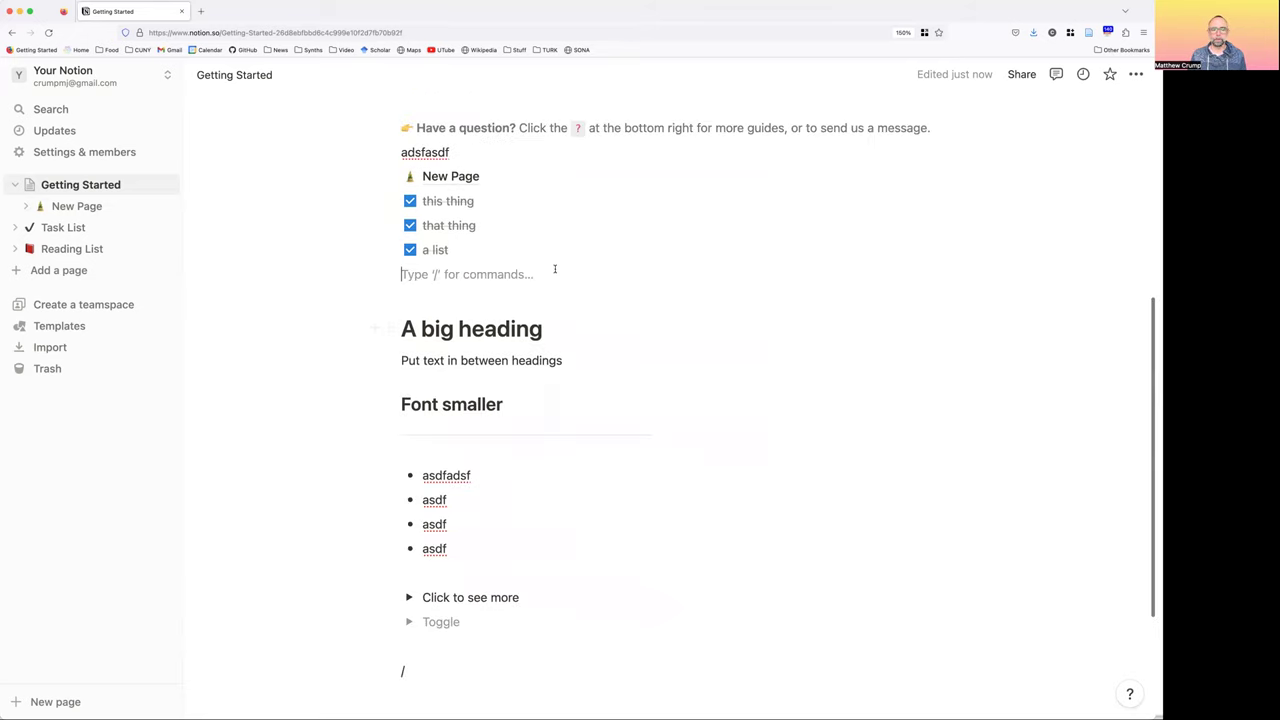
scroll(555, 268, up, 4)
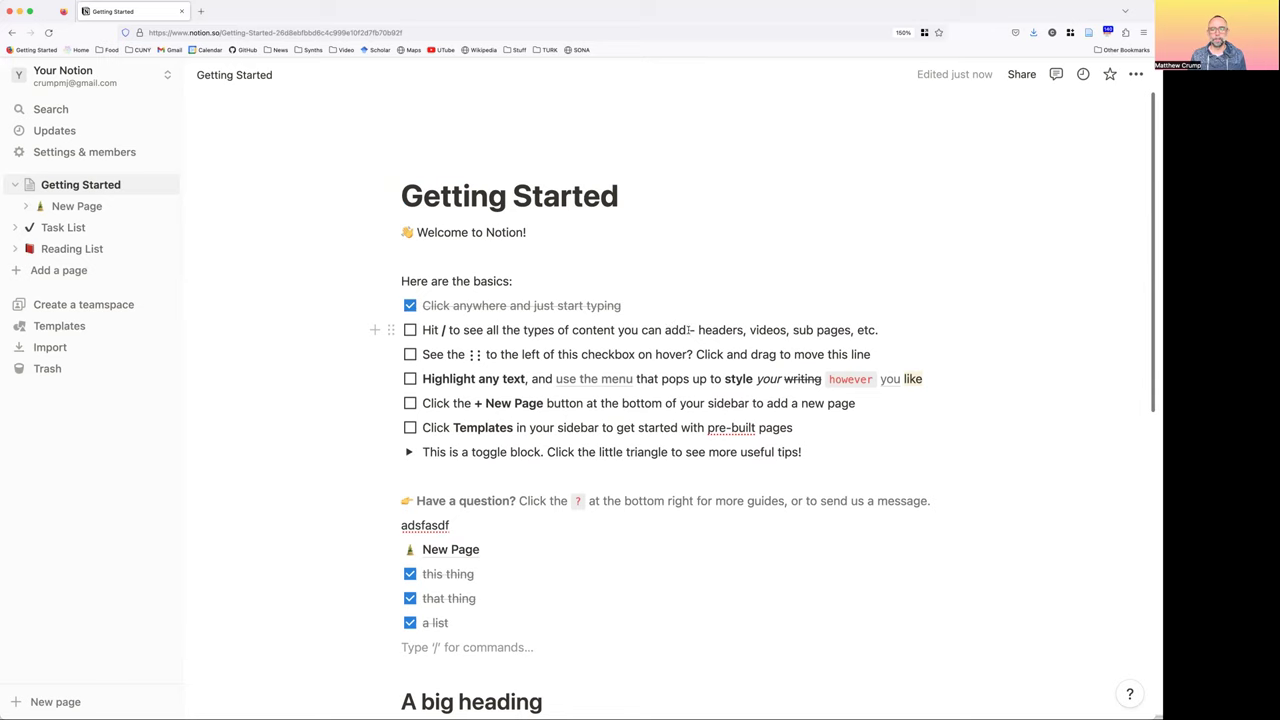
Select the phrase 'all the types of content you can add' and check the 'Hit /' to-do
drag(687, 331, 487, 333)
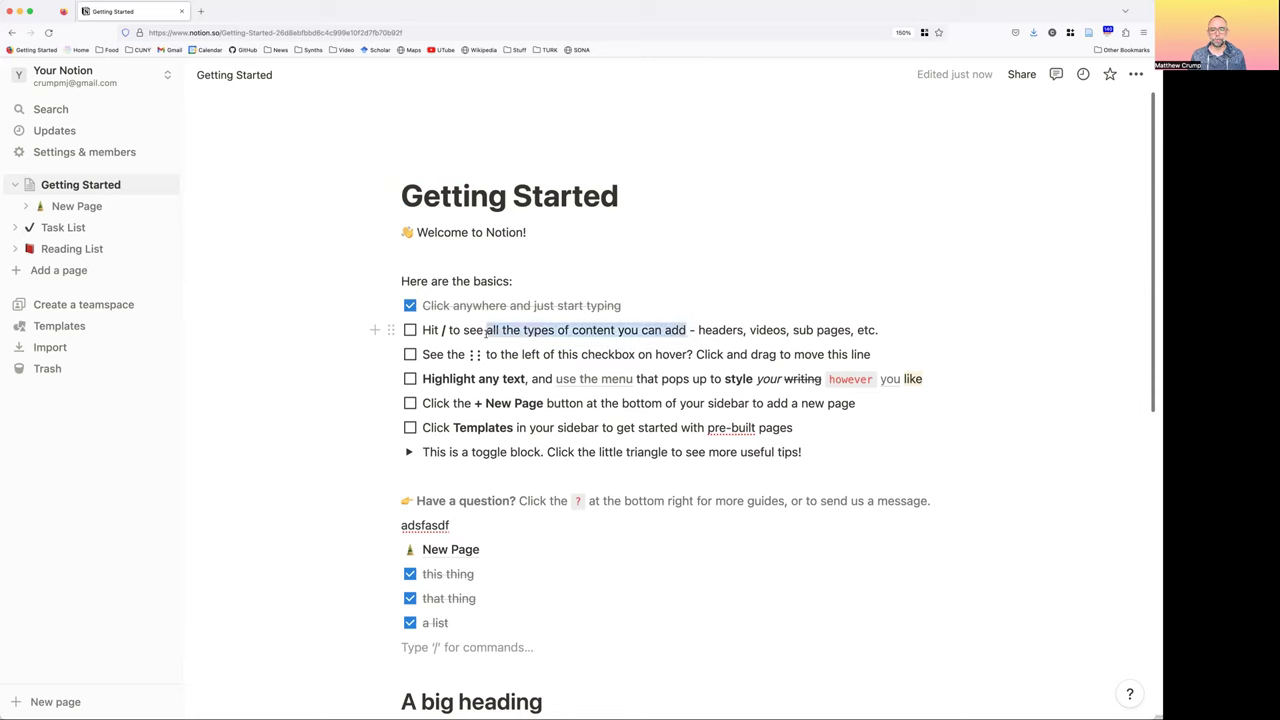
click(410, 330)
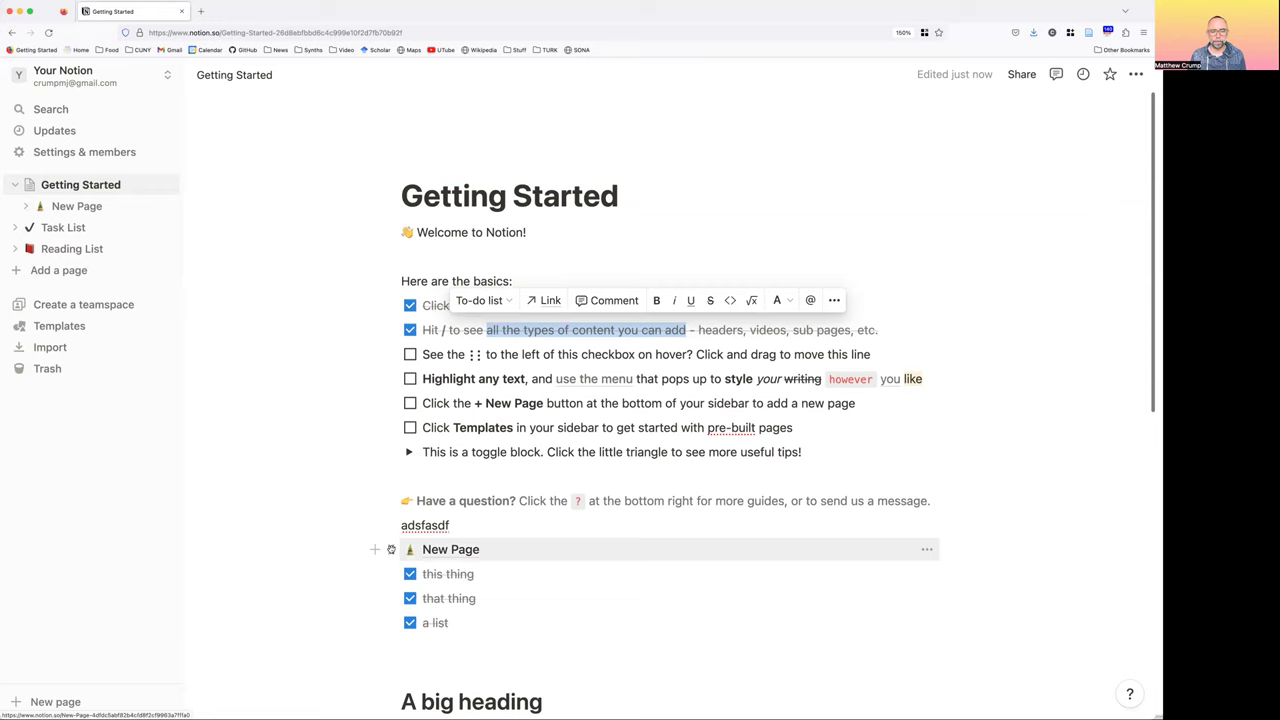
Move the New Page block just below the toggle block, keeping 'Welcome to Notion!' under the title
drag(391, 541, 389, 529)
drag(384, 479, 377, 512)
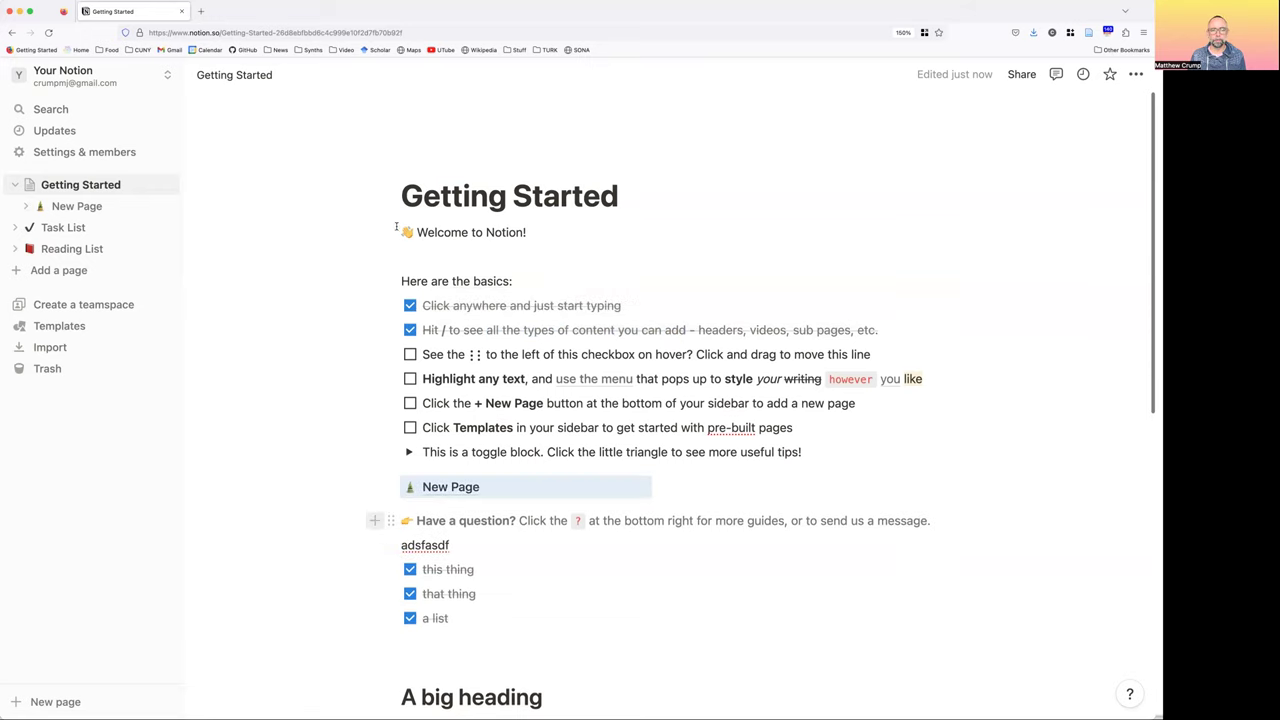
drag(390, 232, 395, 492)
drag(394, 471, 386, 462)
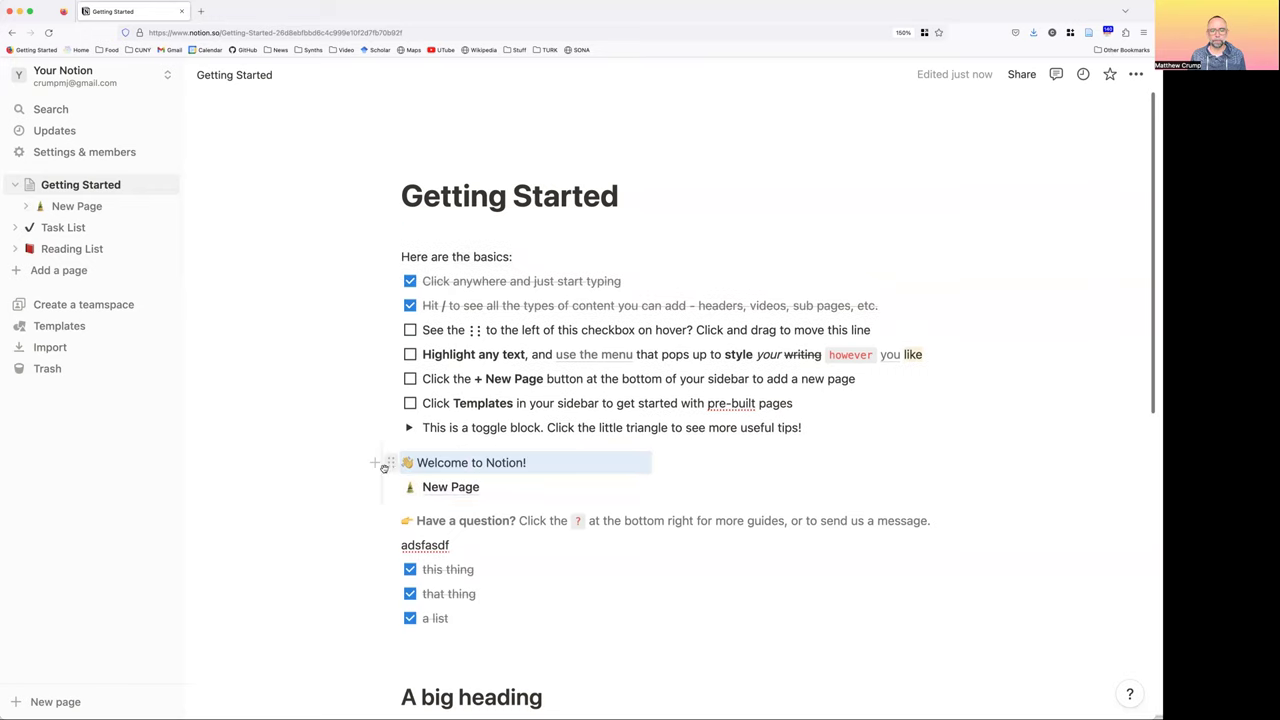
drag(387, 233, 388, 236)
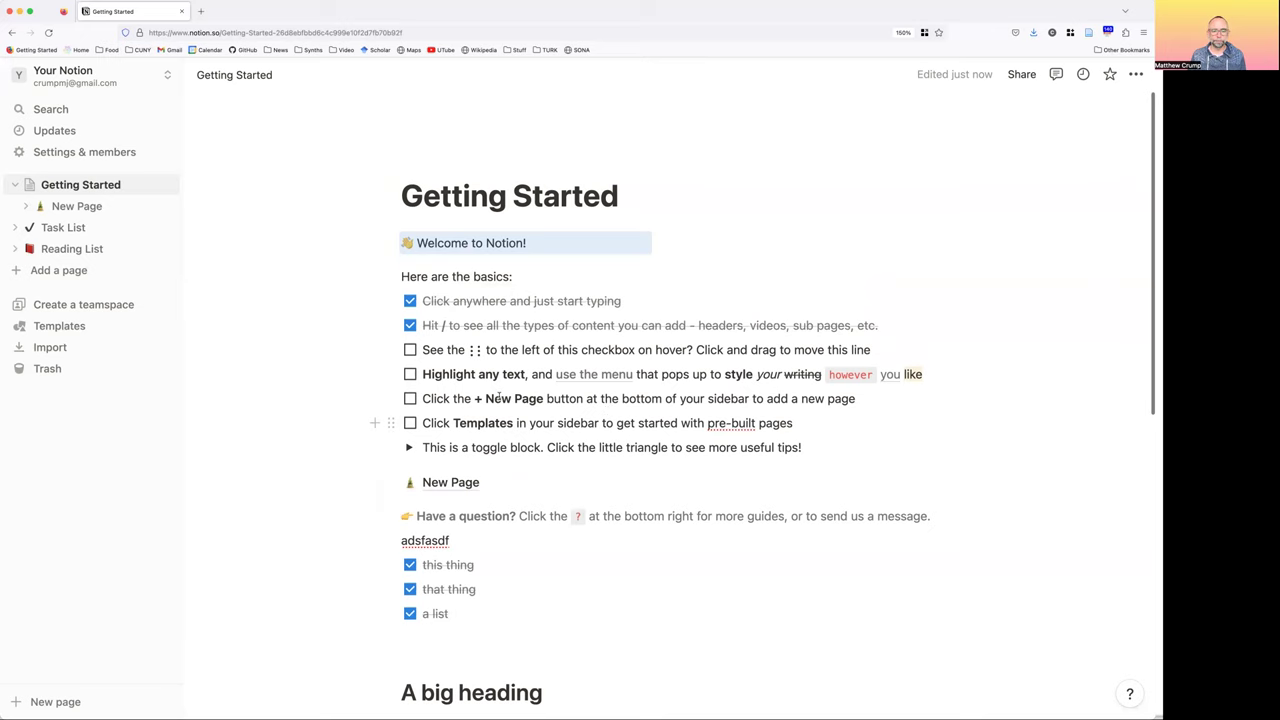
Check the 'See the ⋮⋮ to the left of this checkbox on hover?' to-do
scroll(497, 400, down, 5)
scroll(494, 403, up, 5)
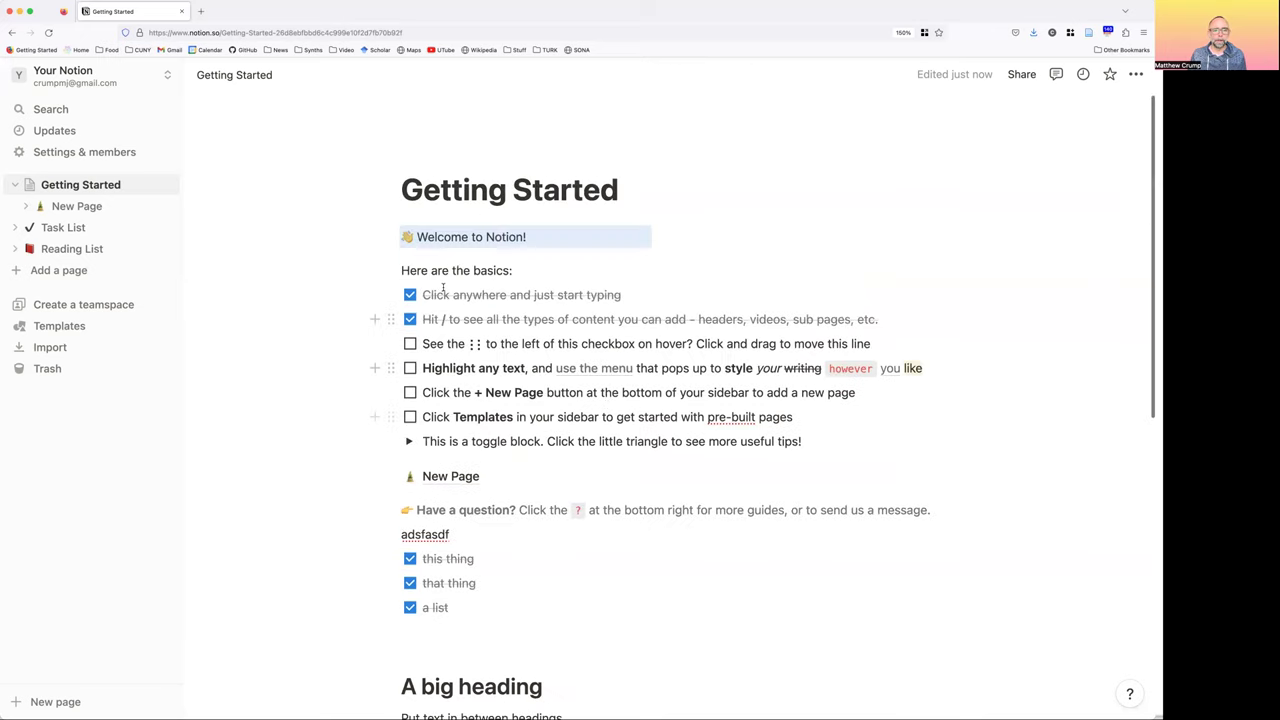
click(410, 343)
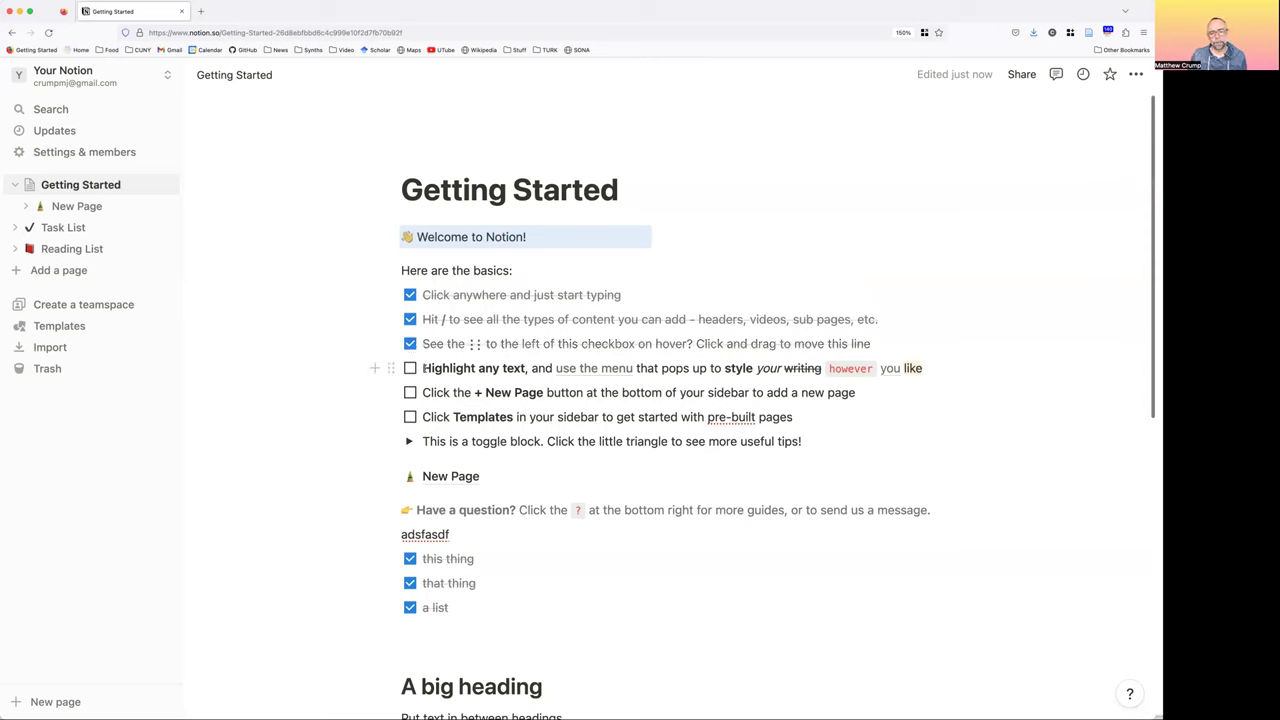
Try text selections on the 'Highlight any text' and headings lines, then clear them
drag(422, 368, 548, 369)
drag(650, 370, 753, 370)
drag(875, 370, 933, 370)
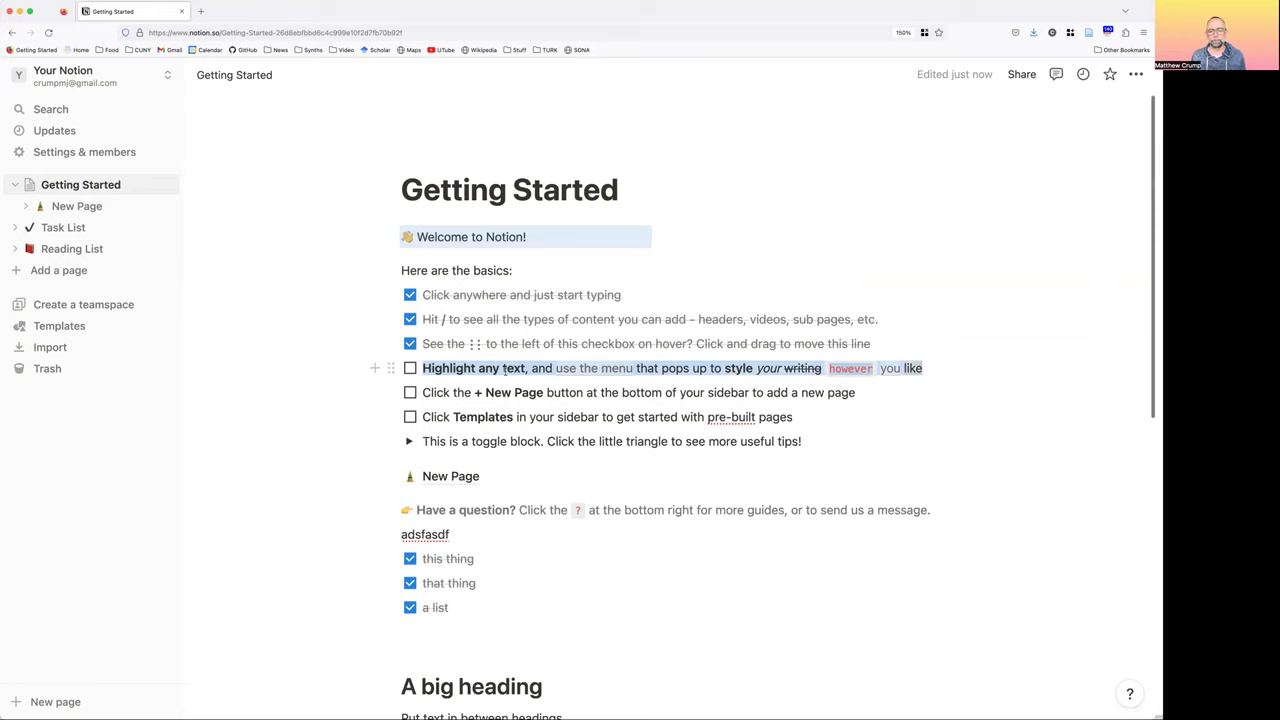
drag(503, 370, 505, 370)
click(588, 417)
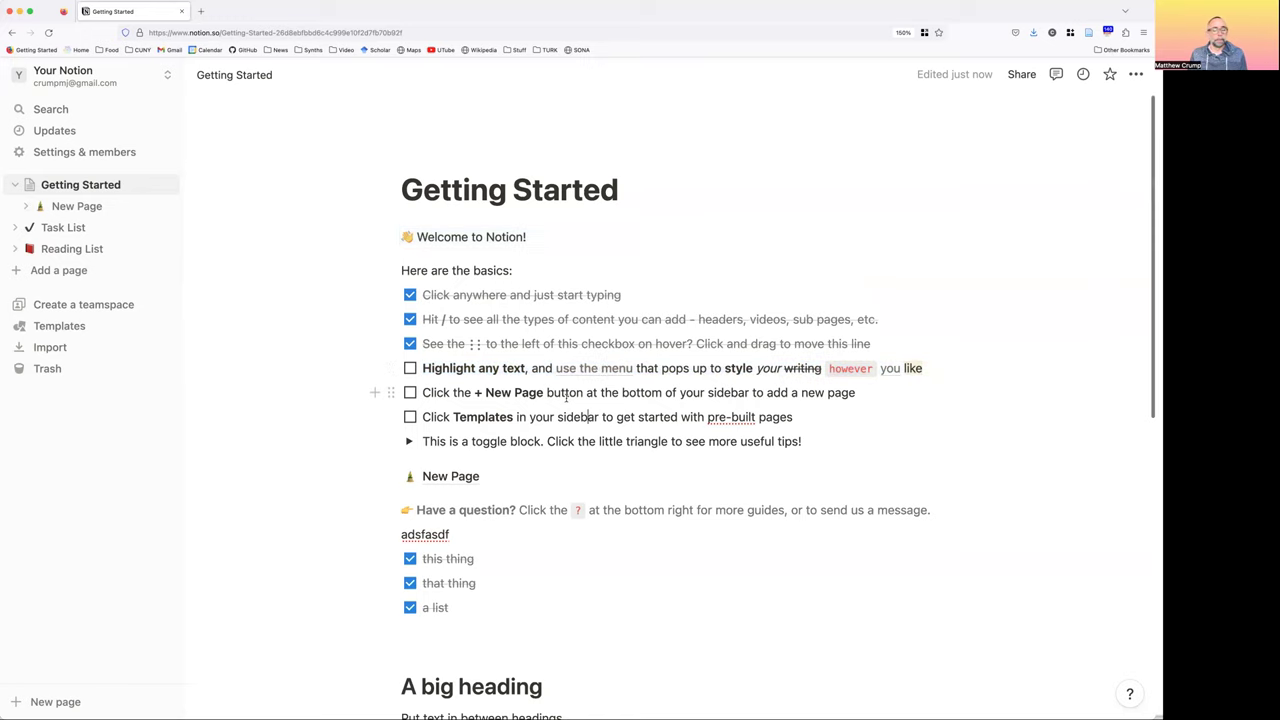
scroll(558, 392, down, 5)
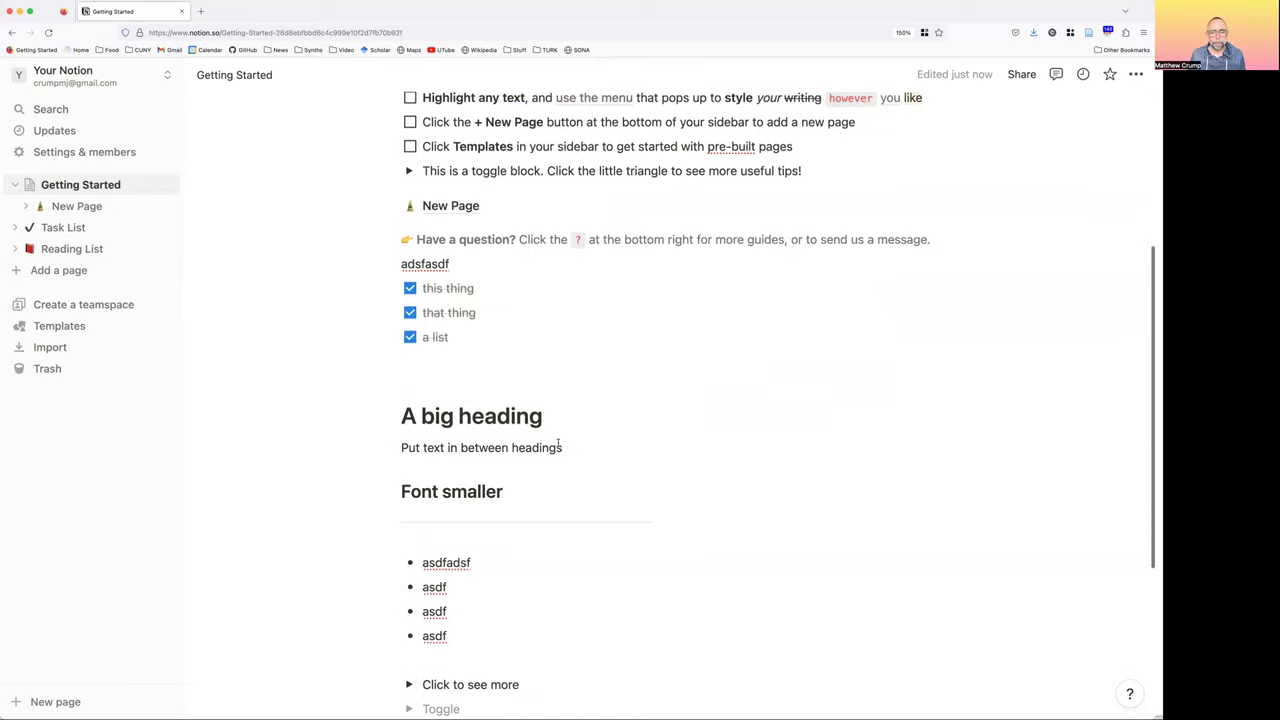
click(407, 452)
drag(587, 456, 545, 448)
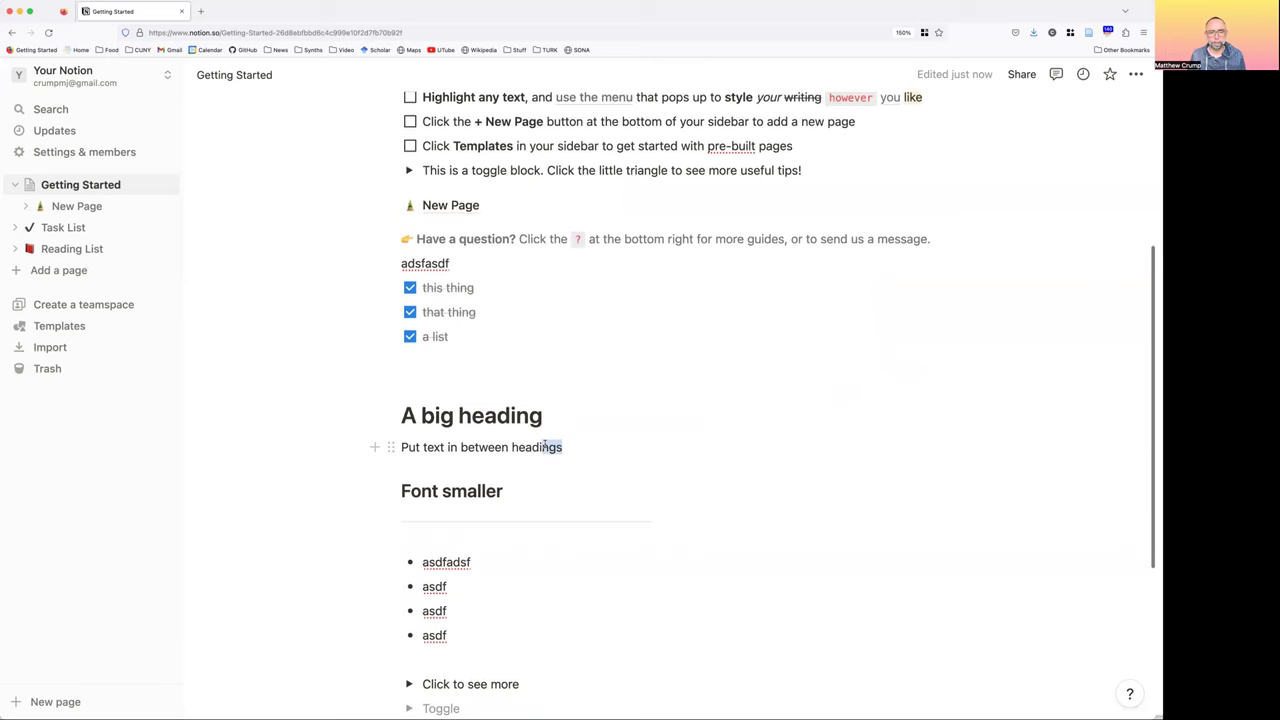
click(564, 407)
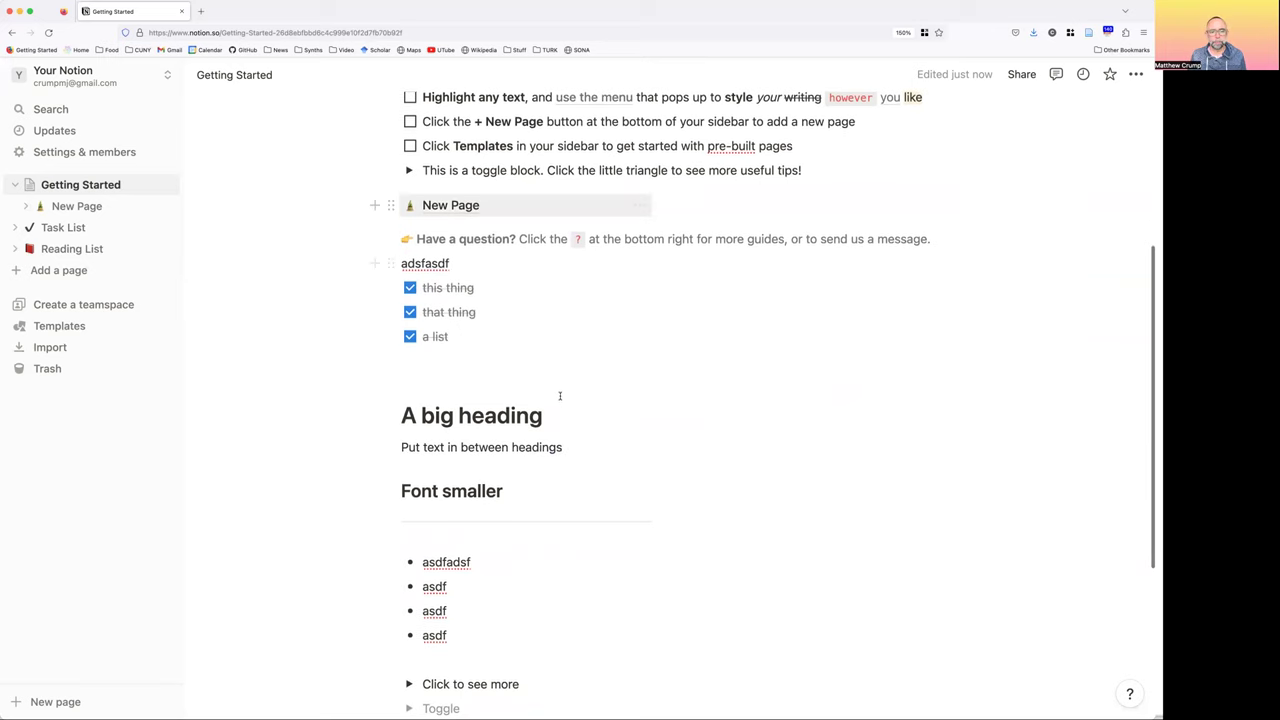
scroll(560, 396, up, 2)
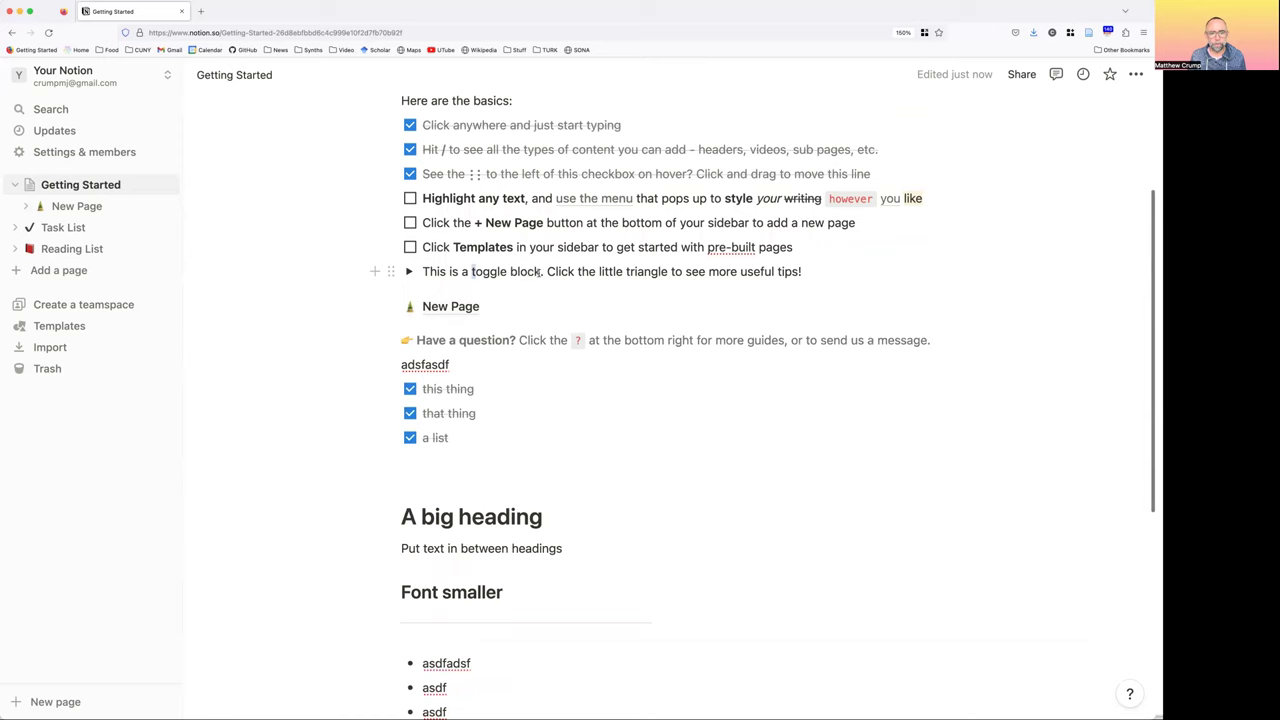
Make the words 'toggle block' bold
key(shift+alt+Right)
key(shift+alt+Right)
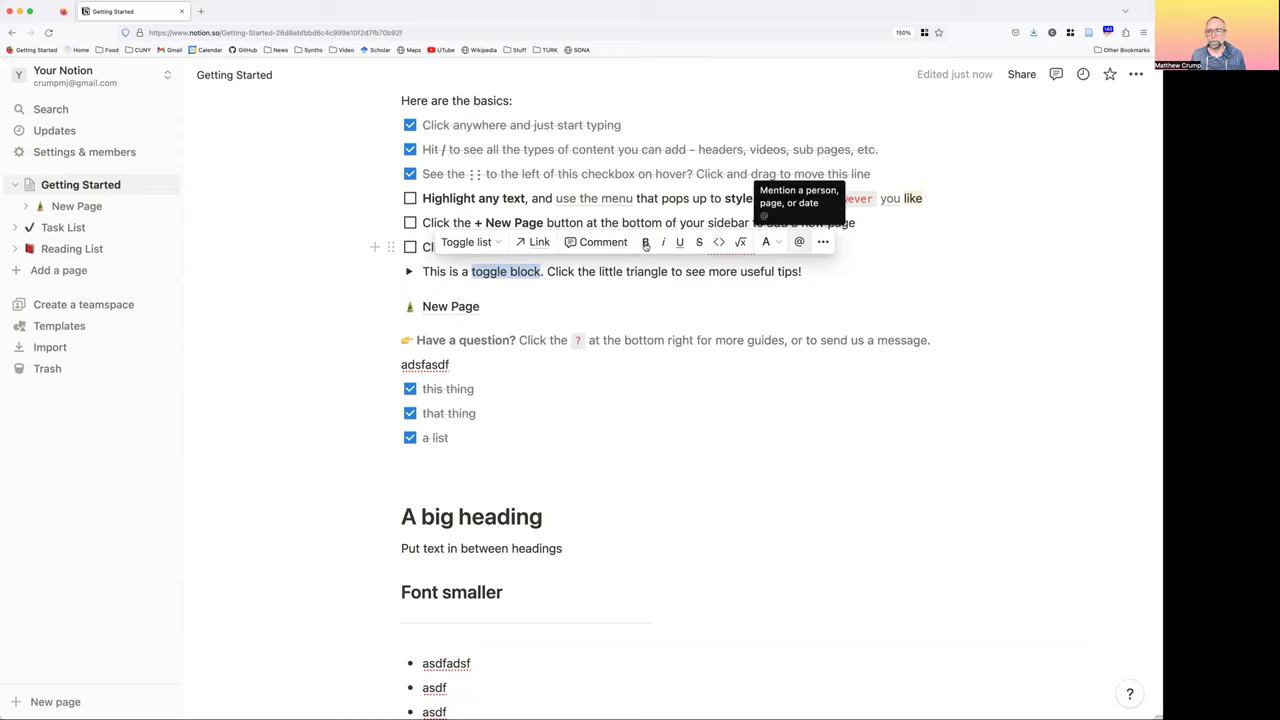
click(645, 245)
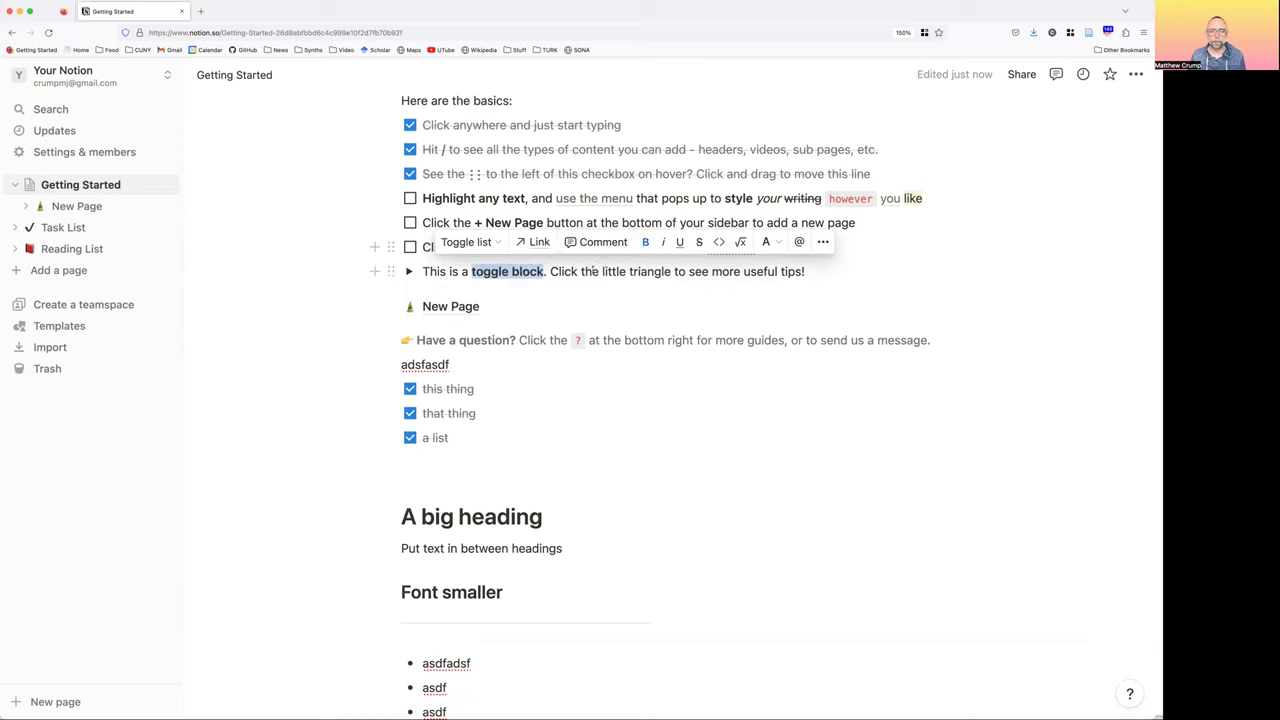
click(601, 271)
Underline 'little triangle' and select 'see more useful tips!' to the line end
drag(643, 271, 671, 272)
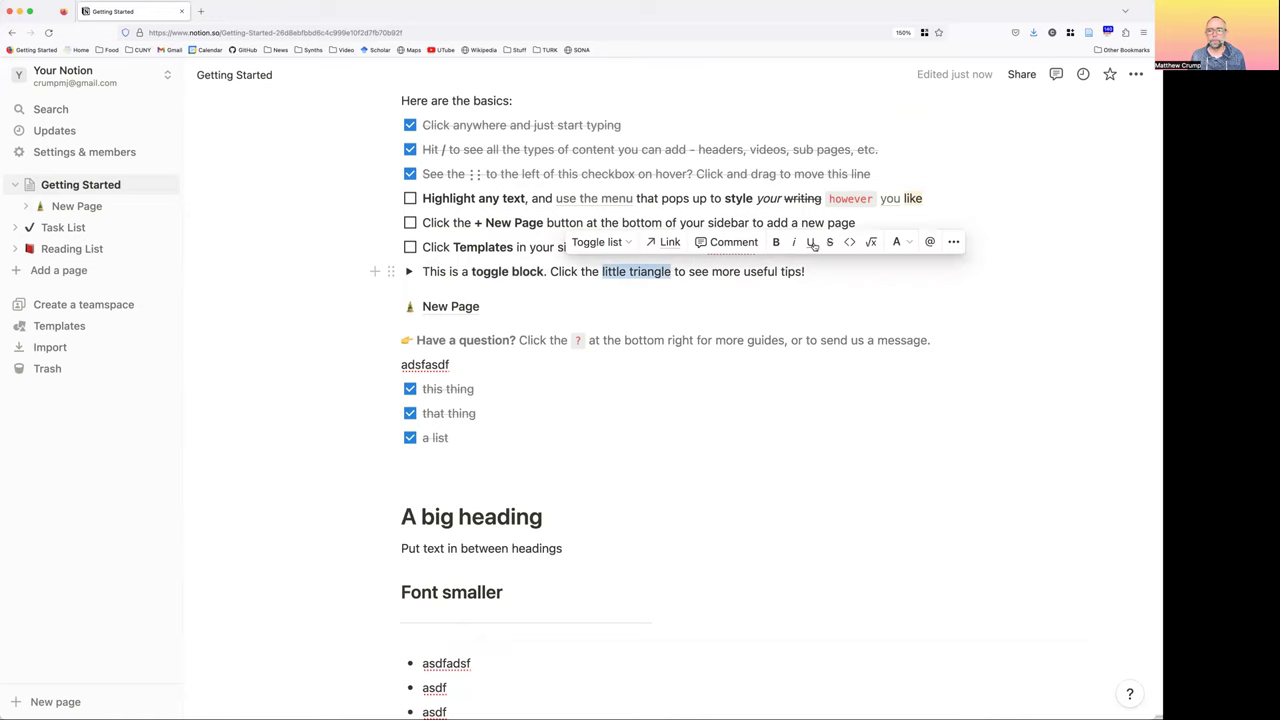
click(738, 290)
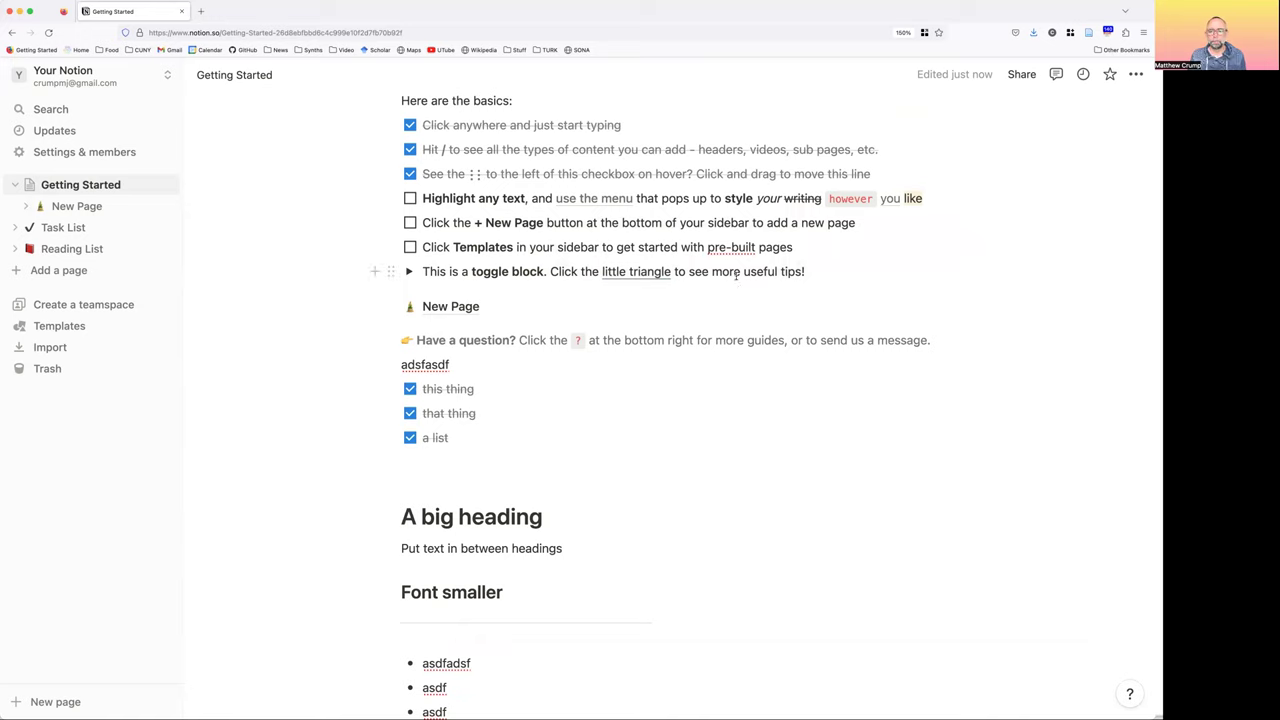
click(690, 271)
shift+click(806, 272)
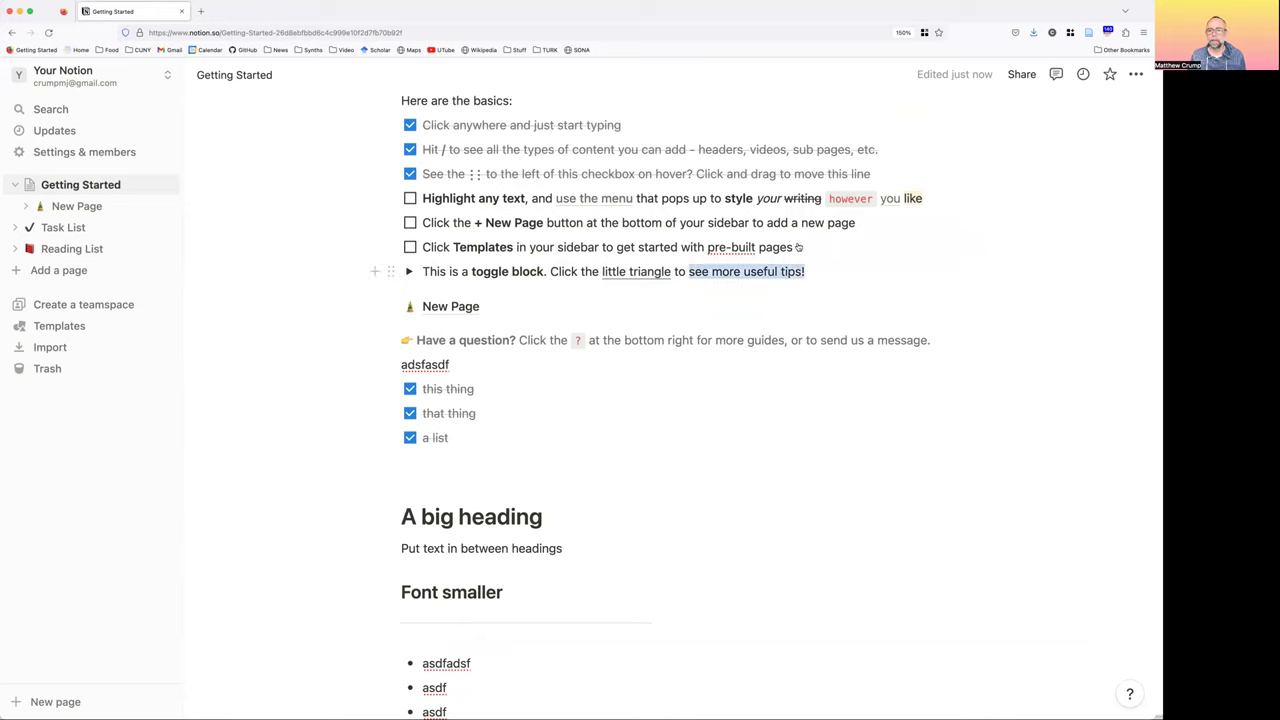
Add the comment 'my comment' to the selected text 'see more useful tips!'
click(800, 242)
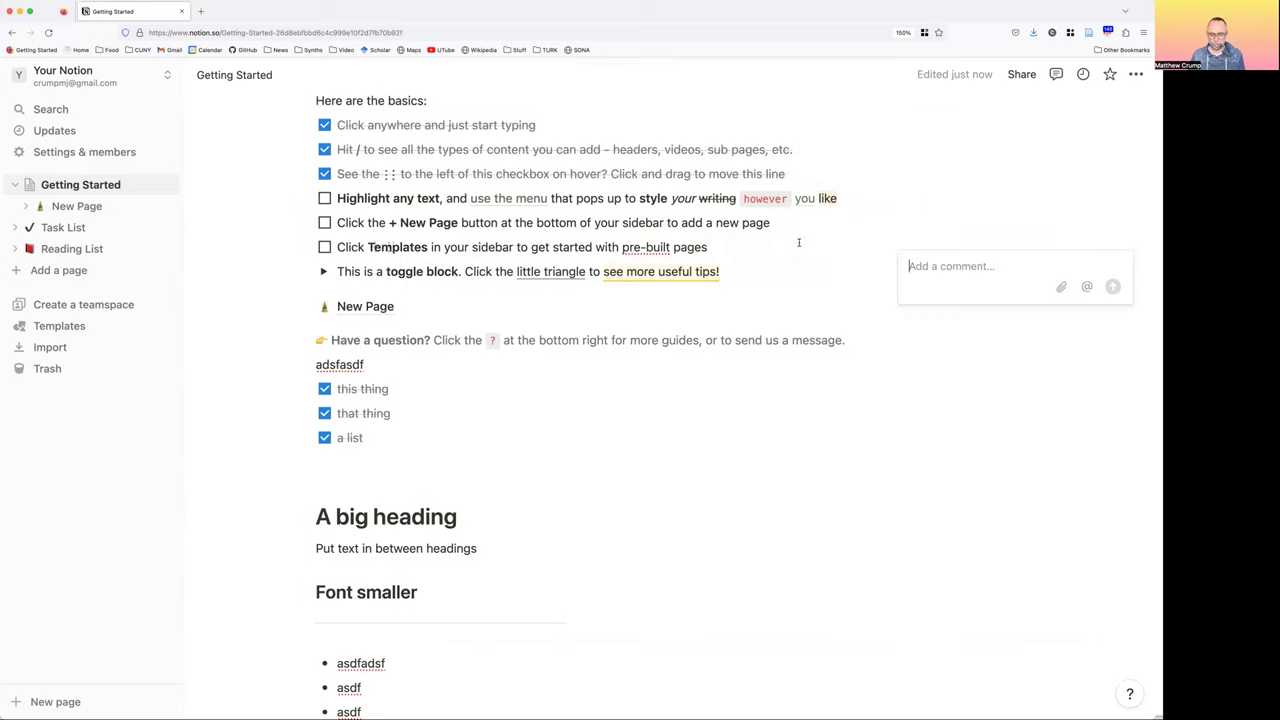
text(my comment)
key(Return)
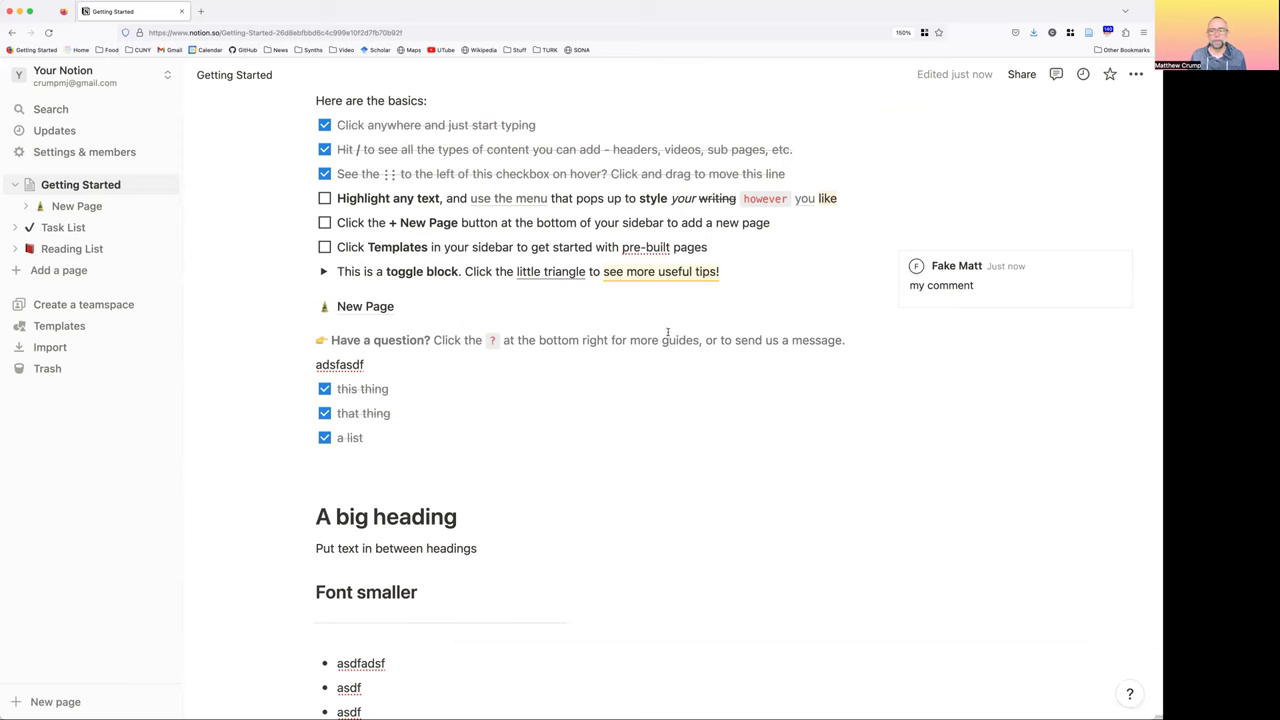
Check the 'Highlight any text' to-do
scroll(668, 332, up, 2)
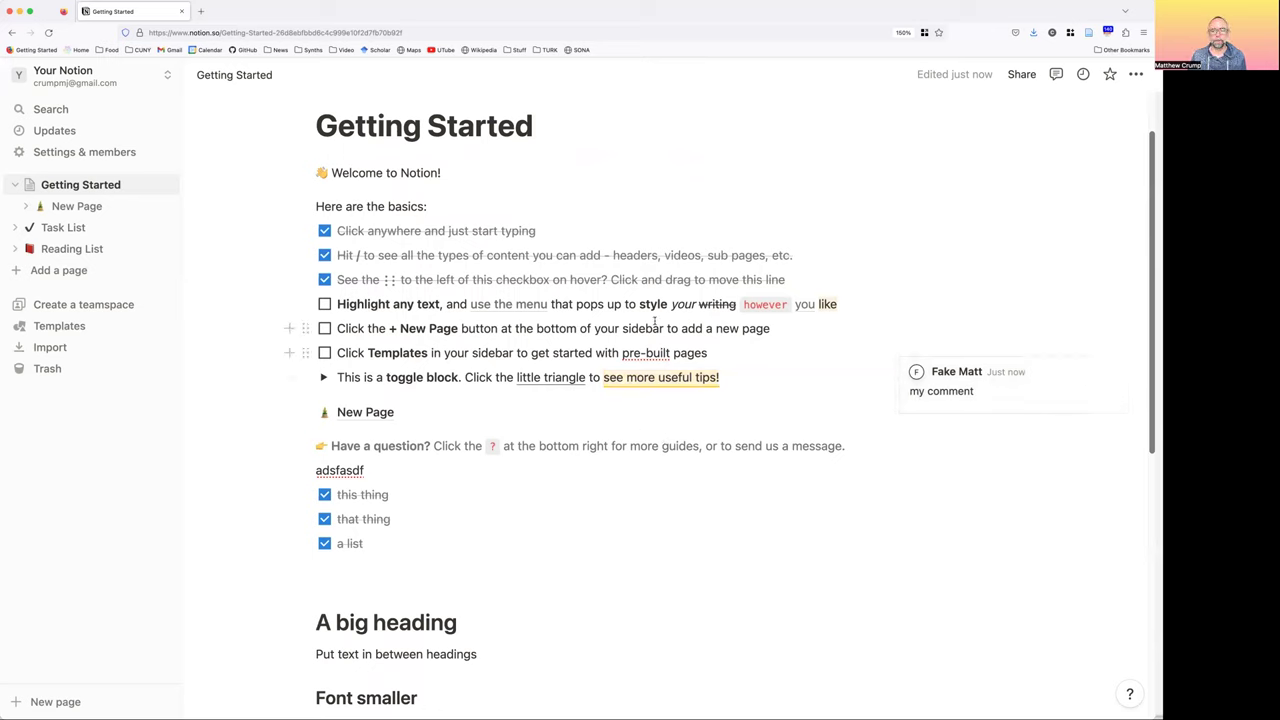
click(324, 305)
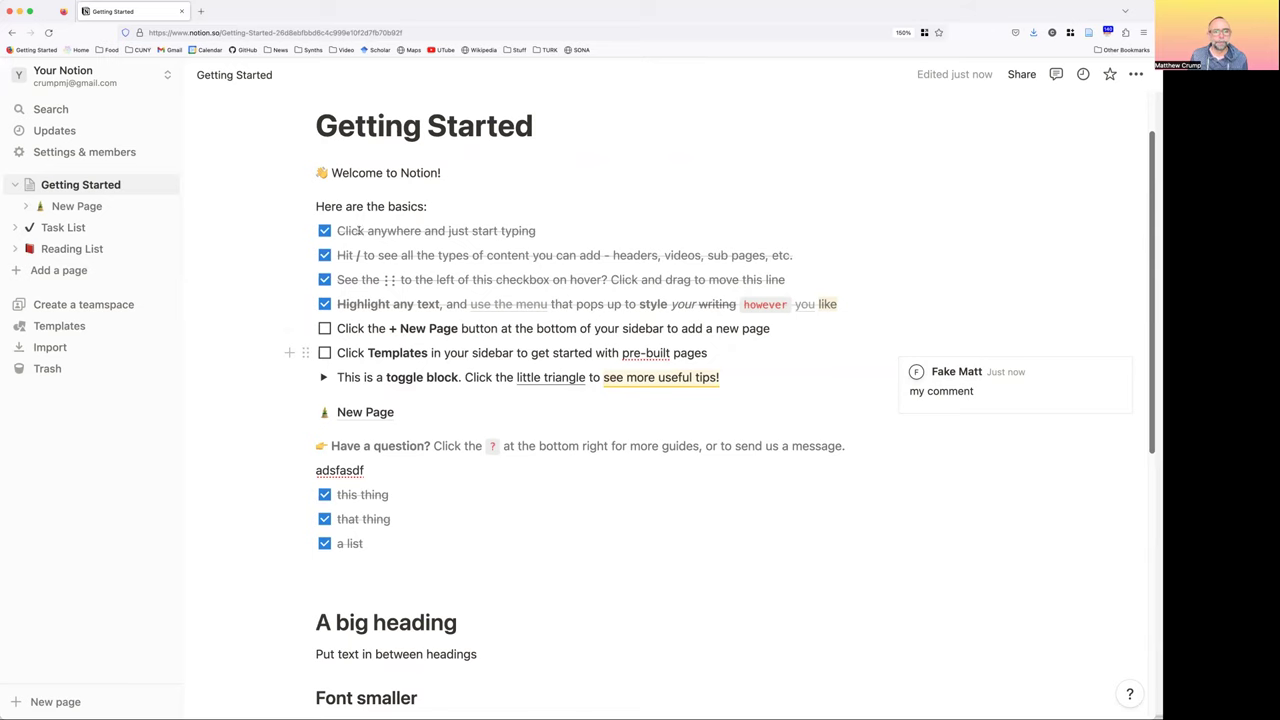
scroll(345, 310, down, 1)
scroll(344, 290, down, 2)
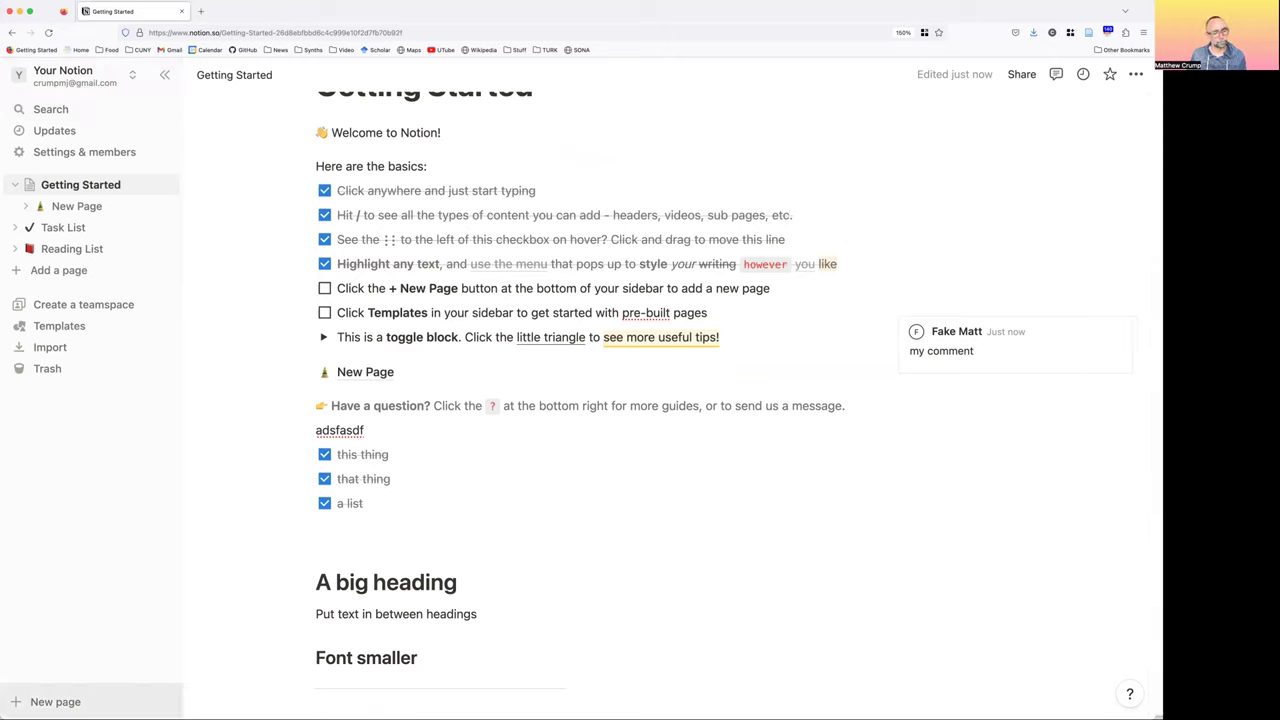
Create a new empty page titled 'Books to read' and close its preview
click(56, 704)
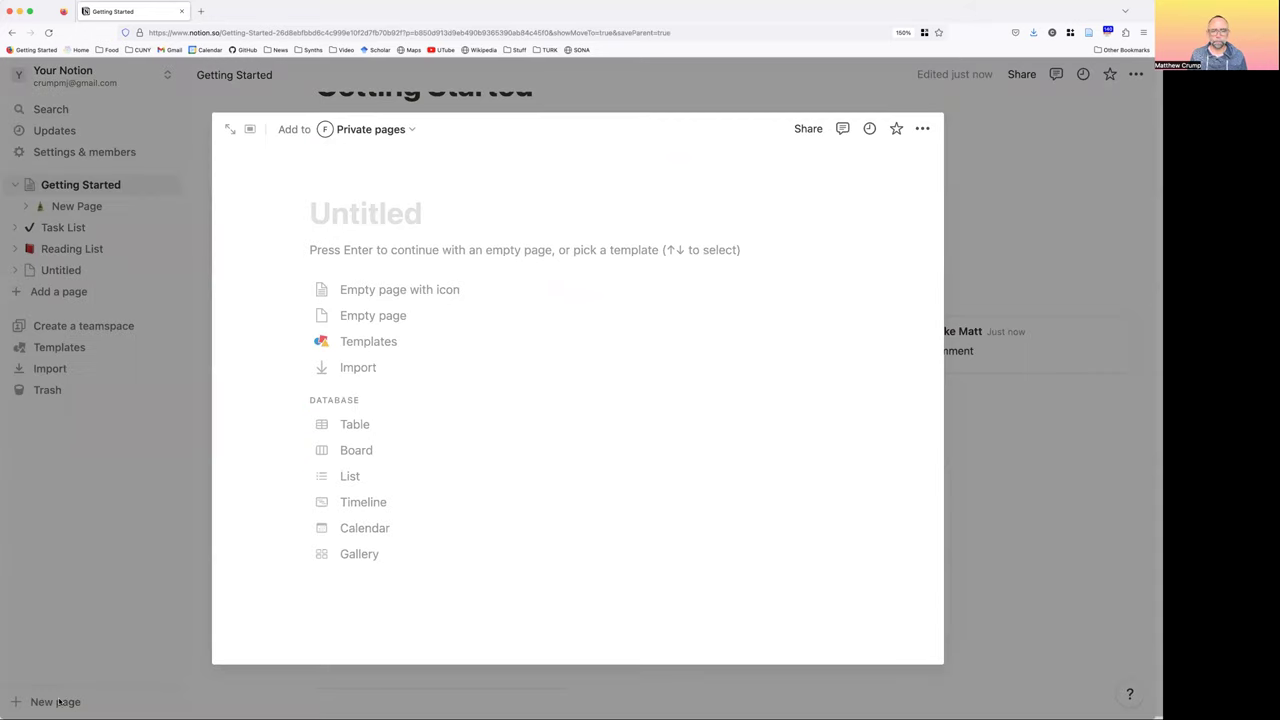
key(Down)
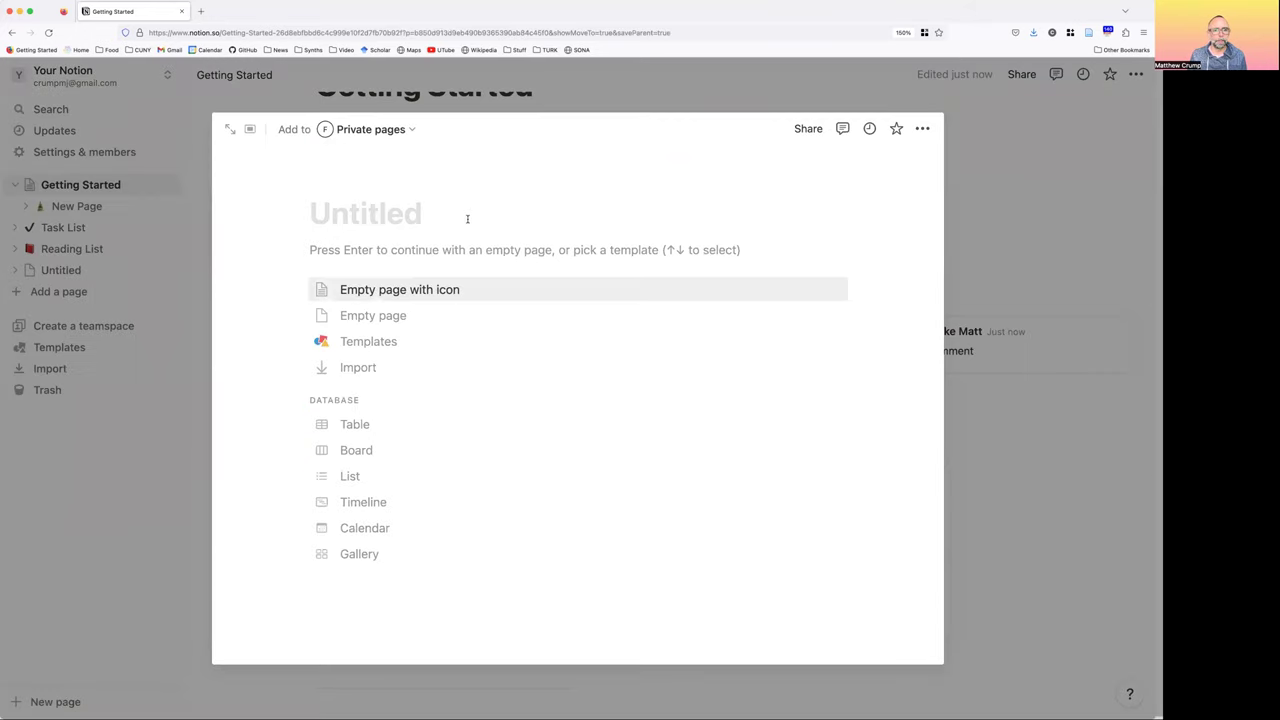
mouse_move(467, 219)
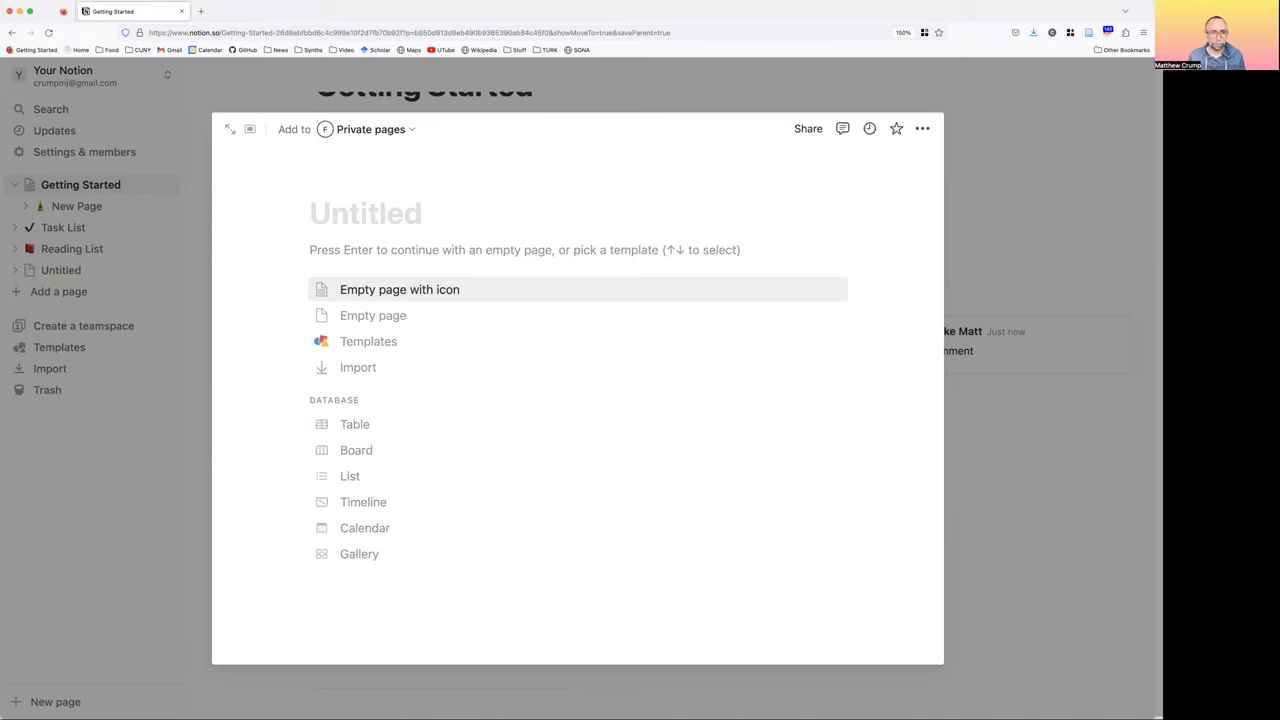
text(Books to read)
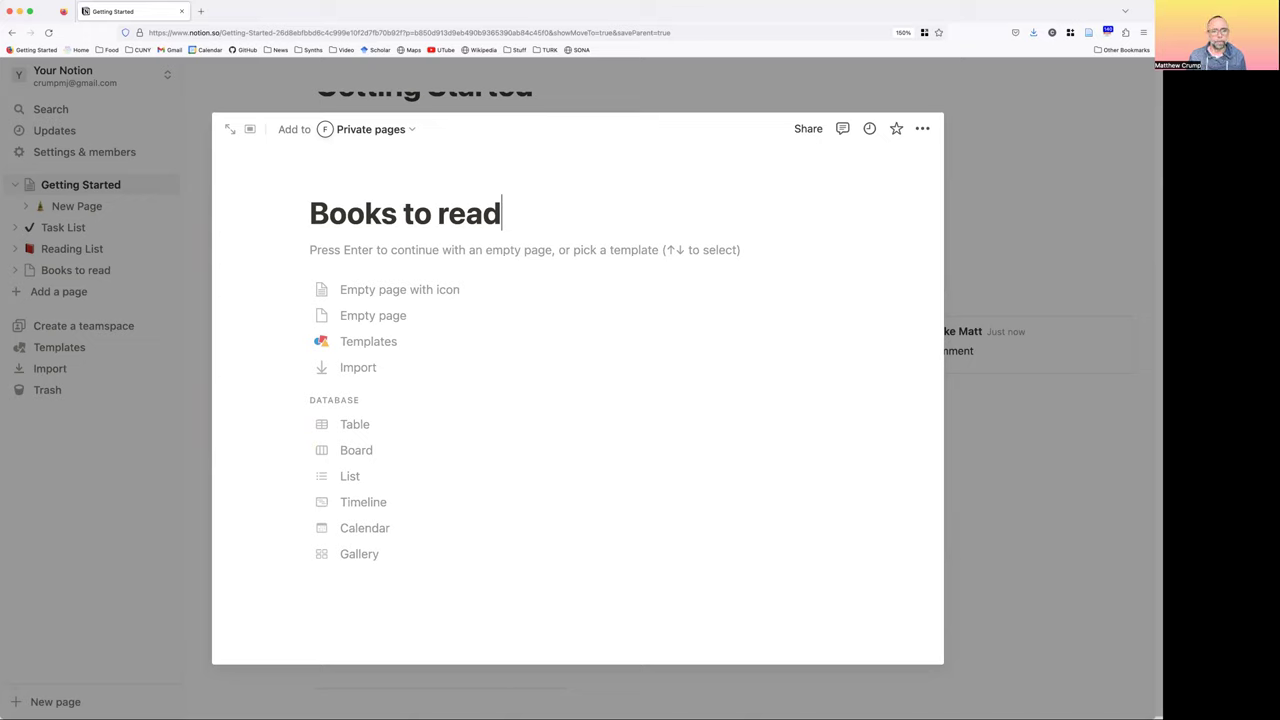
key(Return)
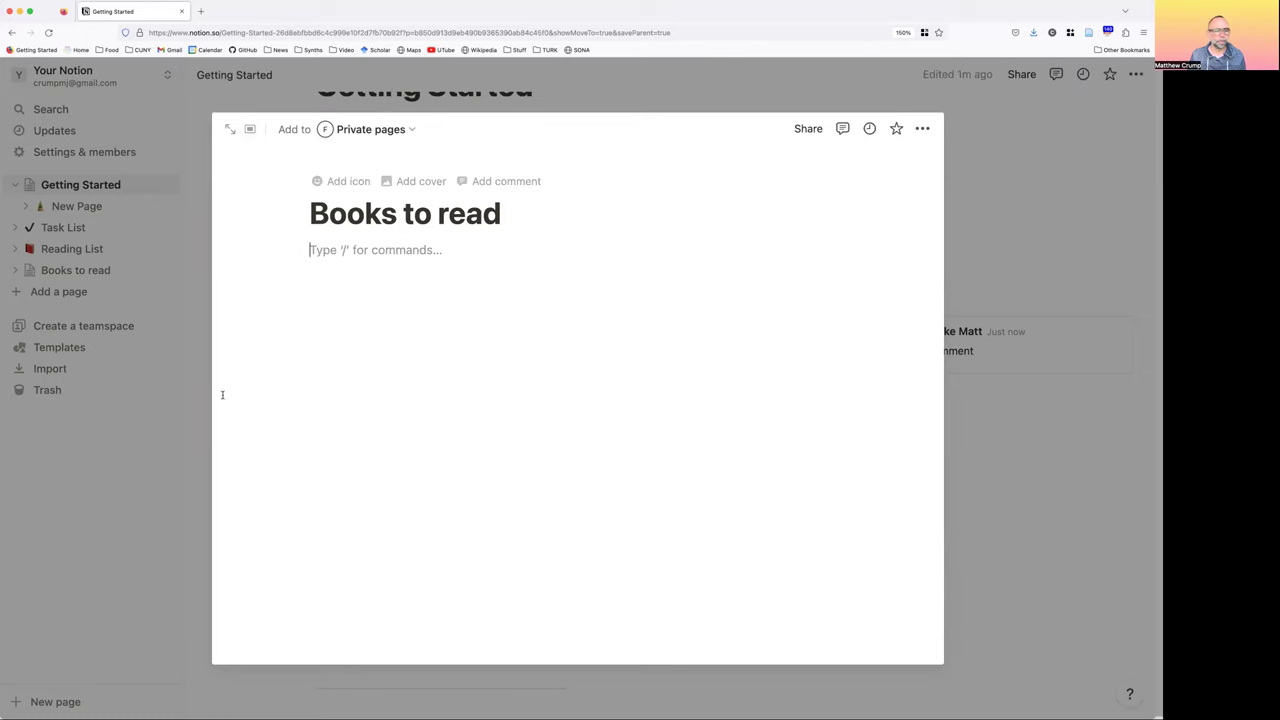
click(116, 243)
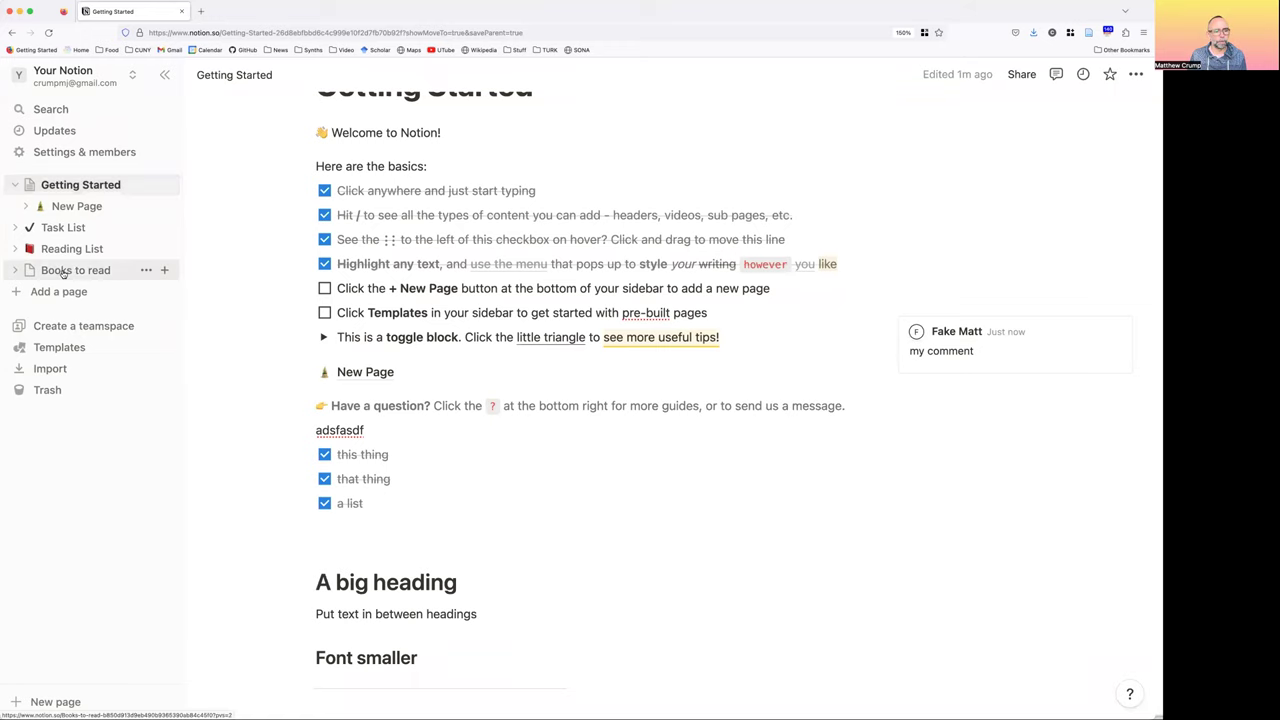
Add a page titled 'another new page' from Books to read, then reopen Books to read
click(63, 271)
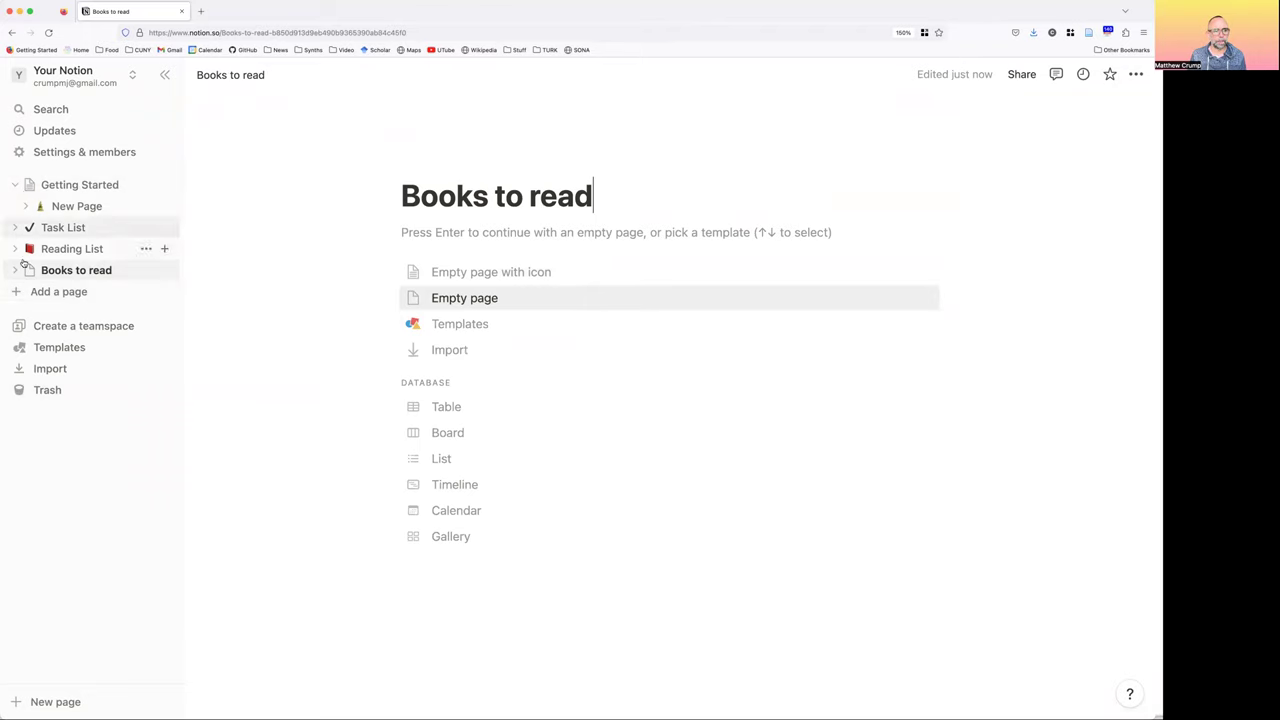
click(15, 293)
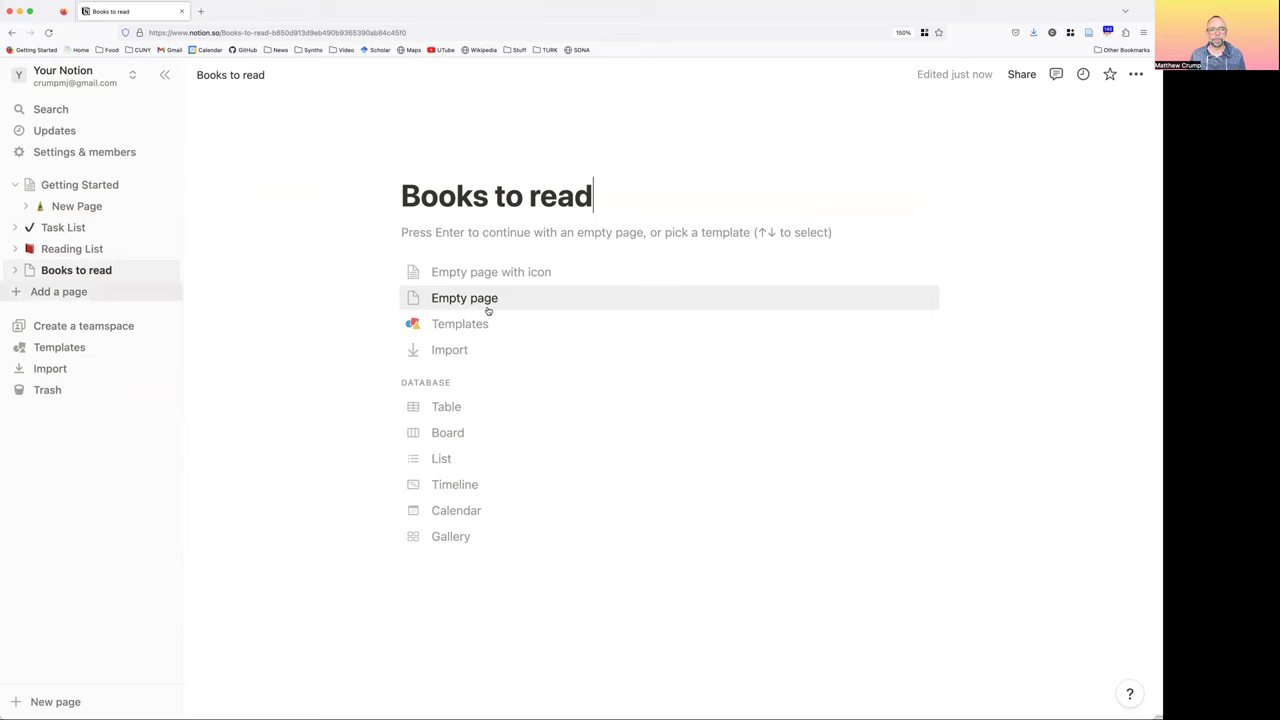
text(N)
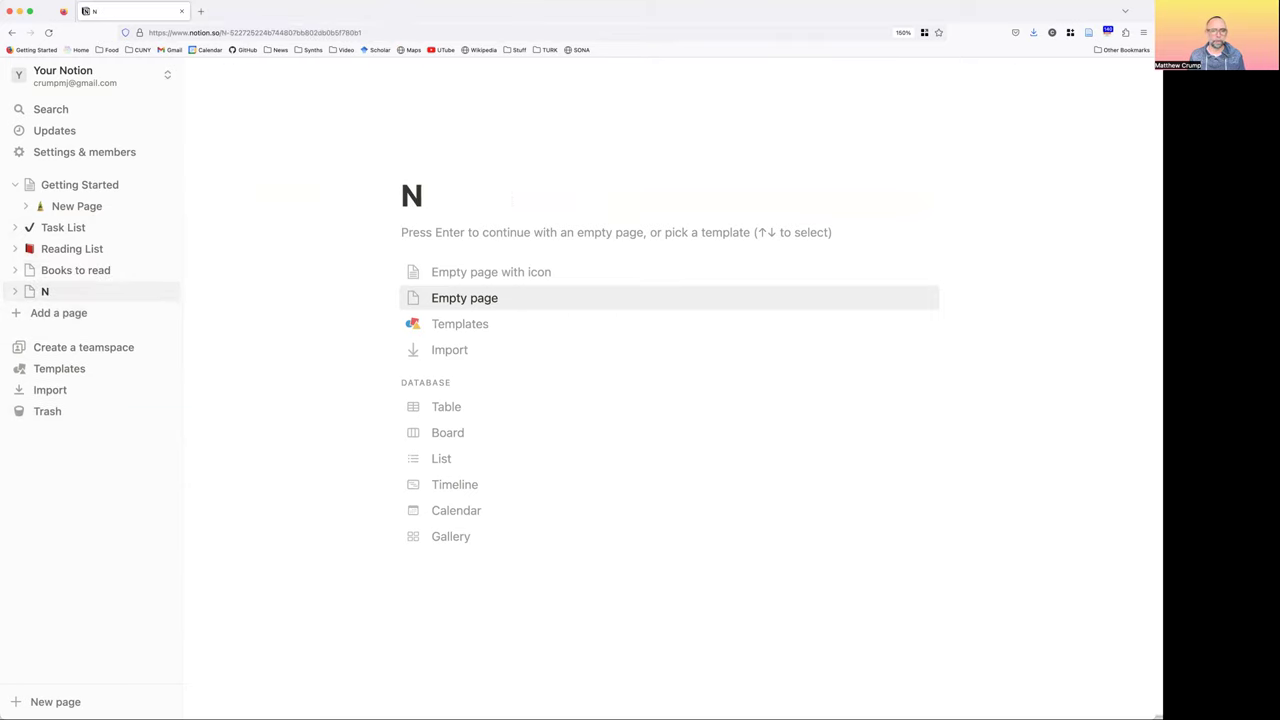
key(BackSpace)
text(another)
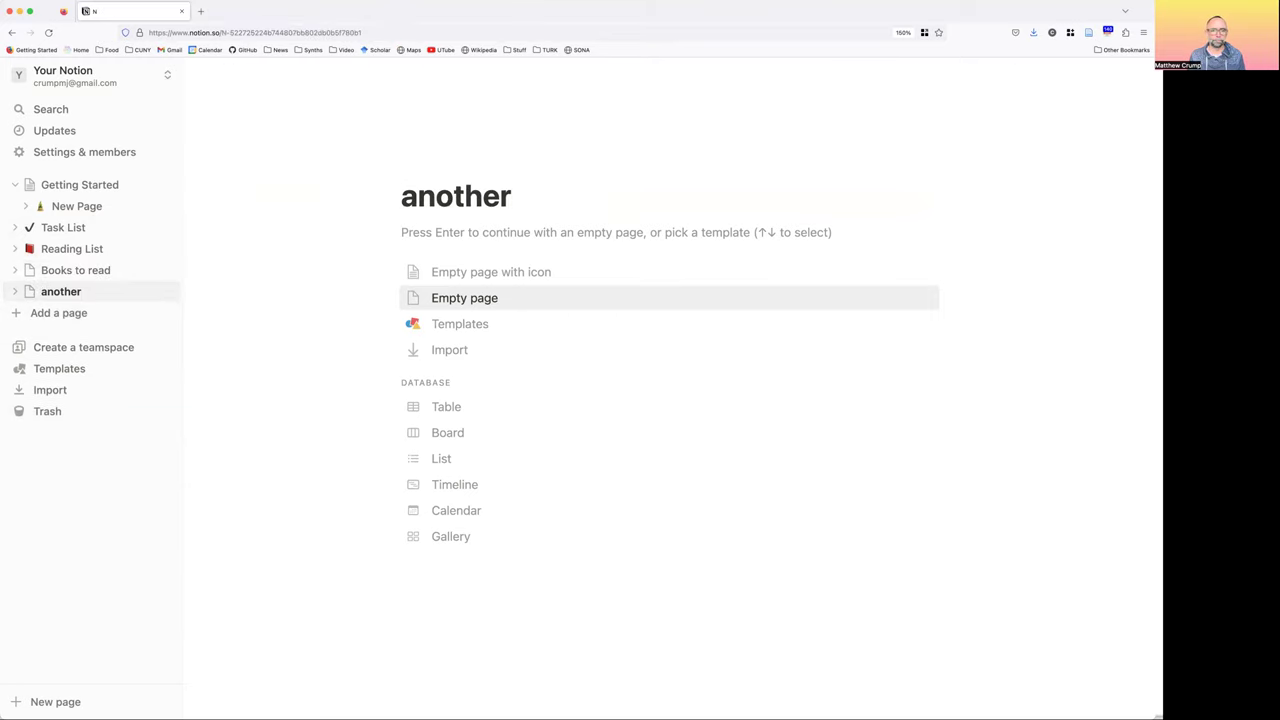
text( new page)
key(Return)
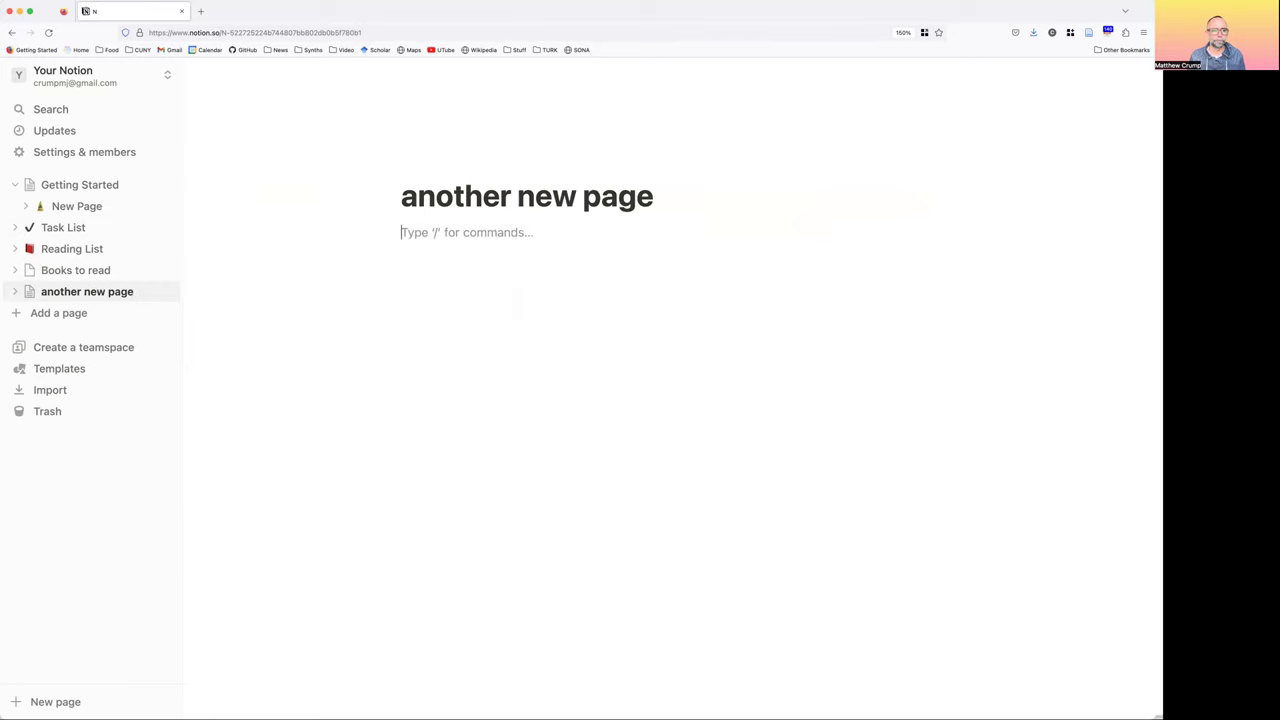
click(80, 271)
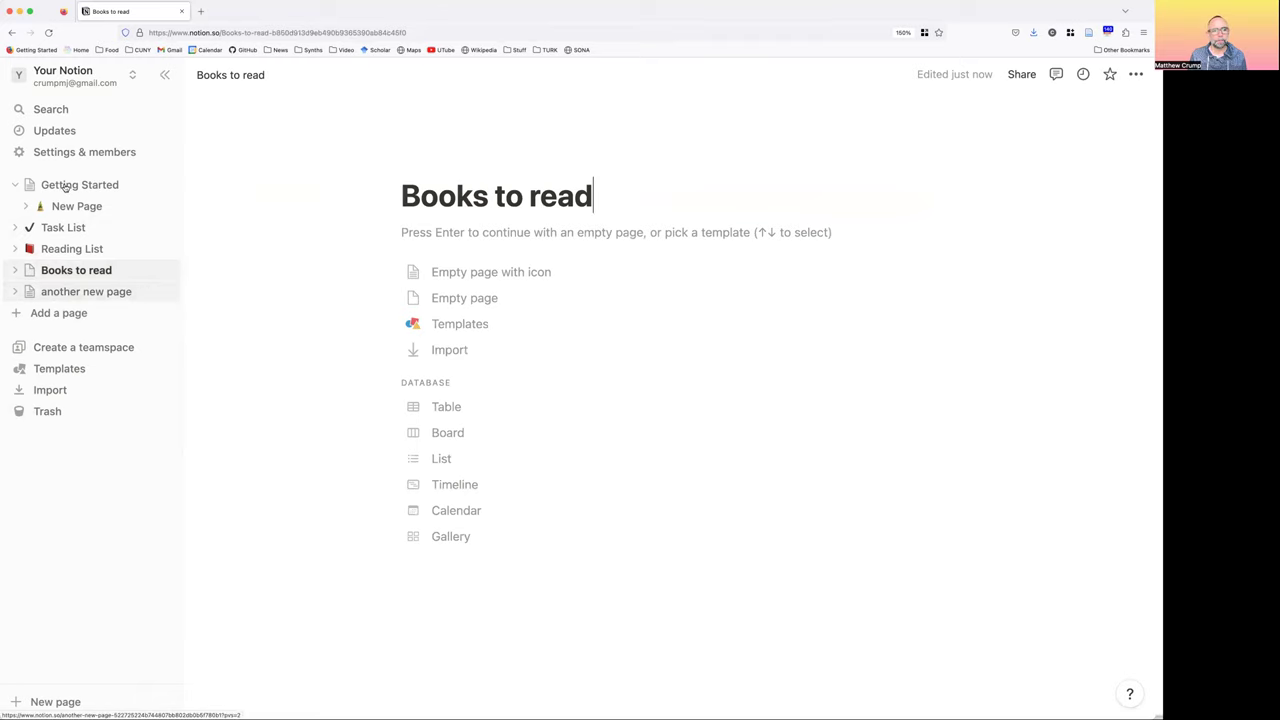
Drag 'another new page' into 'Books to read', then 'Books to read' into 'Getting Started'
click(80, 184)
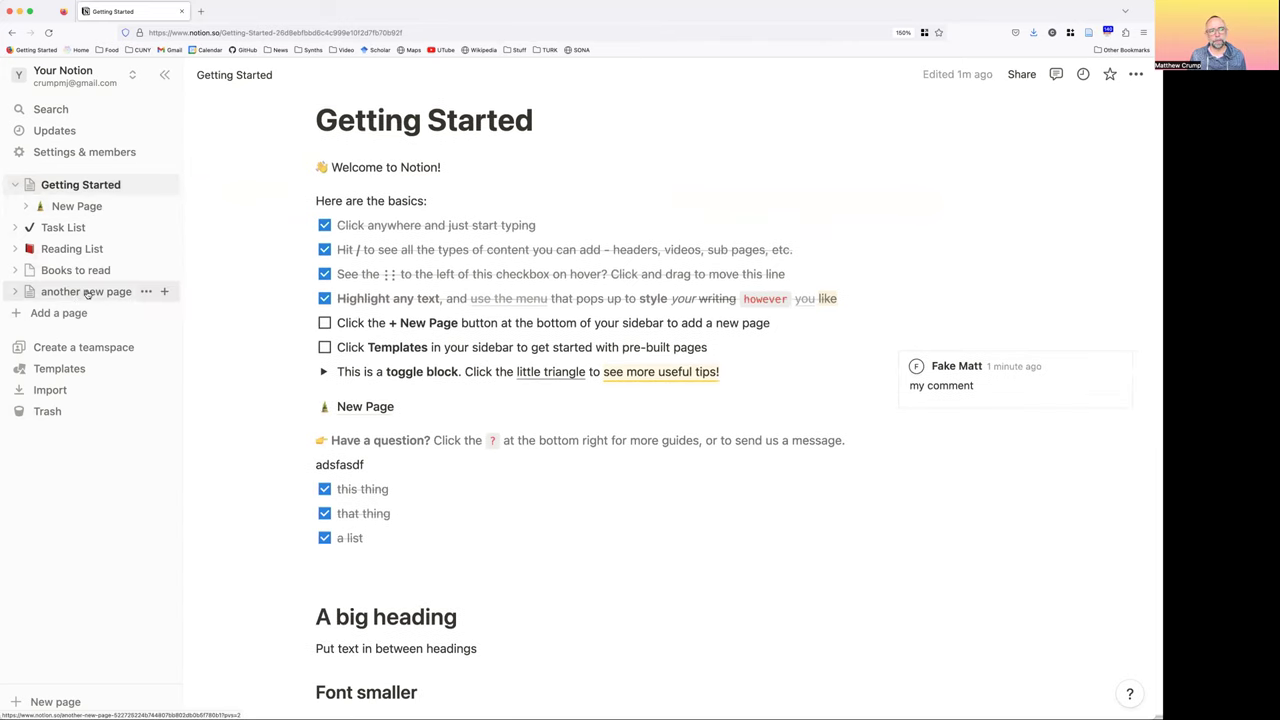
drag(74, 291, 75, 273)
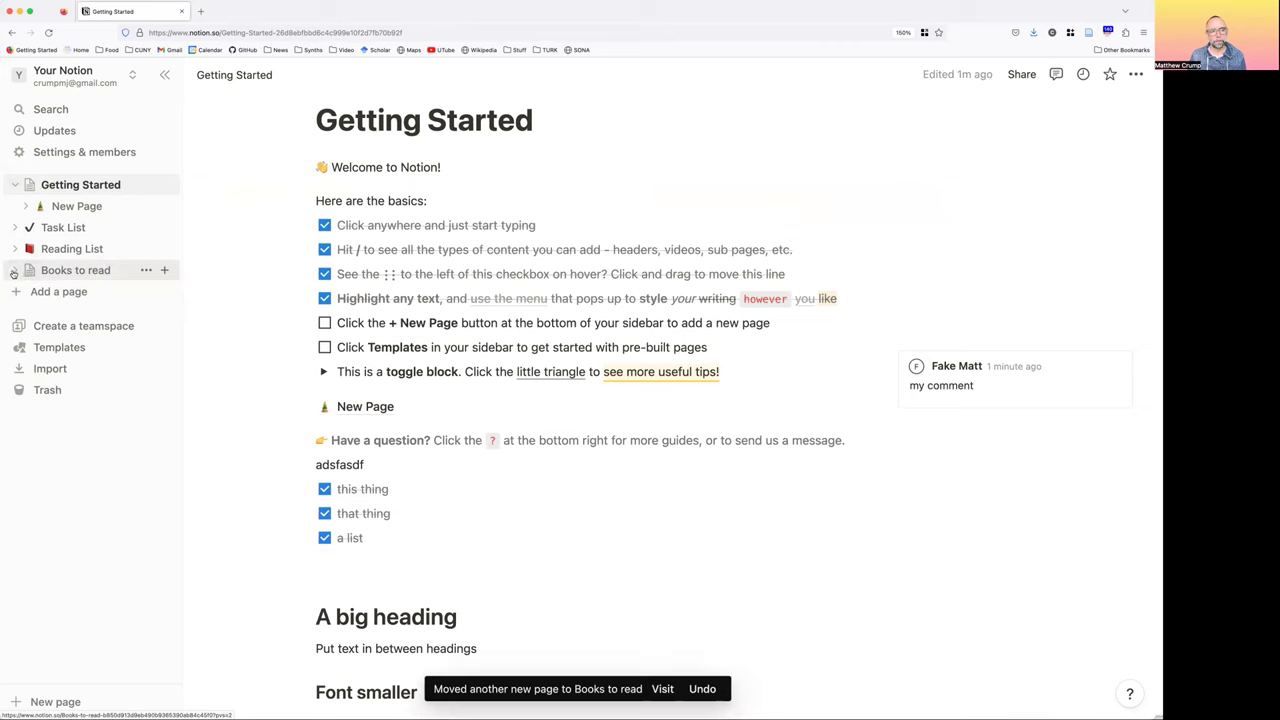
click(27, 274)
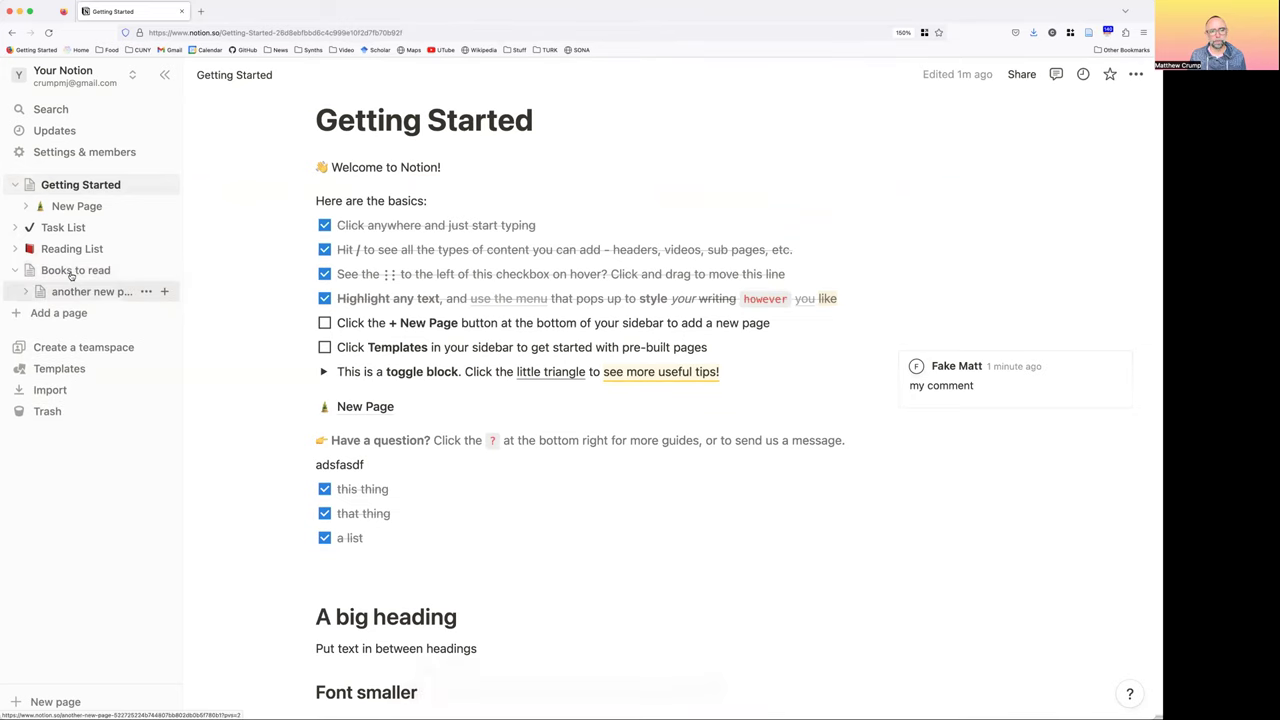
click(72, 274)
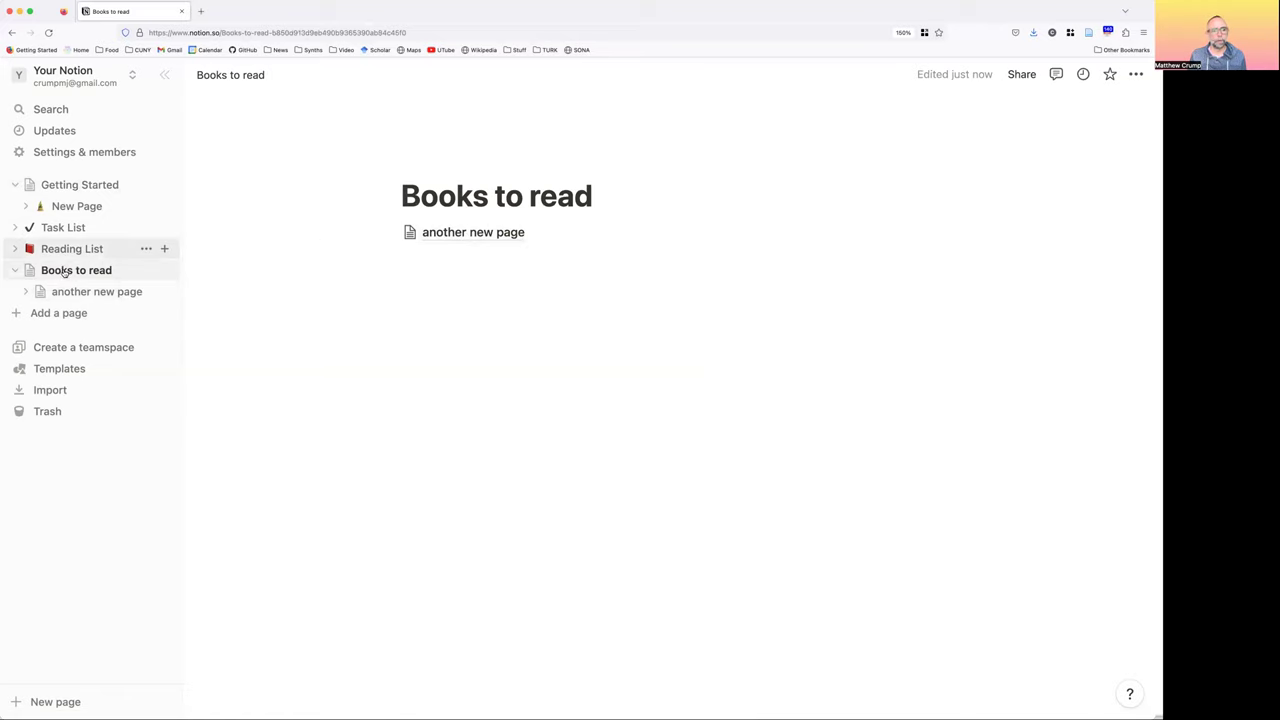
drag(65, 270, 86, 186)
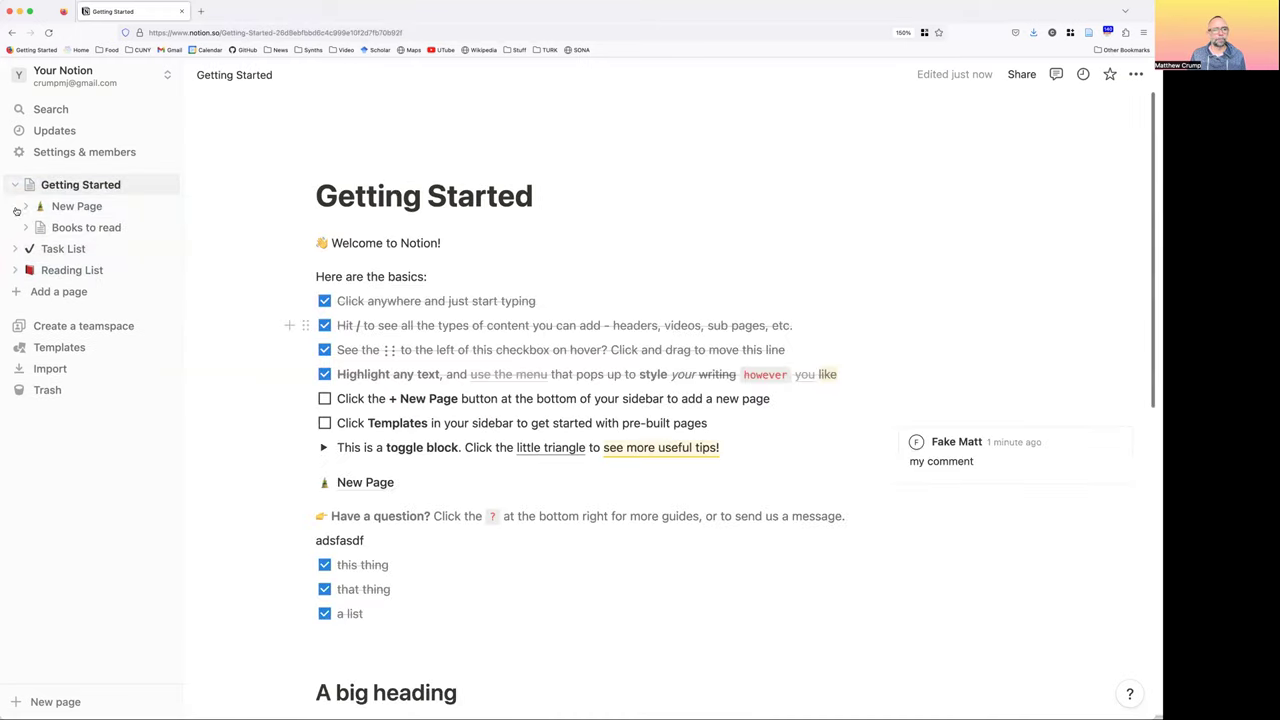
scroll(610, 297, down, 3)
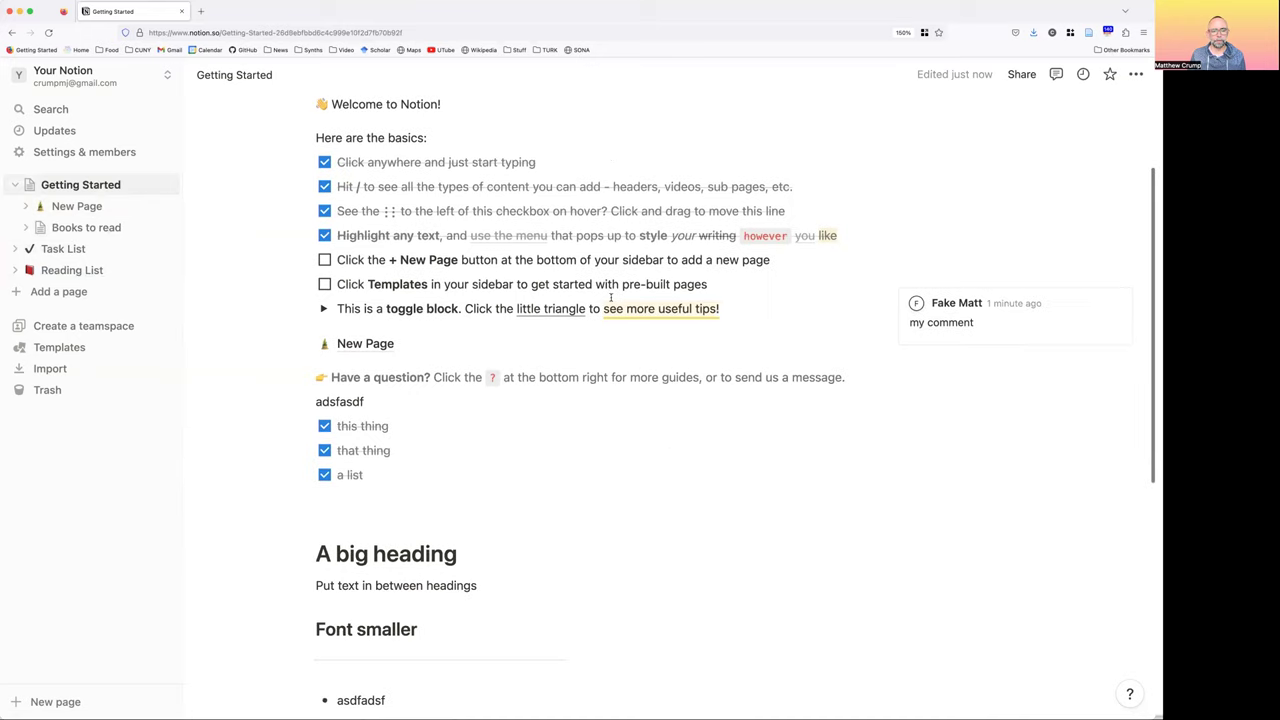
scroll(605, 300, down, 10)
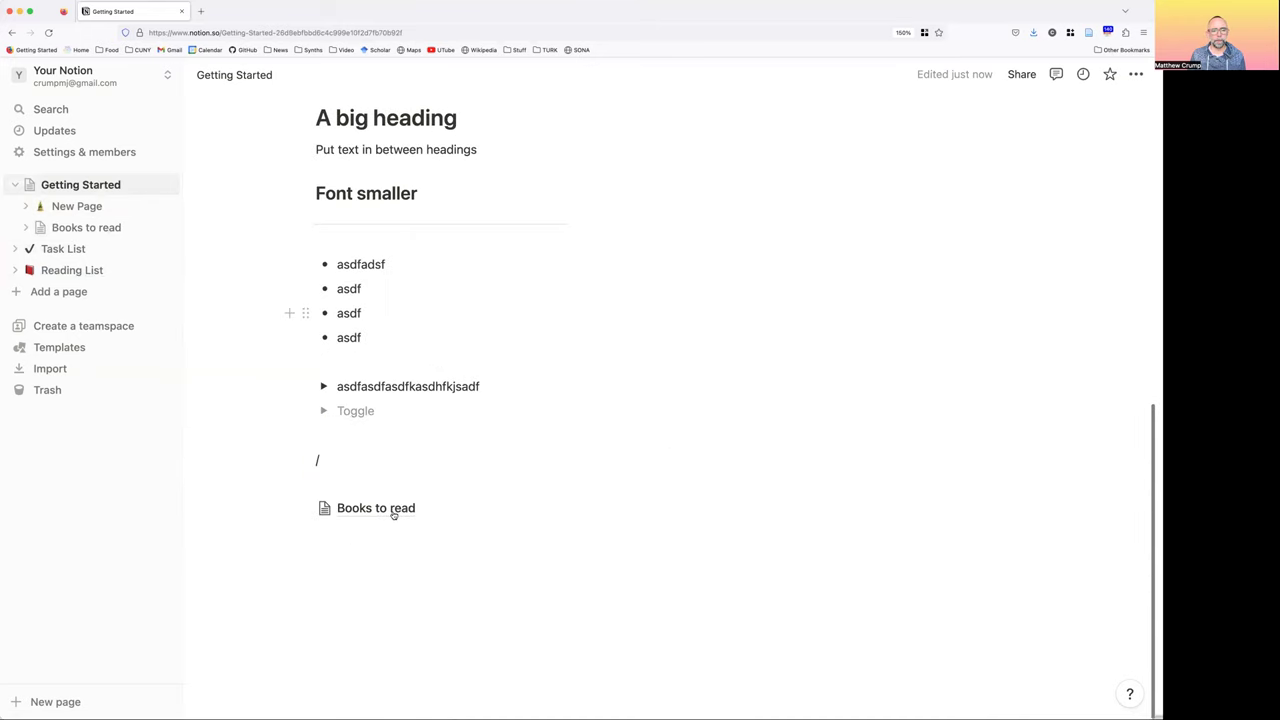
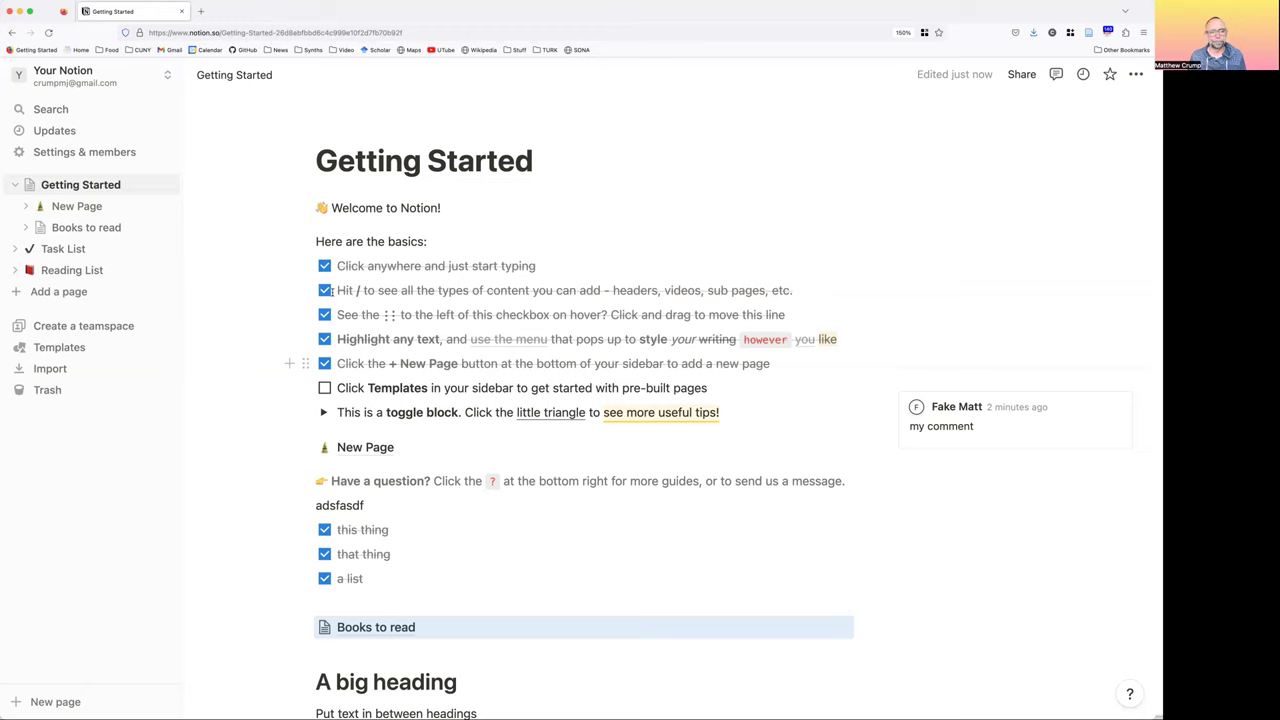
Delete the stray '/' from the empty last line at the bottom of Getting Started
scroll(368, 325, down, 4)
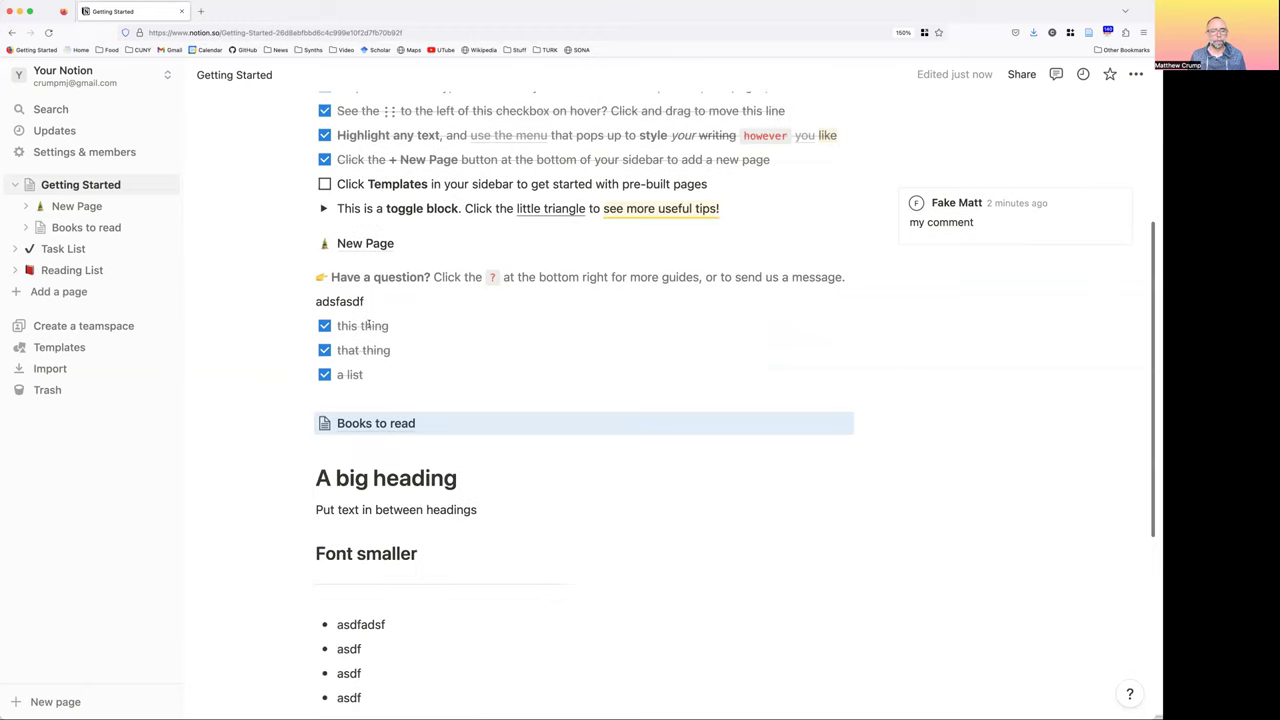
scroll(395, 456, down, 6)
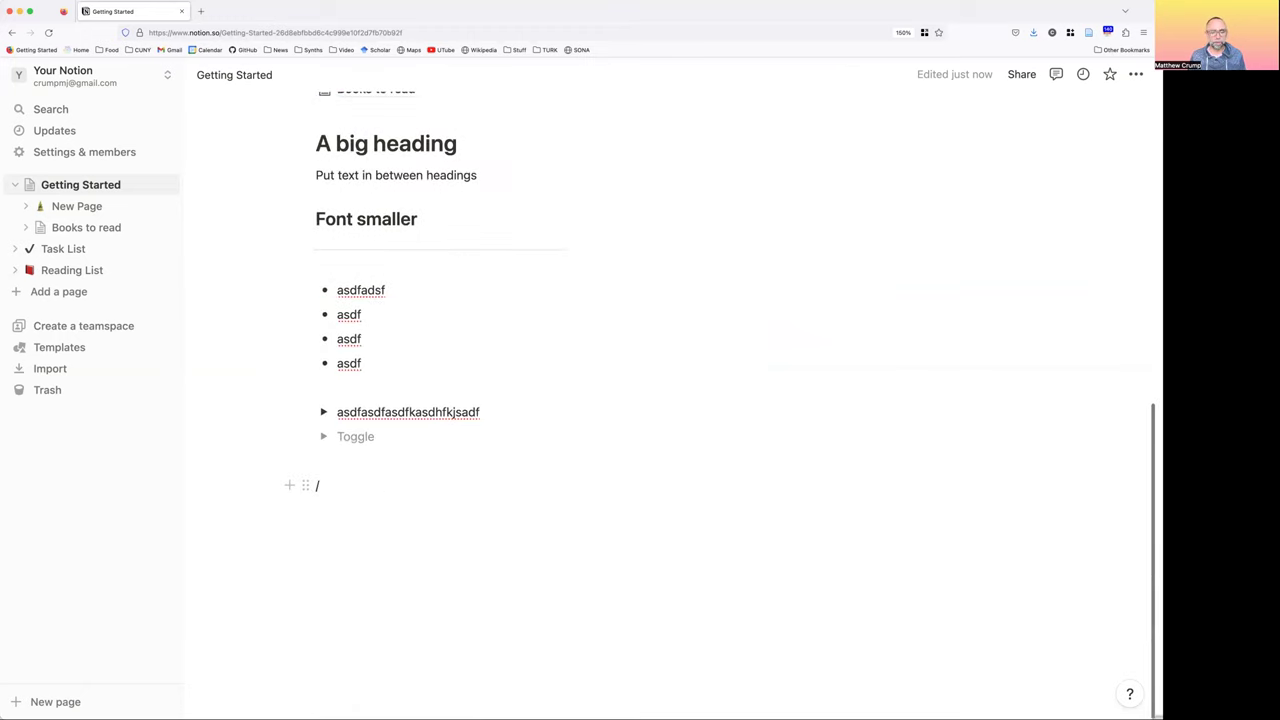
key(BackSpace)
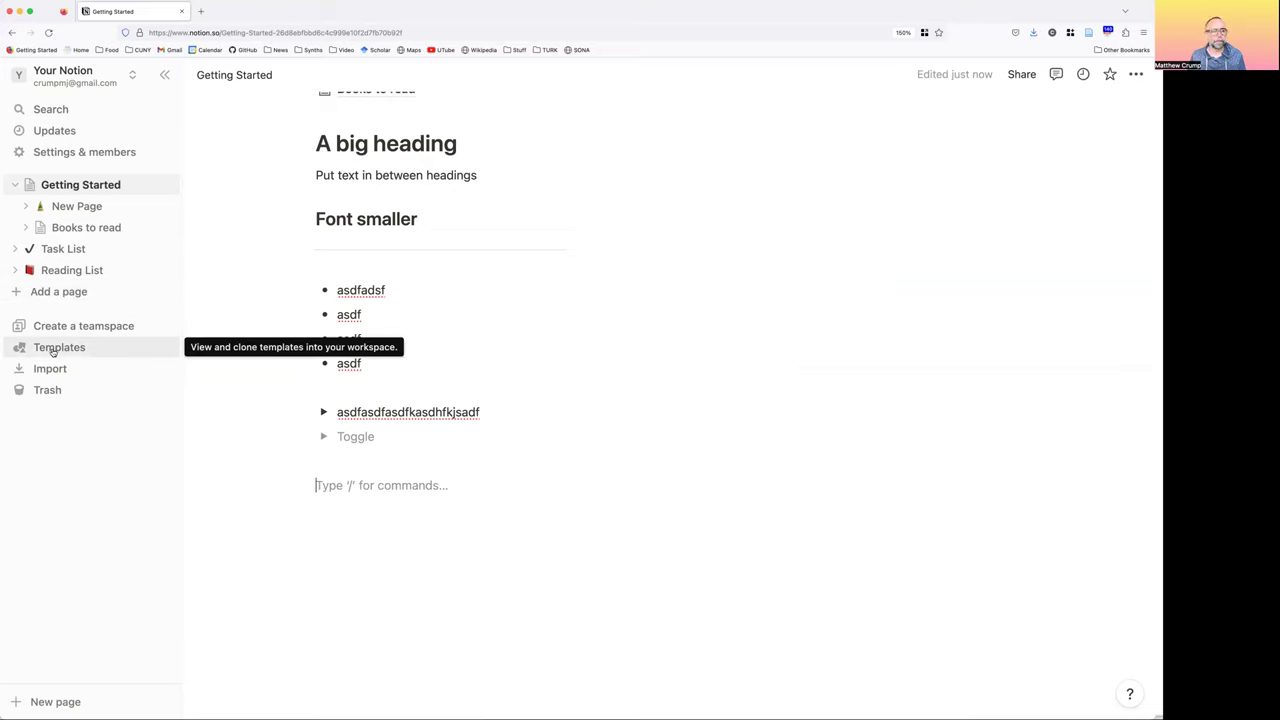
click(52, 349)
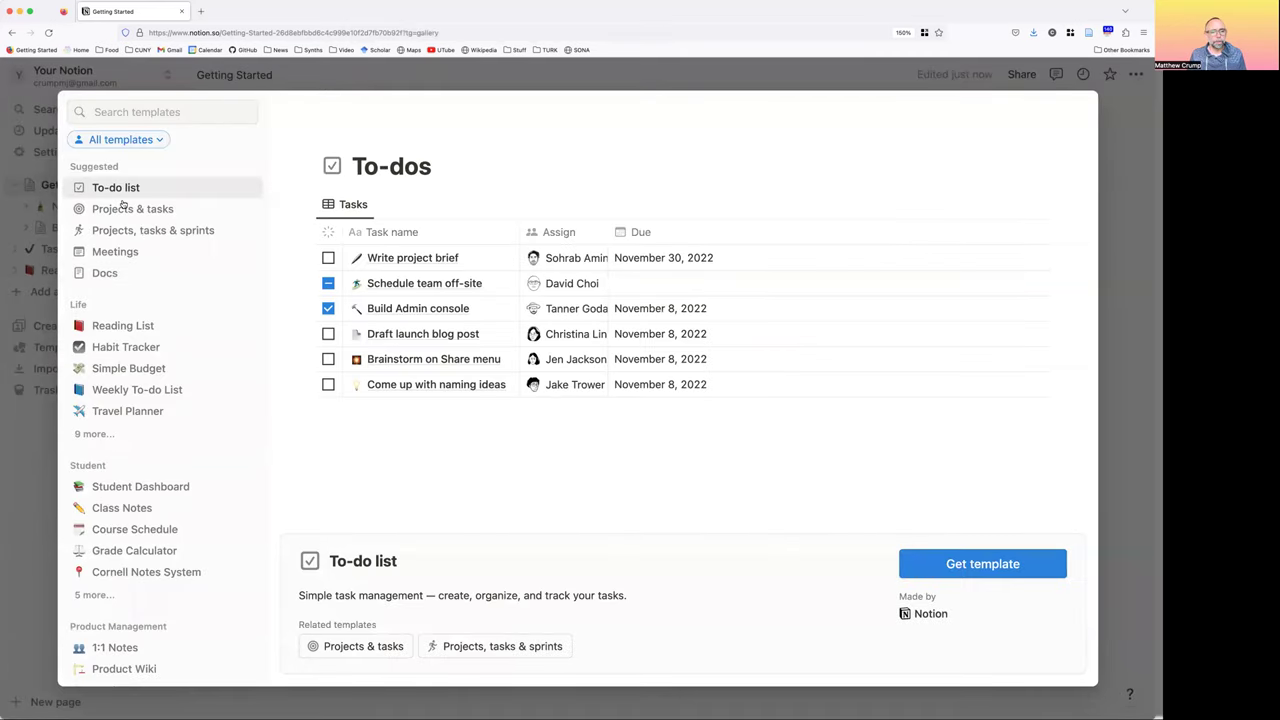
scroll(122, 205, down, 1)
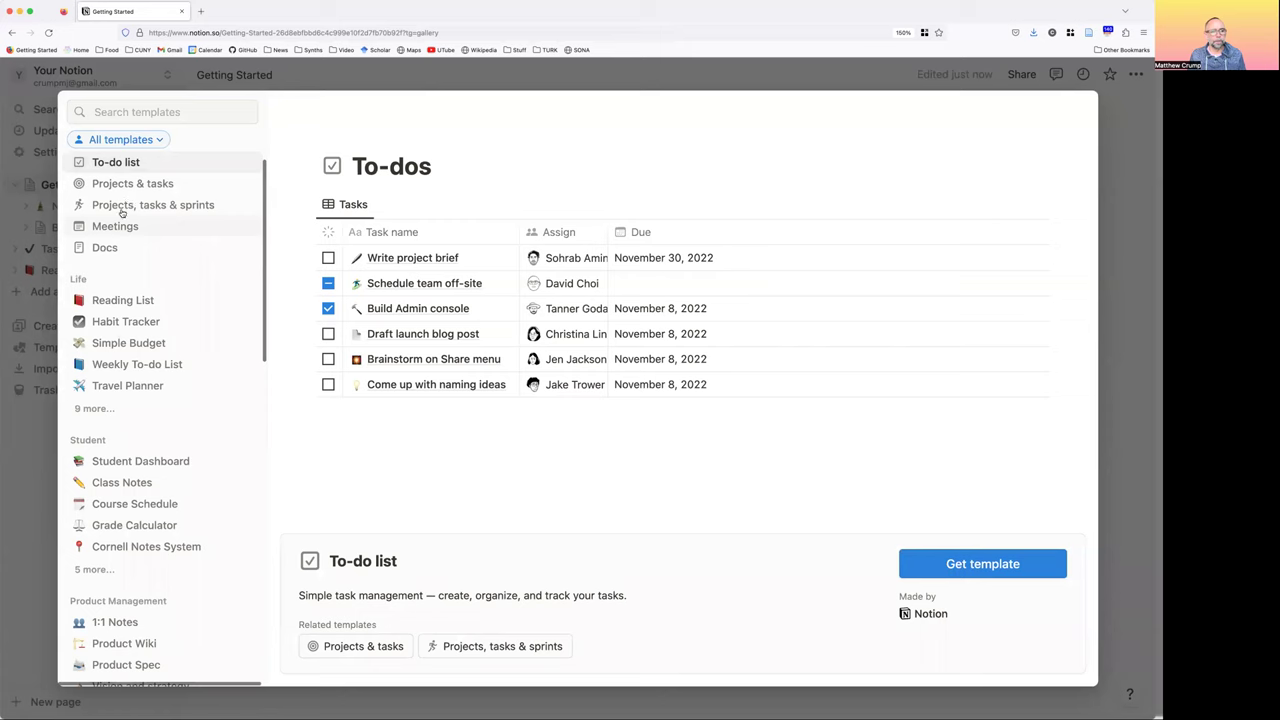
scroll(121, 212, up, 1)
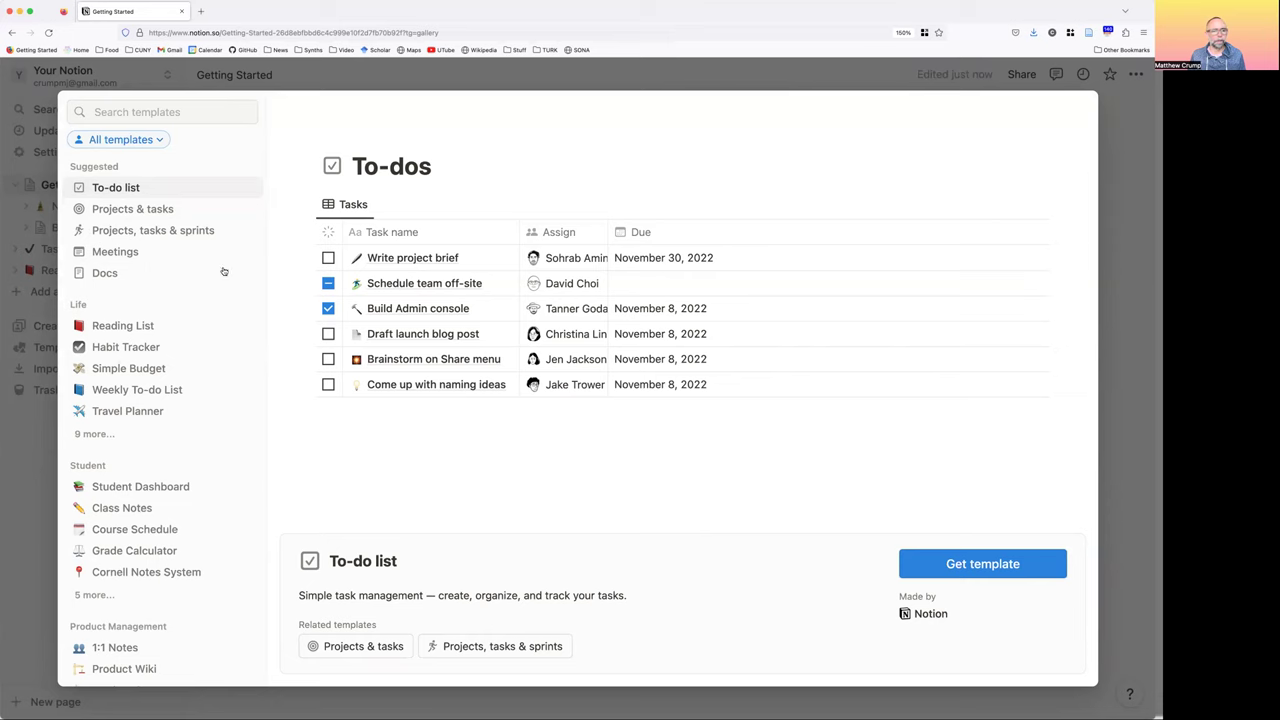
click(126, 214)
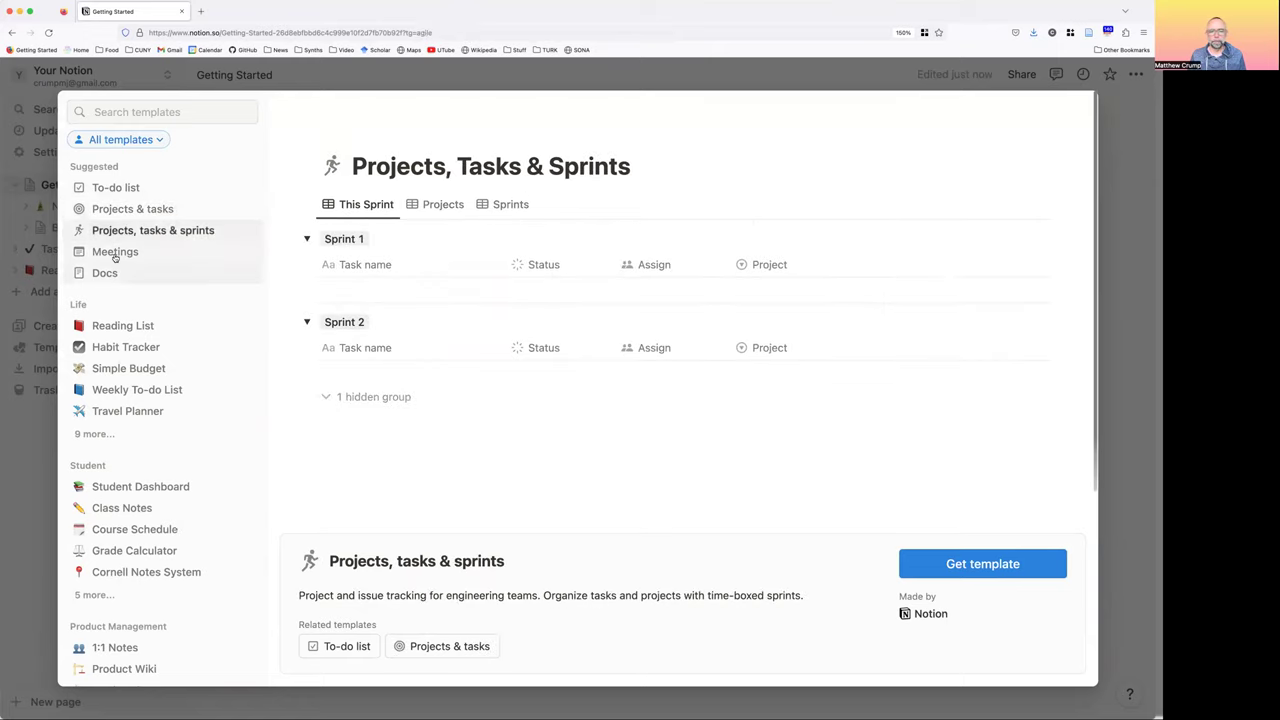
click(116, 256)
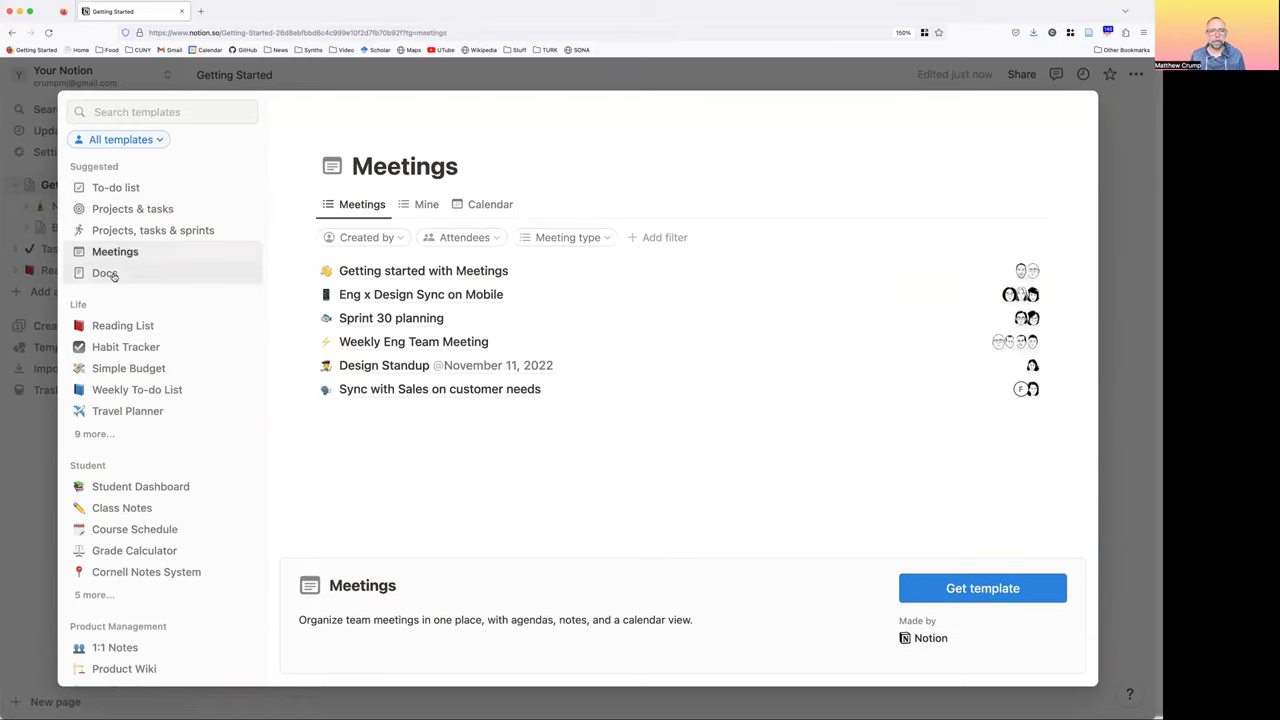
click(188, 280)
scroll(130, 253, down, 2)
click(132, 252)
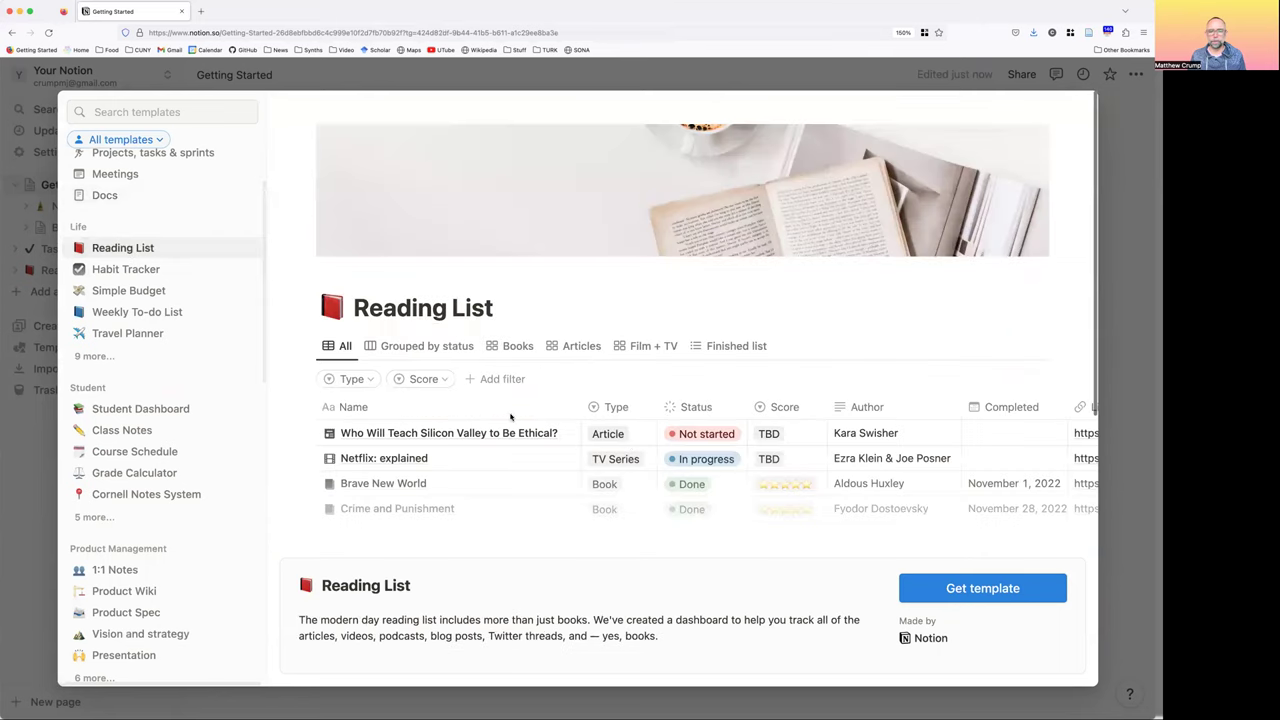
scroll(515, 362, down, 3)
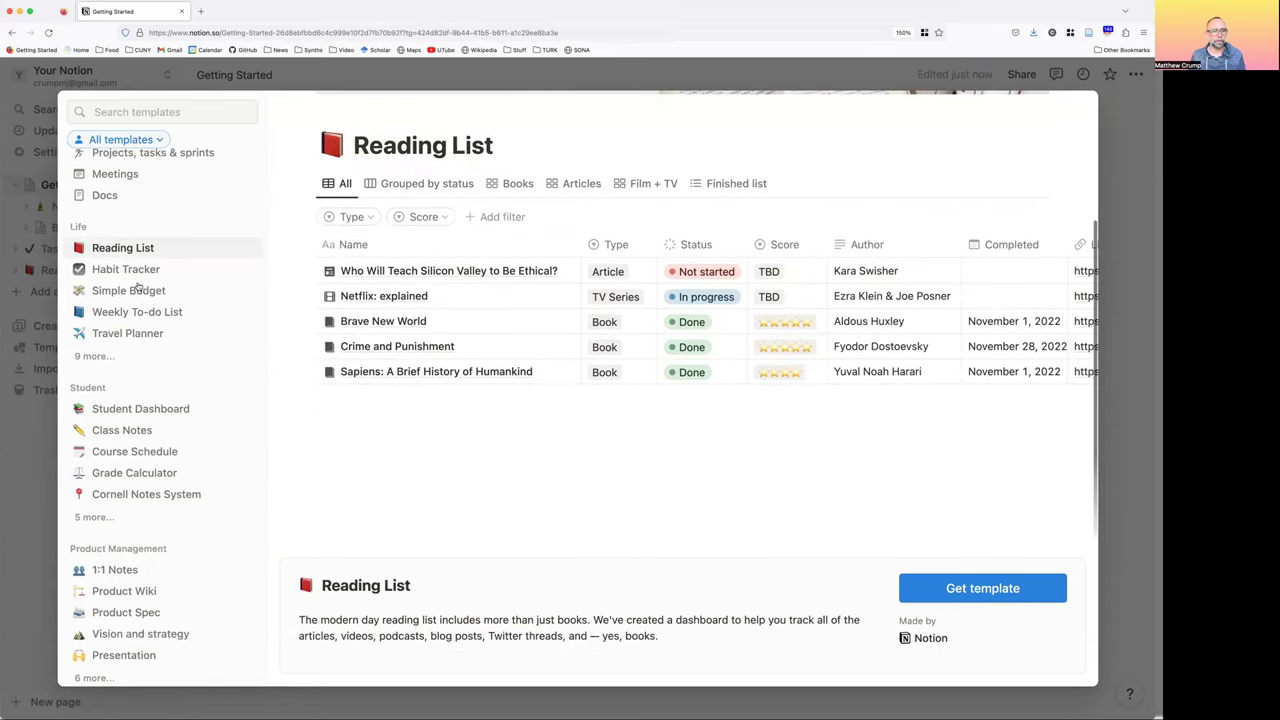
click(136, 290)
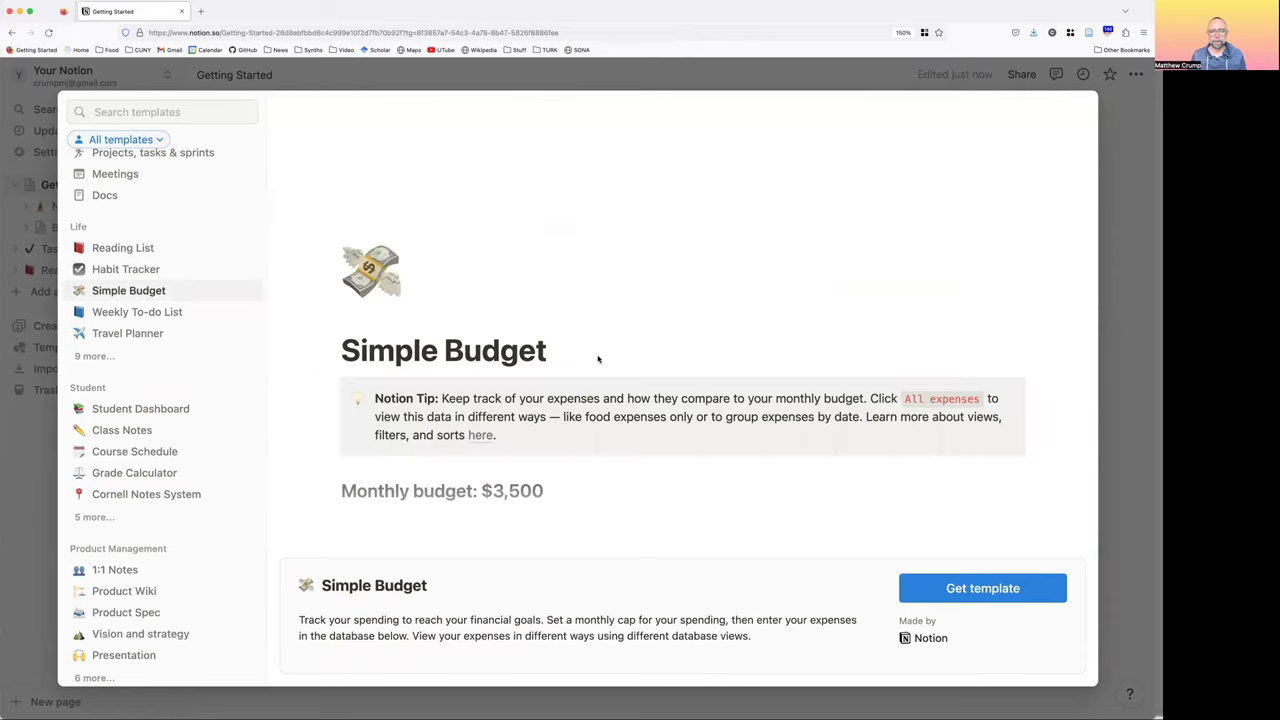
scroll(608, 416, down, 5)
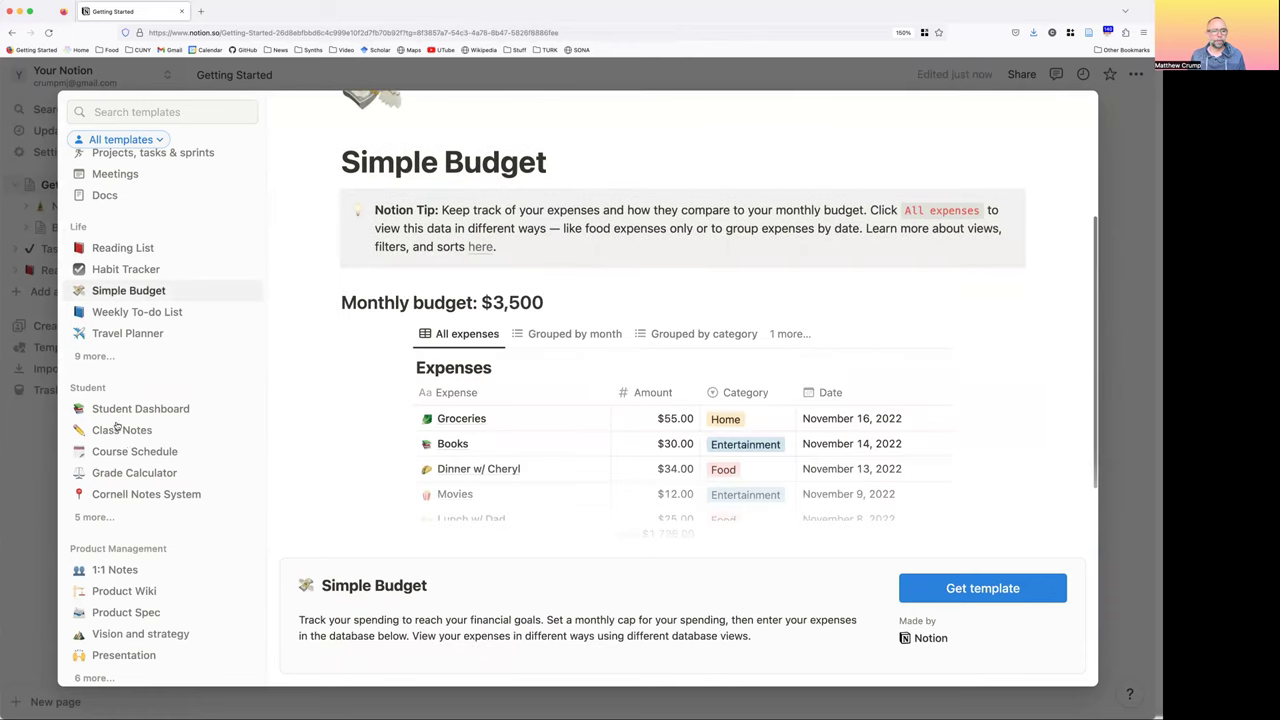
scroll(130, 335, down, 2)
click(130, 335)
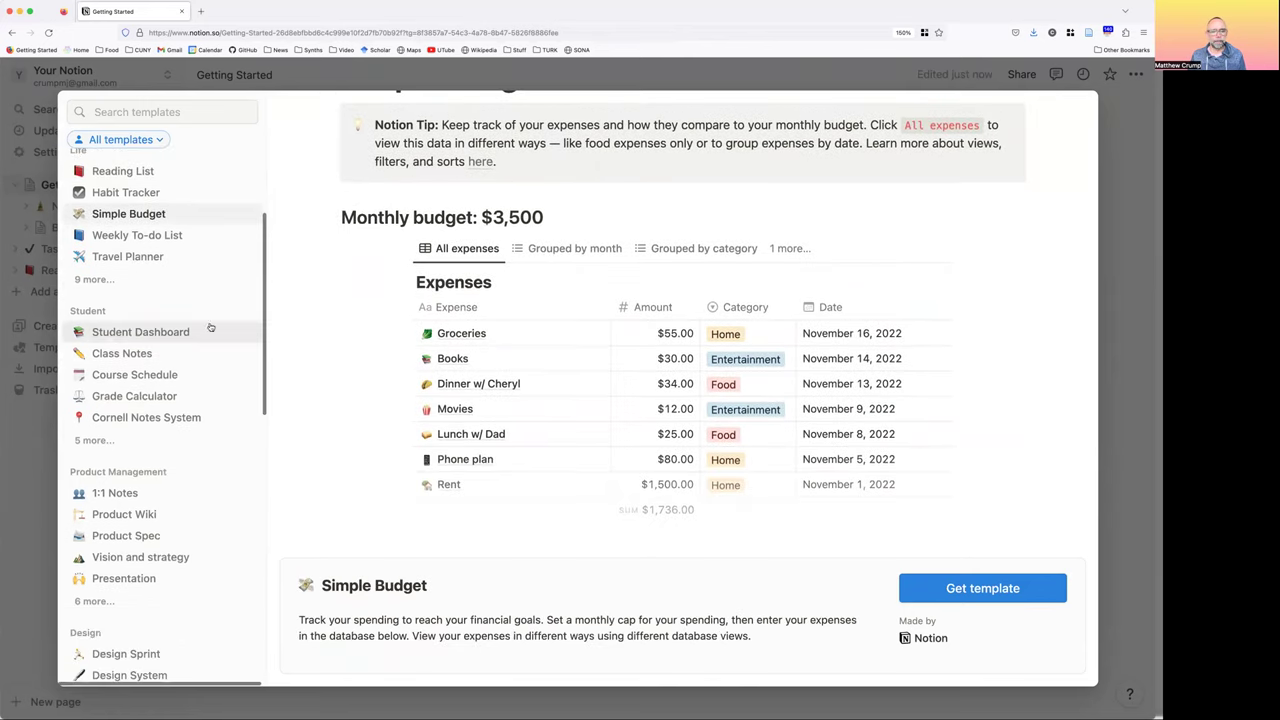
scroll(623, 343, down, 5)
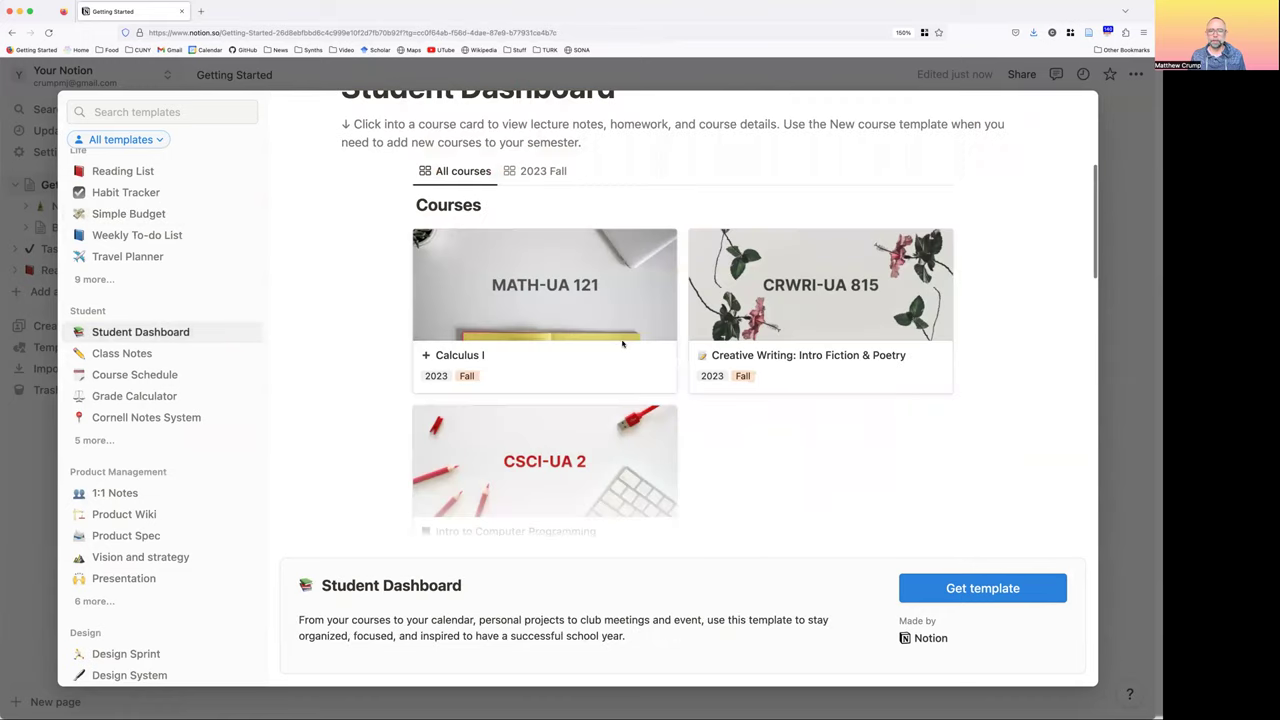
scroll(533, 357, down, 5)
click(130, 376)
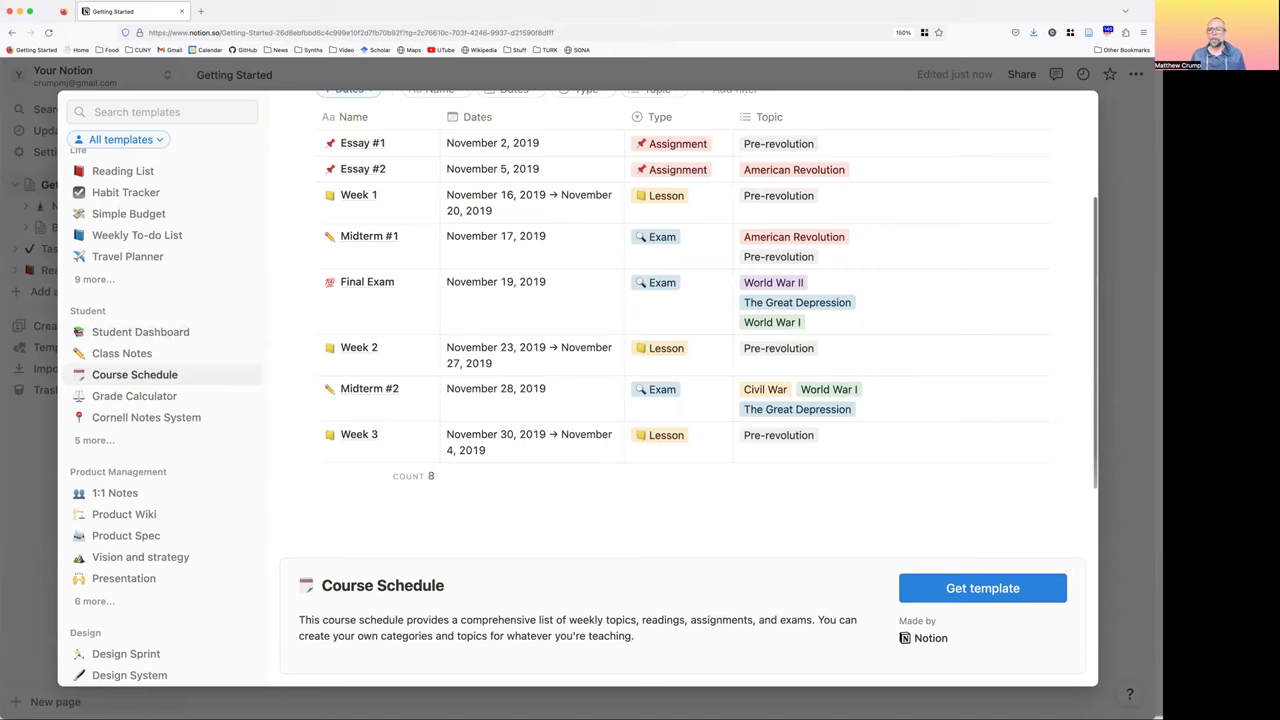
scroll(537, 380, down, 3)
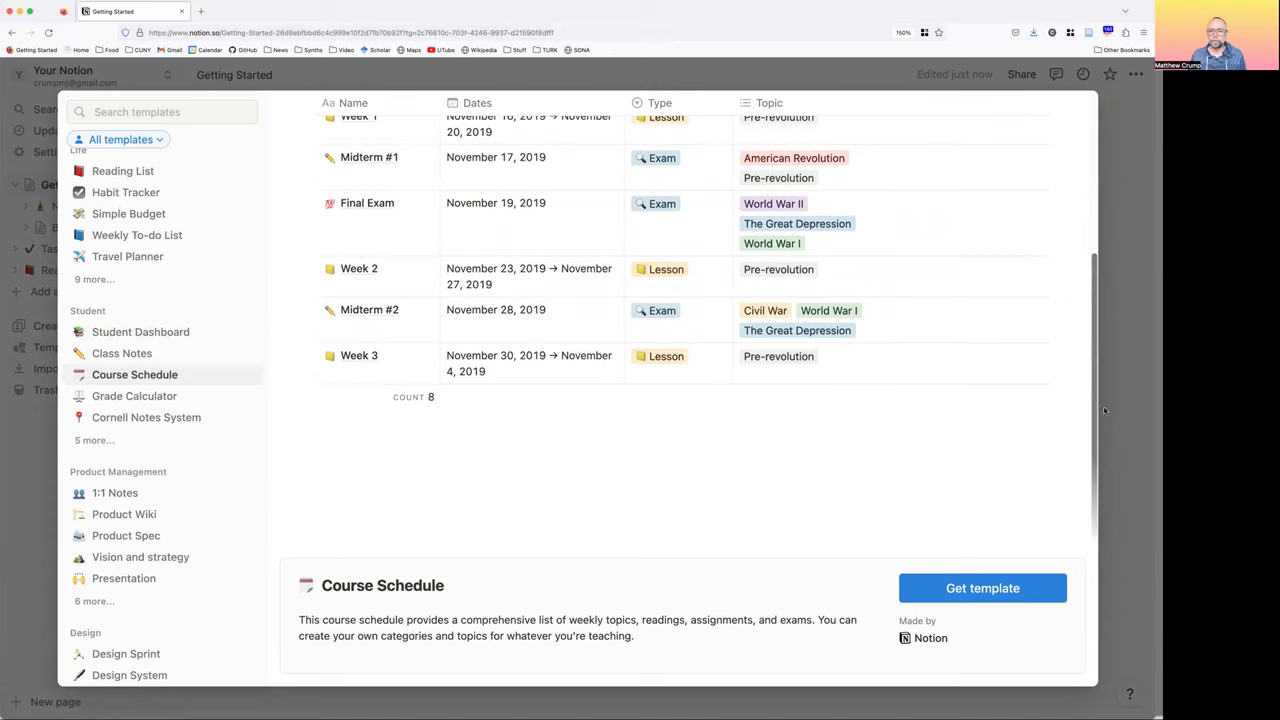
key(Escape)
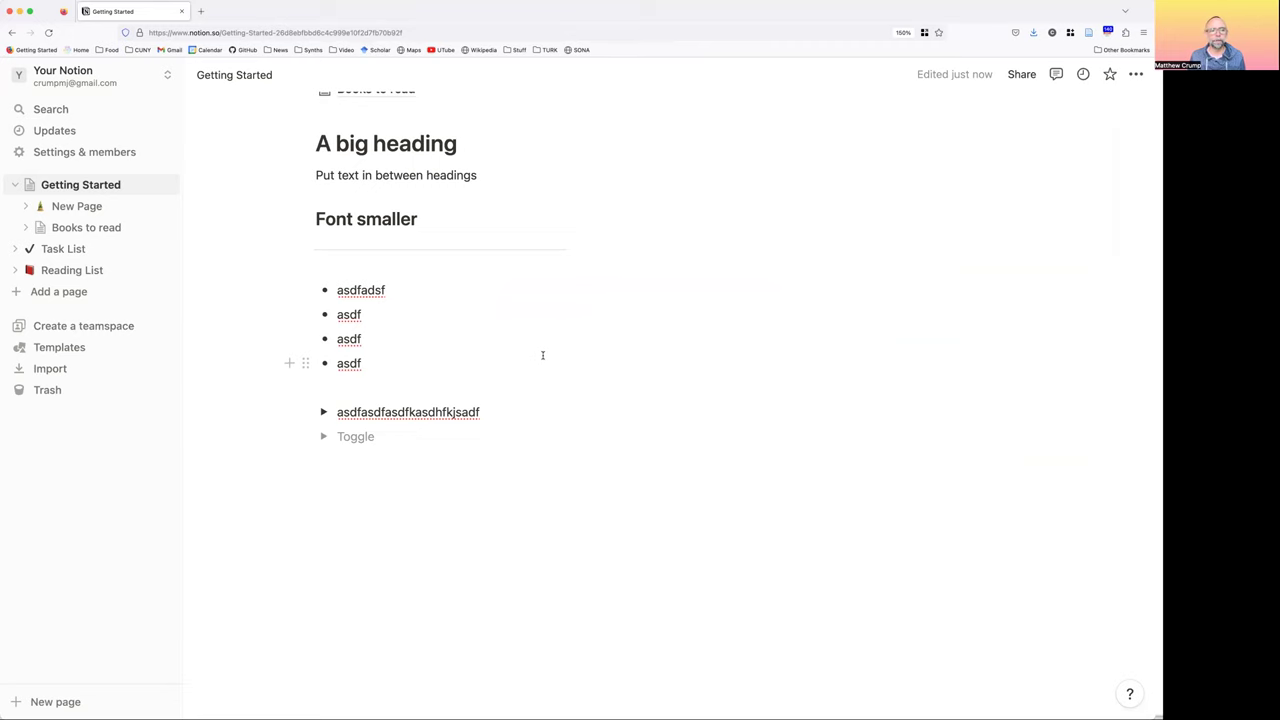
scroll(543, 355, up, 6)
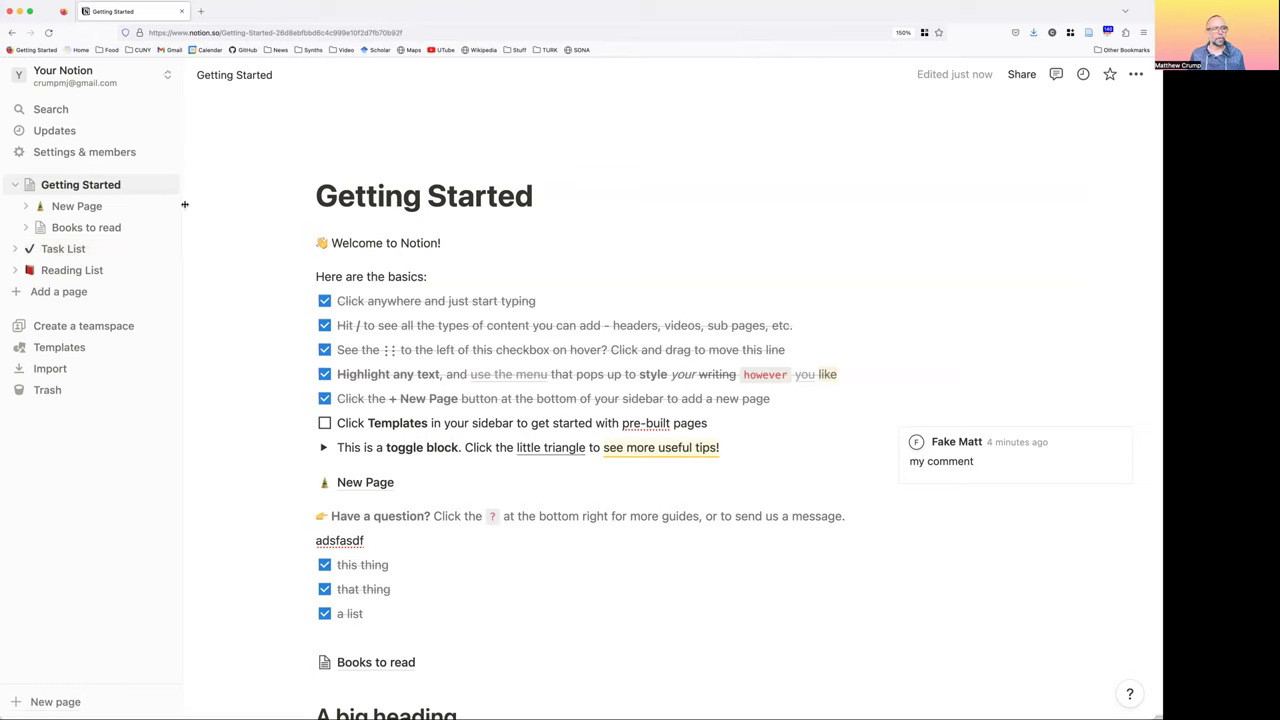
Switch to the workspace with Seminar 2 and delete its empty Untitled page
click(133, 79)
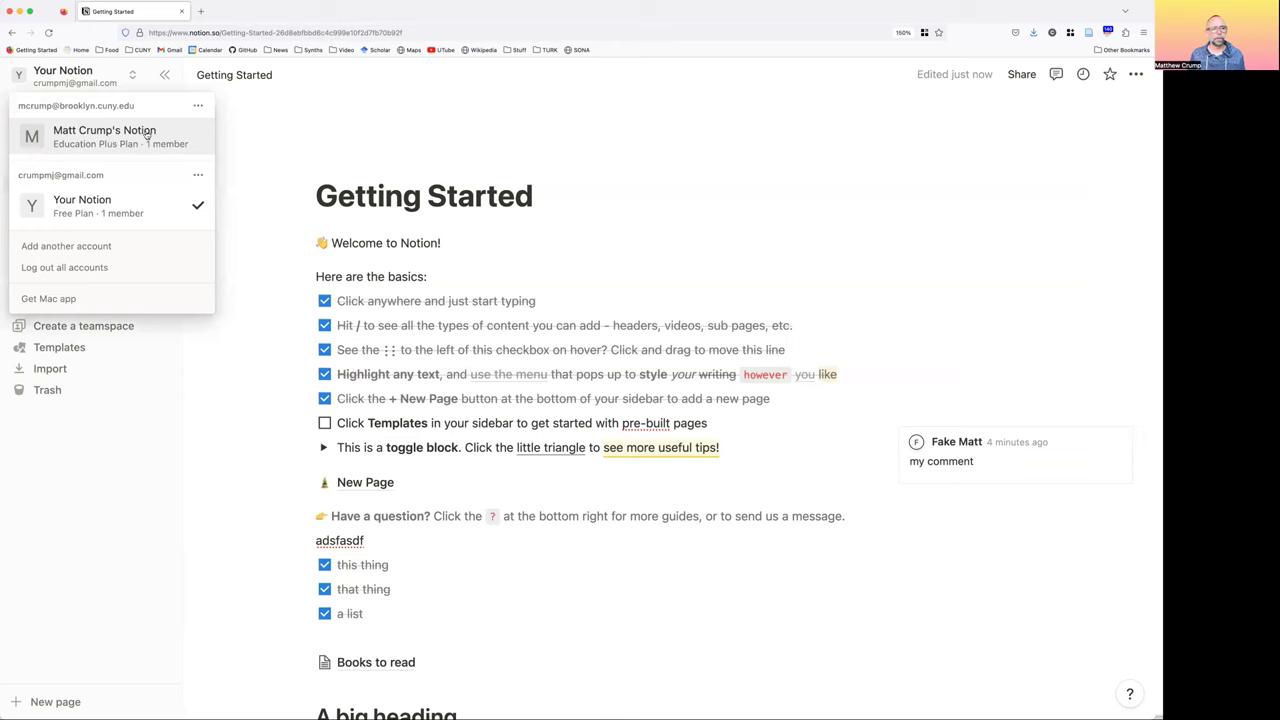
click(147, 133)
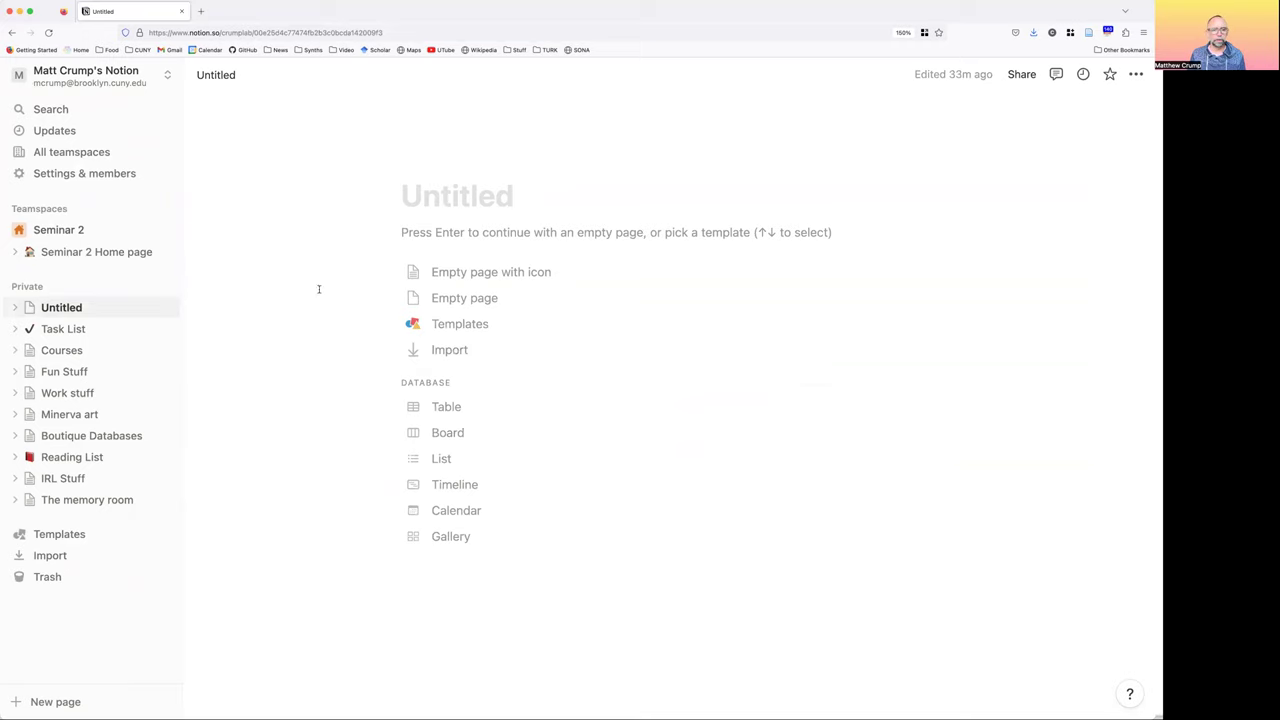
click(146, 307)
click(191, 323)
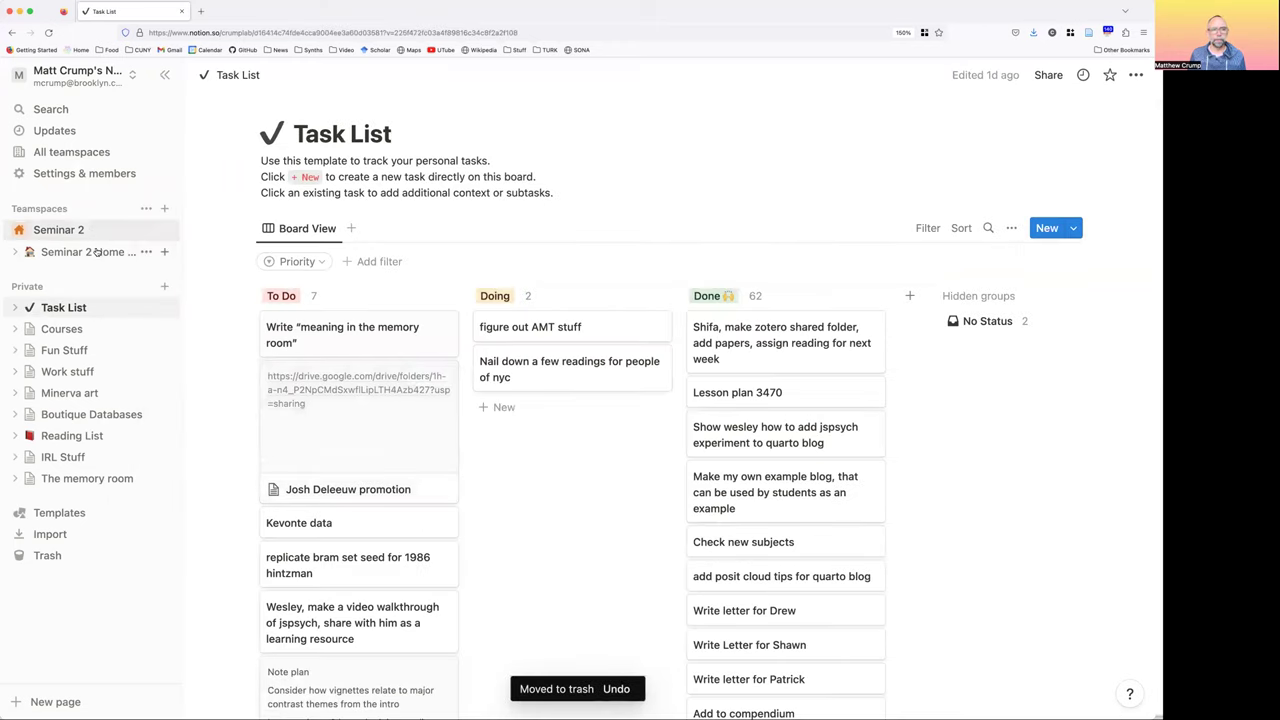
Open Seminar 2 Home page, expand its subpages, and go to Member Pages
click(97, 252)
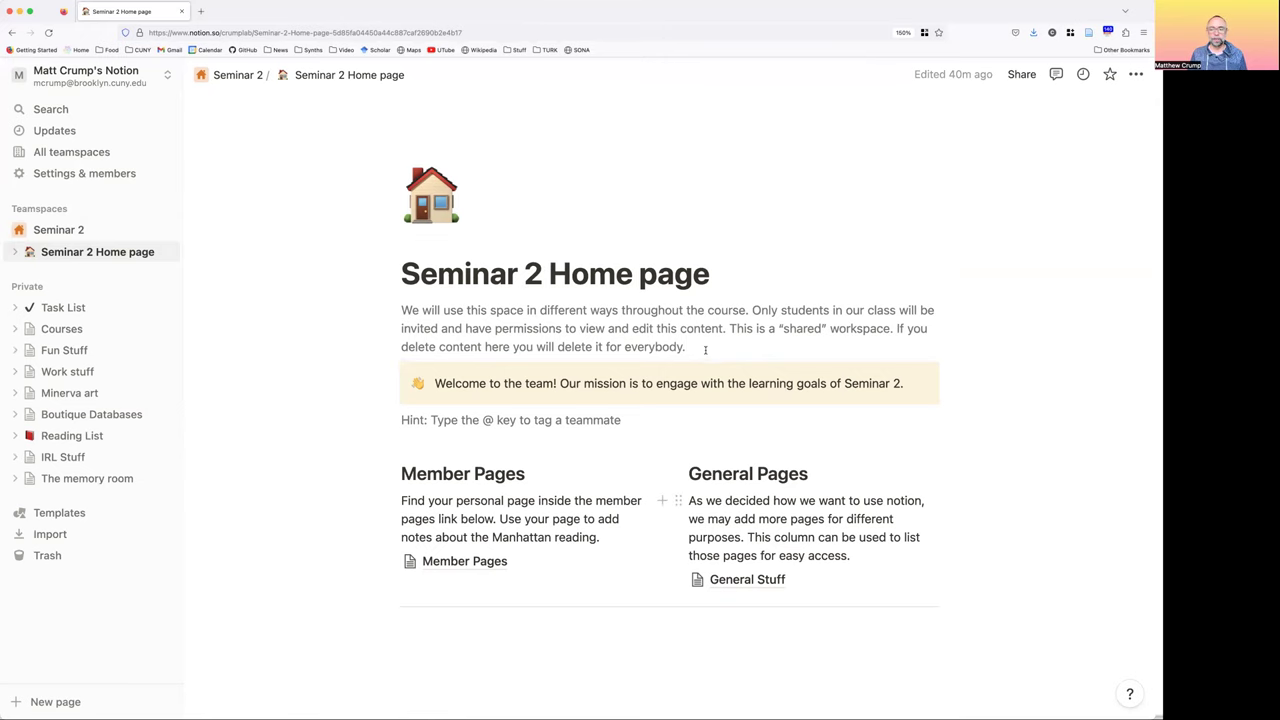
scroll(712, 354, down, 1)
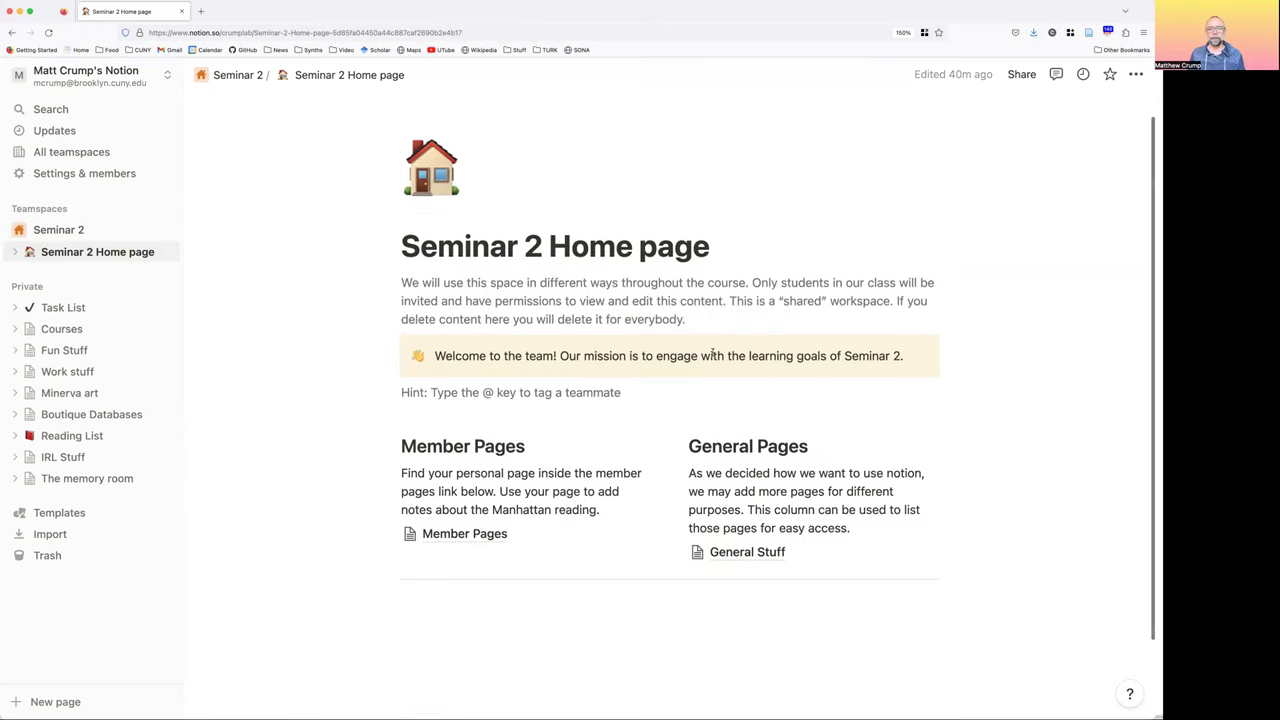
scroll(712, 354, down, 2)
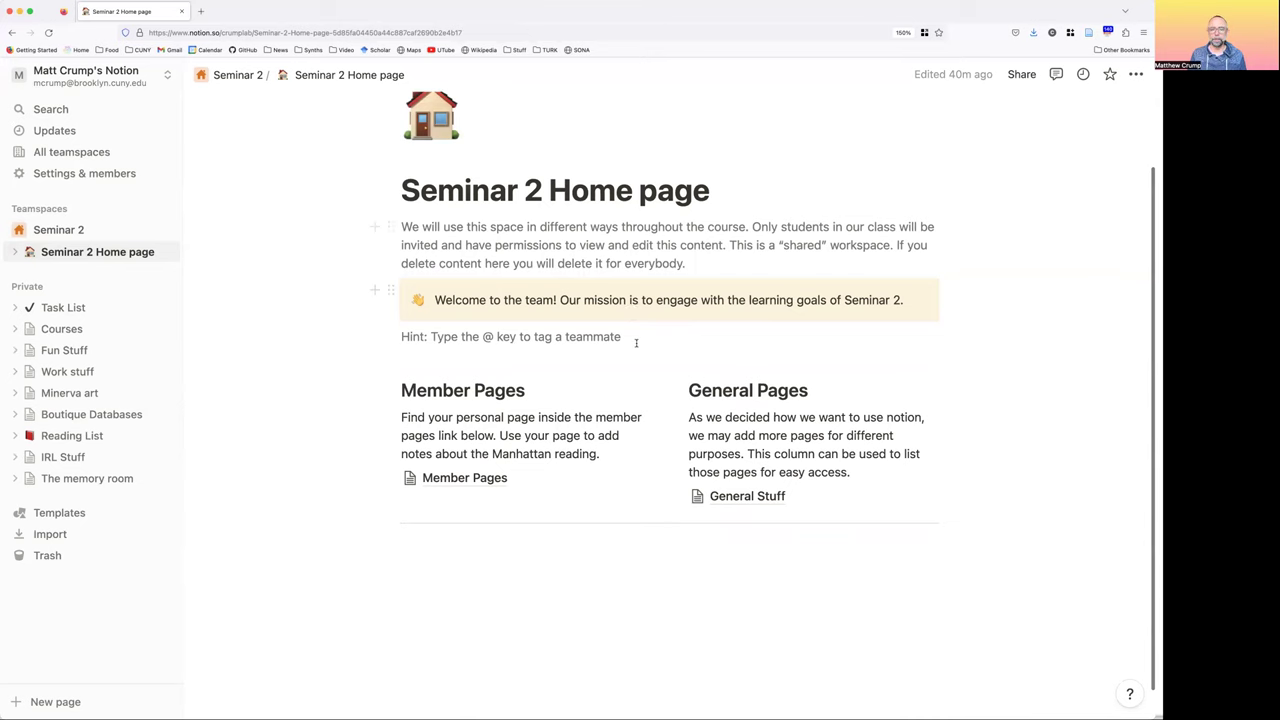
scroll(555, 468, down, 1)
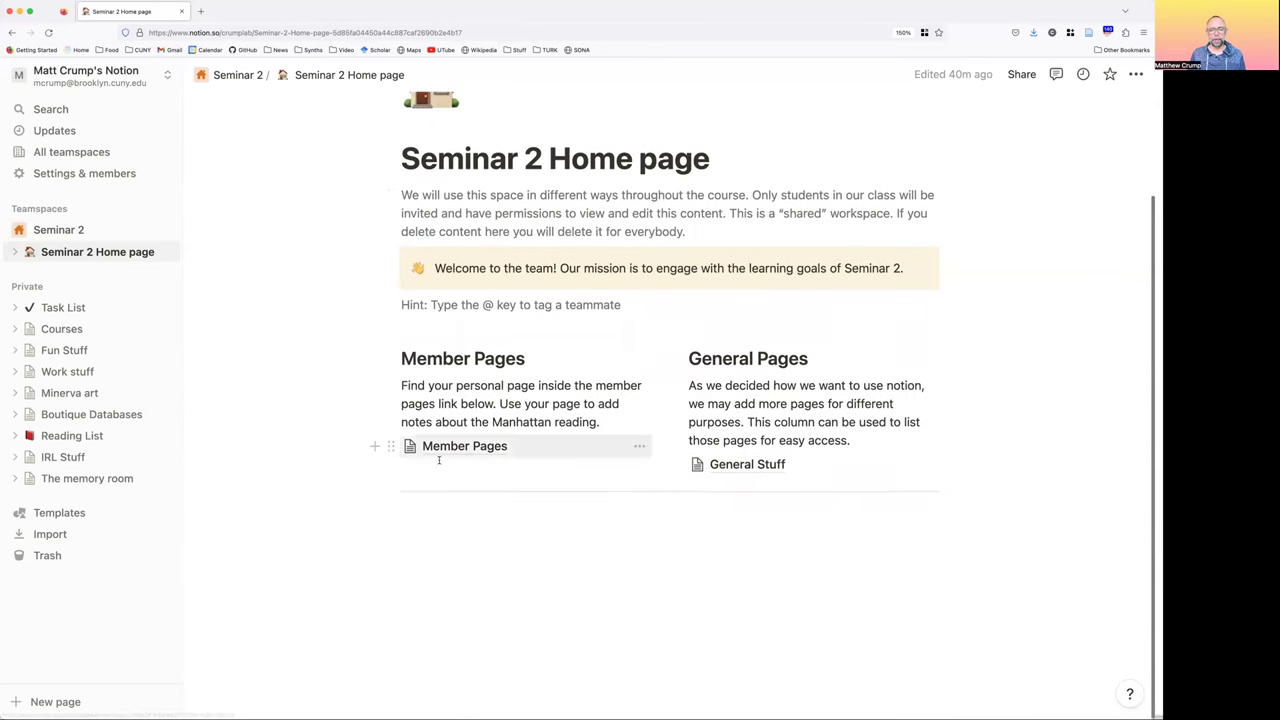
click(16, 253)
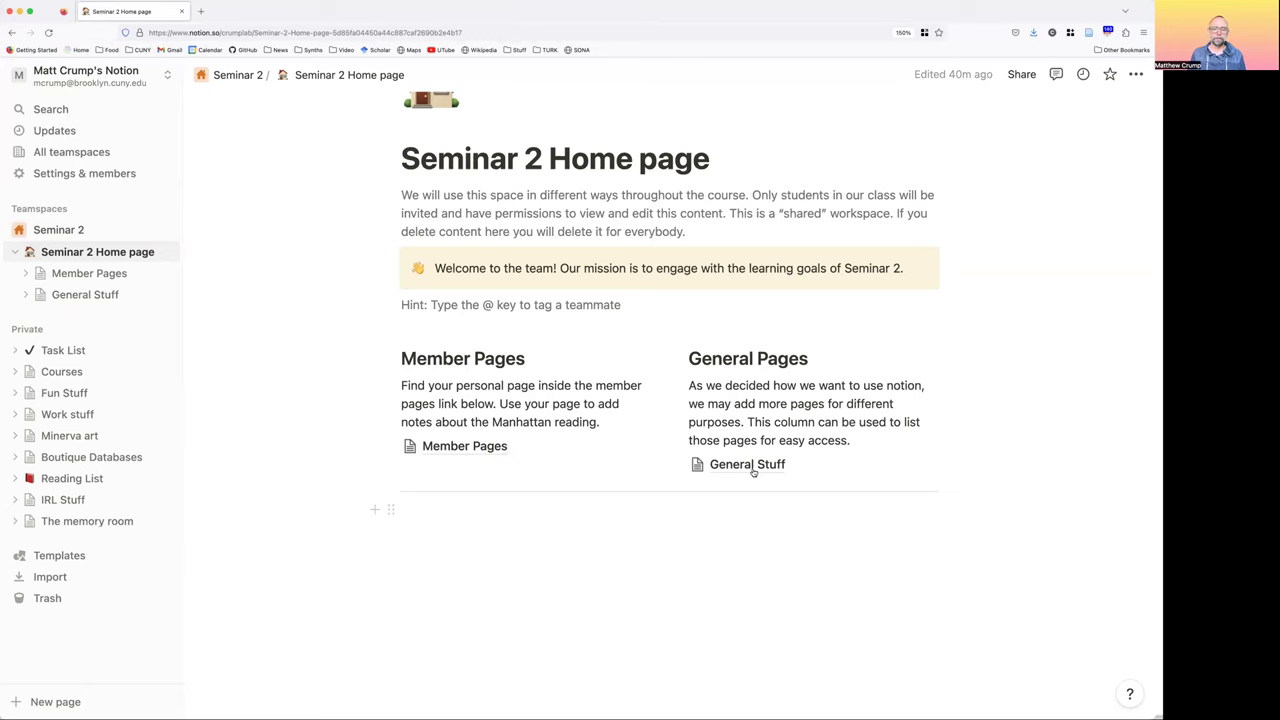
click(471, 451)
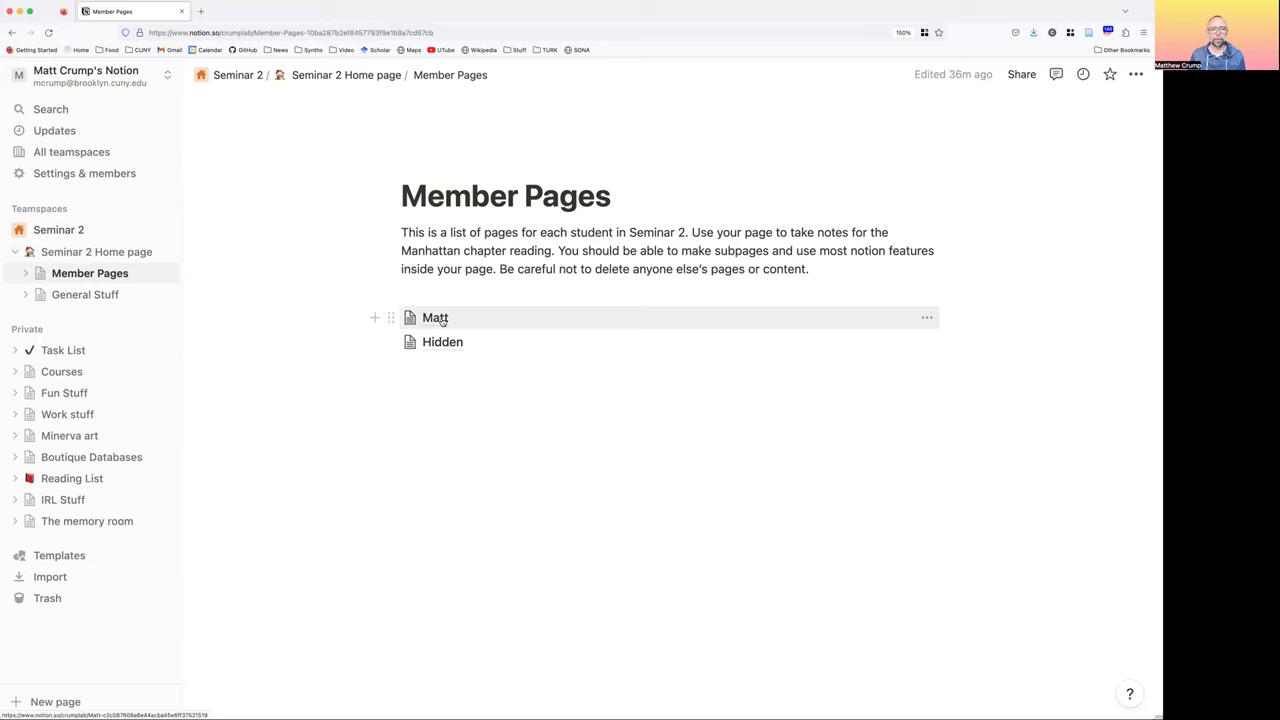
On the Matt page, start a note reading 'add my notes any way I want to.'
click(436, 318)
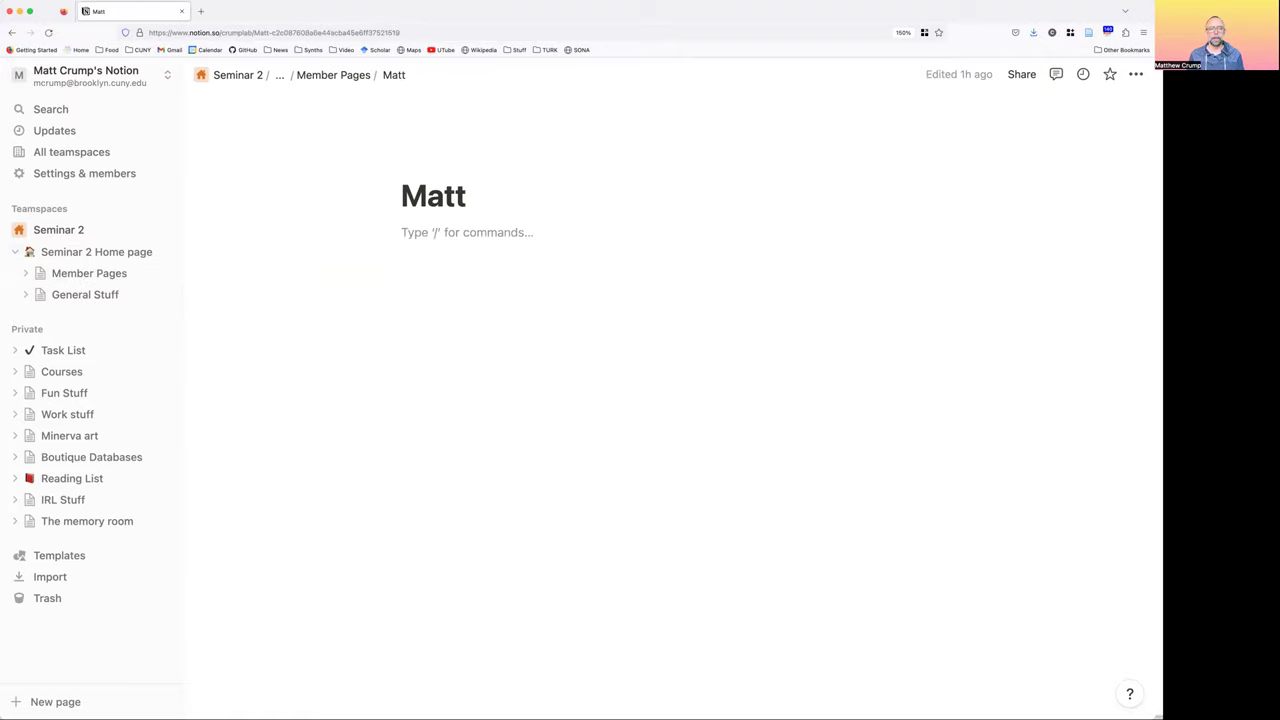
key(Return)
text(add my na)
key(BackSpace)
text(otes any w)
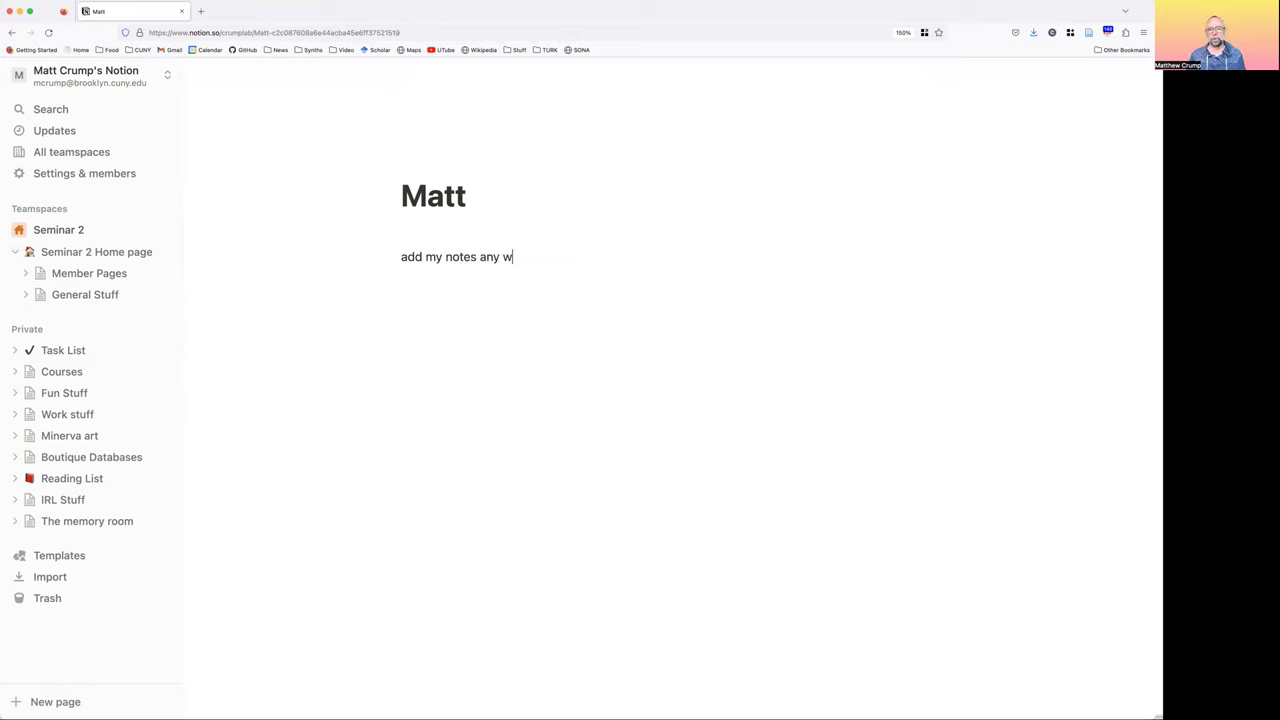
text(ay I want to)
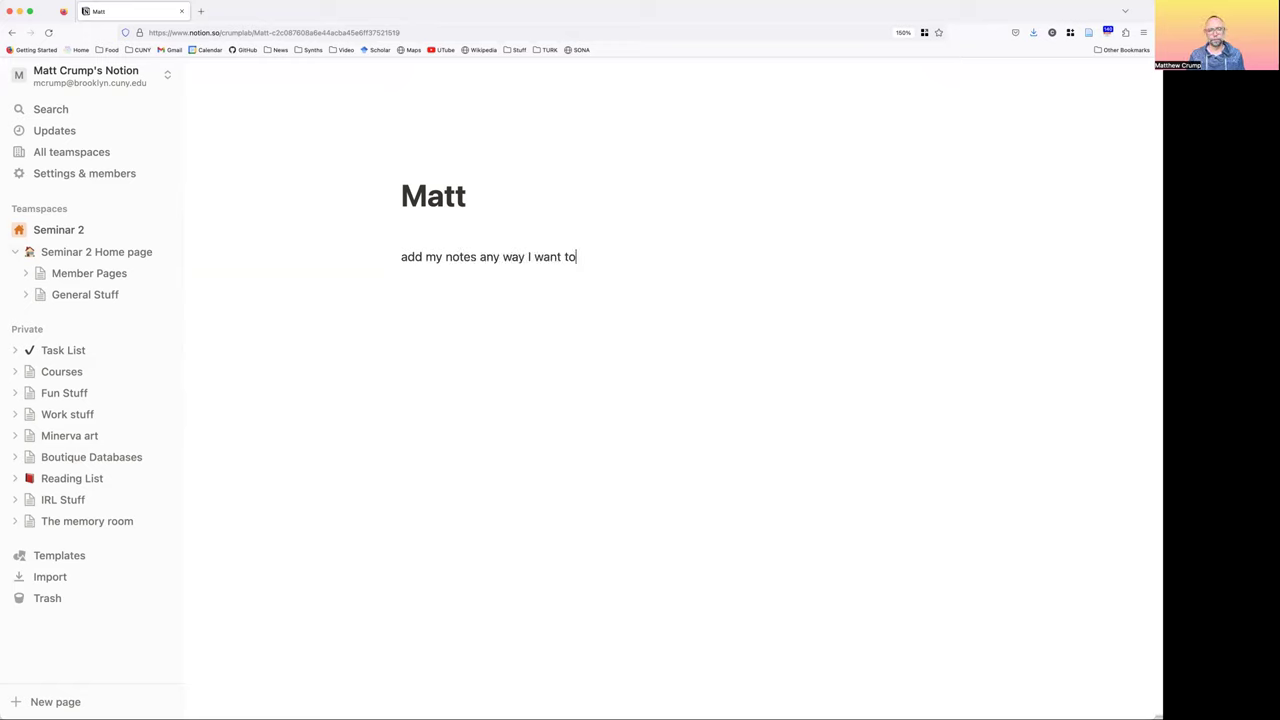
text(.)
Correct the line to 'add my notes any way I want to using notion.' and go back to Member Pages
key(BackSpace)
text(u)
key(BackSpace)
key(BackSpace)
key(BackSpace)
text(o)
key(BackSpace)
text(to suing no)
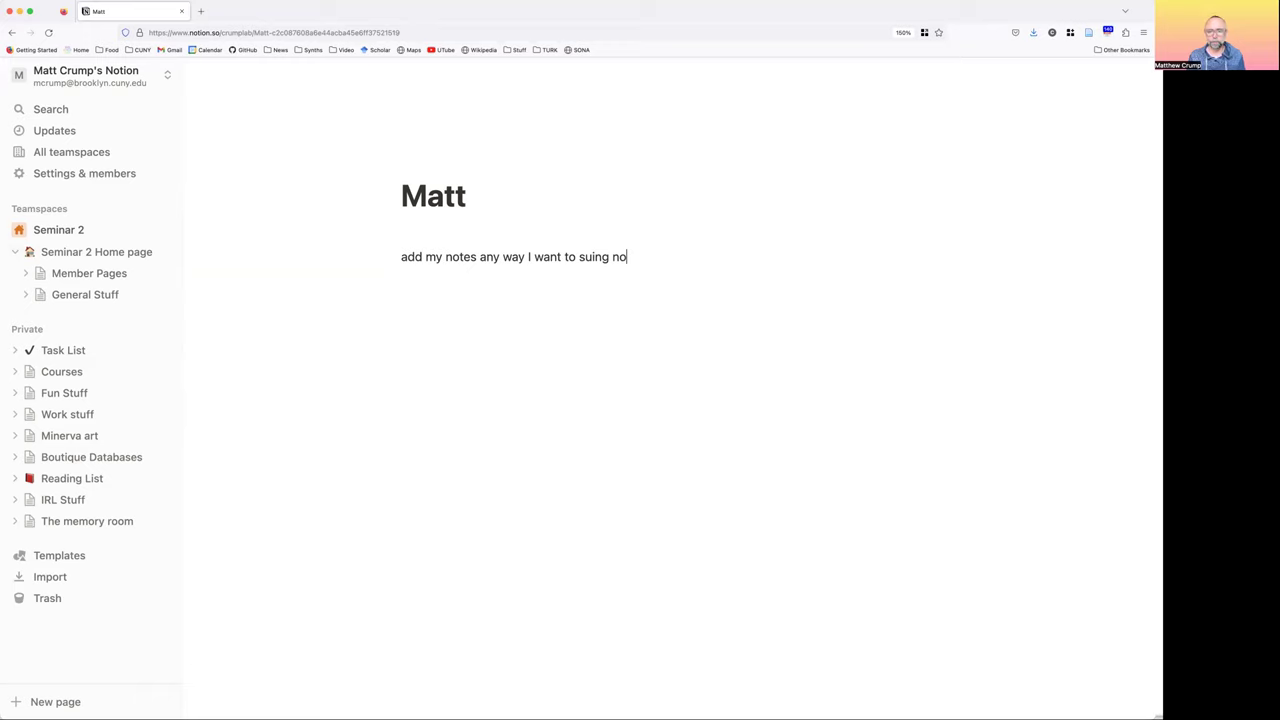
key(BackSpace)
key(BackSpace)
key(BackSpace)
key(BackSpace)
key(BackSpace)
key(BackSpace)
key(BackSpace)
key(BackSpace)
text(using notion.)
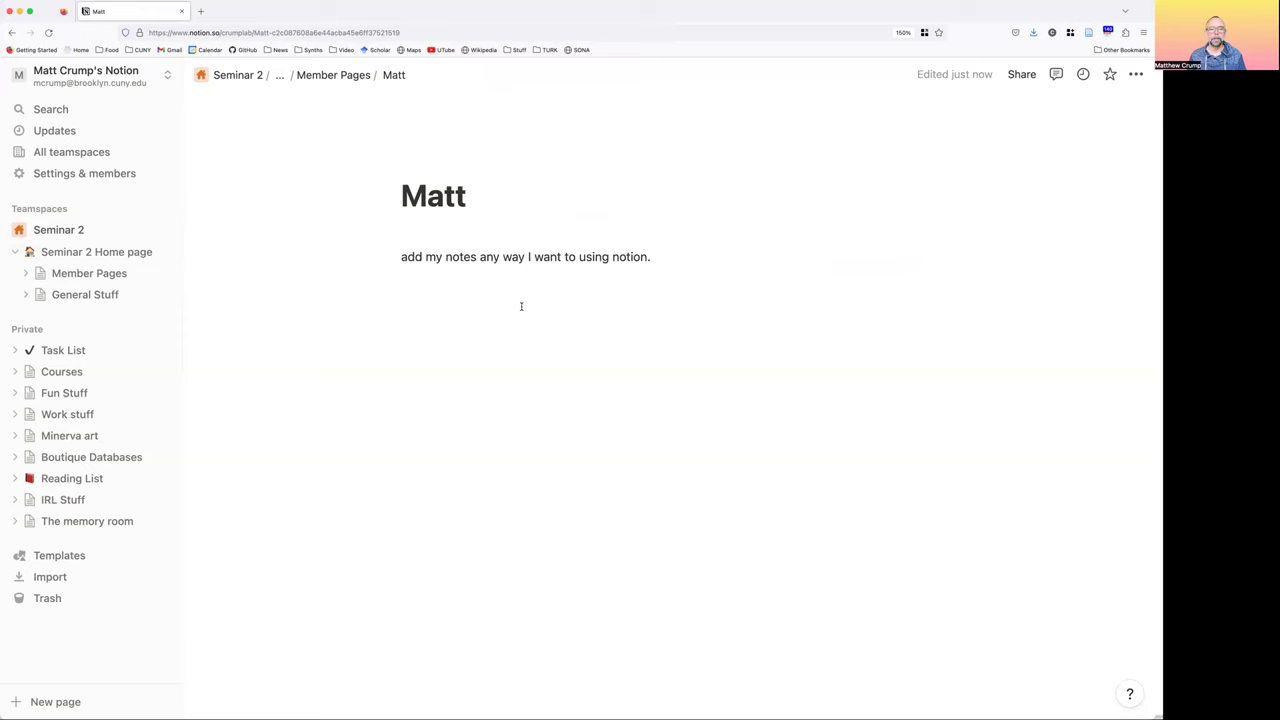
click(71, 273)
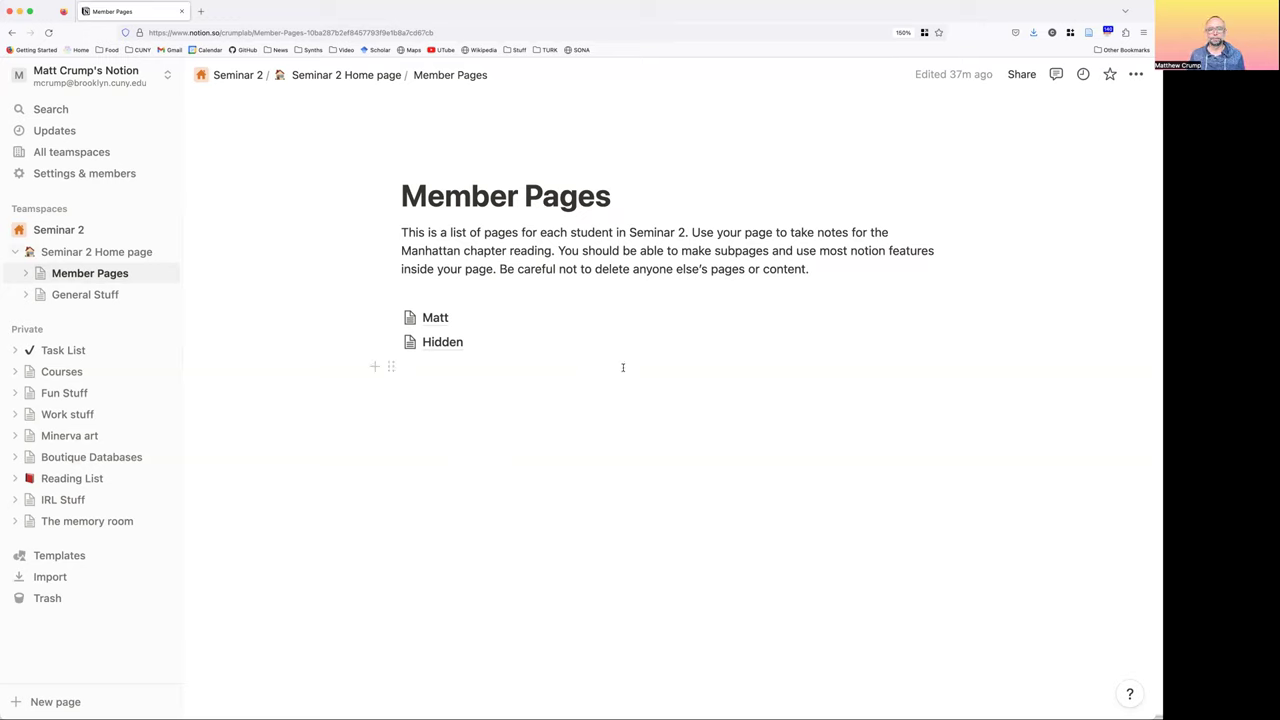
Move between General Stuff and Seminar 2 Home page, ending on Seminar 2 Home page
click(79, 299)
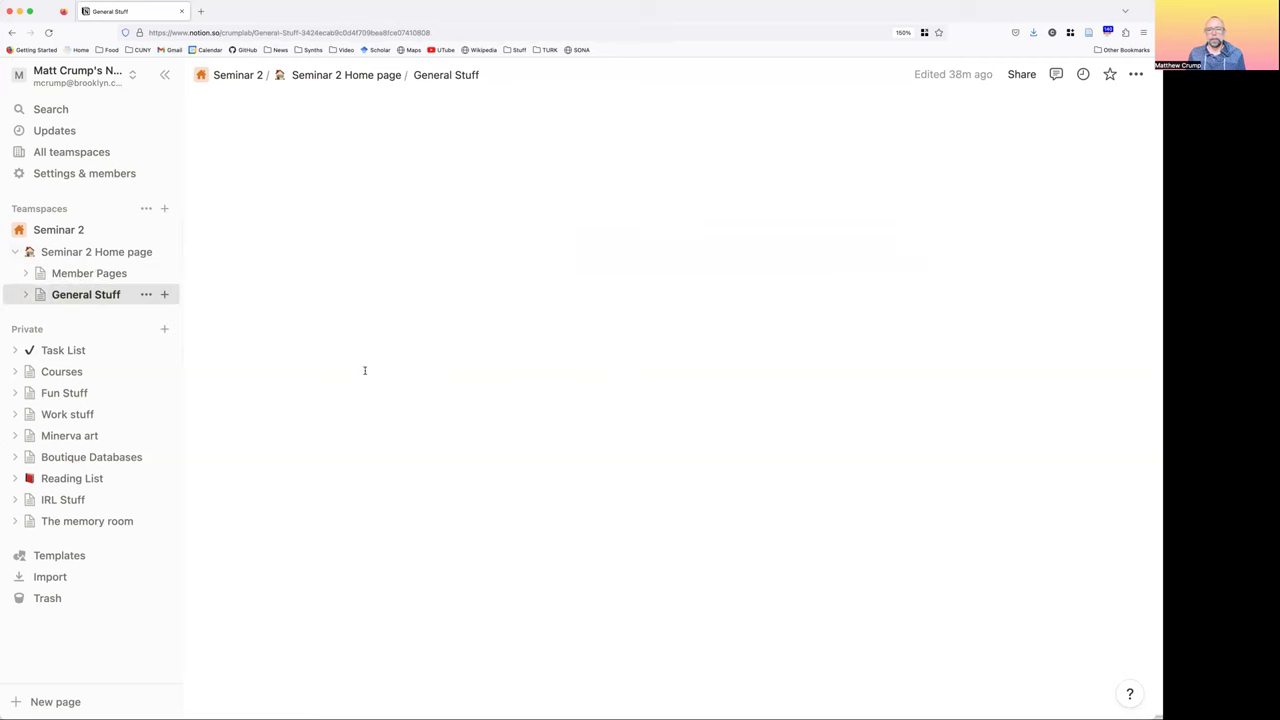
click(78, 252)
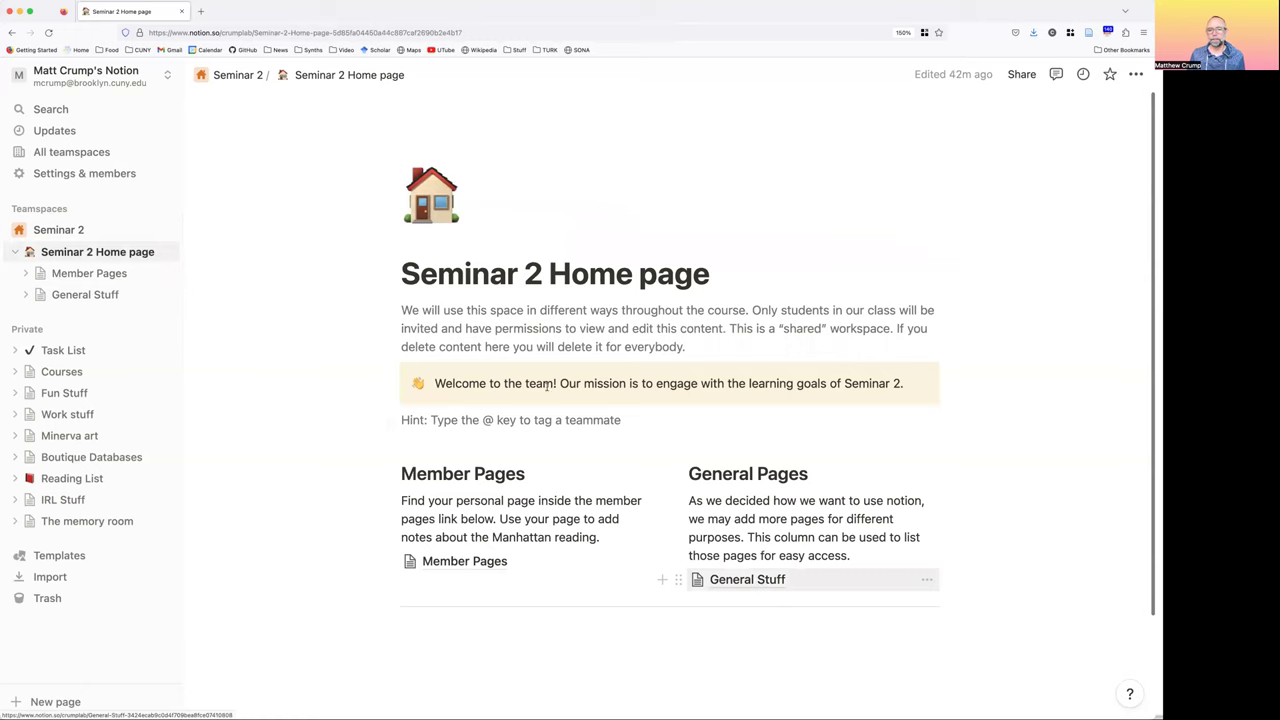
click(756, 581)
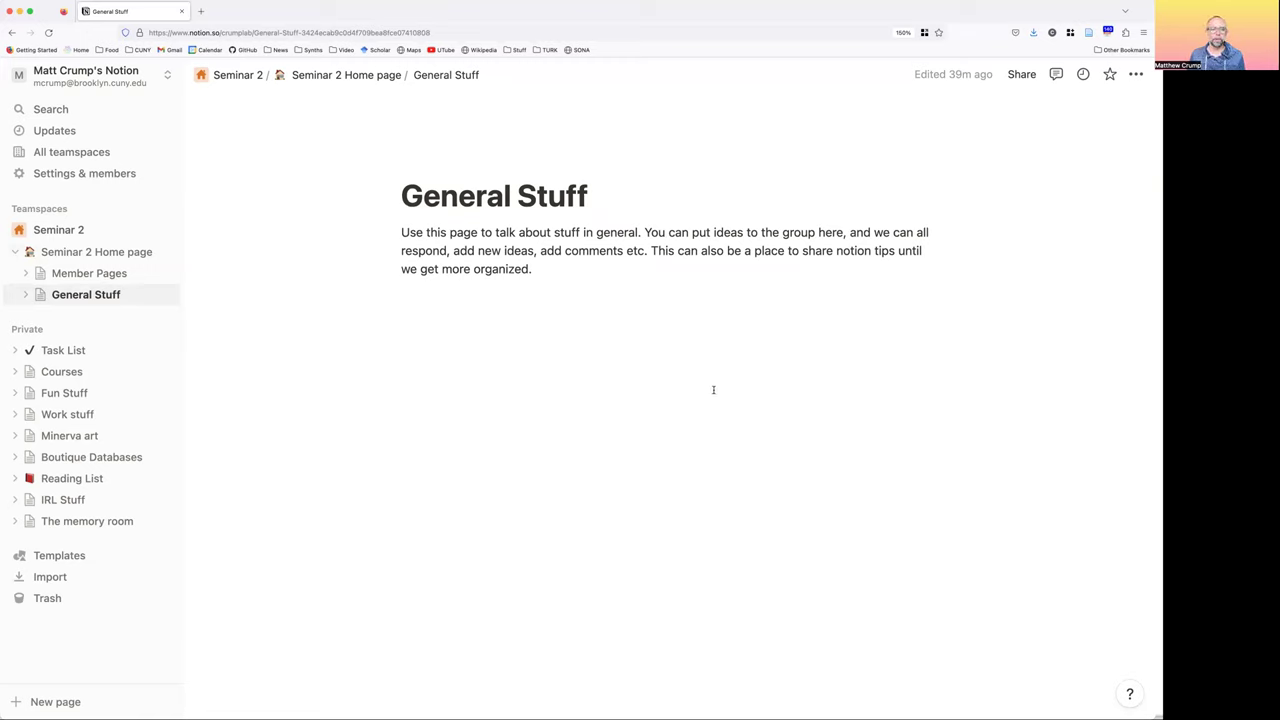
click(82, 255)
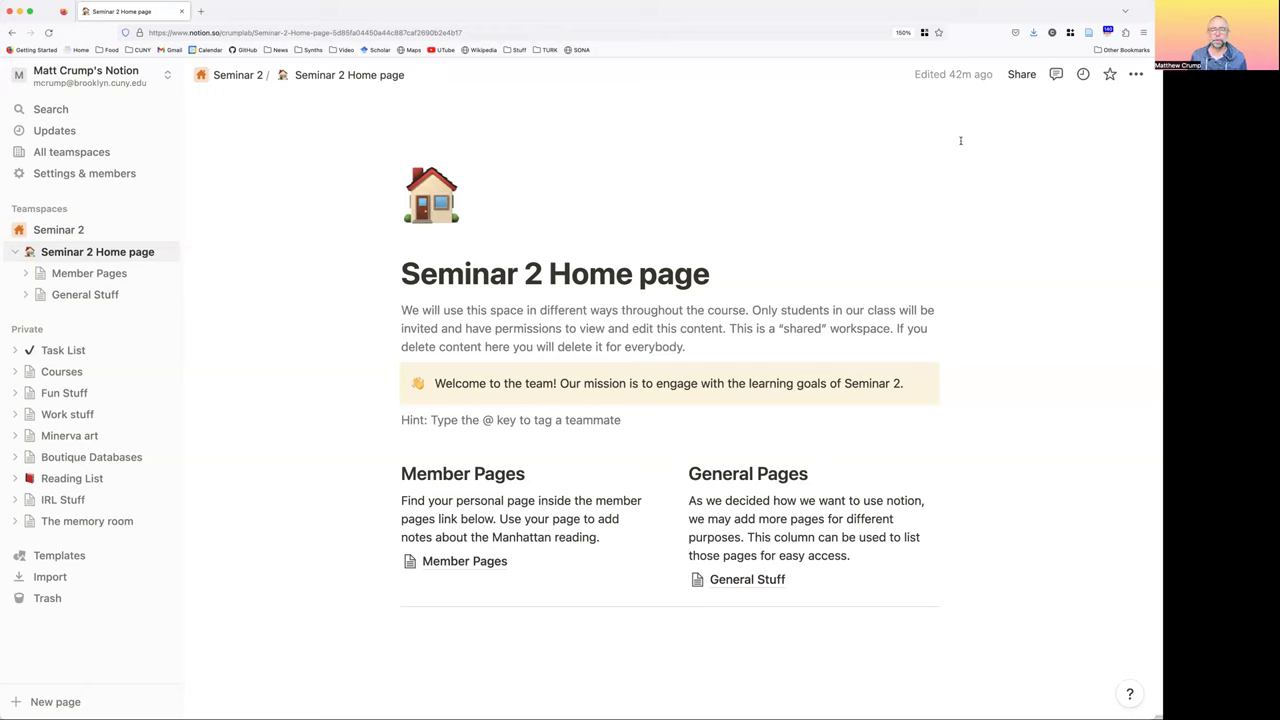
Share Seminar 2 Home page by inviting the guest's e-mail address
click(1022, 77)
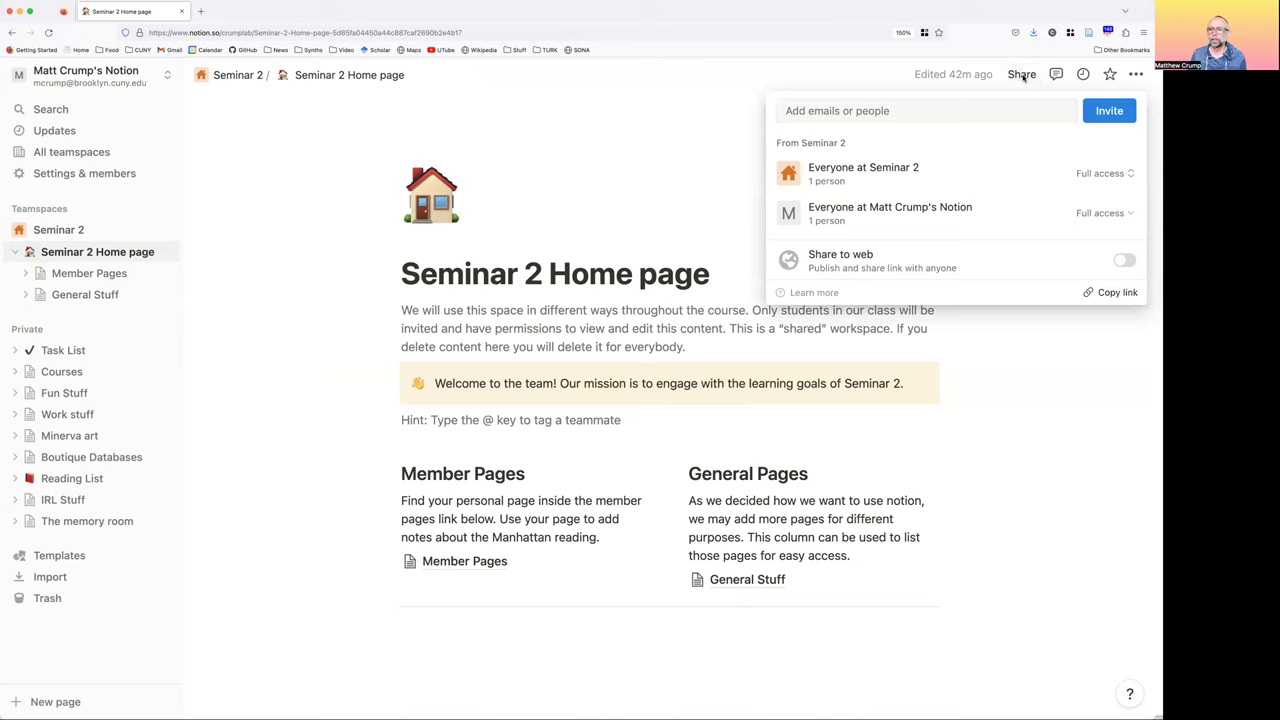
click(950, 111)
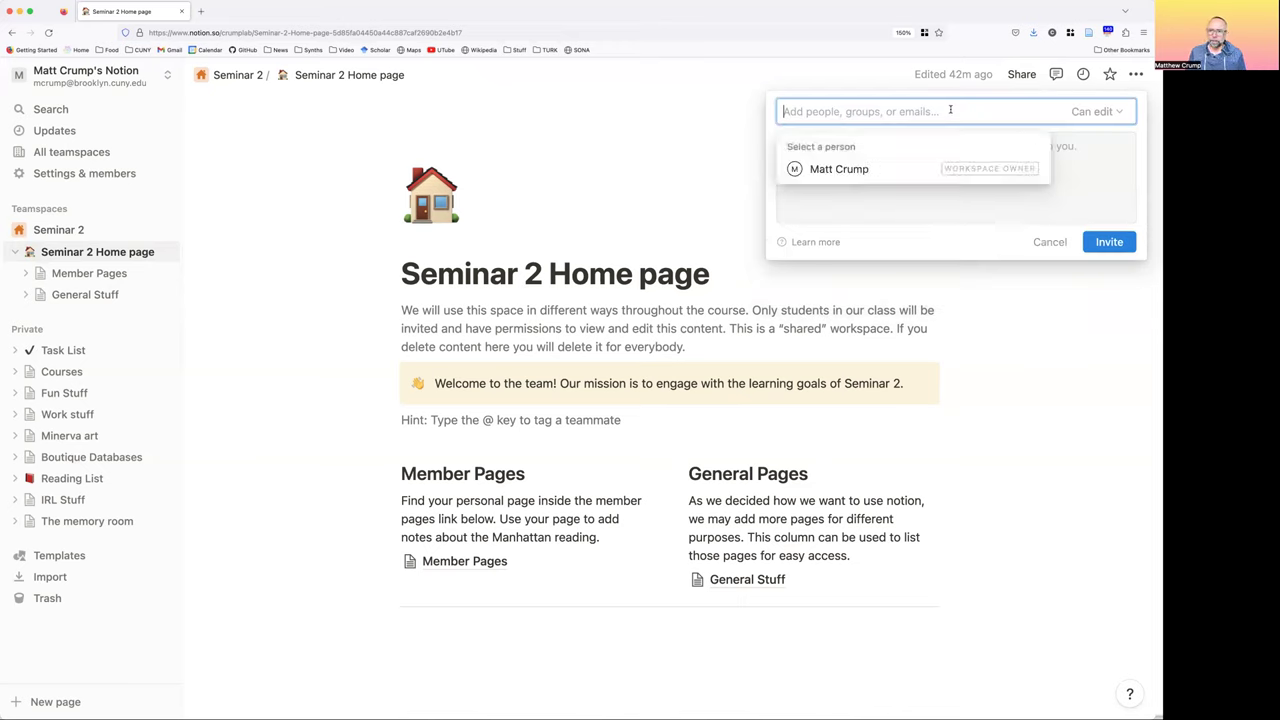
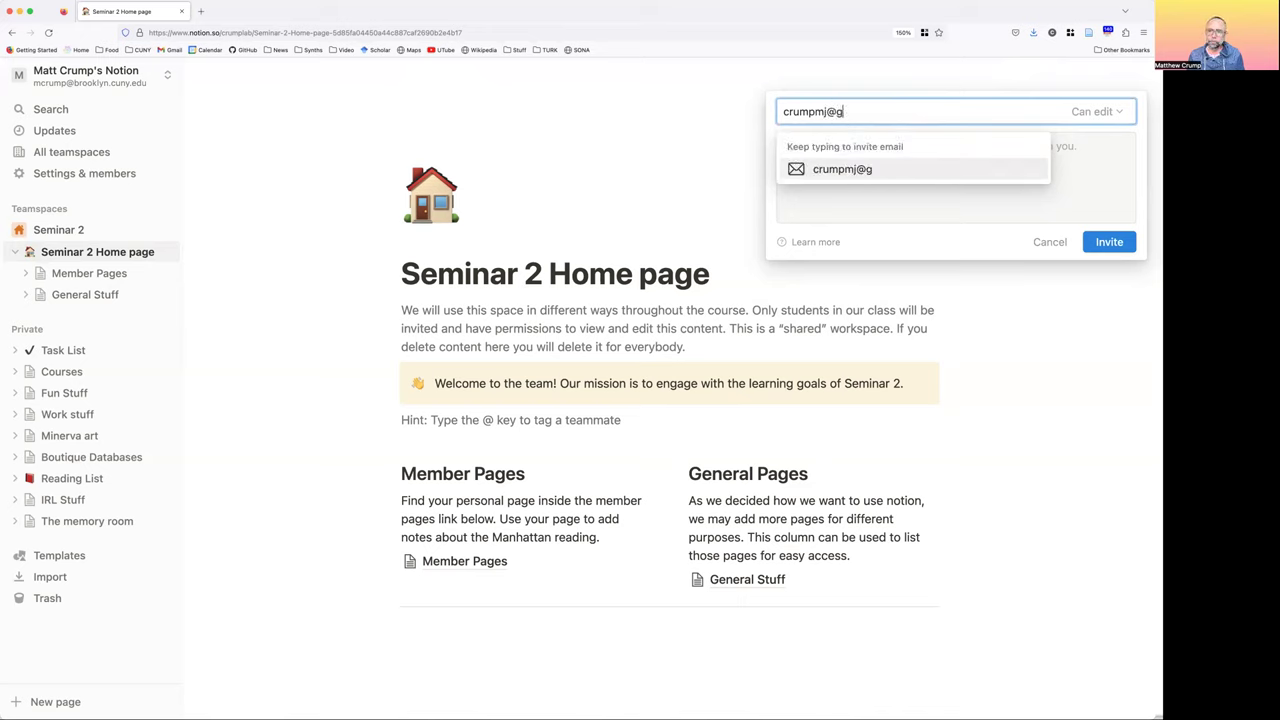
key(Left)
key(Left)
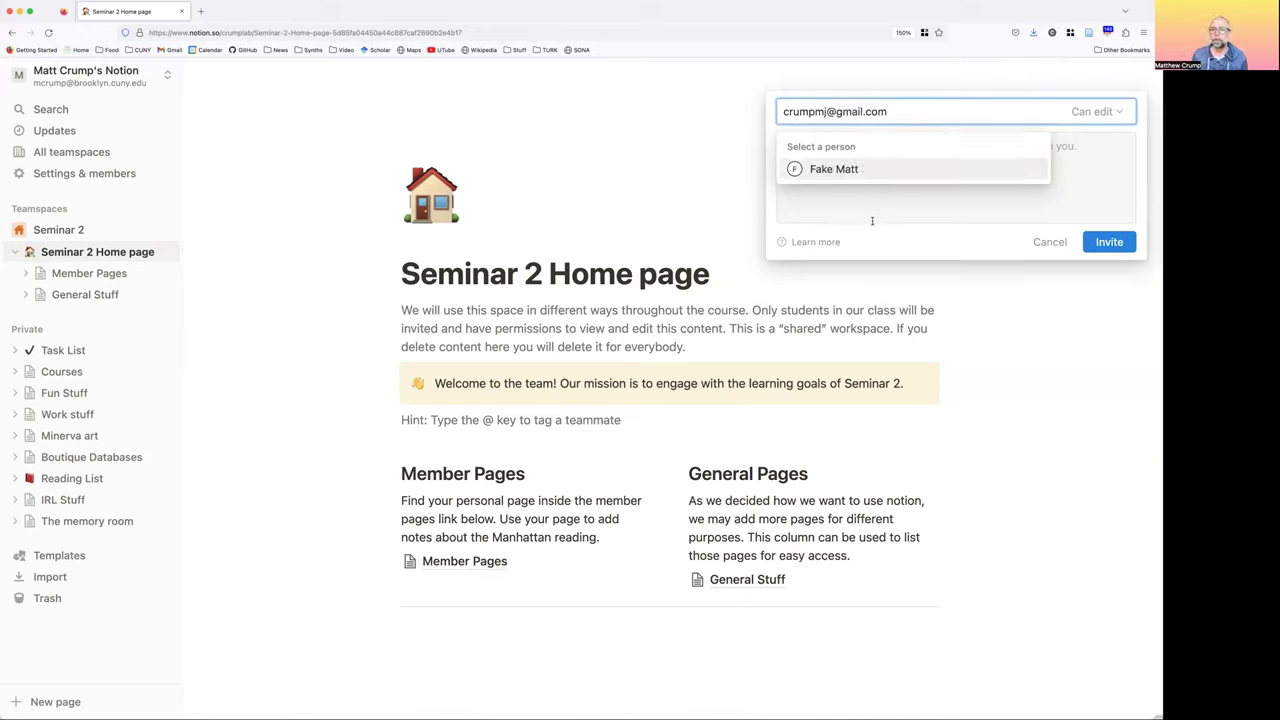
click(824, 170)
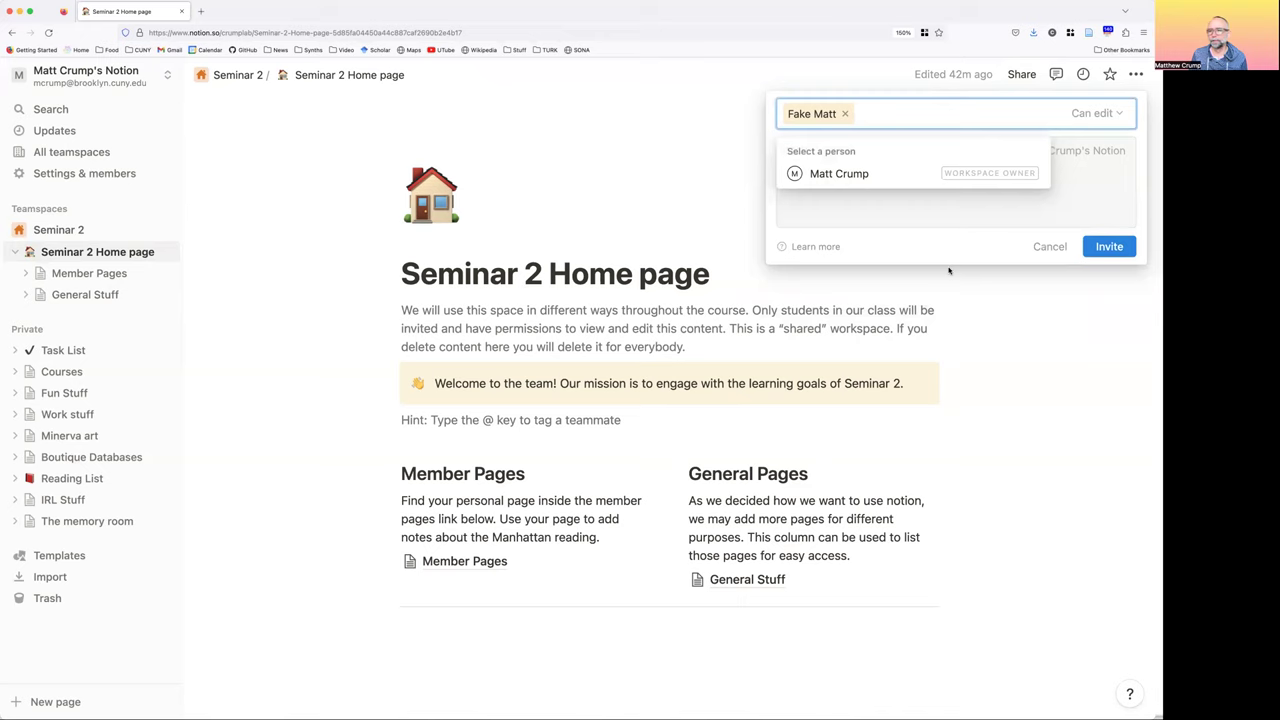
click(1121, 247)
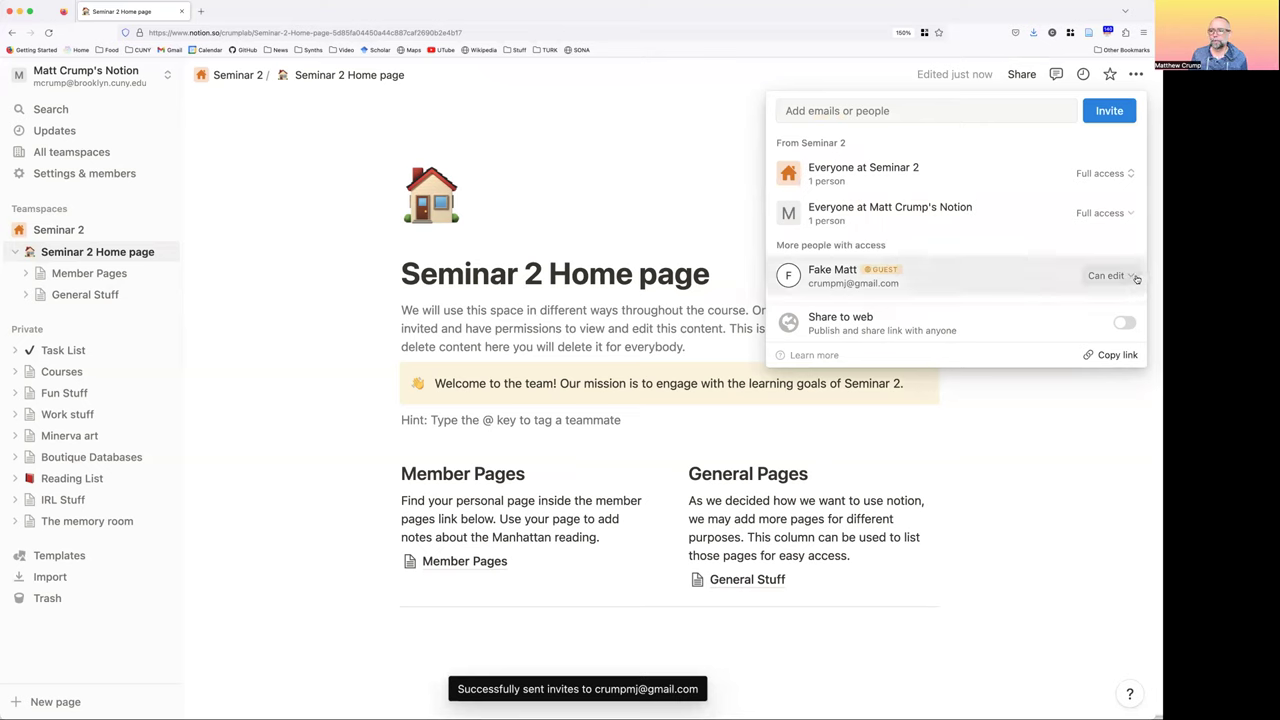
Keep the guest's Can edit permission and close the sharing popup
click(1135, 278)
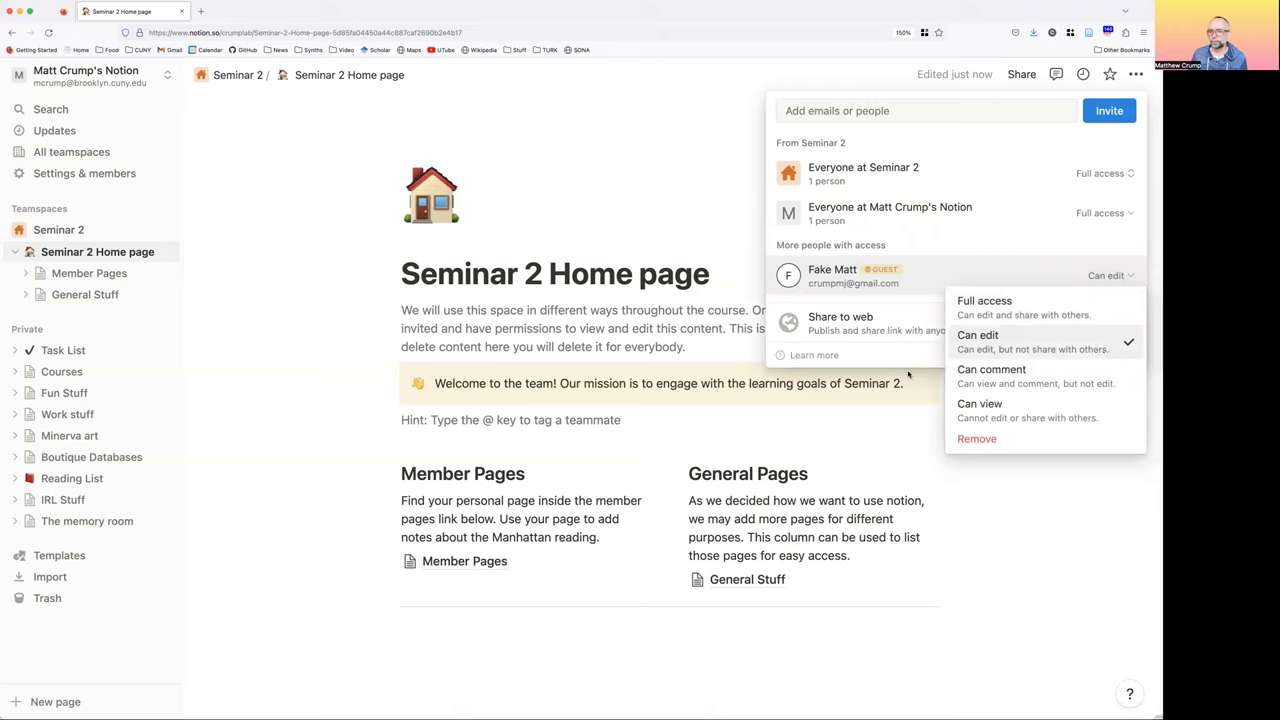
key(Down)
key(Escape)
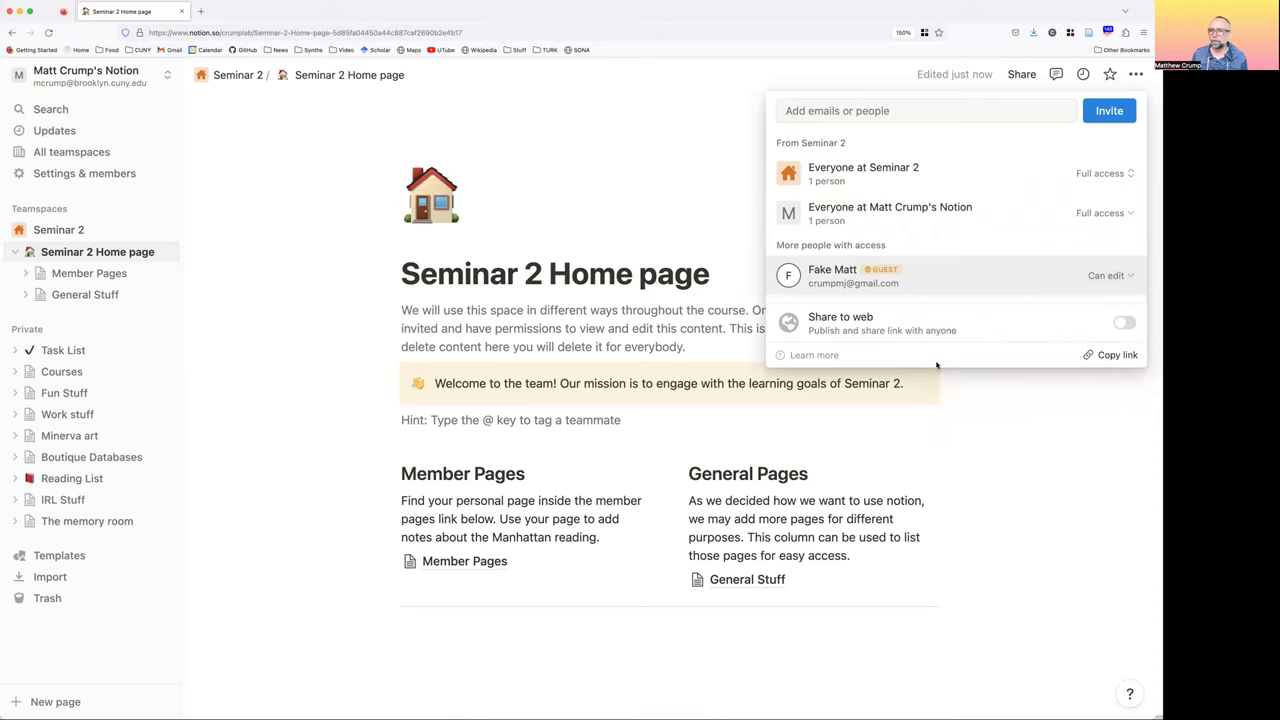
click(723, 126)
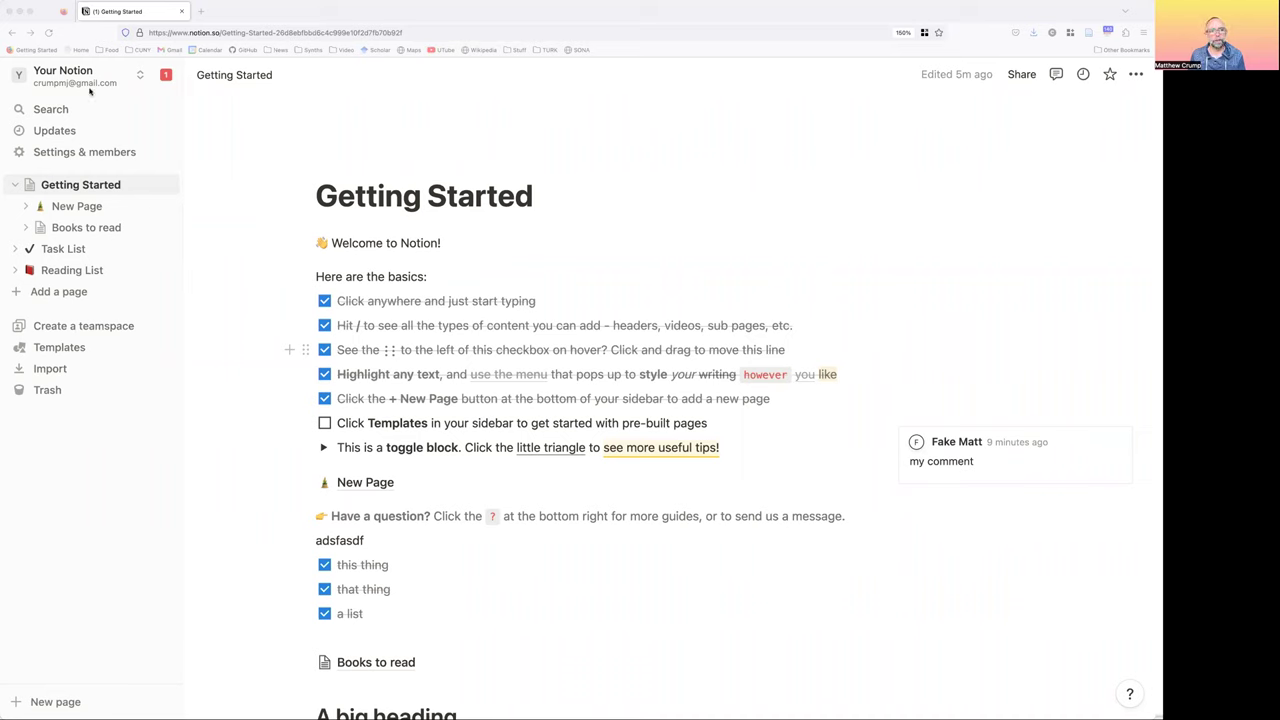
Switch to the shared class workspace and open the page invitation in its inbox
click(167, 78)
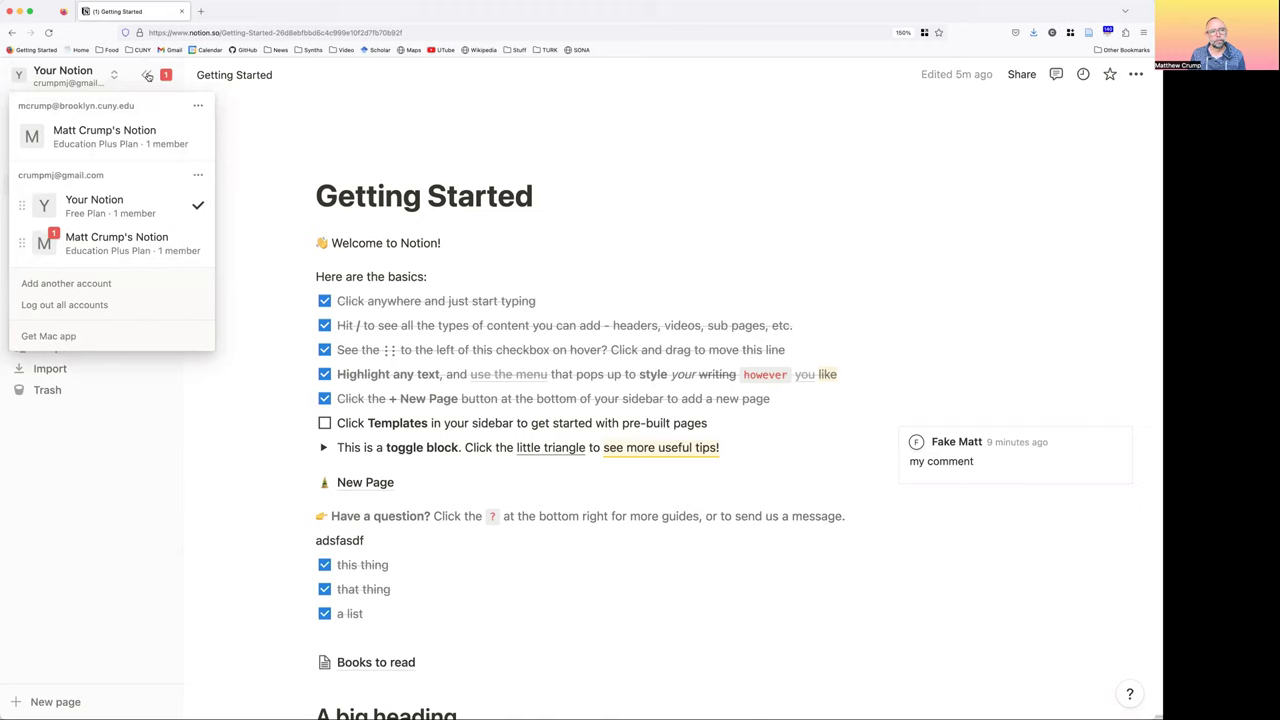
click(147, 76)
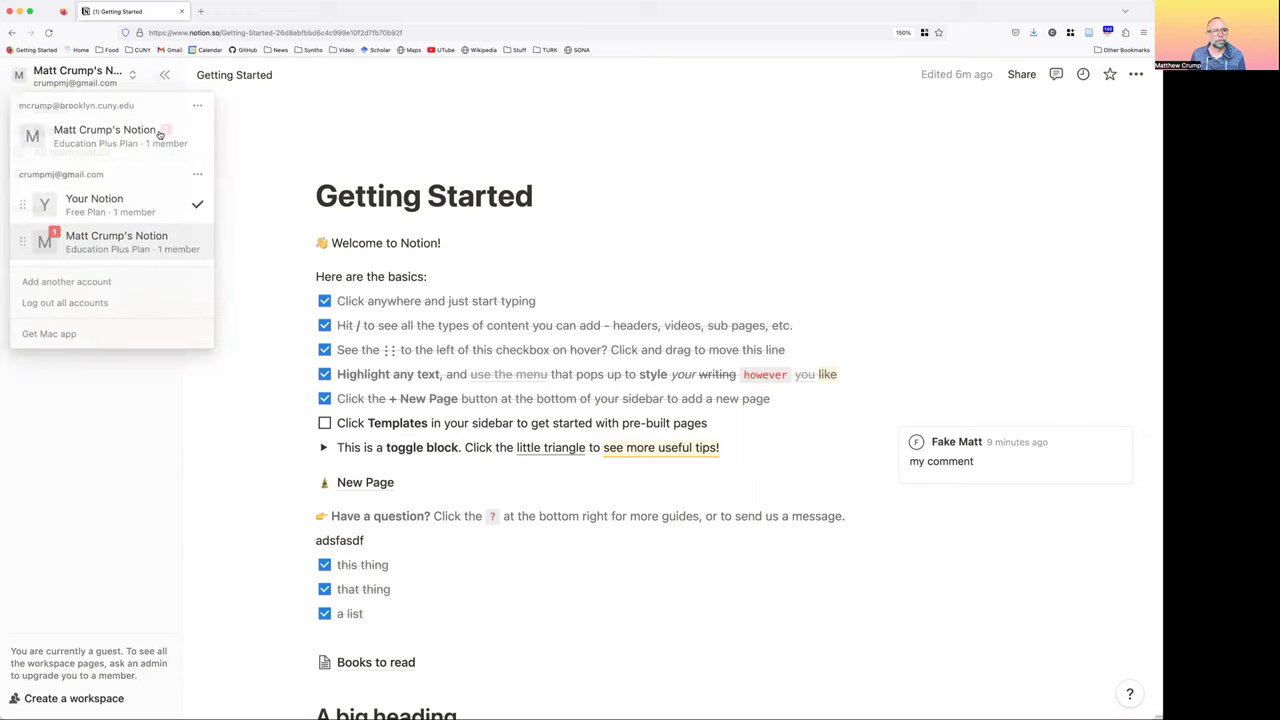
click(161, 133)
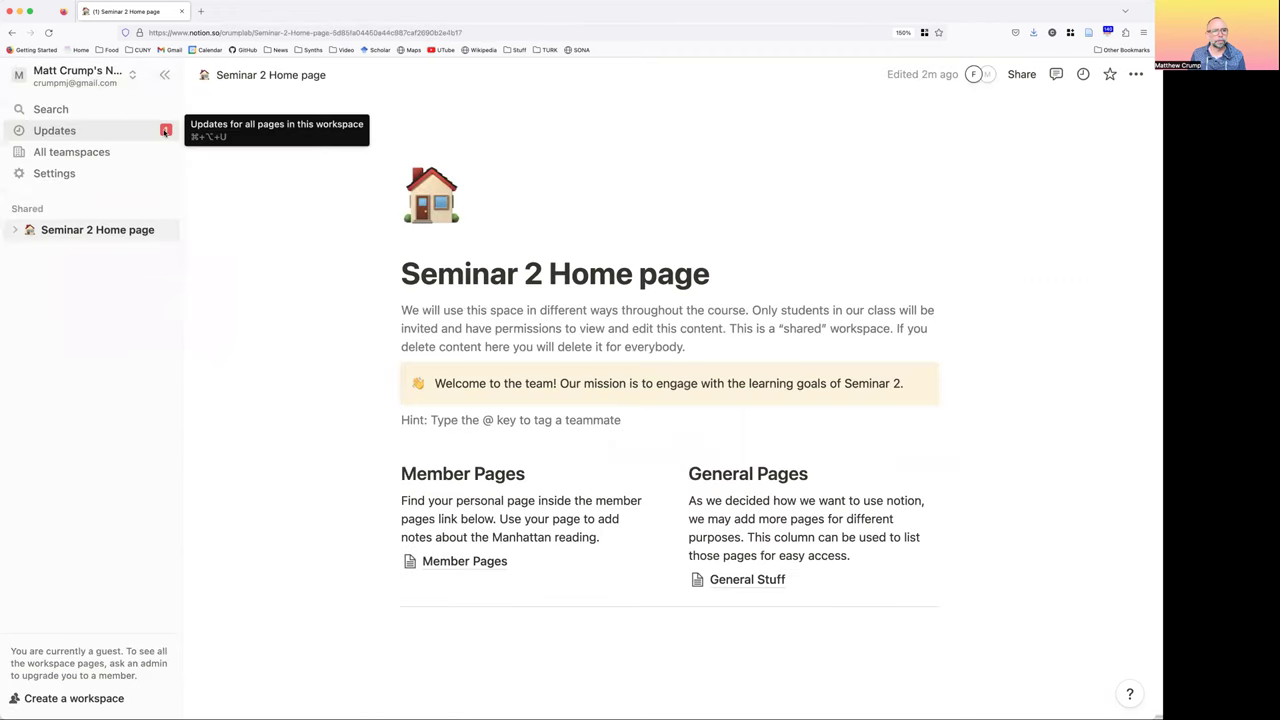
click(165, 132)
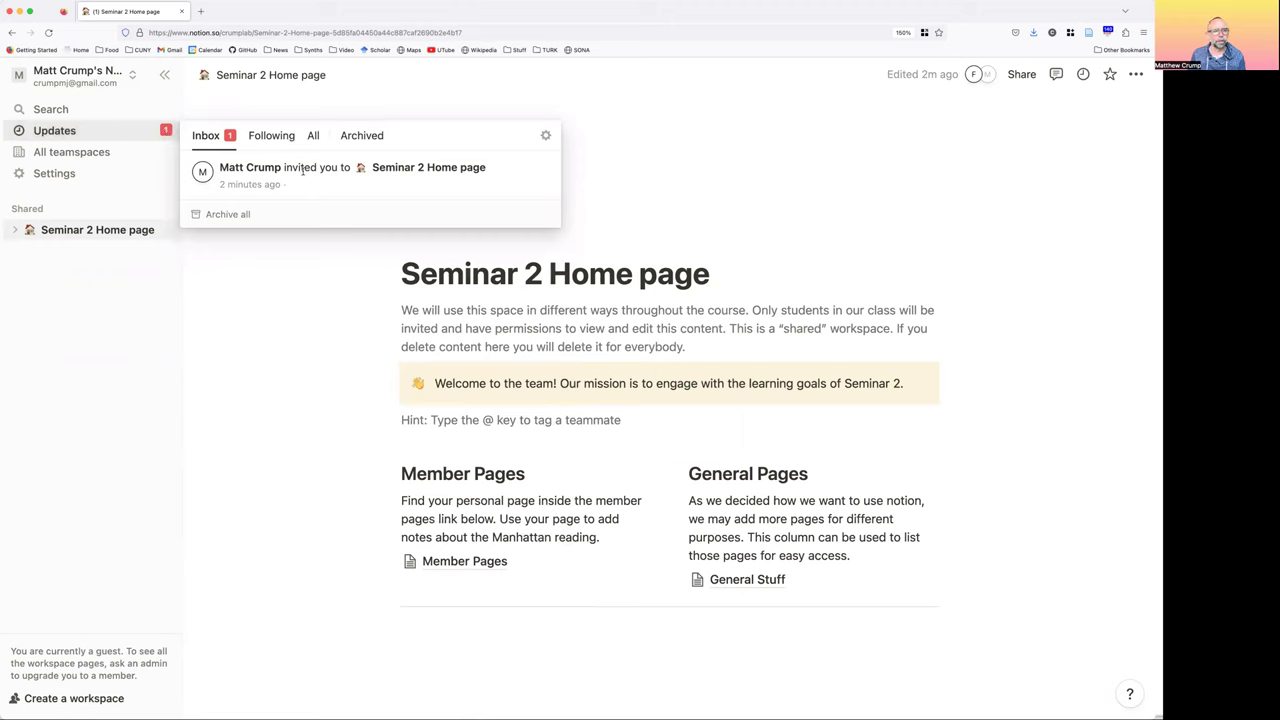
click(441, 171)
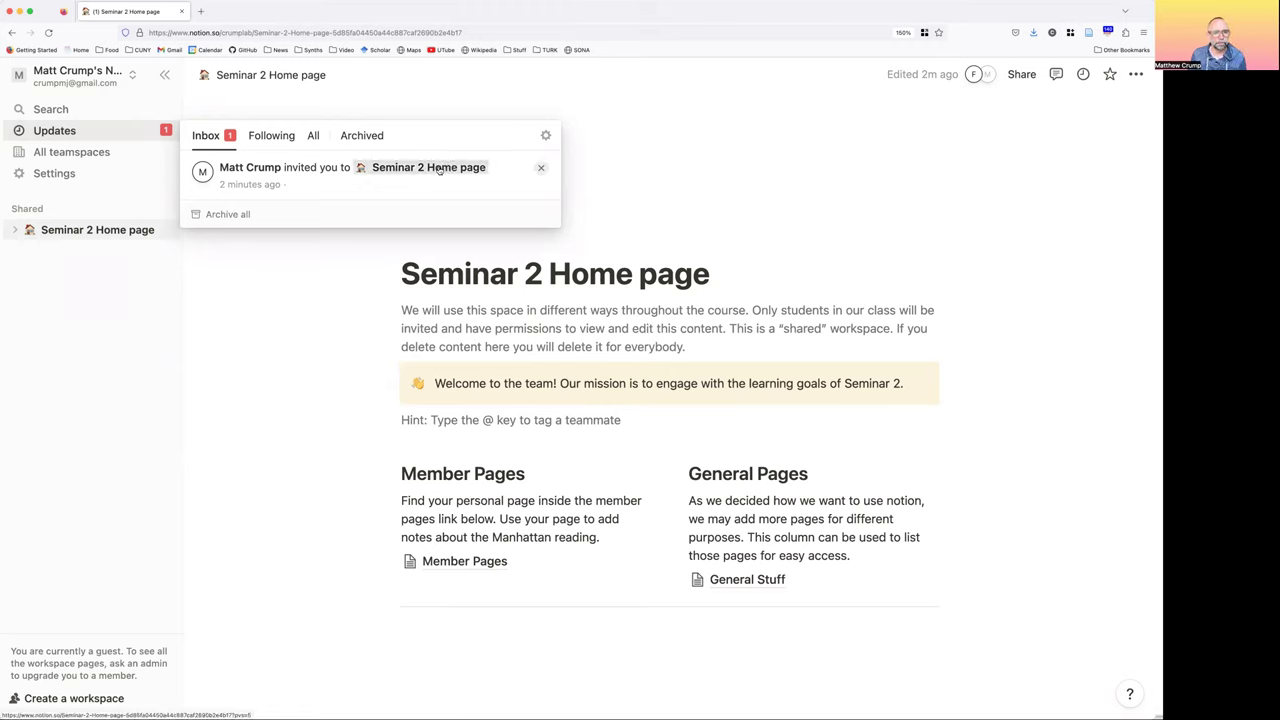
click(166, 134)
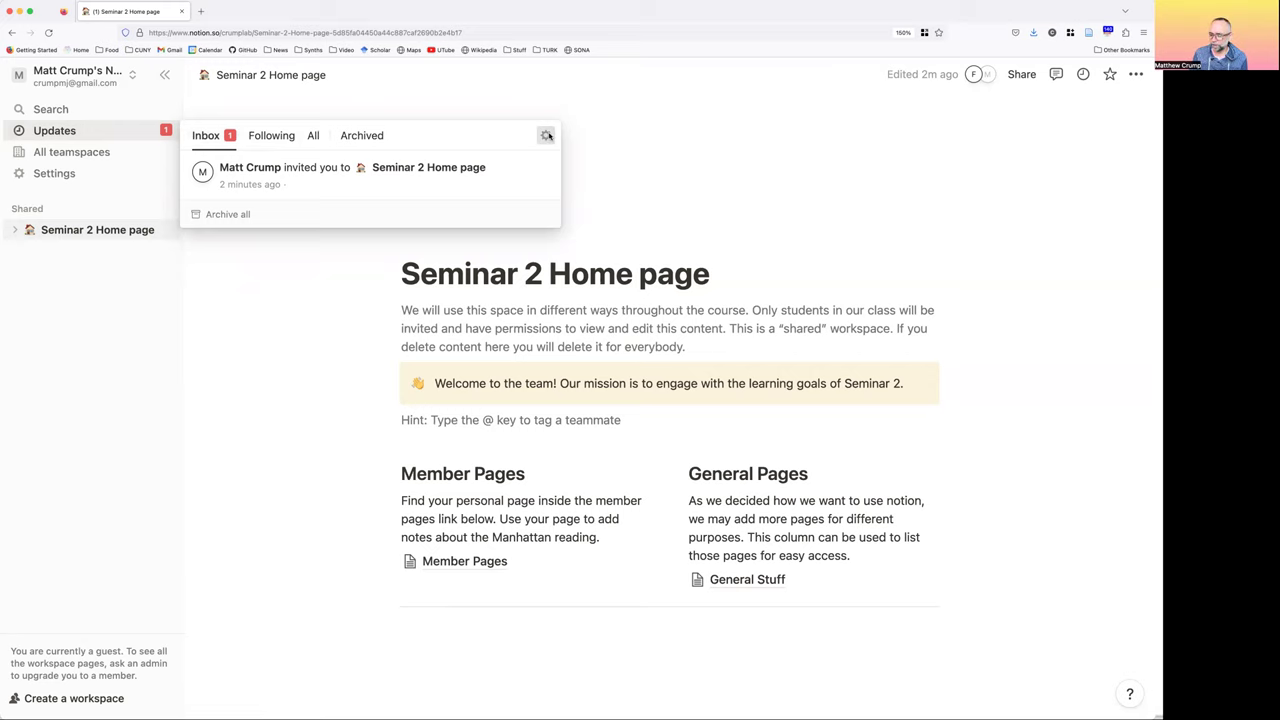
Review My notifications & settings, then close the settings
click(547, 135)
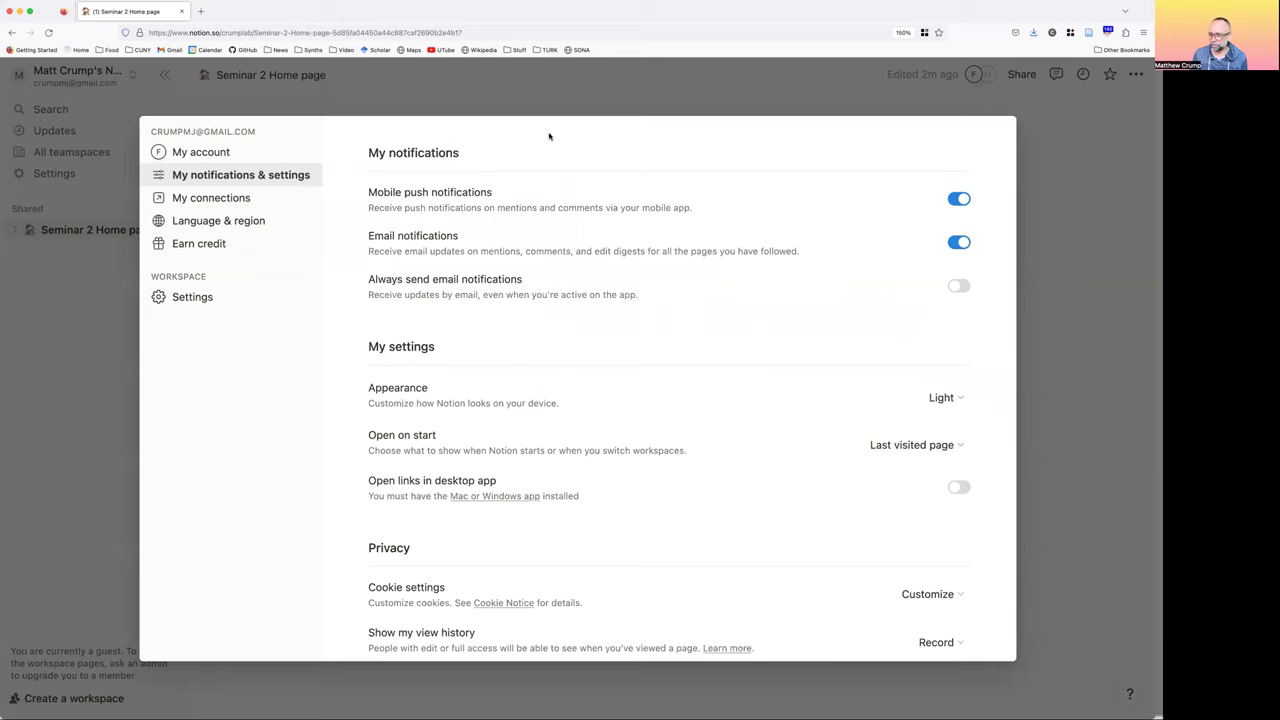
scroll(549, 136, up, 1)
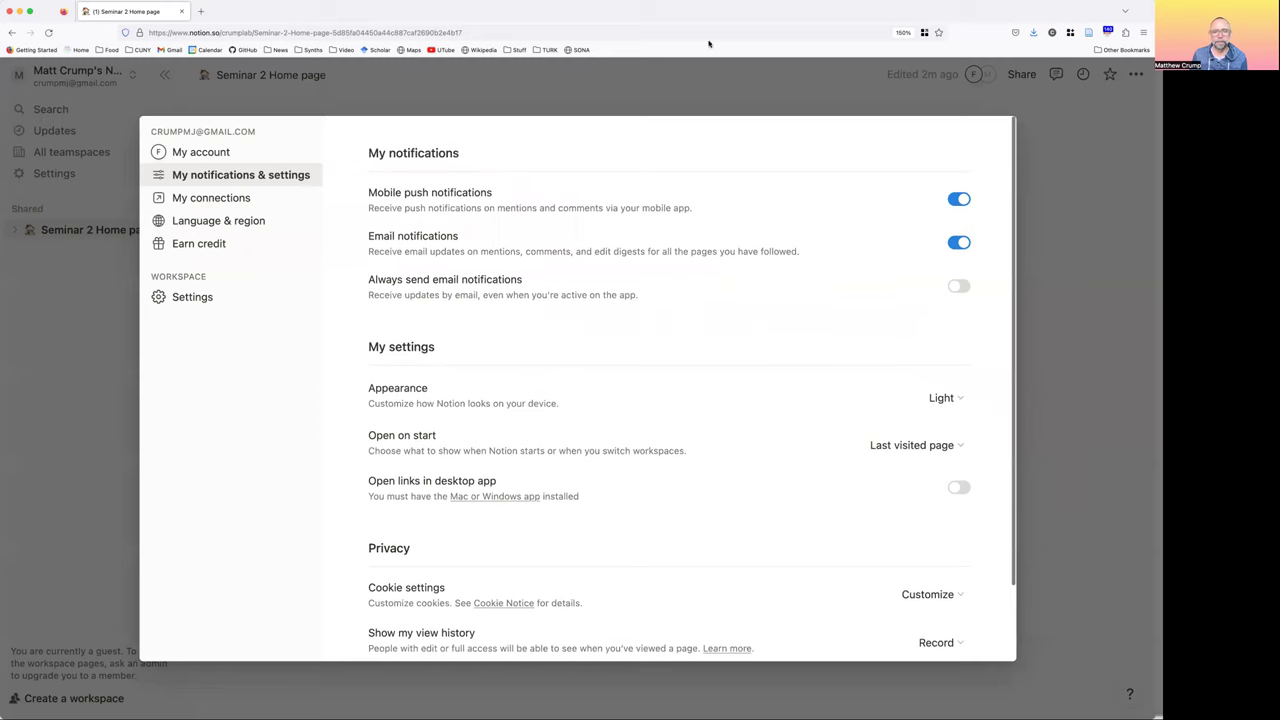
click(1069, 167)
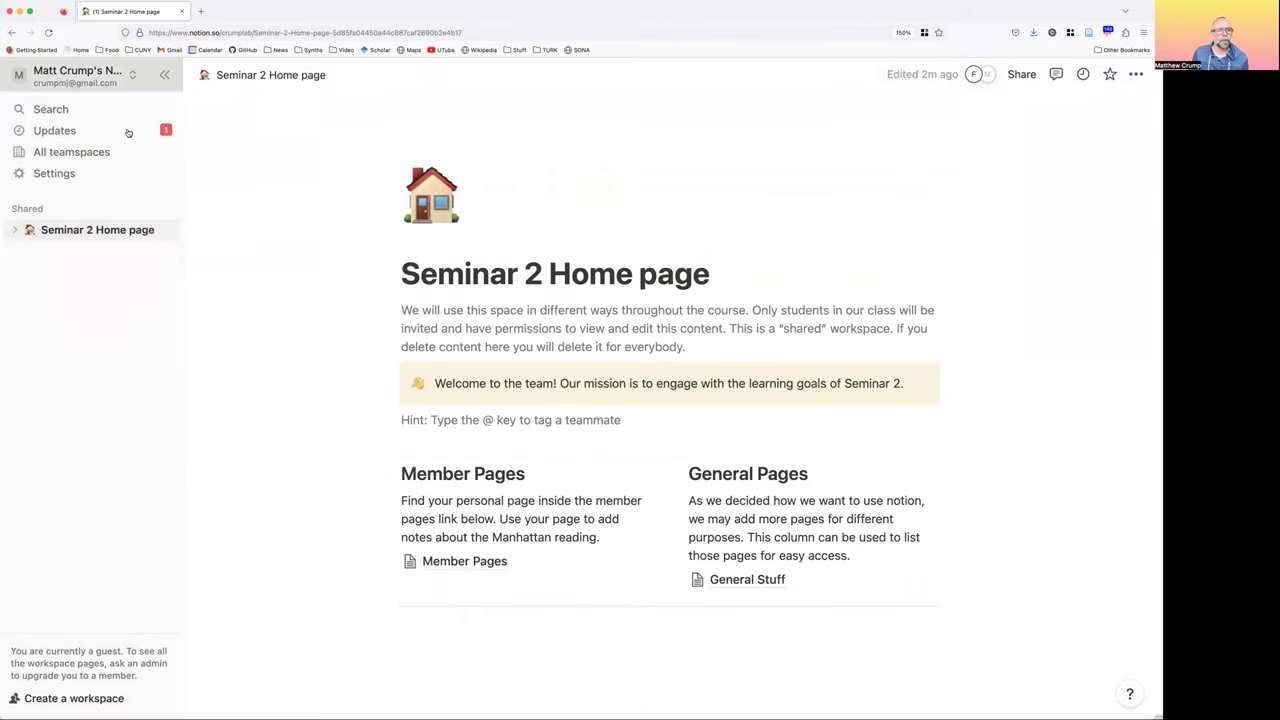
click(131, 76)
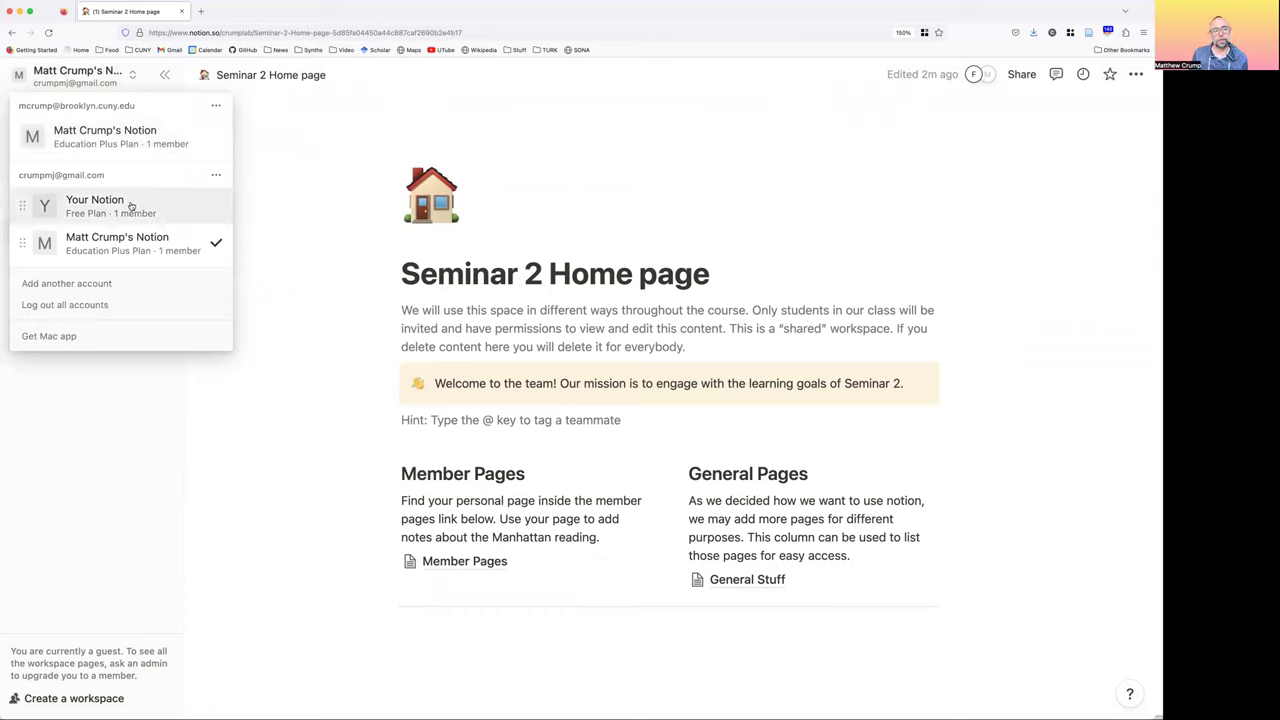
Visit Your Notion, switch back to Seminar 2, and expand Seminar 2 Home page's subpages
click(91, 204)
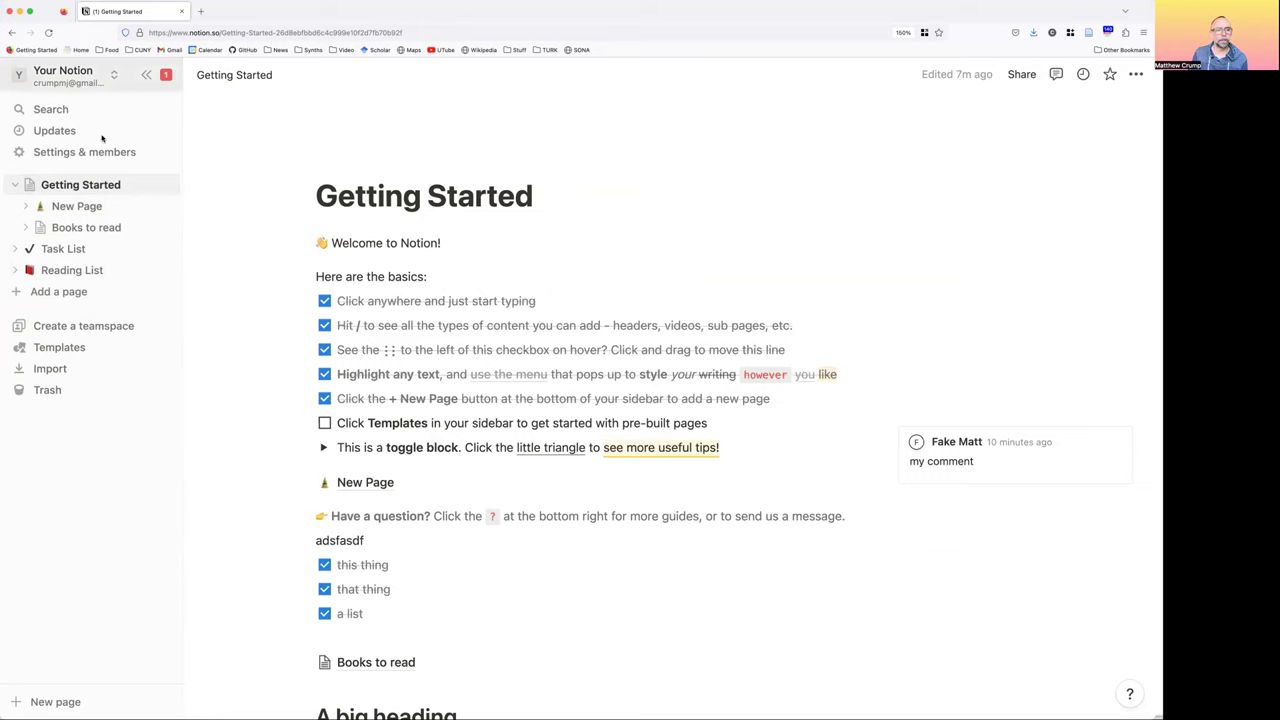
click(88, 74)
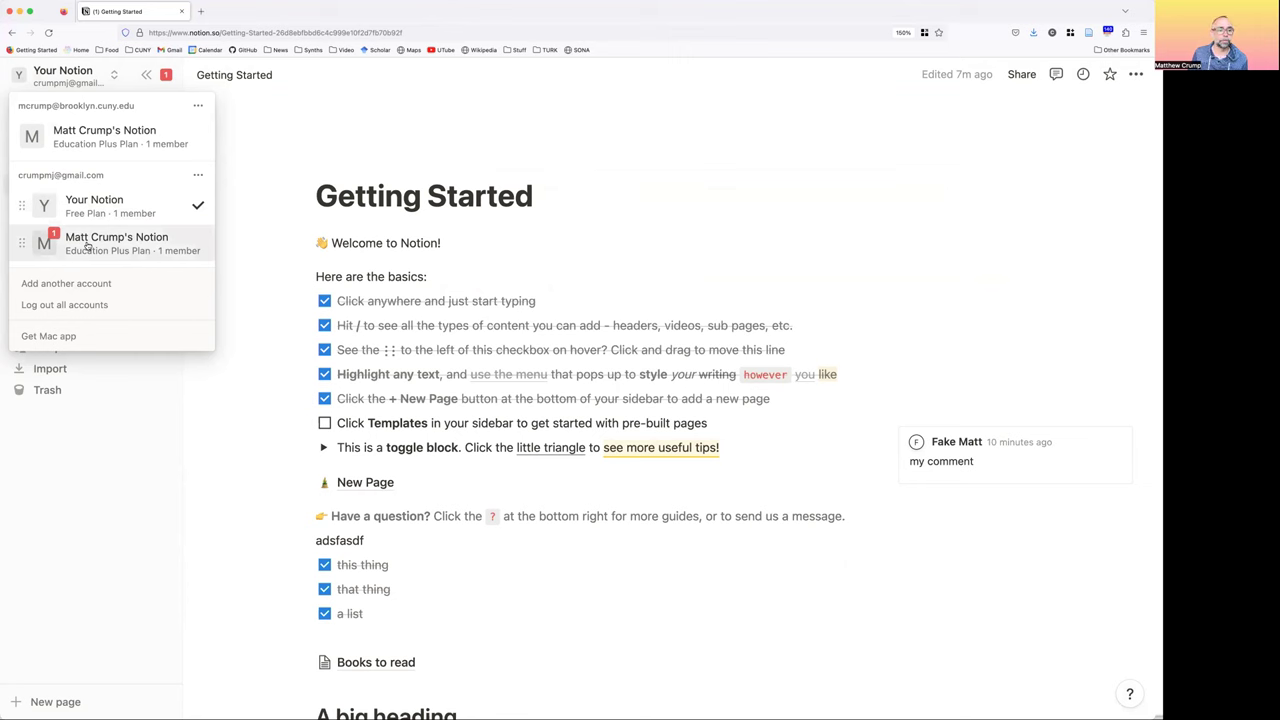
click(87, 245)
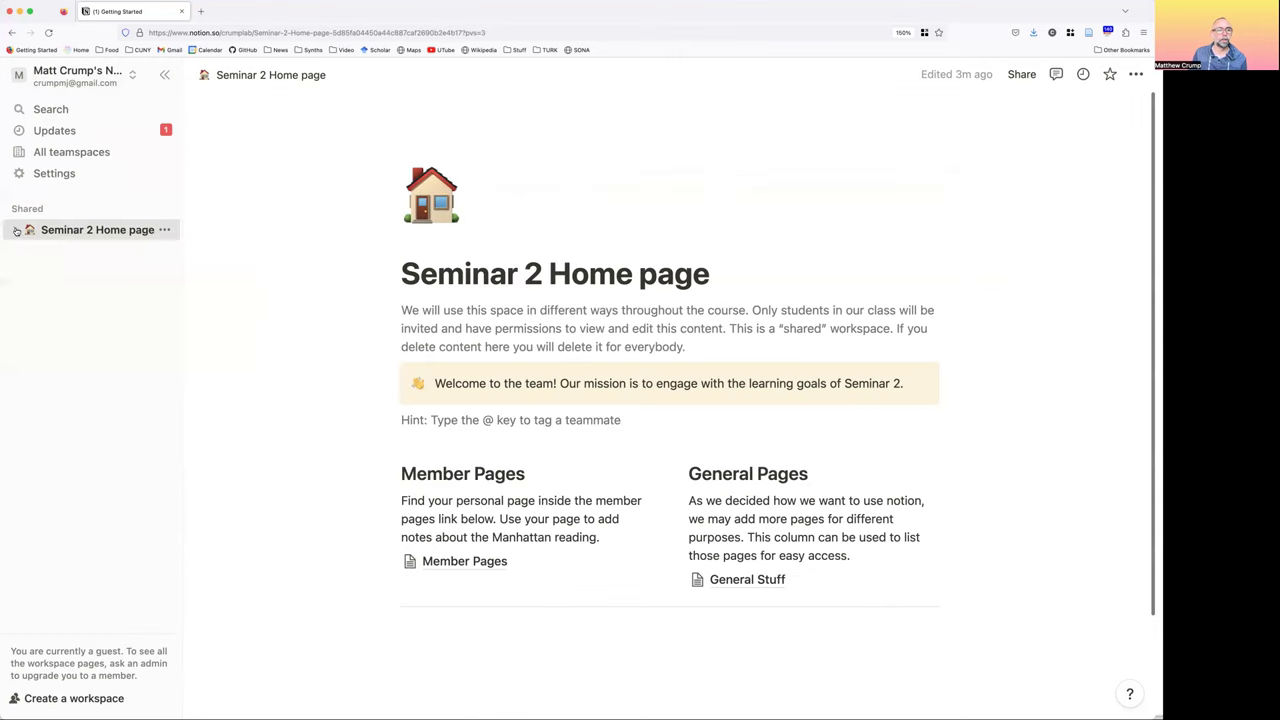
click(16, 230)
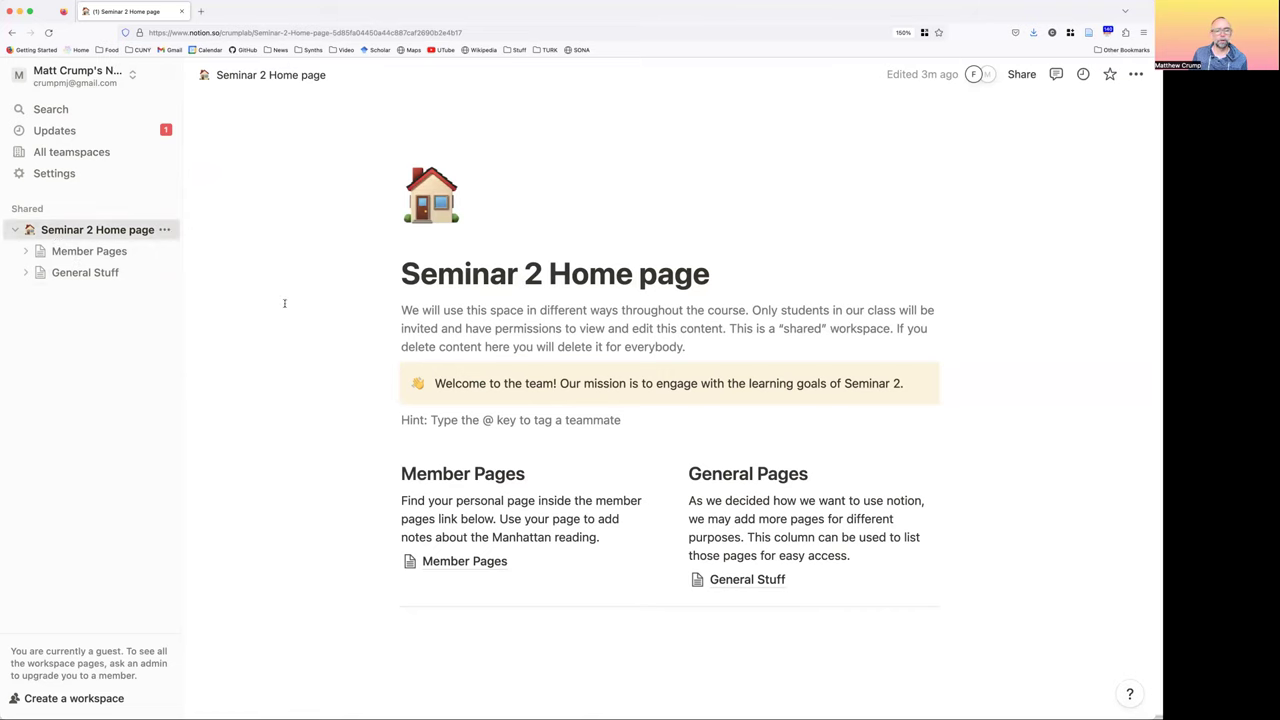
Open the Matt page via Member Pages and add 'add some stuff.' as its second line
scroll(470, 466, down, 2)
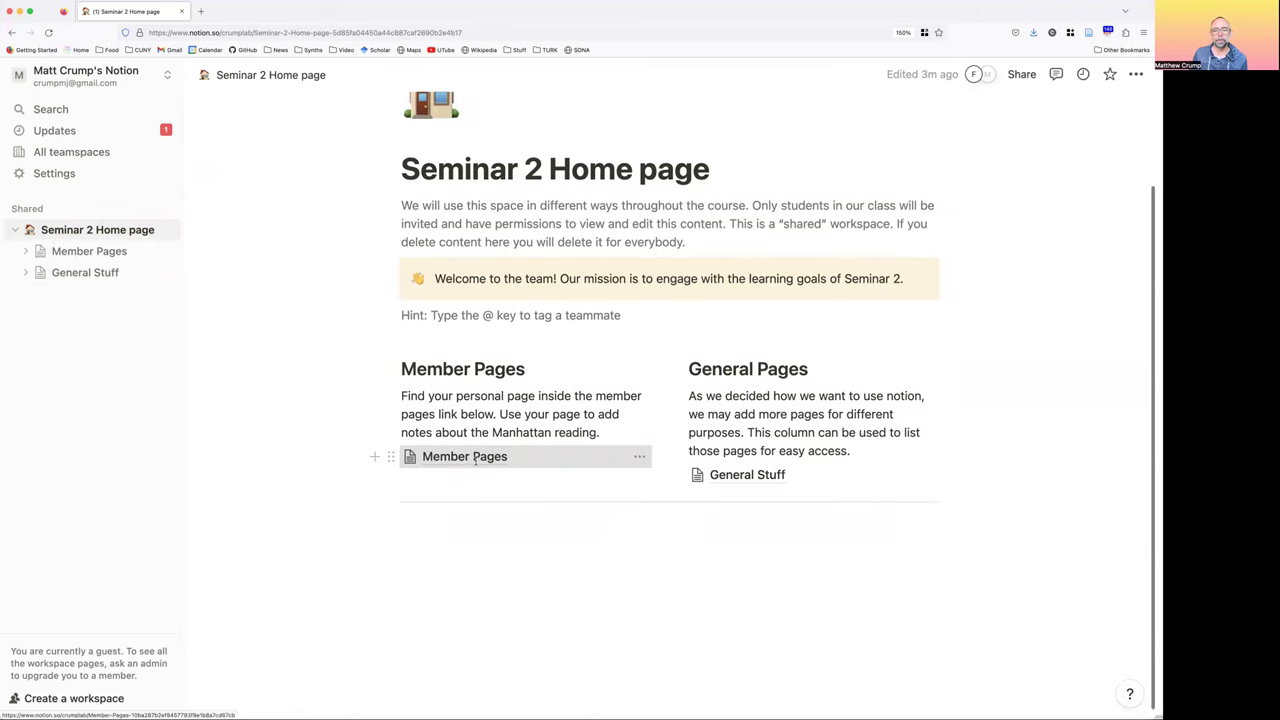
click(465, 456)
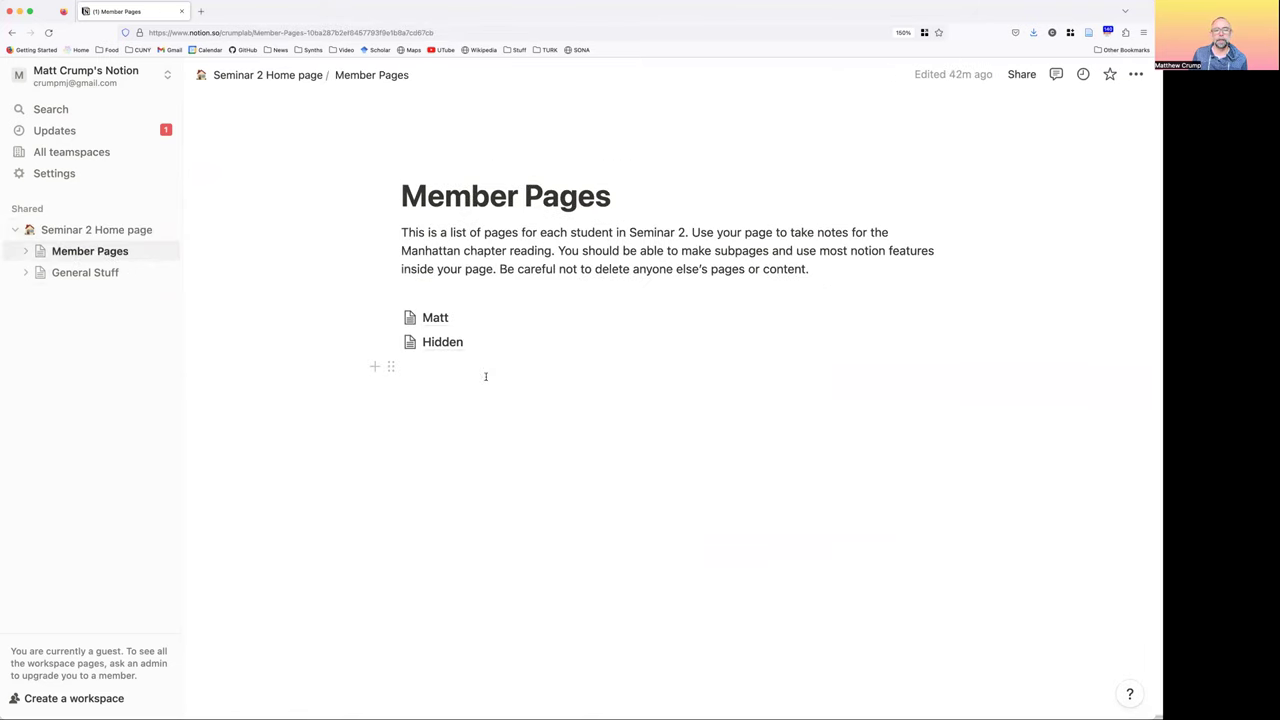
click(431, 316)
click(705, 254)
key(Return)
text(add some stuff.)
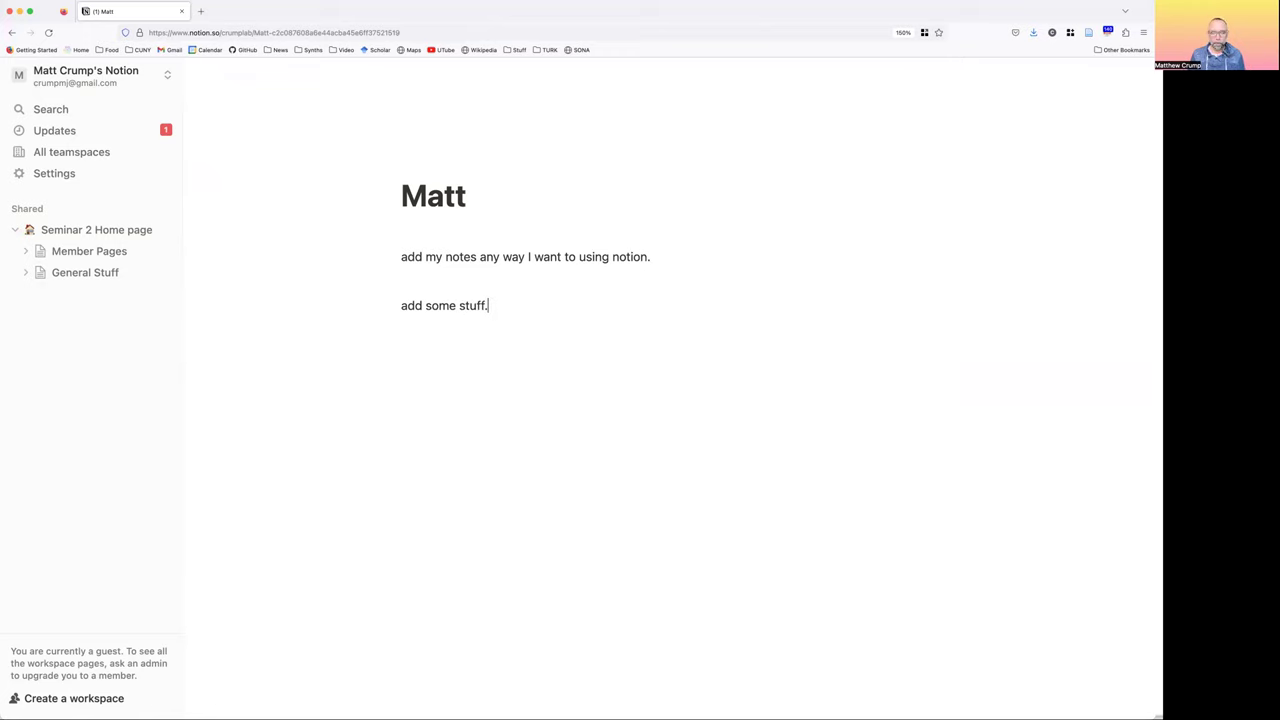
key(Return)
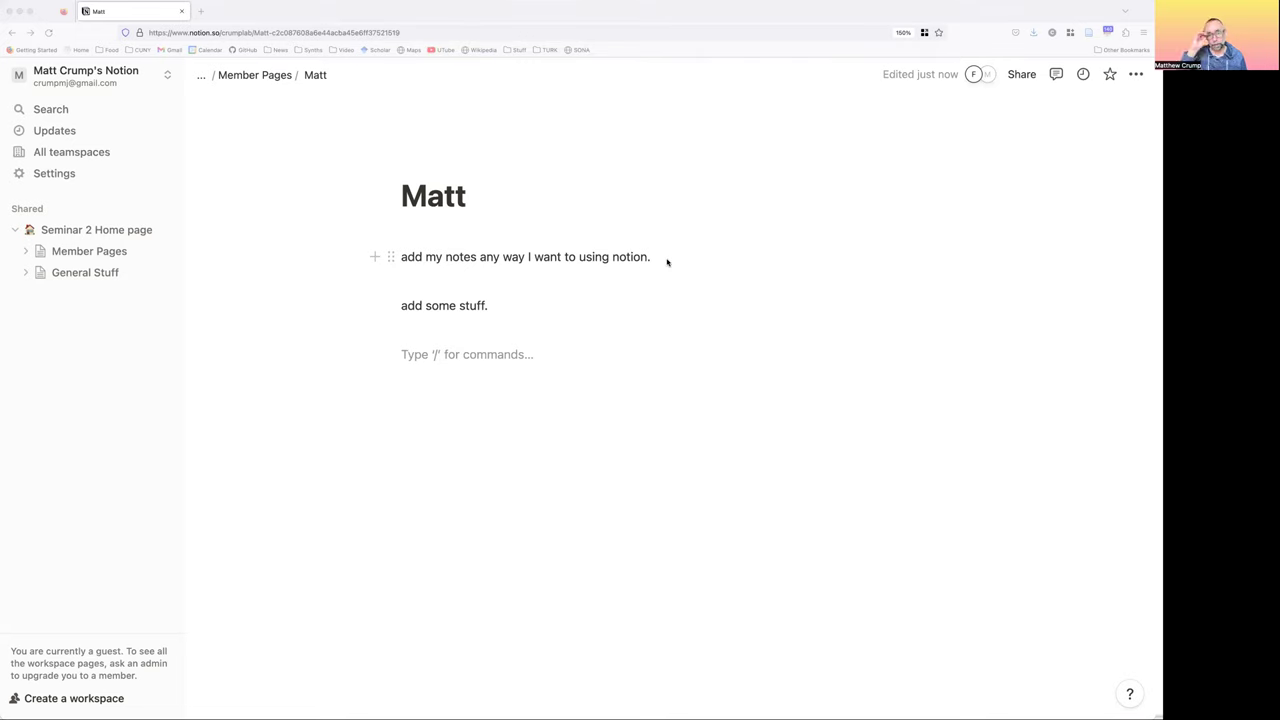
click(592, 293)
key(BackSpace)
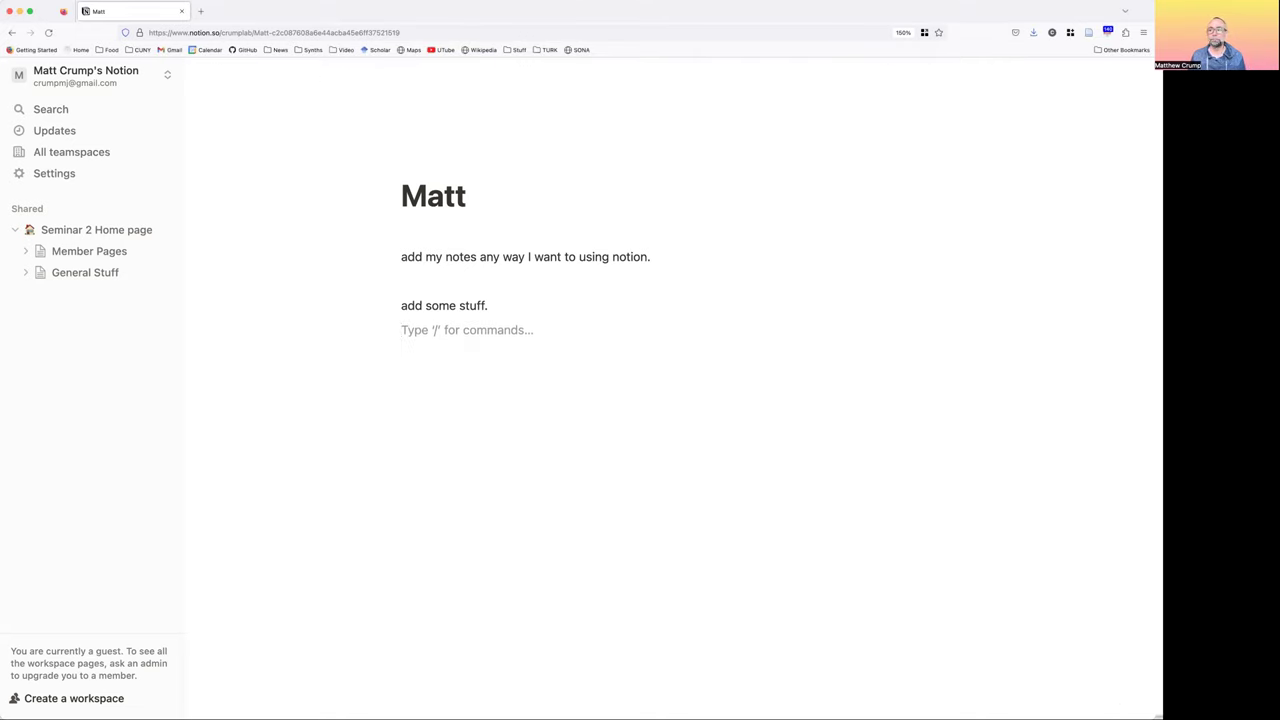
key(Return)
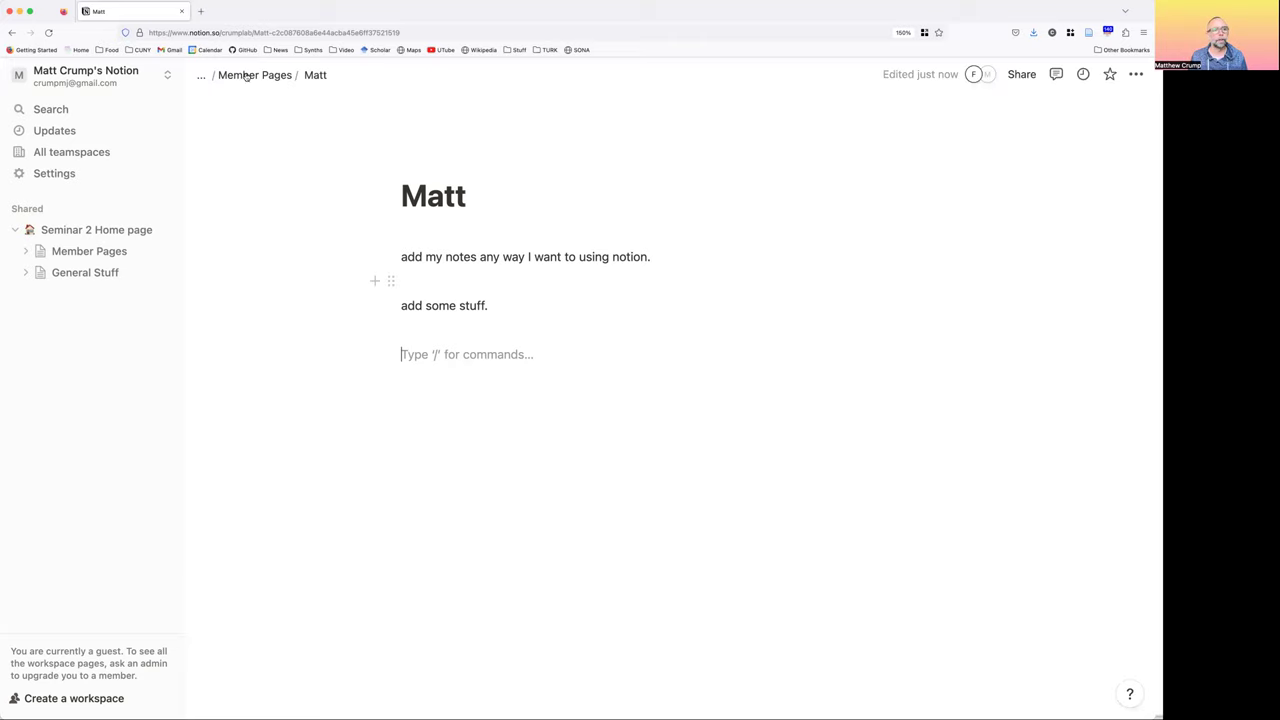
Search 'thomas jefferson pool 2180 1st ave' in a new tab, zoom the map out, return to Notion
click(200, 12)
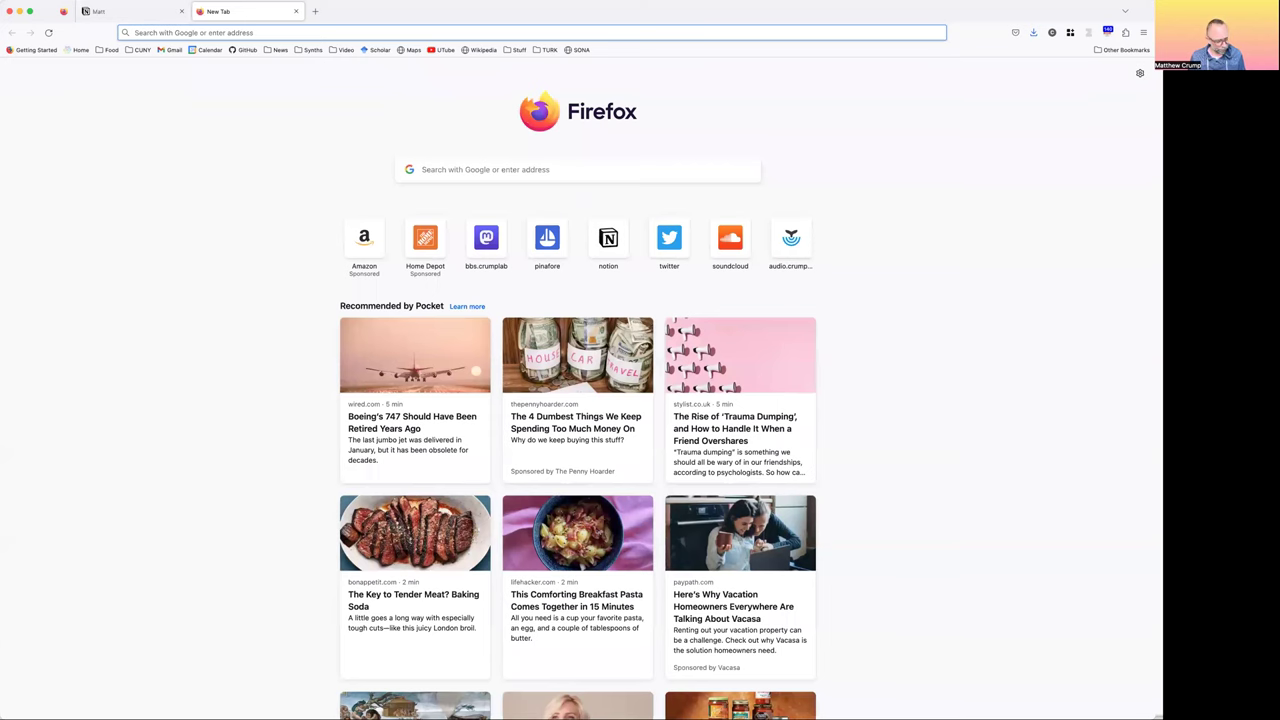
text(thomas jeffer)
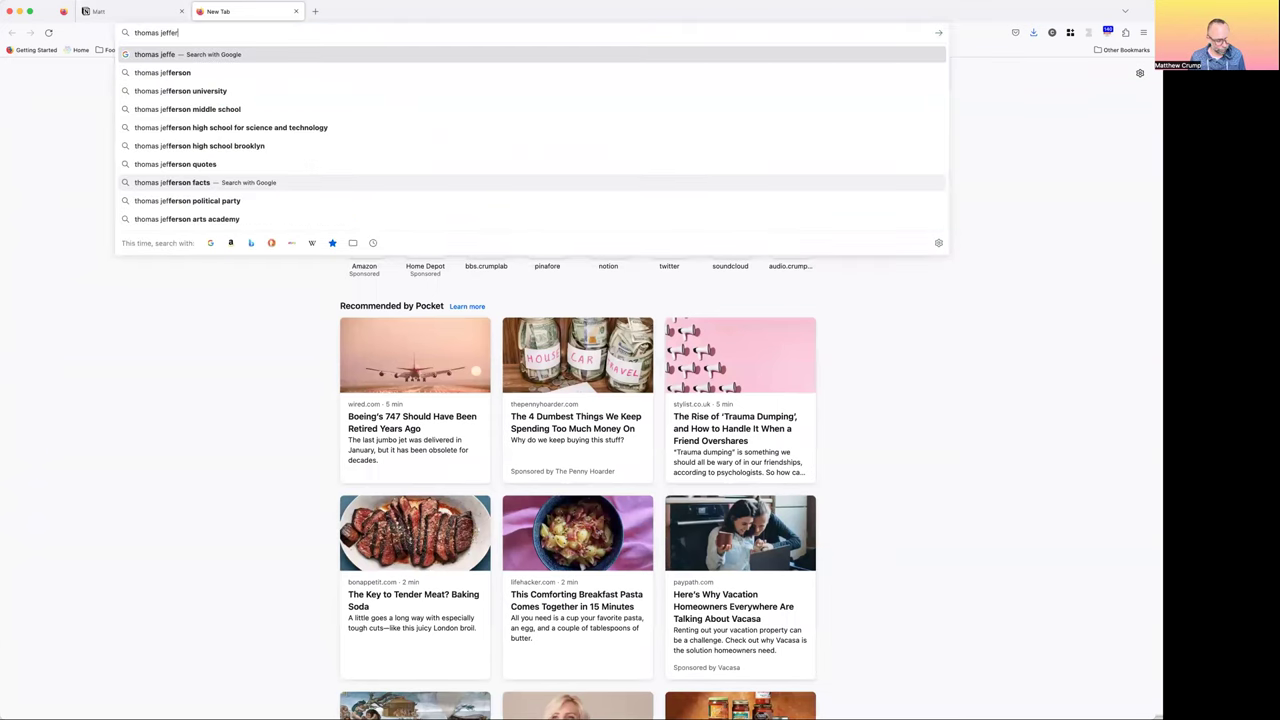
text(son pool 2180)
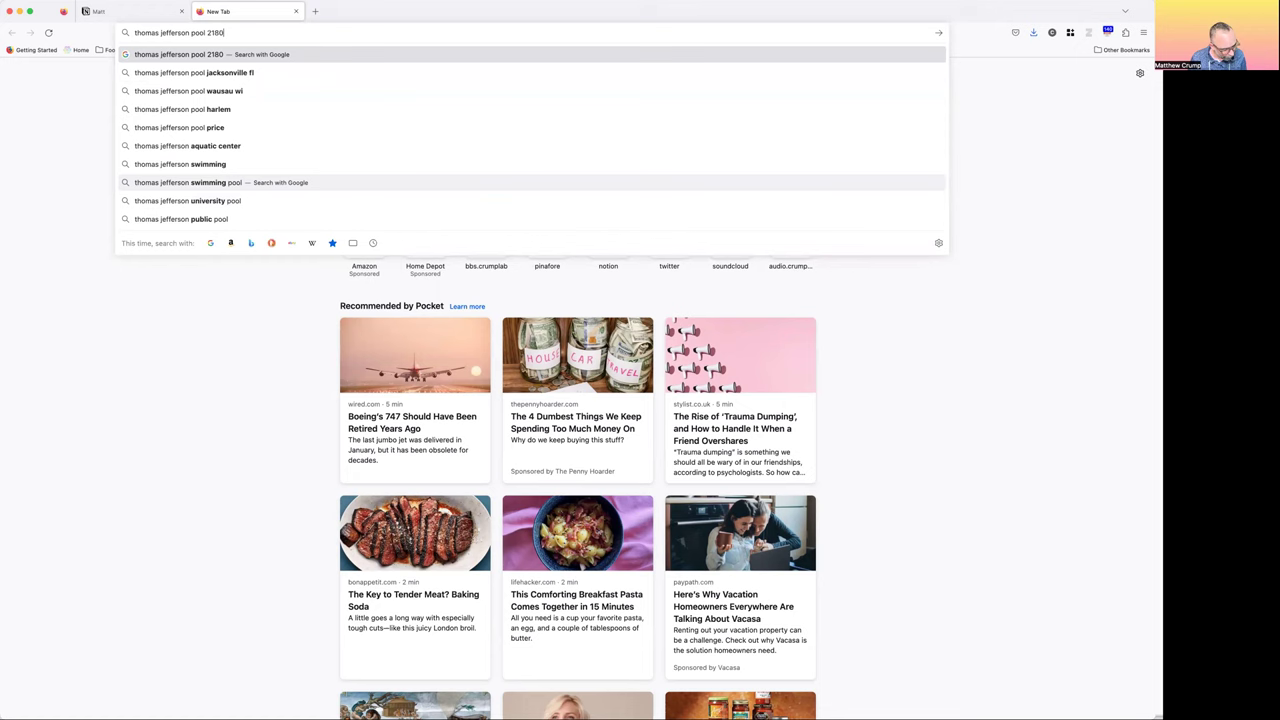
text( 1)
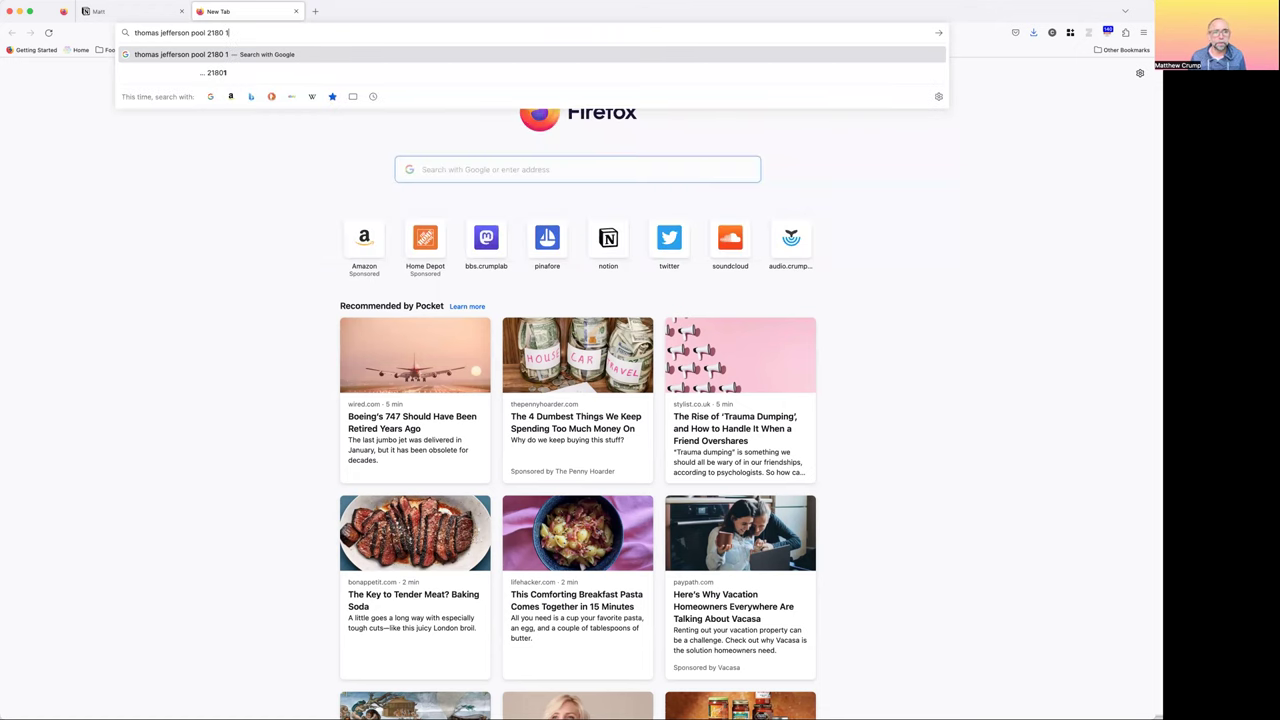
text(st ave)
key(Return)
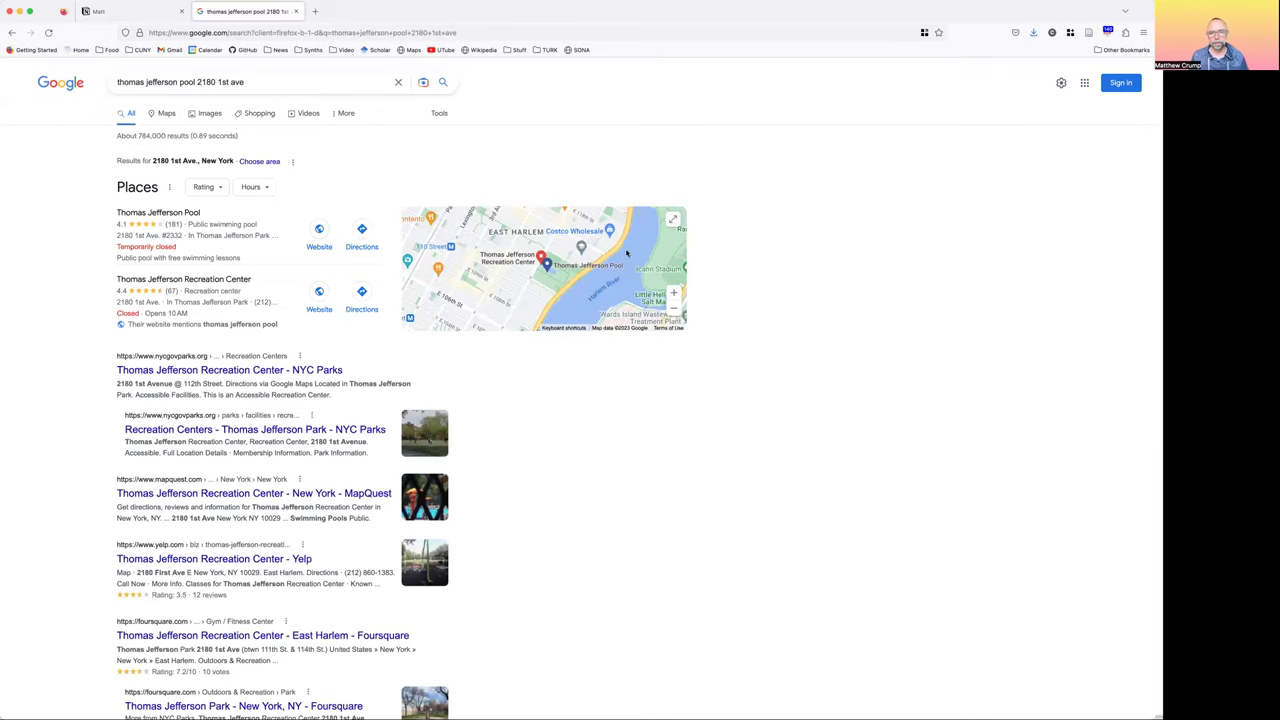
click(597, 266)
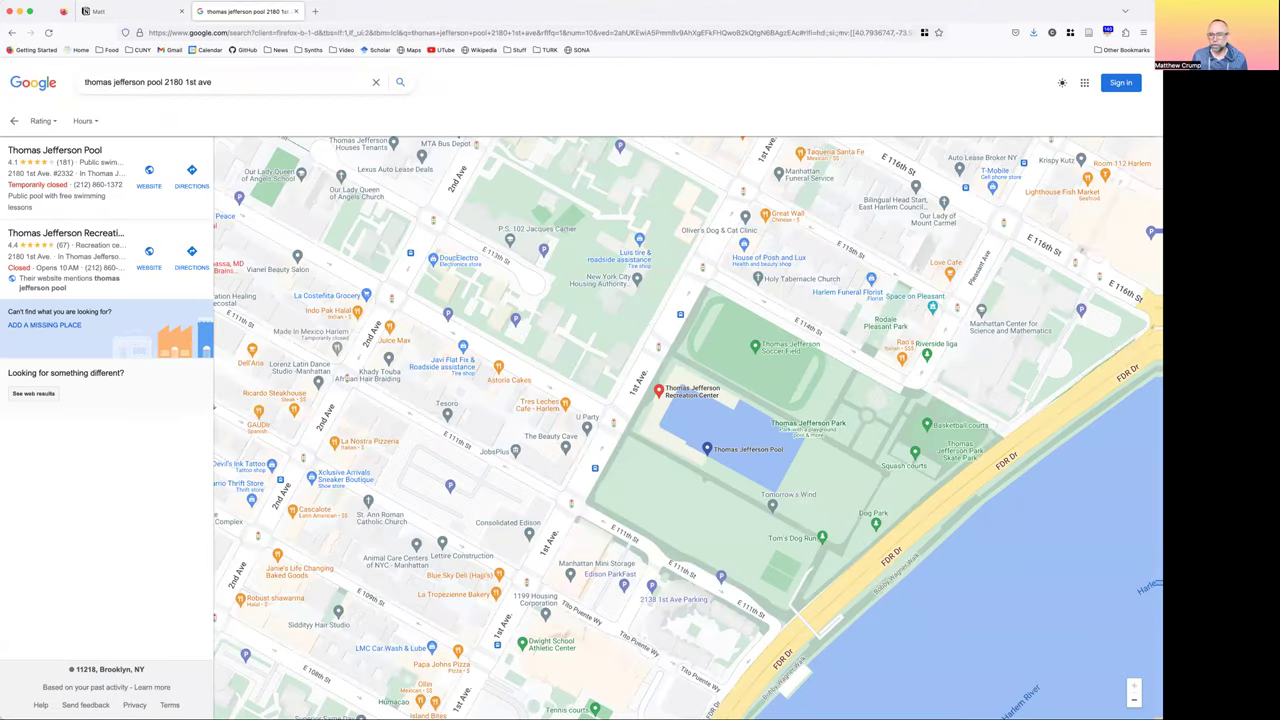
click(1134, 700)
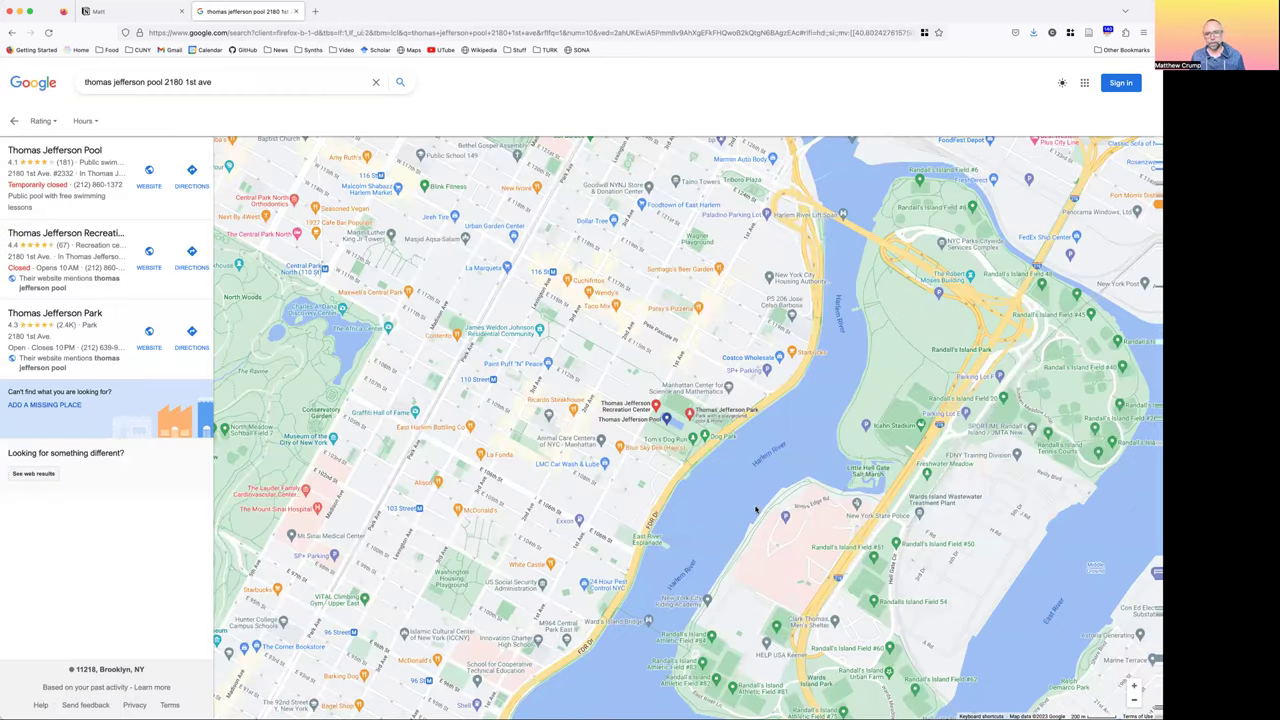
scroll(755, 507, down, 3)
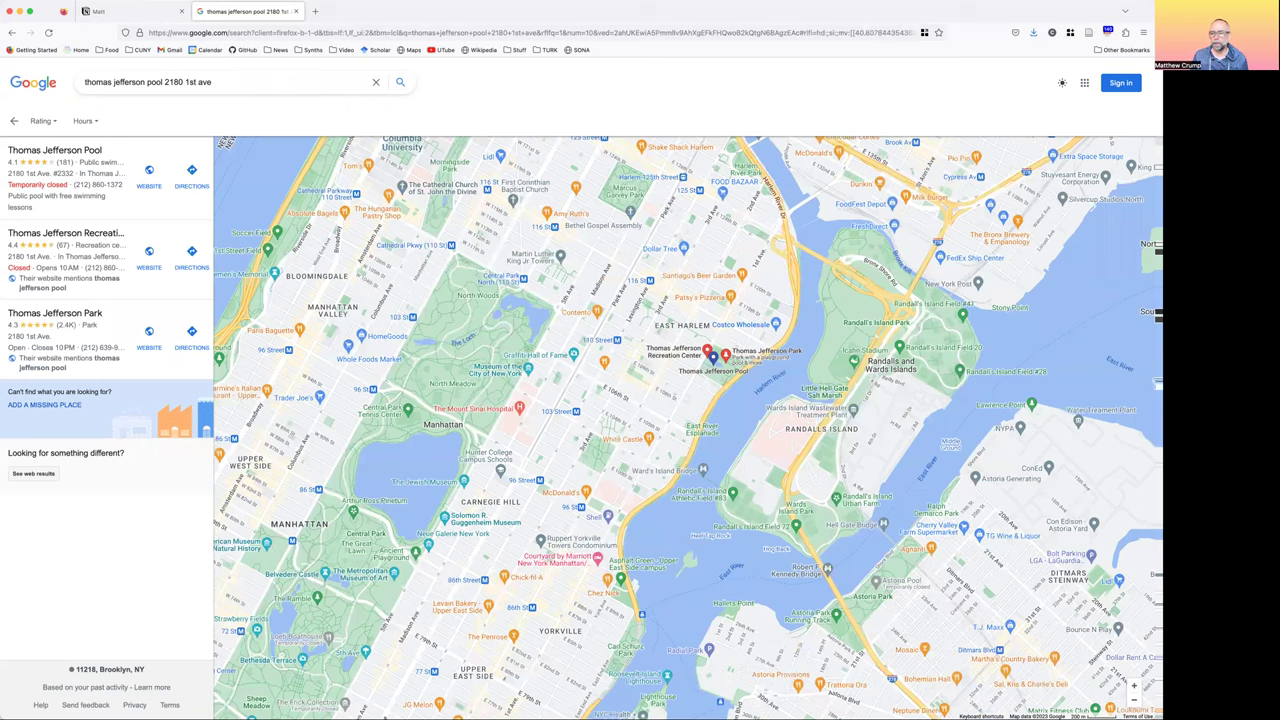
key(ctrl+shift+Tab)
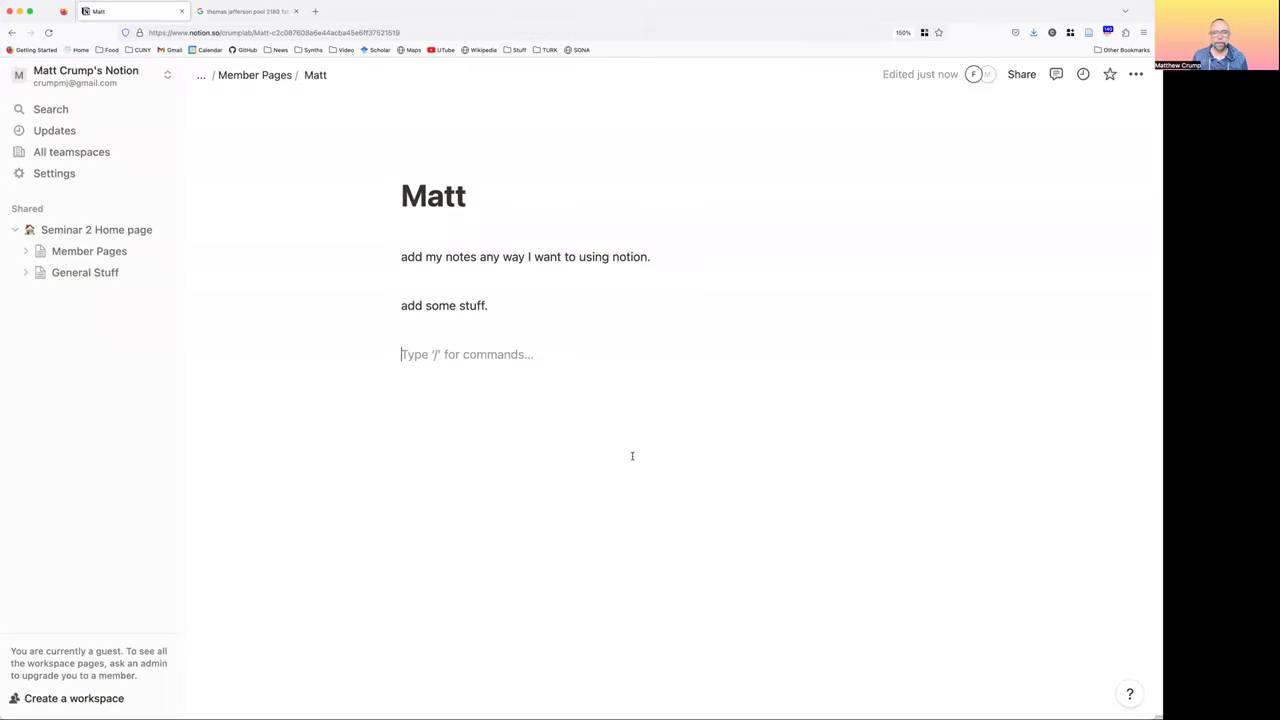
Paste the map screenshot into the Matt page and add a 'Jefferson Pool' heading above it
key(super+v)
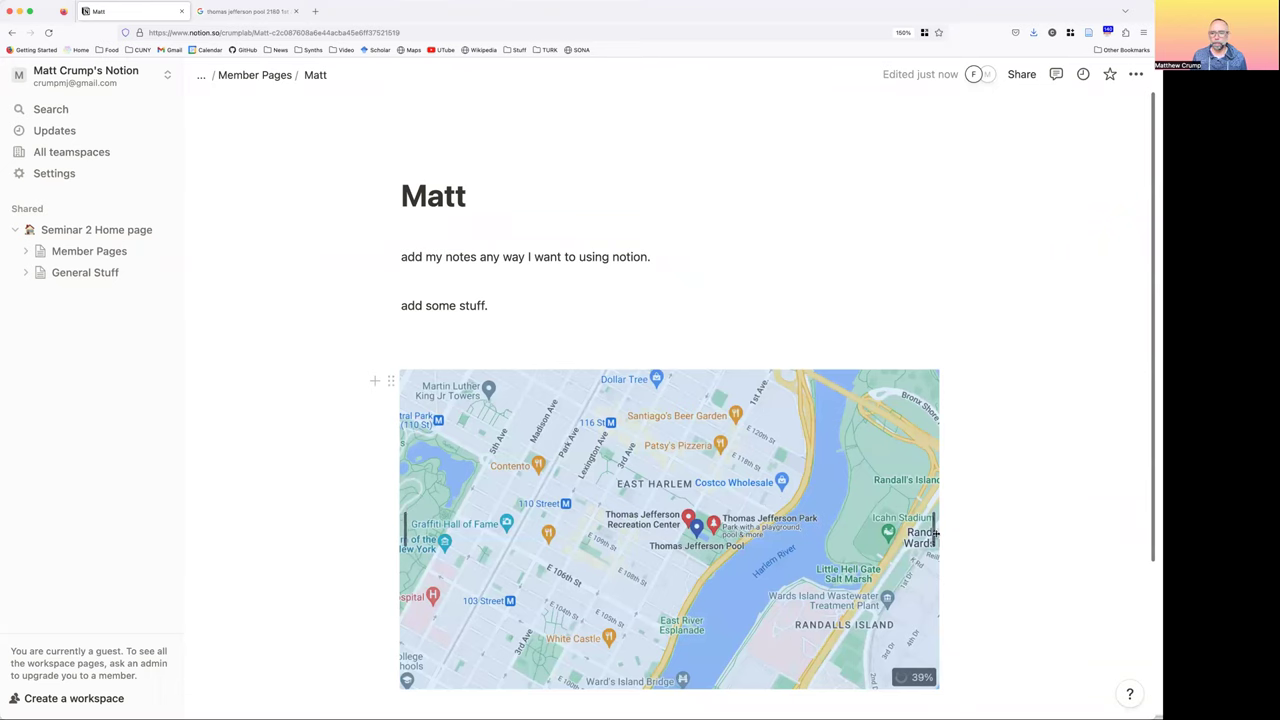
click(660, 357)
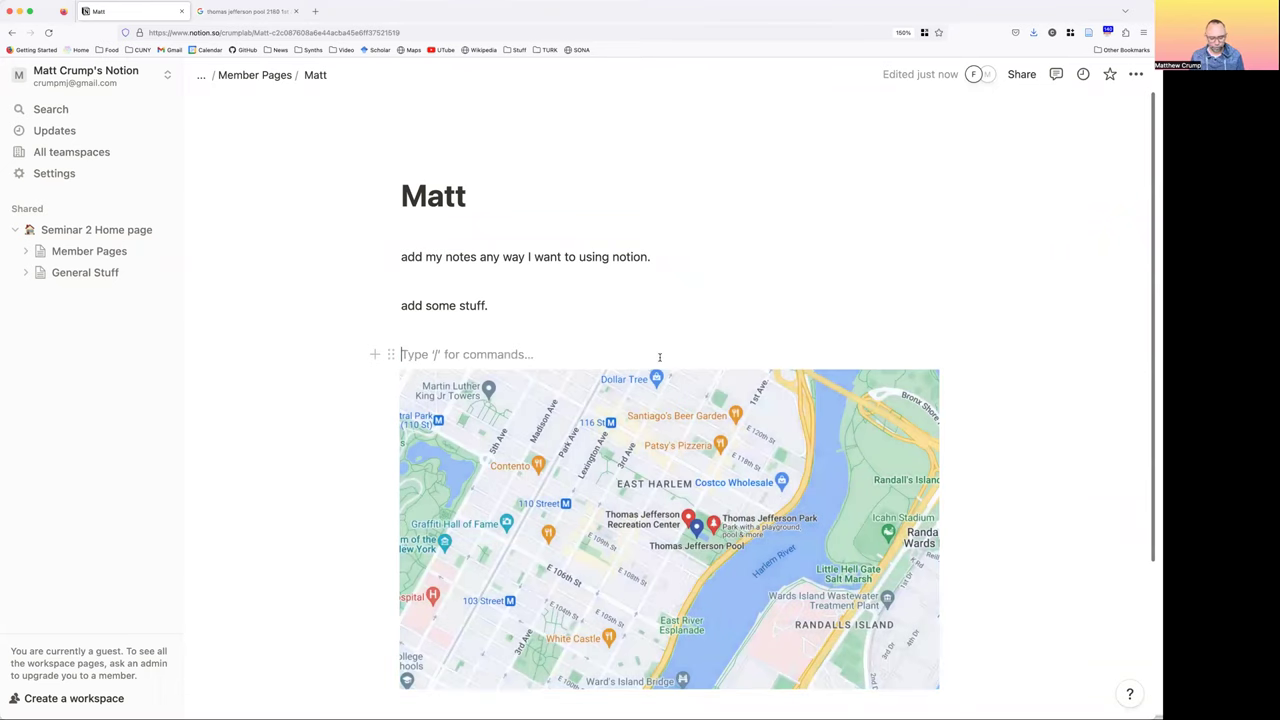
text(###)
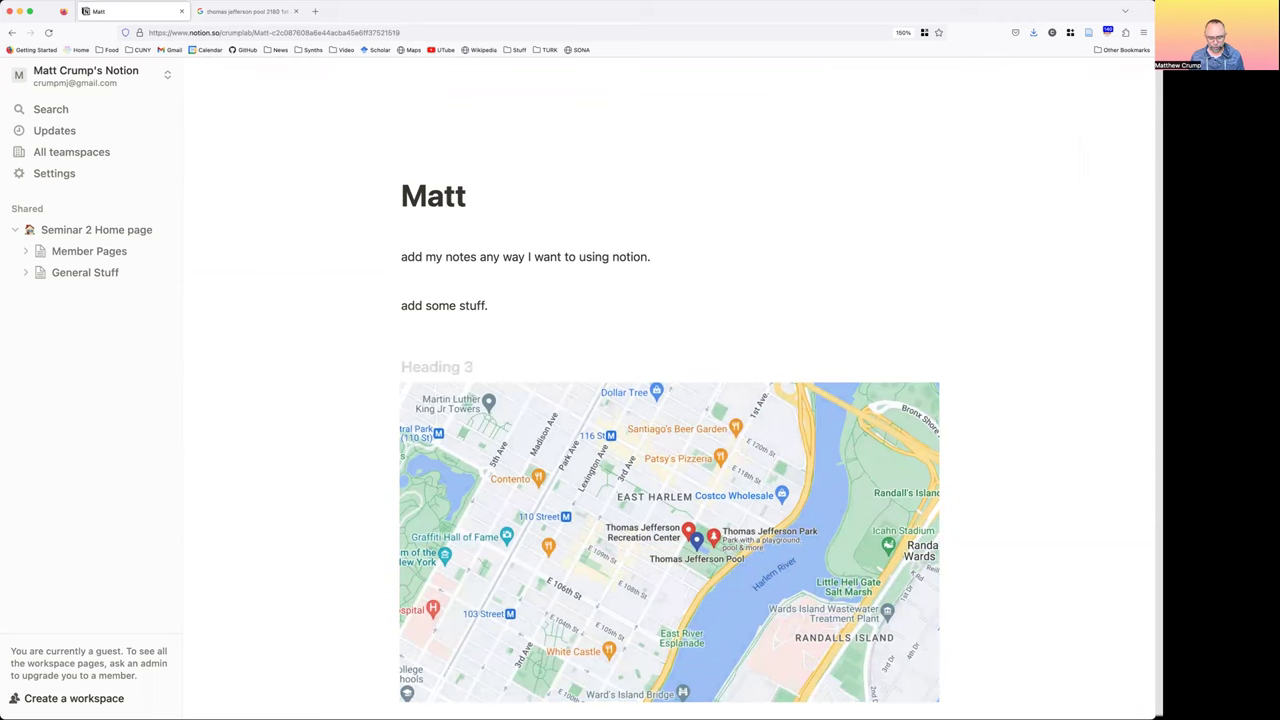
text( Jefferson )
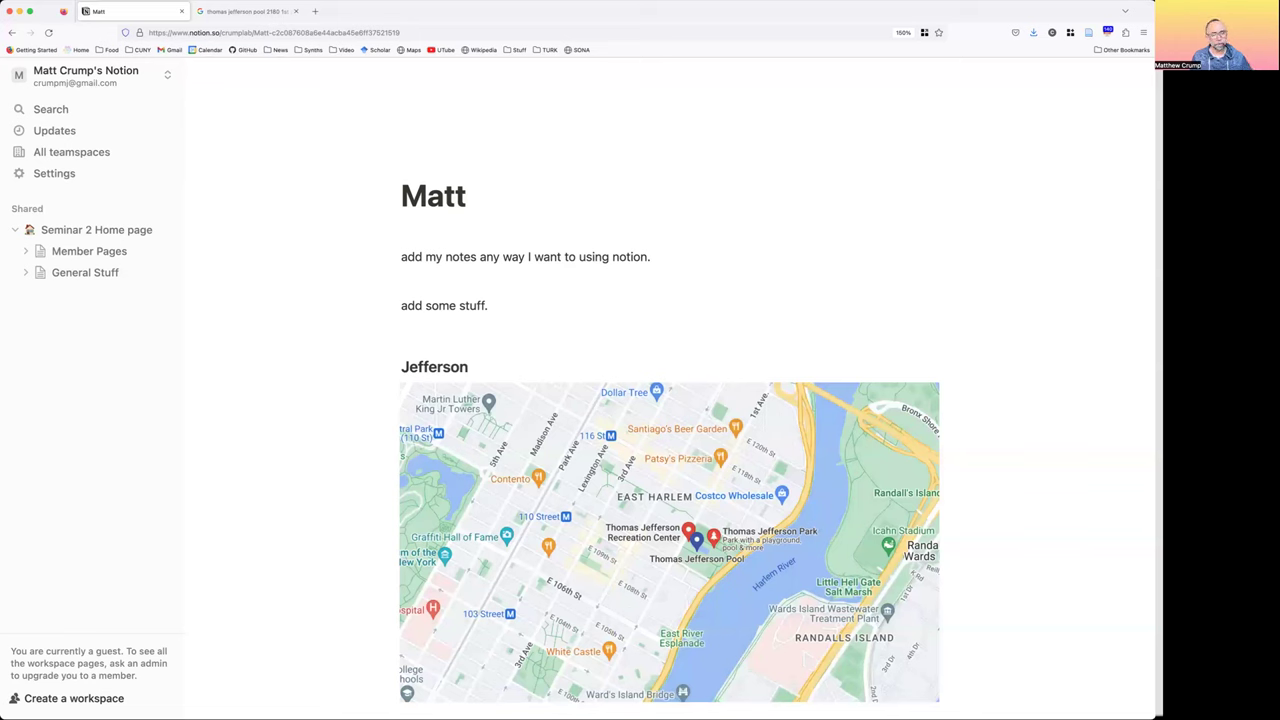
text(Pool)
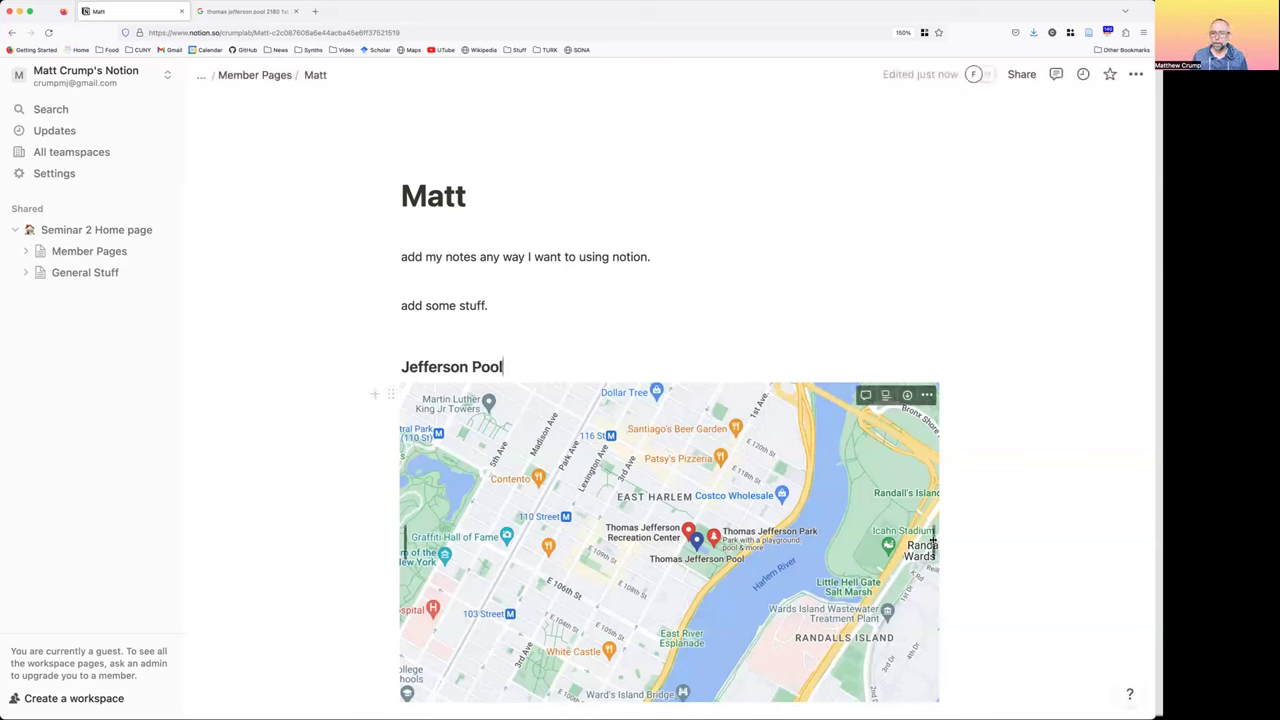
Shrink the map image and position it under the Jefferson Pool heading
drag(932, 540, 825, 483)
drag(660, 487, 403, 486)
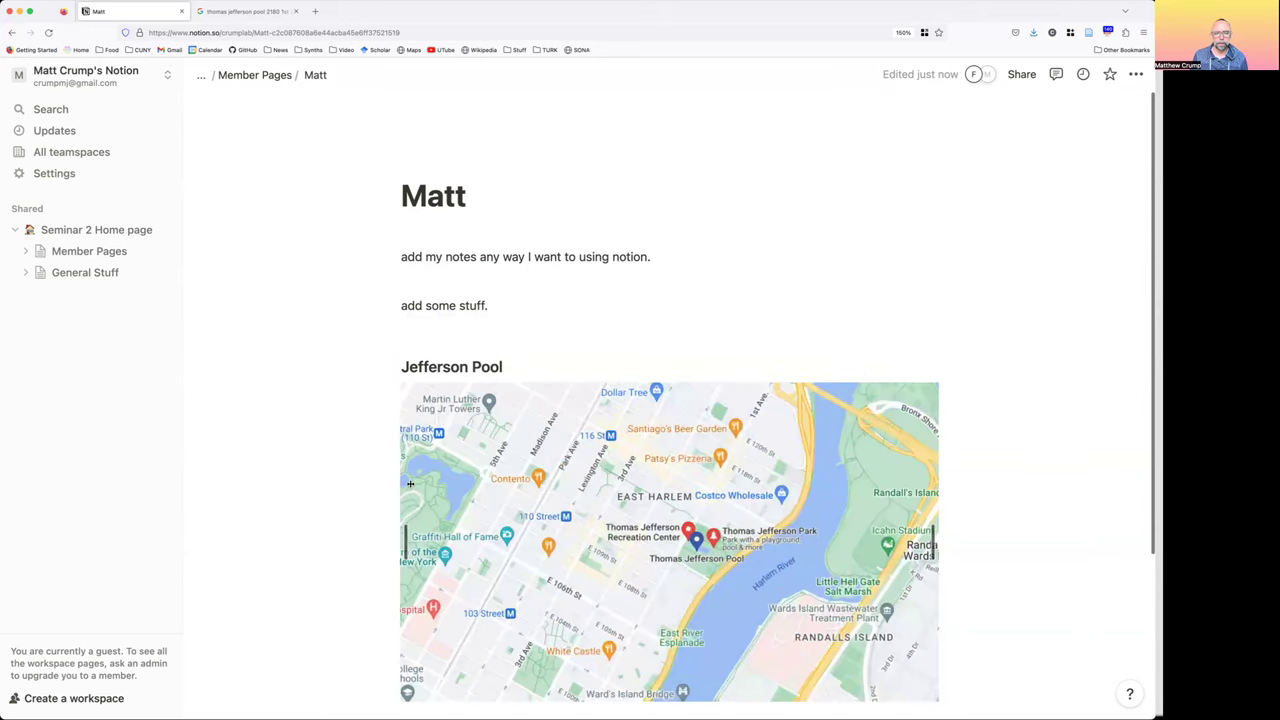
scroll(789, 314, down, 2)
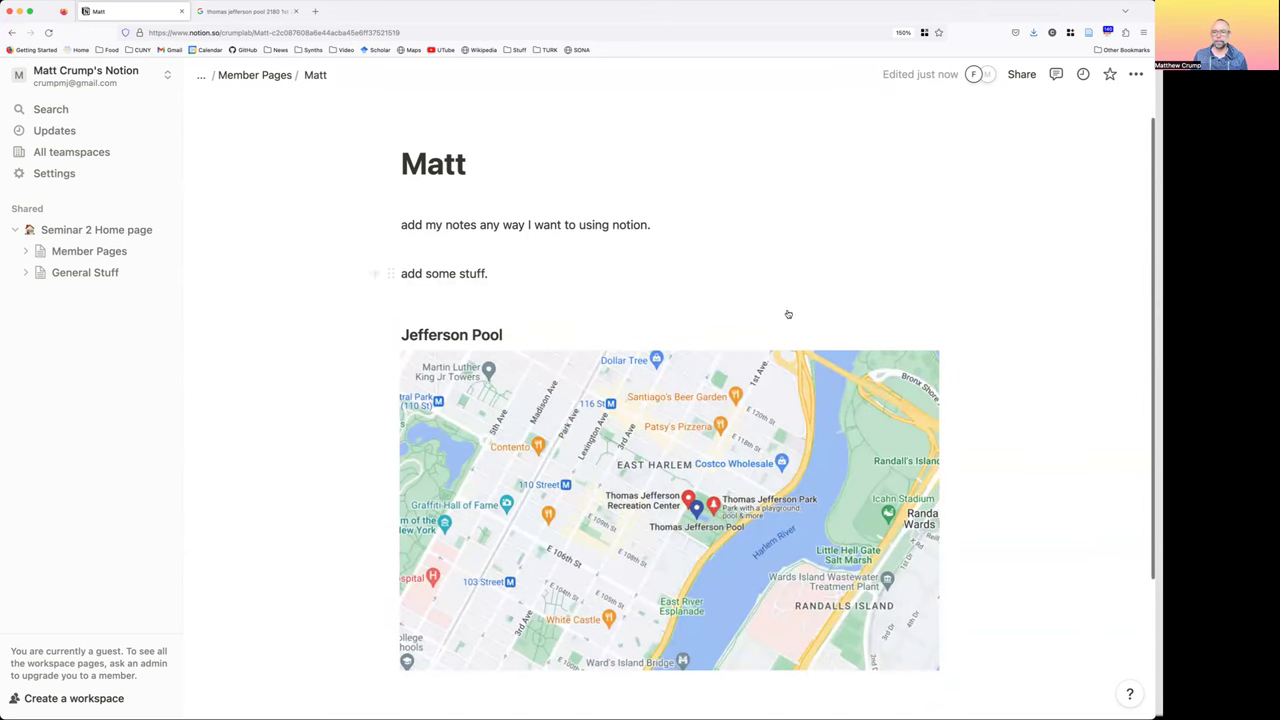
scroll(924, 417, down, 1)
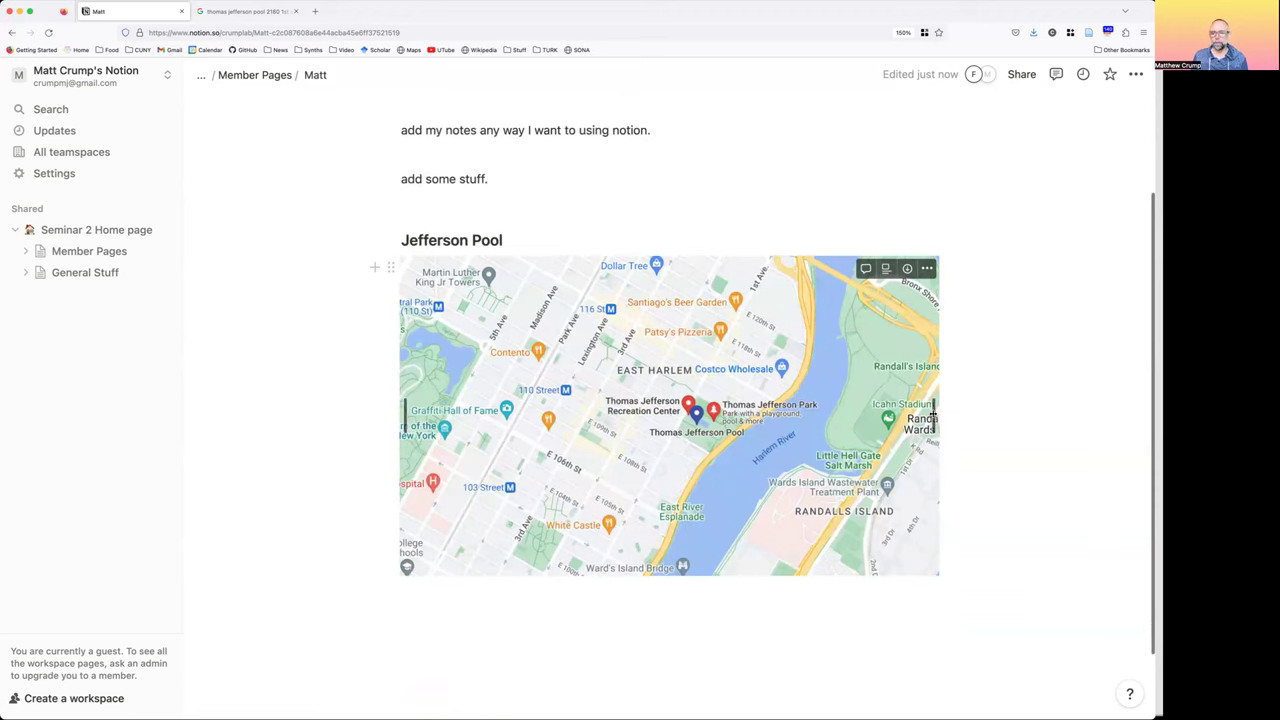
drag(924, 416, 888, 435)
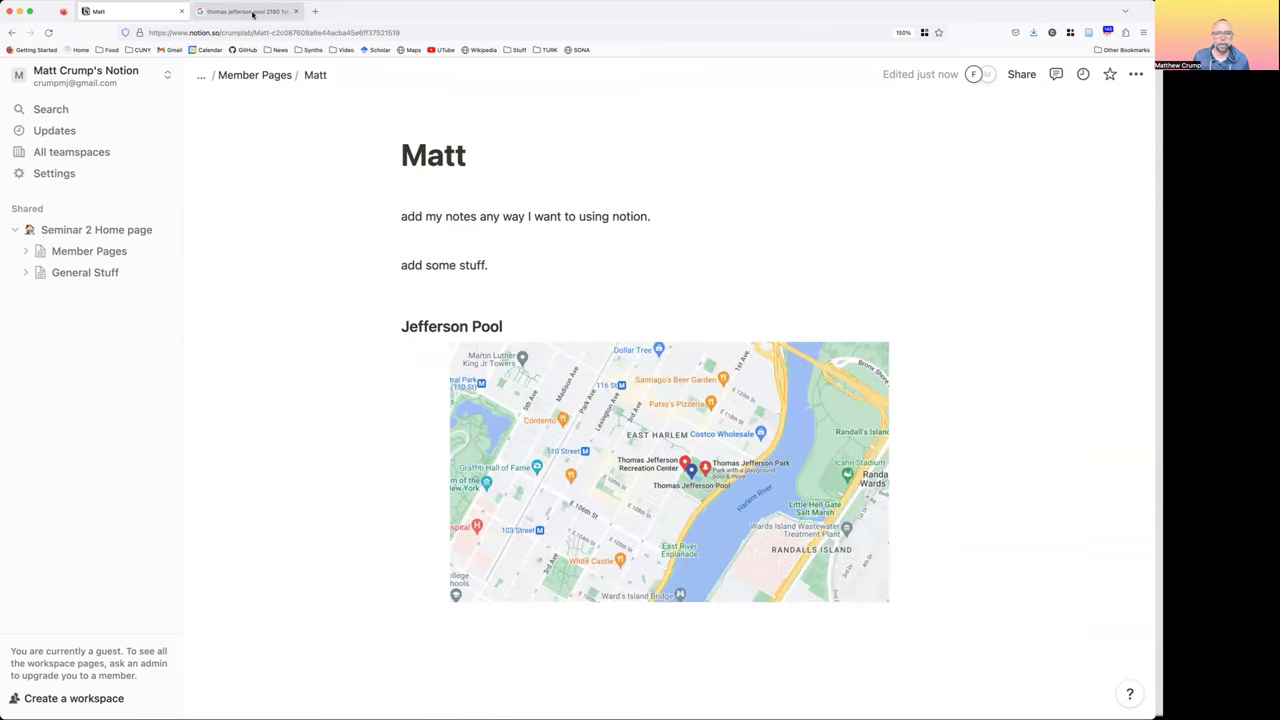
On Google, zoom the Thomas Jefferson Pool map out and return to the search results
click(250, 11)
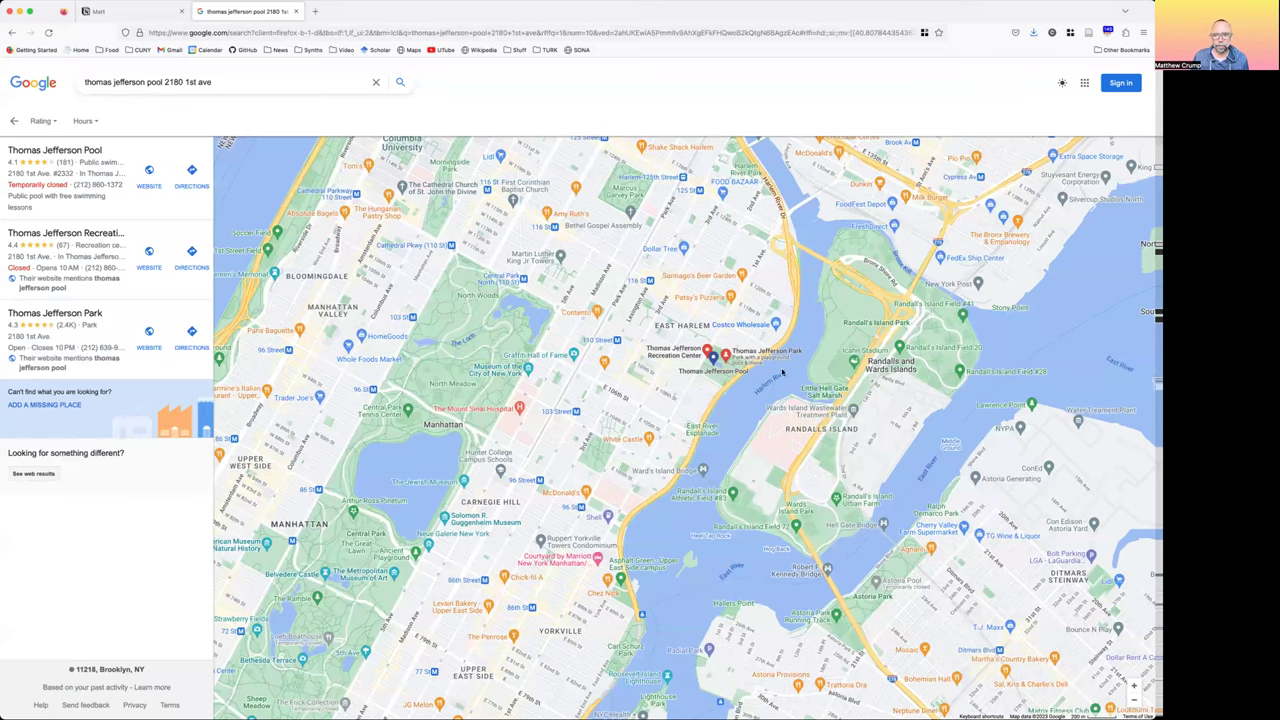
scroll(712, 355, up, 2)
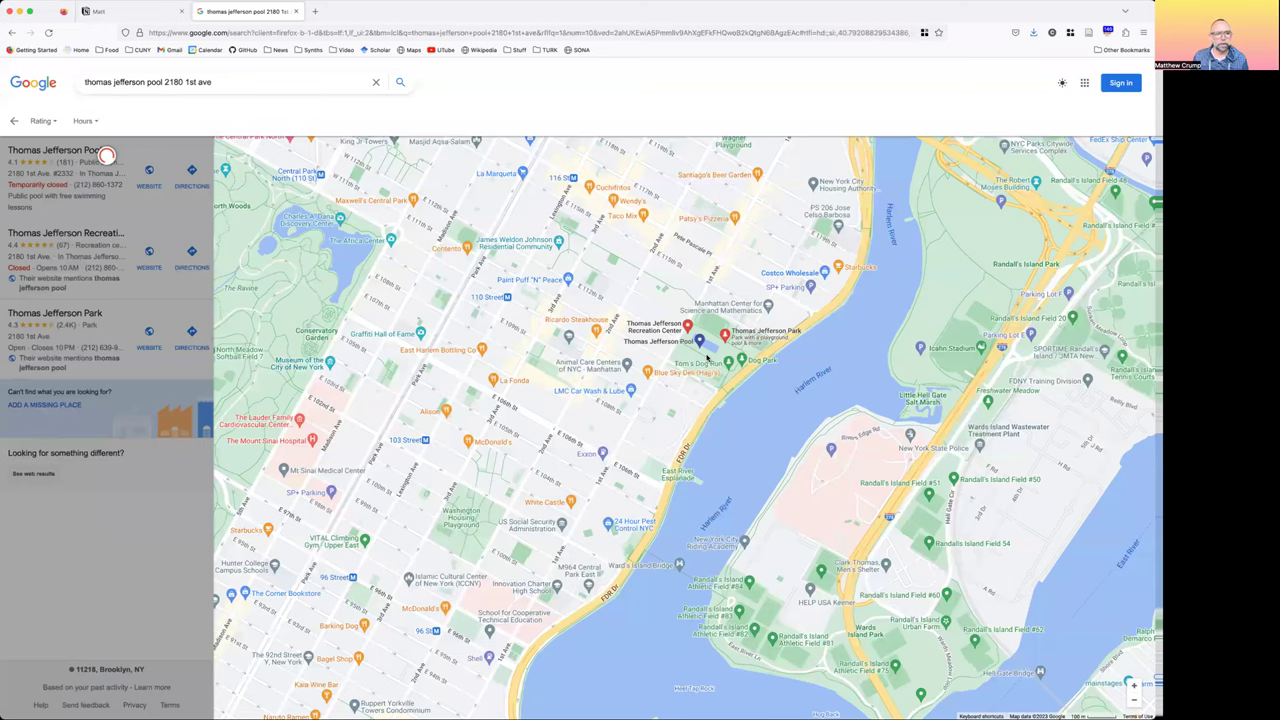
scroll(710, 357, up, 3)
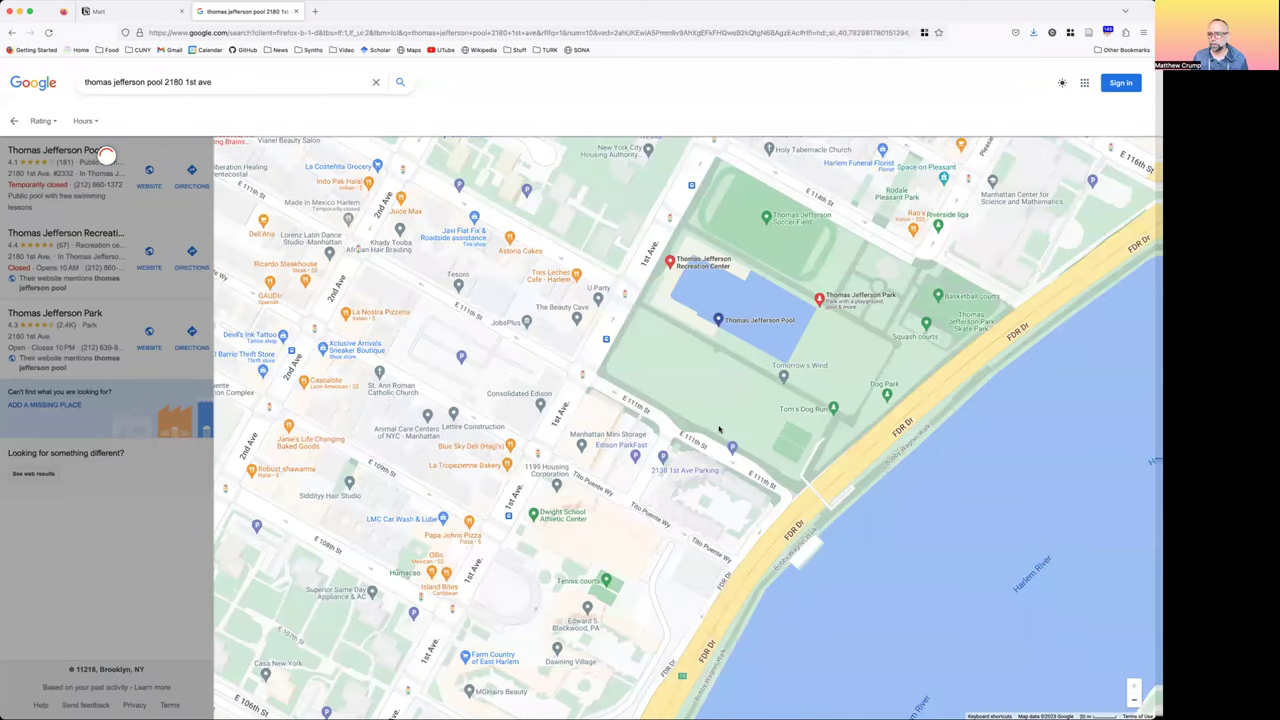
scroll(710, 350, down, 2)
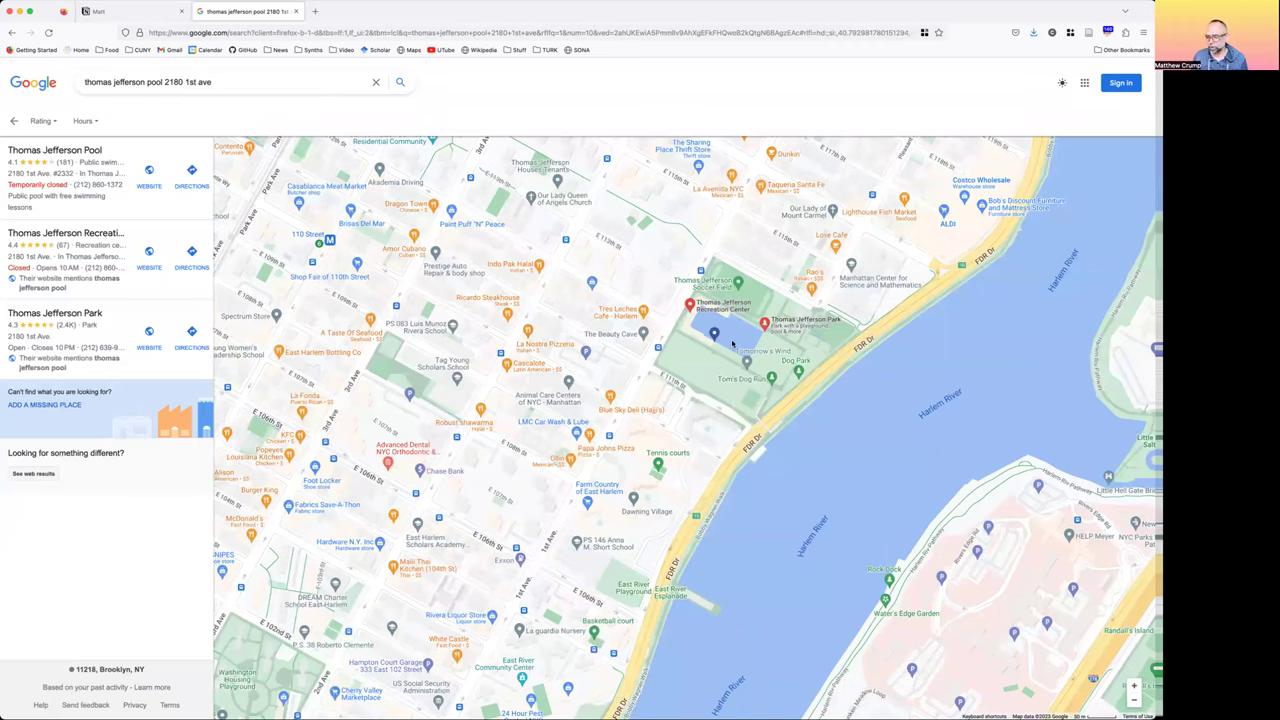
scroll(730, 345, down, 1)
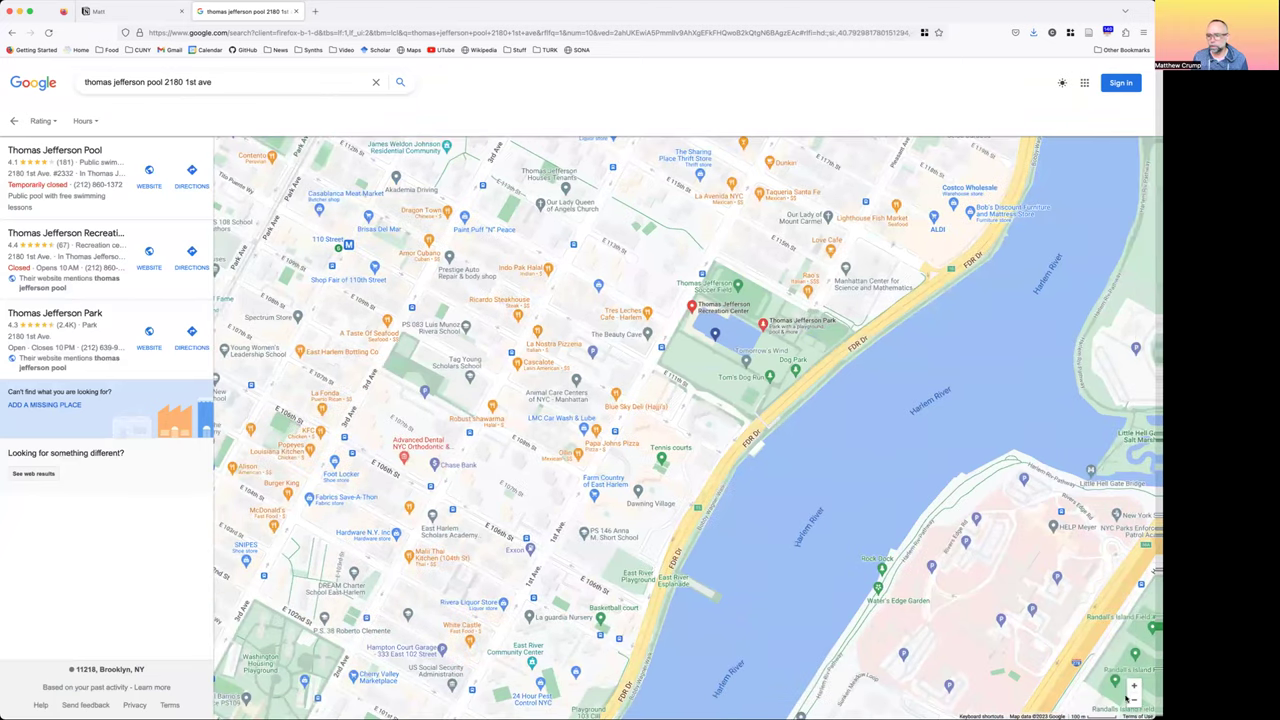
click(1130, 698)
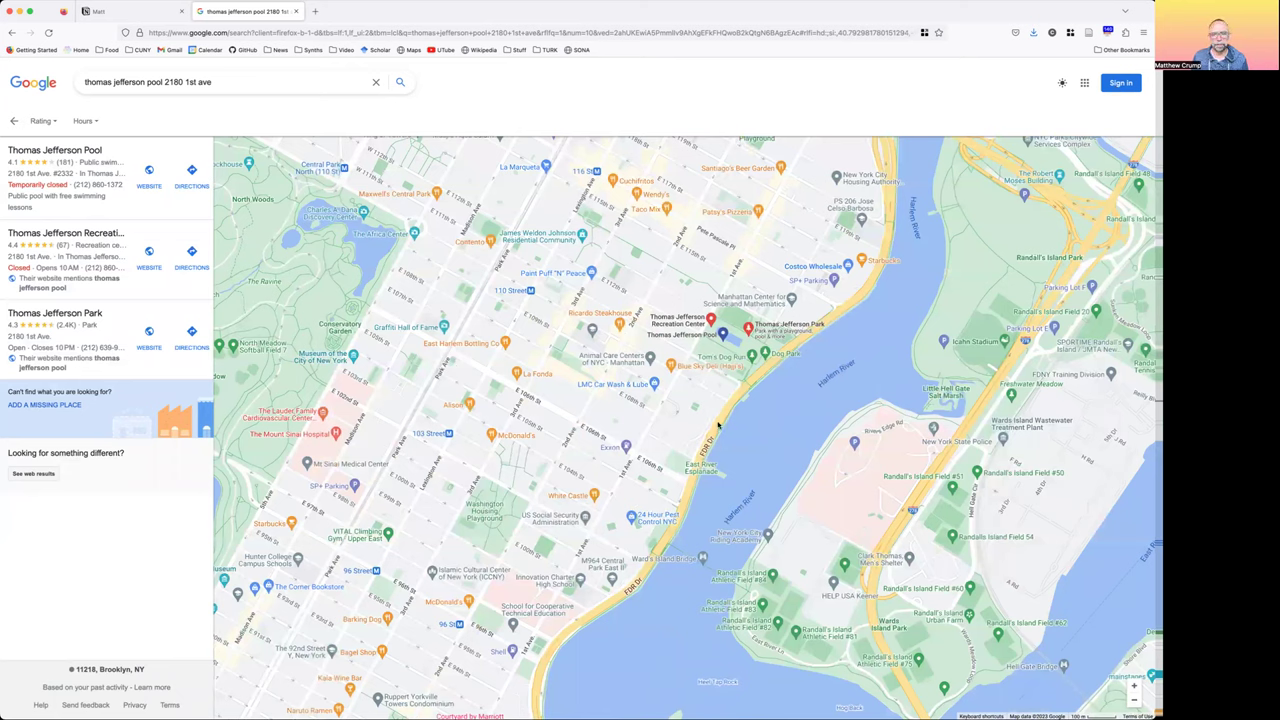
click(13, 121)
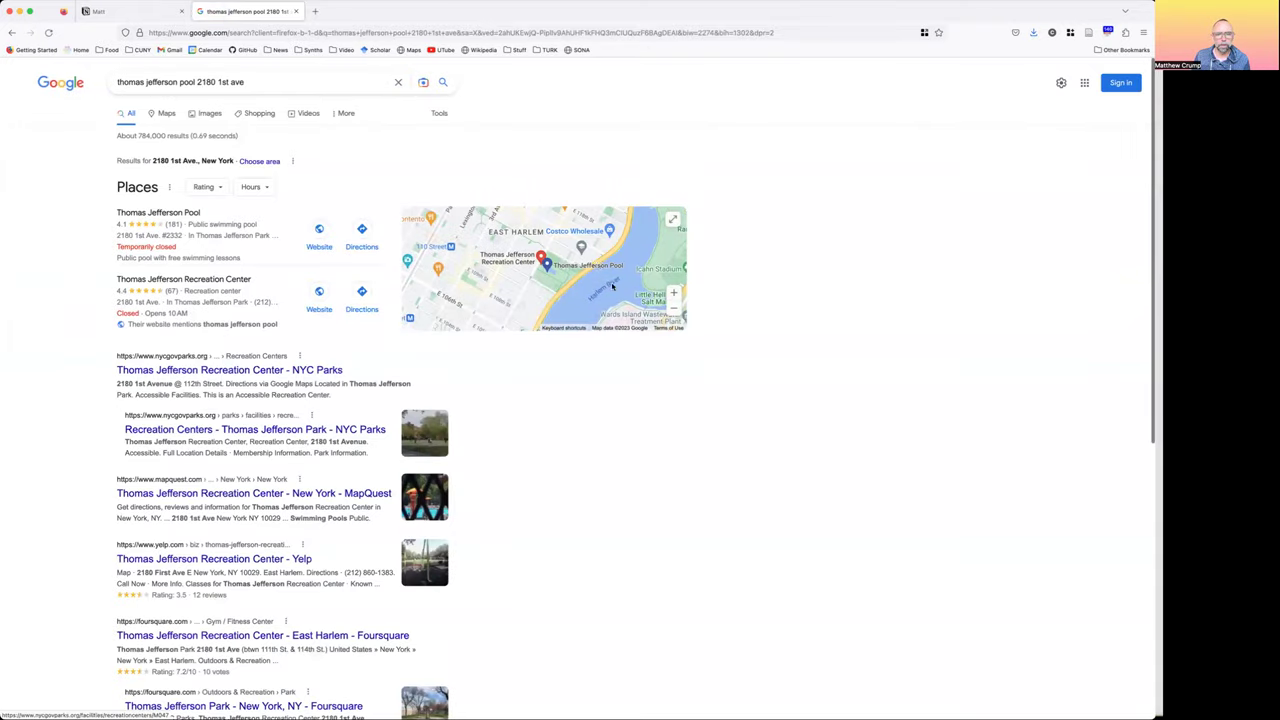
Open the Thomas Jefferson Pool listing's photo gallery and view the wide shot of the pool
click(572, 226)
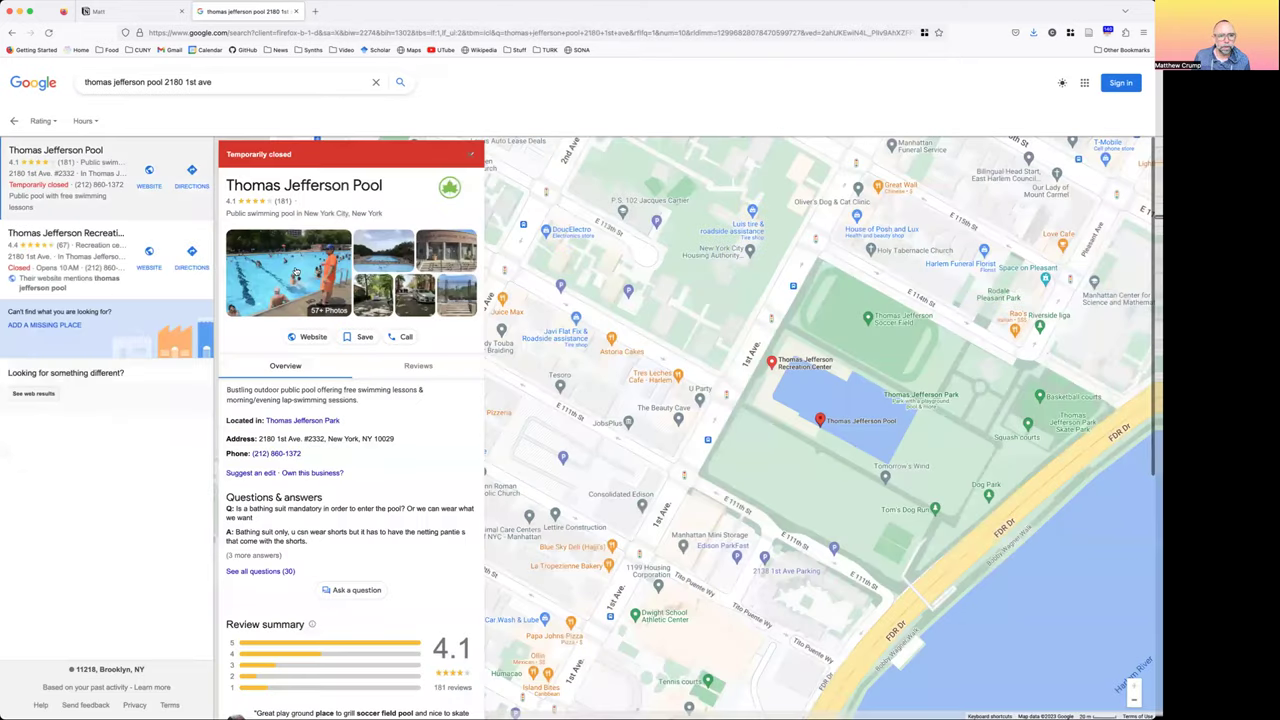
click(327, 291)
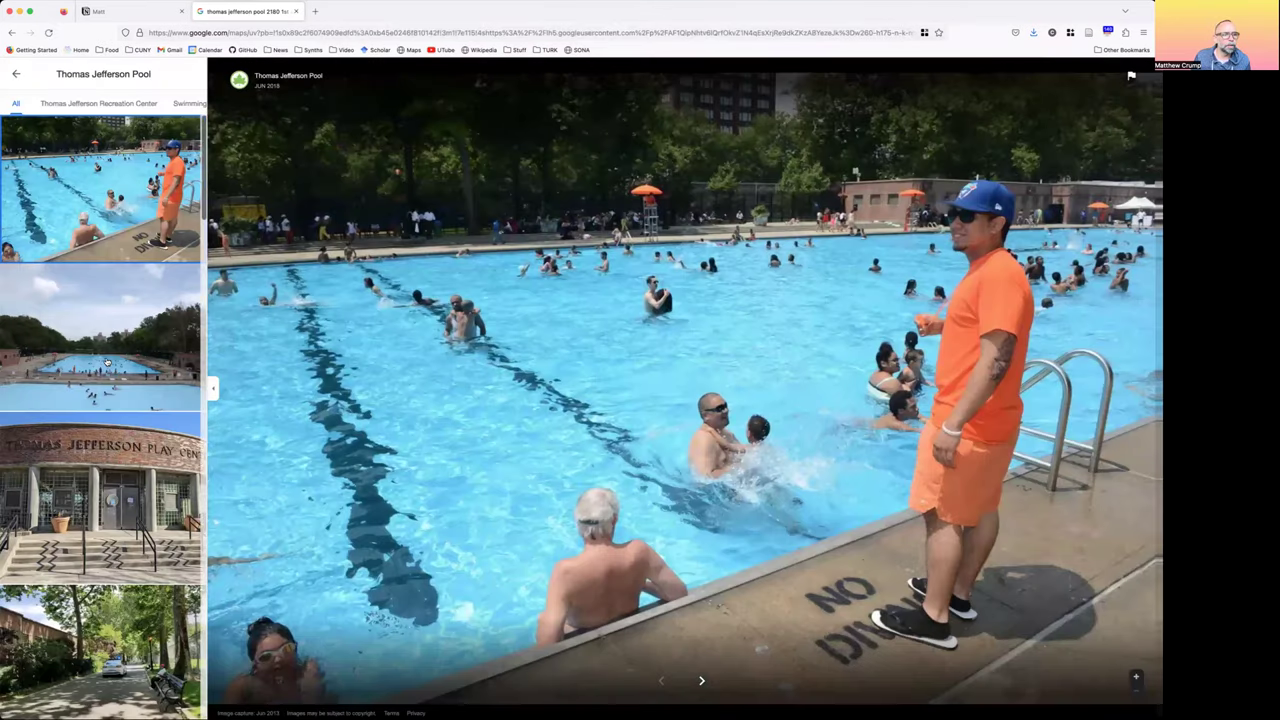
click(107, 362)
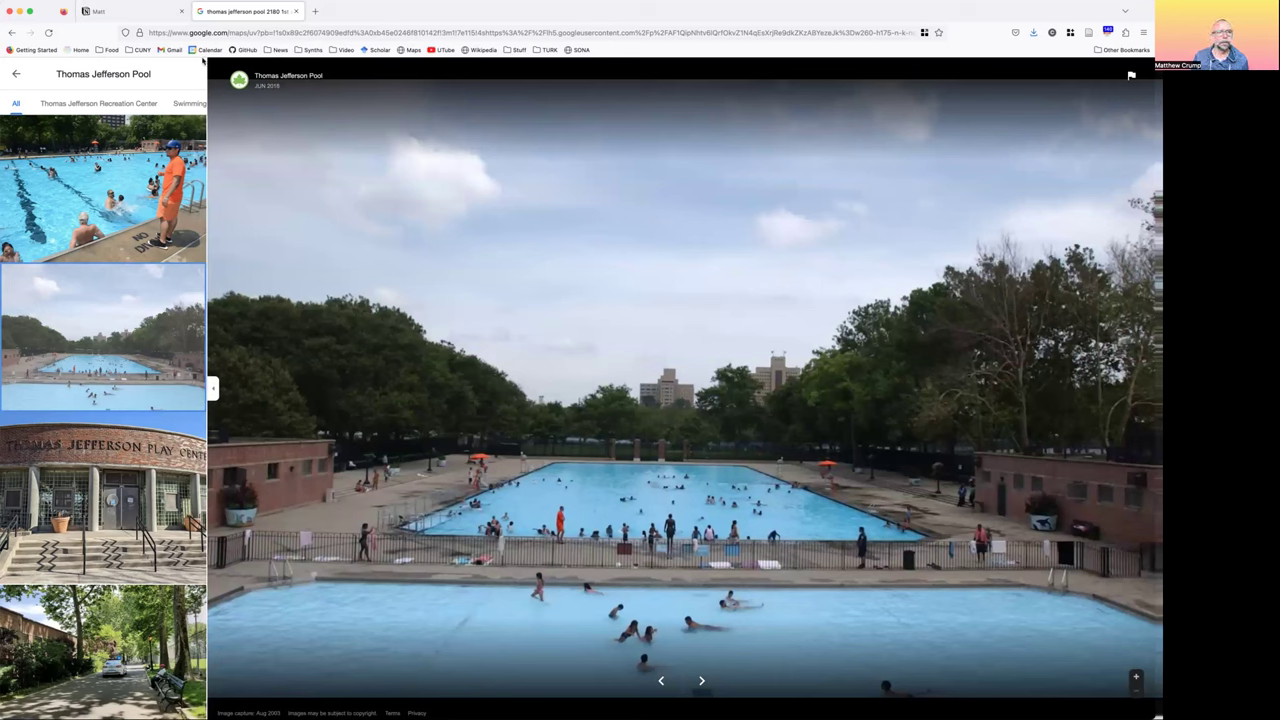
key(ctrl+shift+Tab)
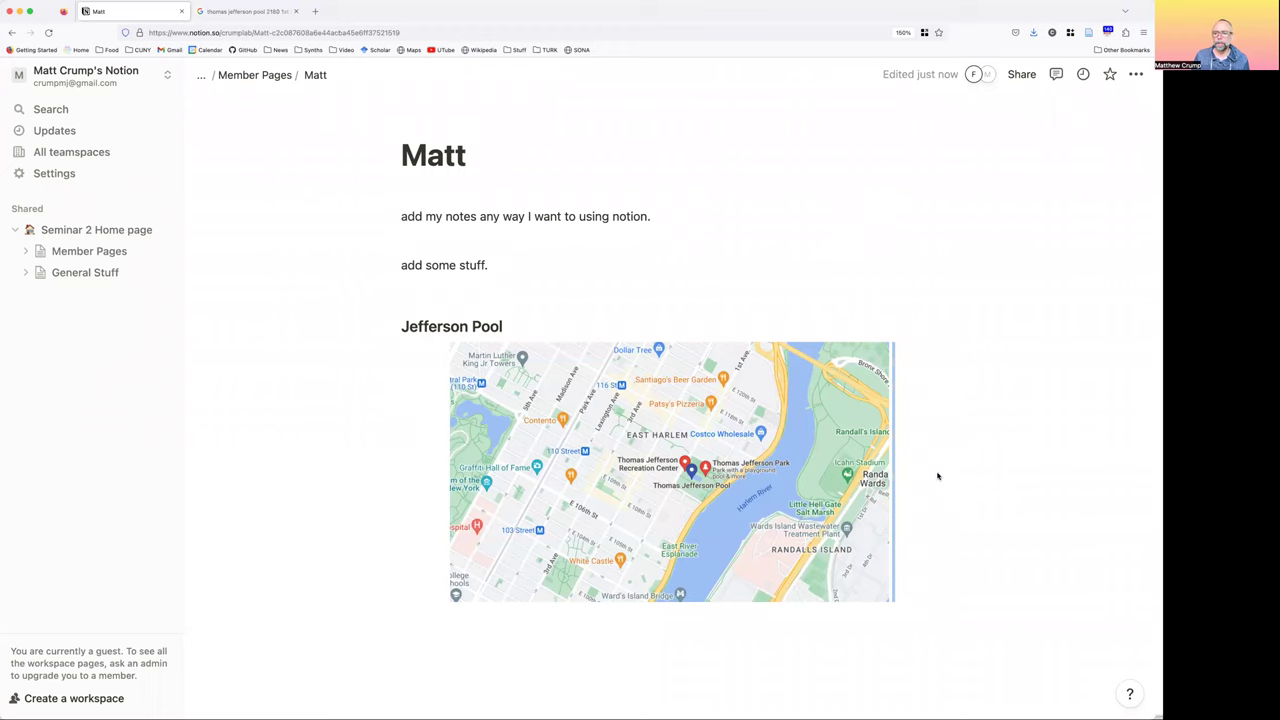
Place the pool photo beside the map as two columns and narrow both images
scroll(937, 476, down, 1)
drag(792, 413, 790, 415)
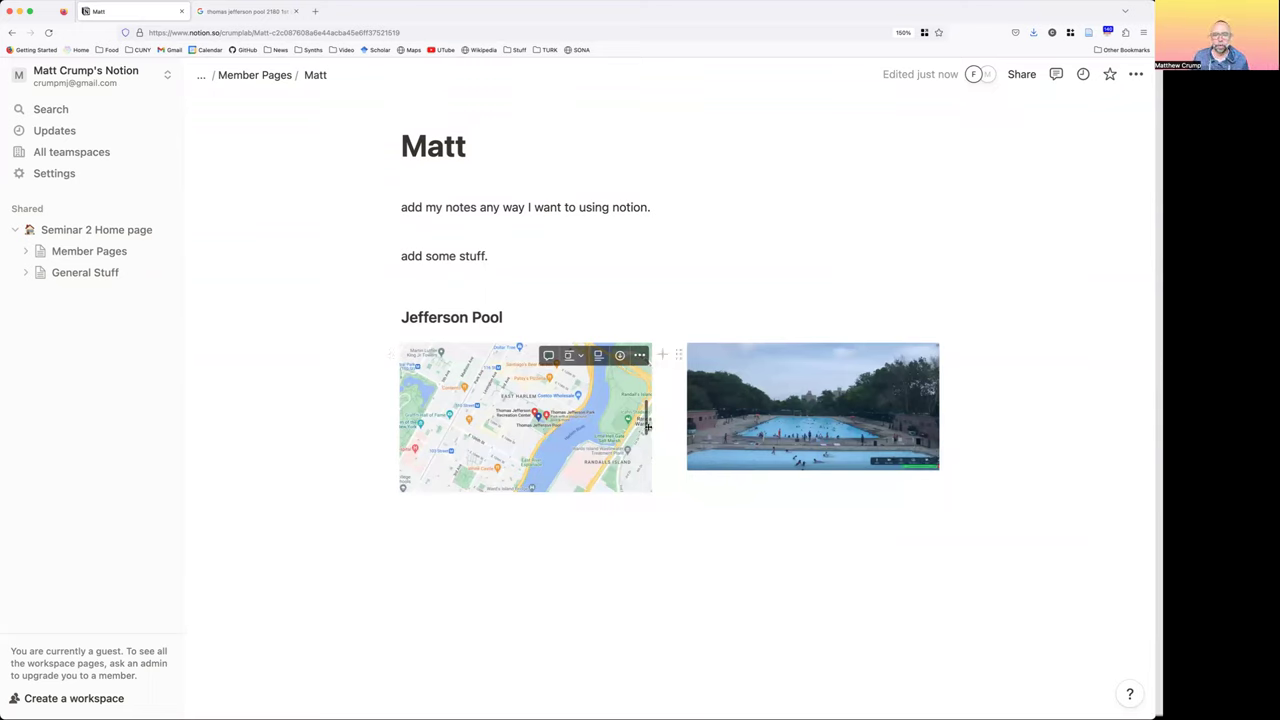
drag(646, 422, 545, 405)
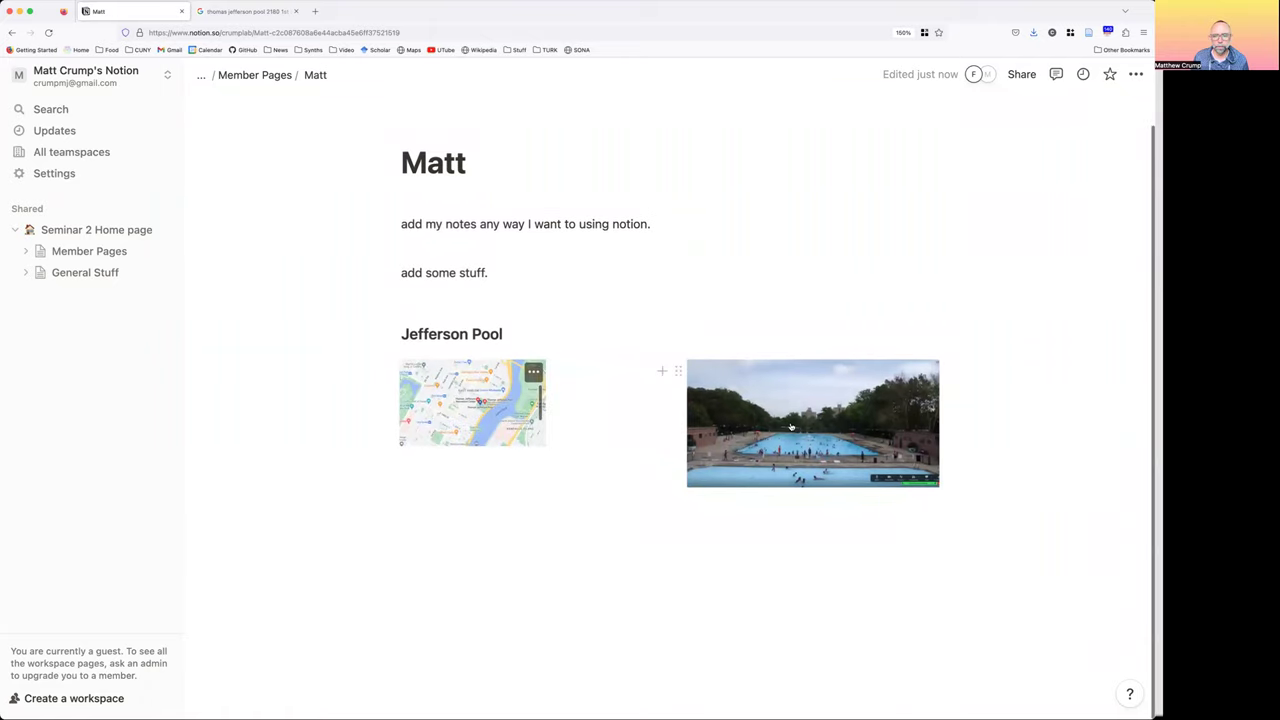
drag(936, 408, 869, 410)
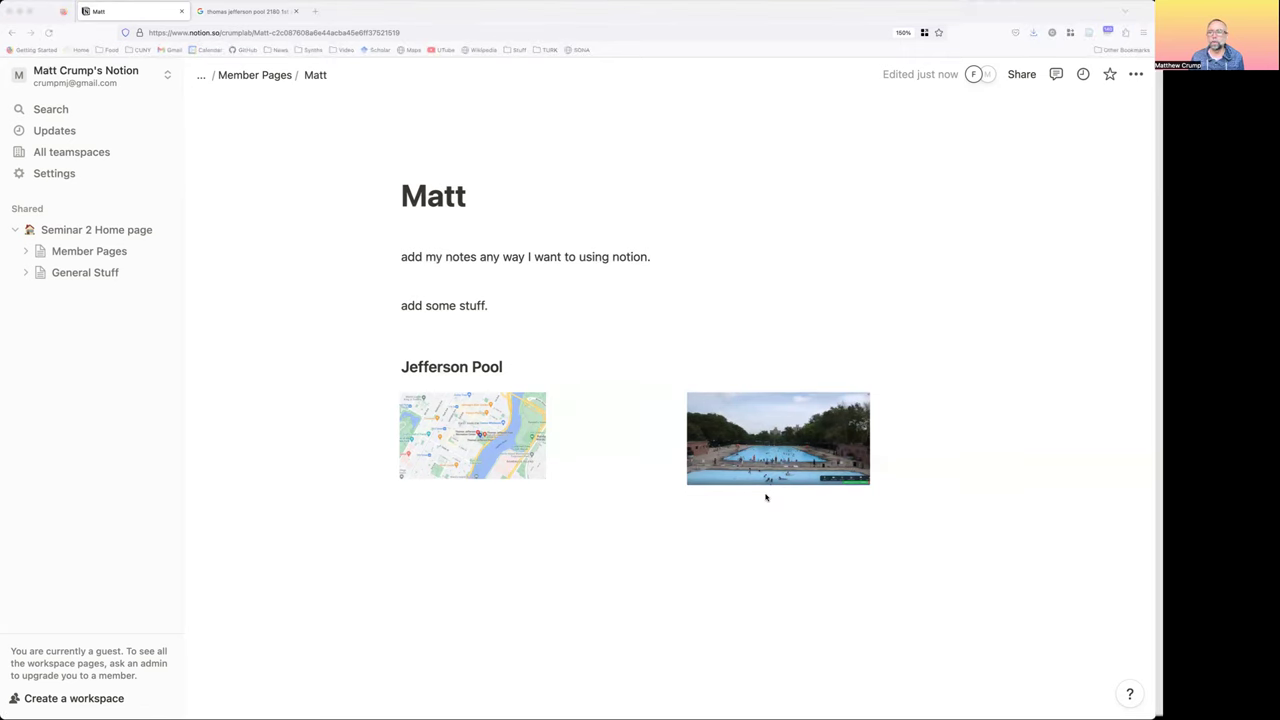
key(super+grave)
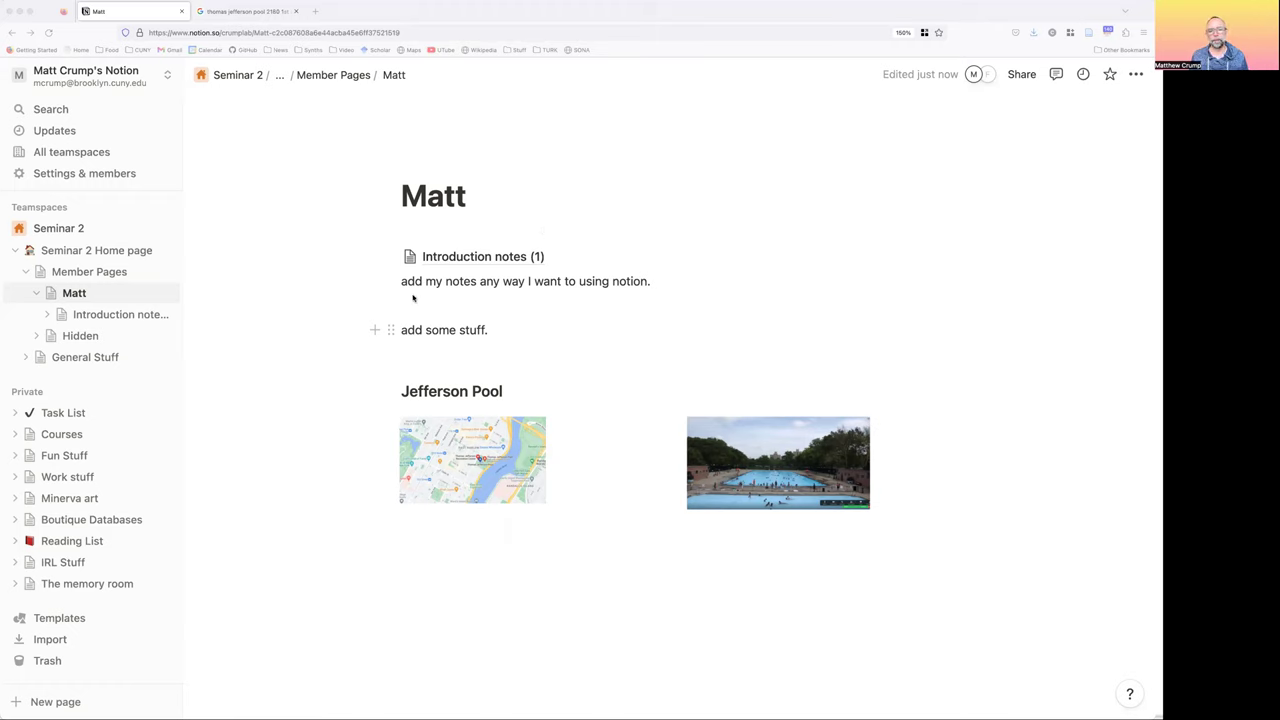
Rename the 'Introduction notes (1)' subpage to 'Introduction notes' and open it
key(Escape)
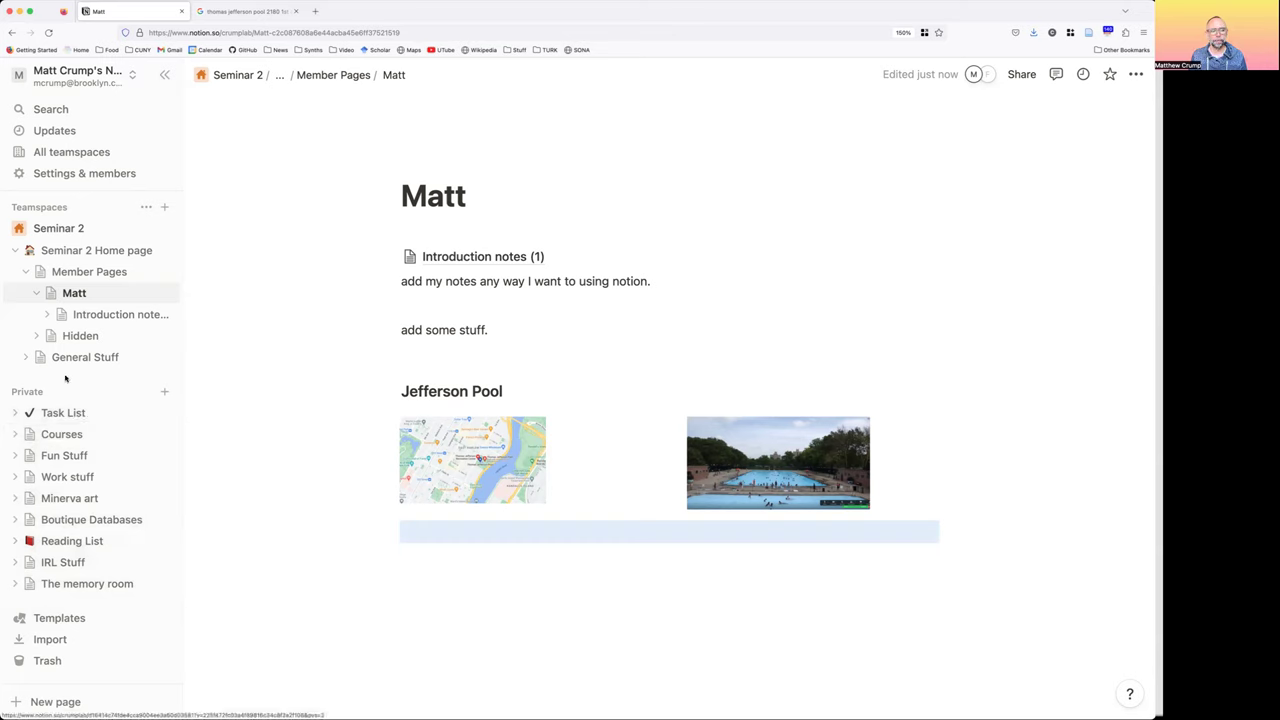
click(96, 271)
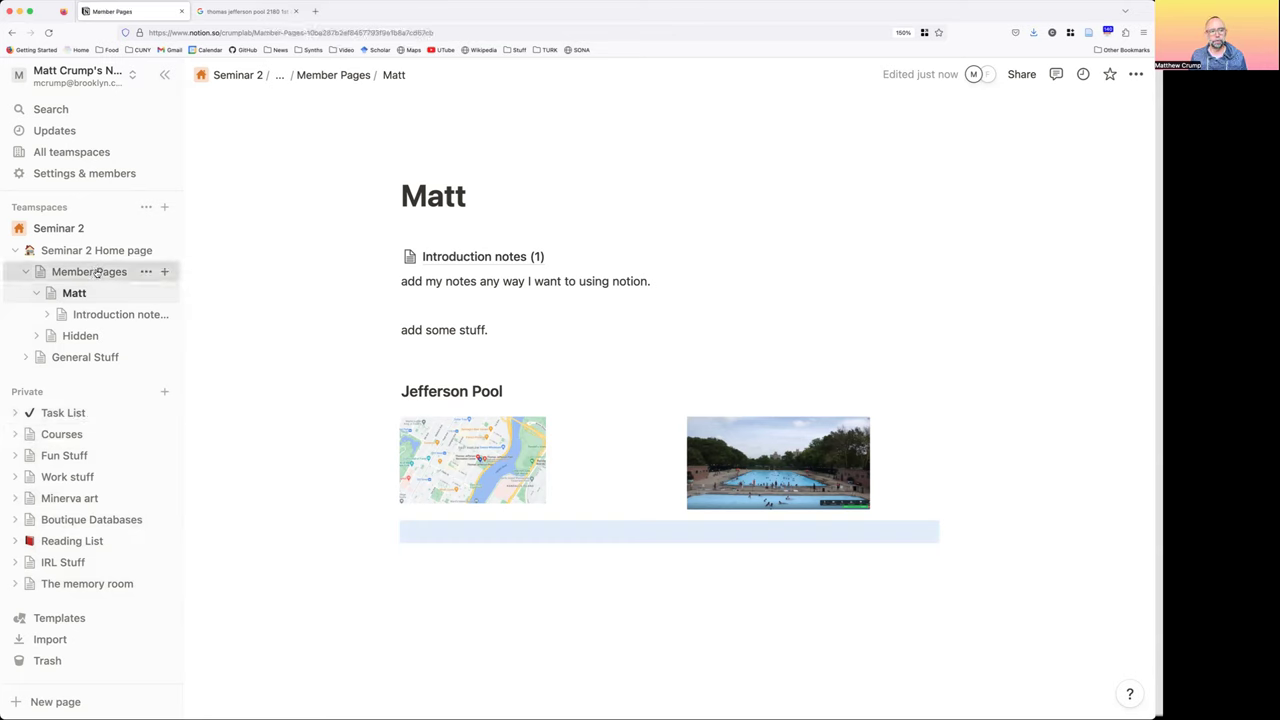
click(436, 318)
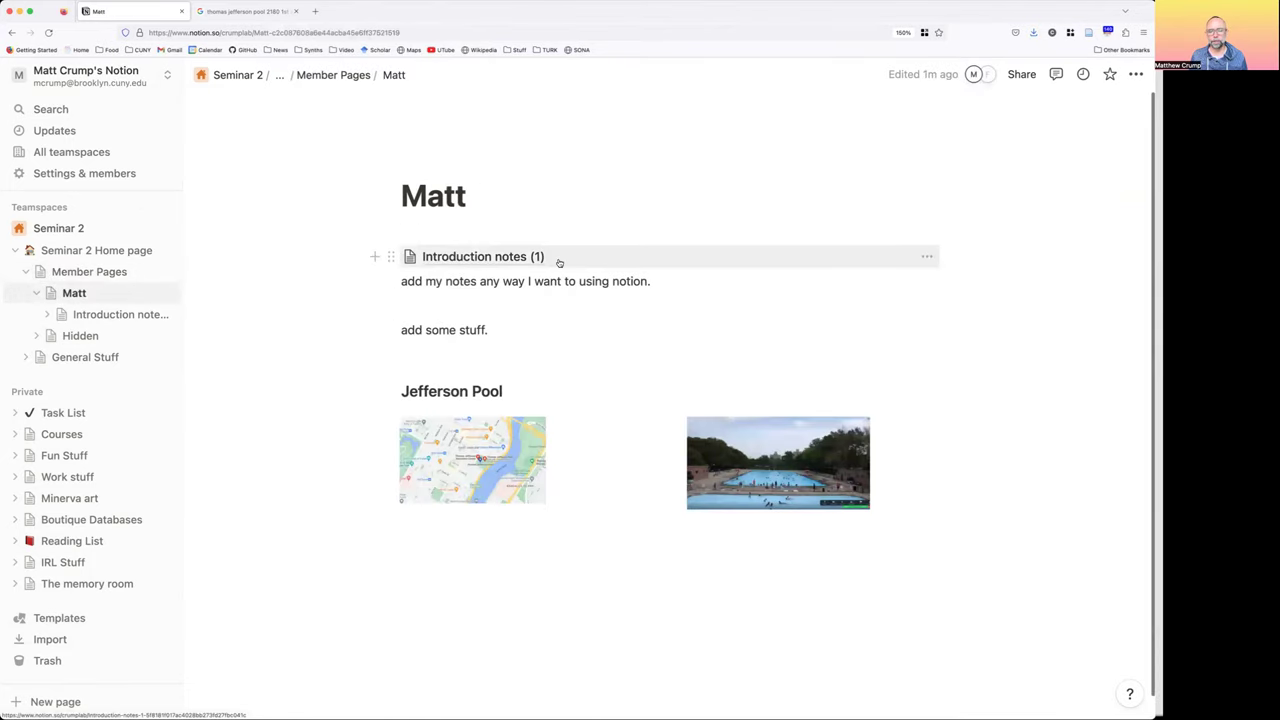
click(926, 257)
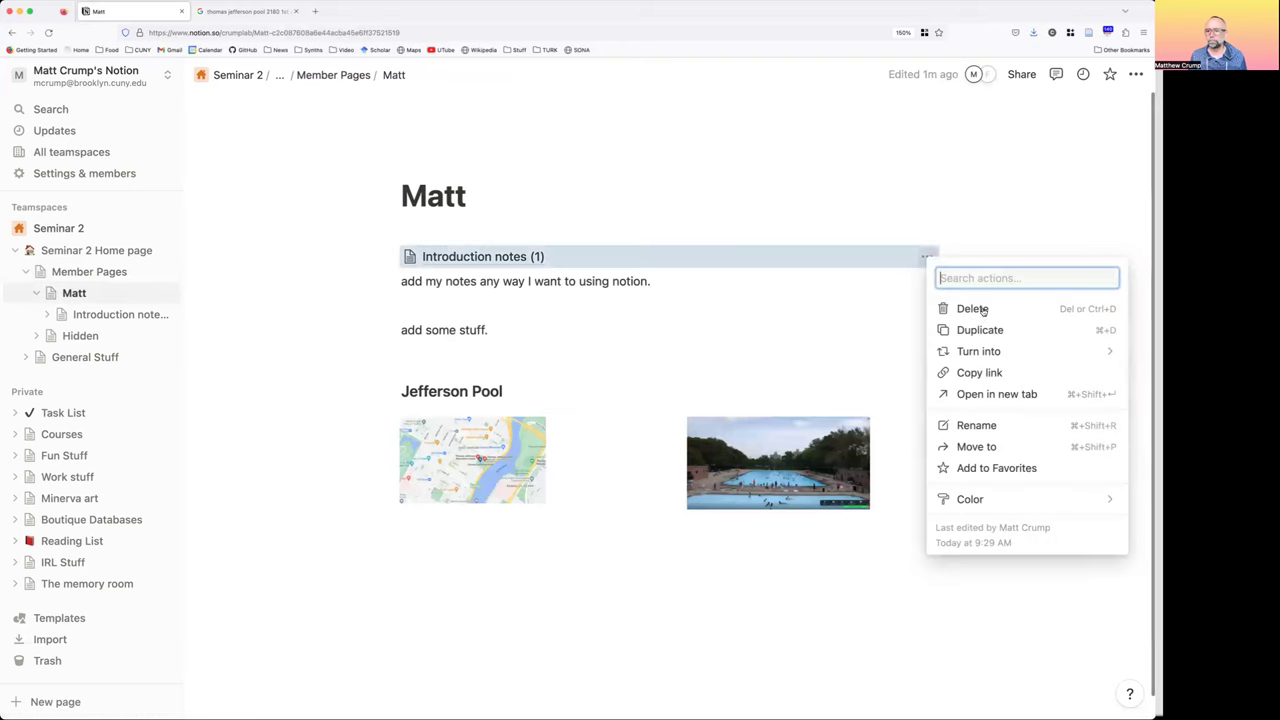
click(976, 426)
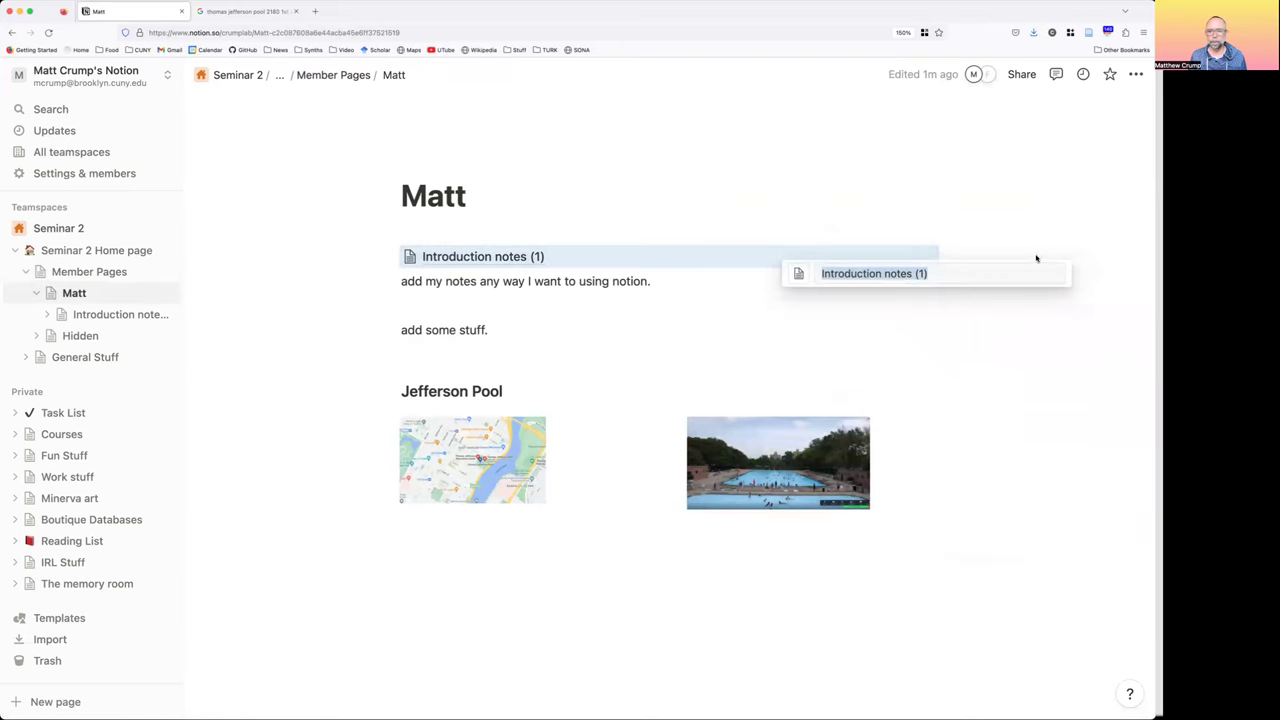
click(966, 271)
key(BackSpace)
key(BackSpace)
key(BackSpace)
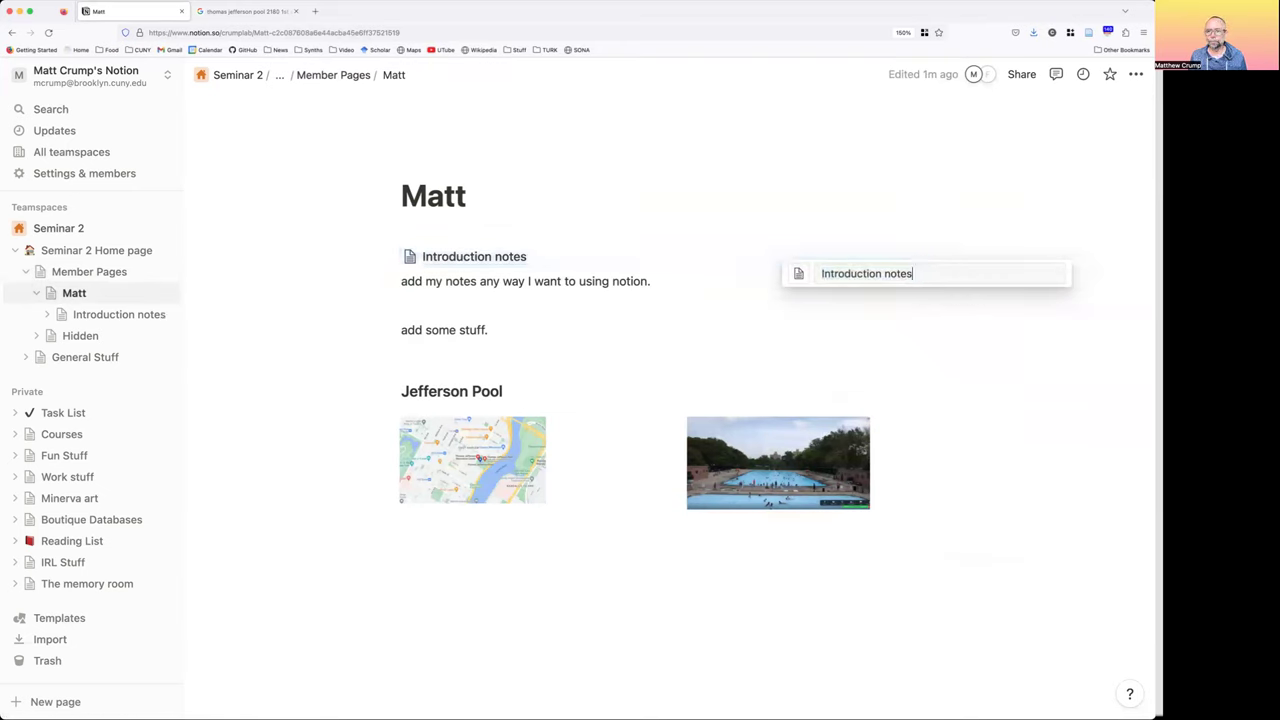
key(Return)
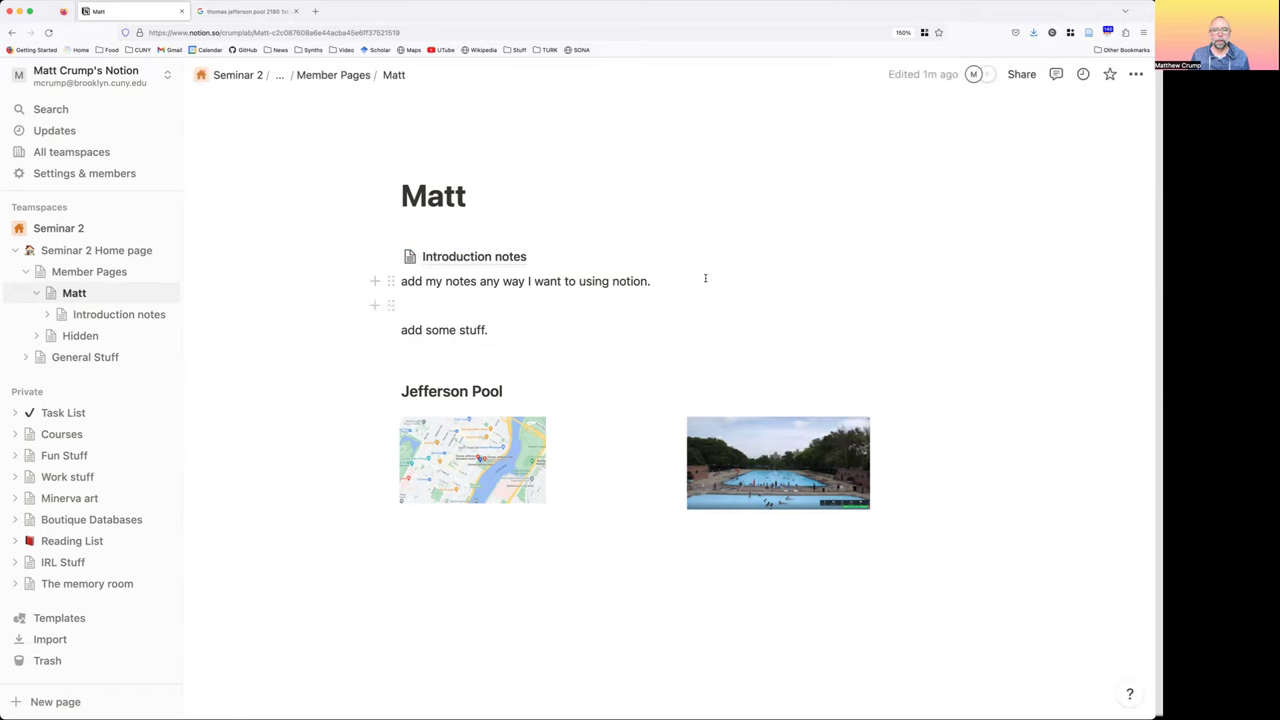
click(448, 259)
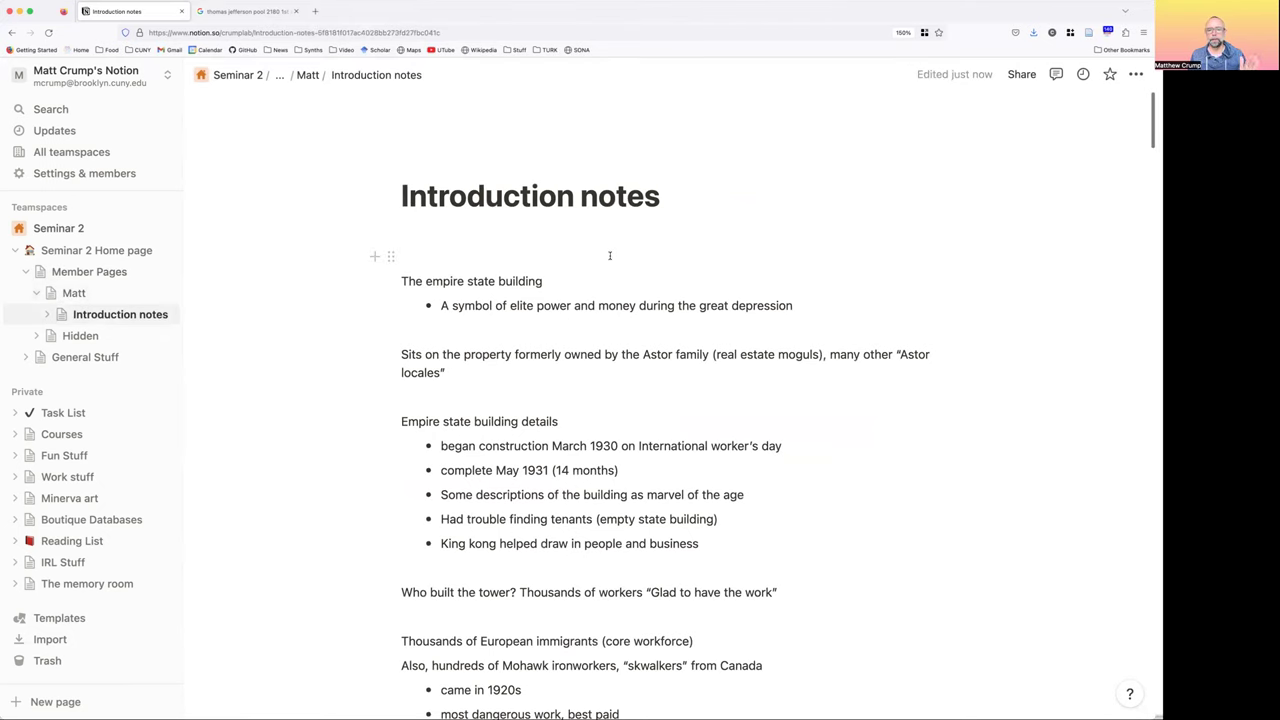
Scroll from the Empire State Building notes down to the displacement sections, then return to Matt
scroll(609, 256, down, 2)
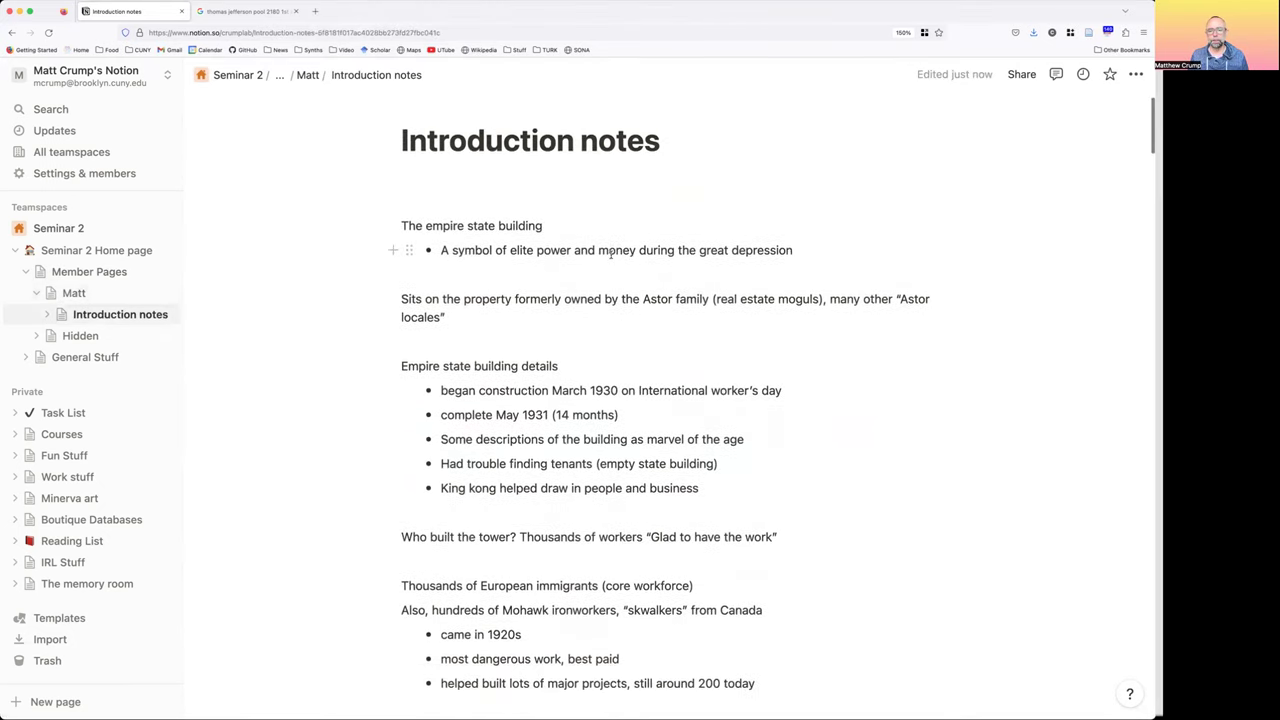
scroll(609, 256, down, 3)
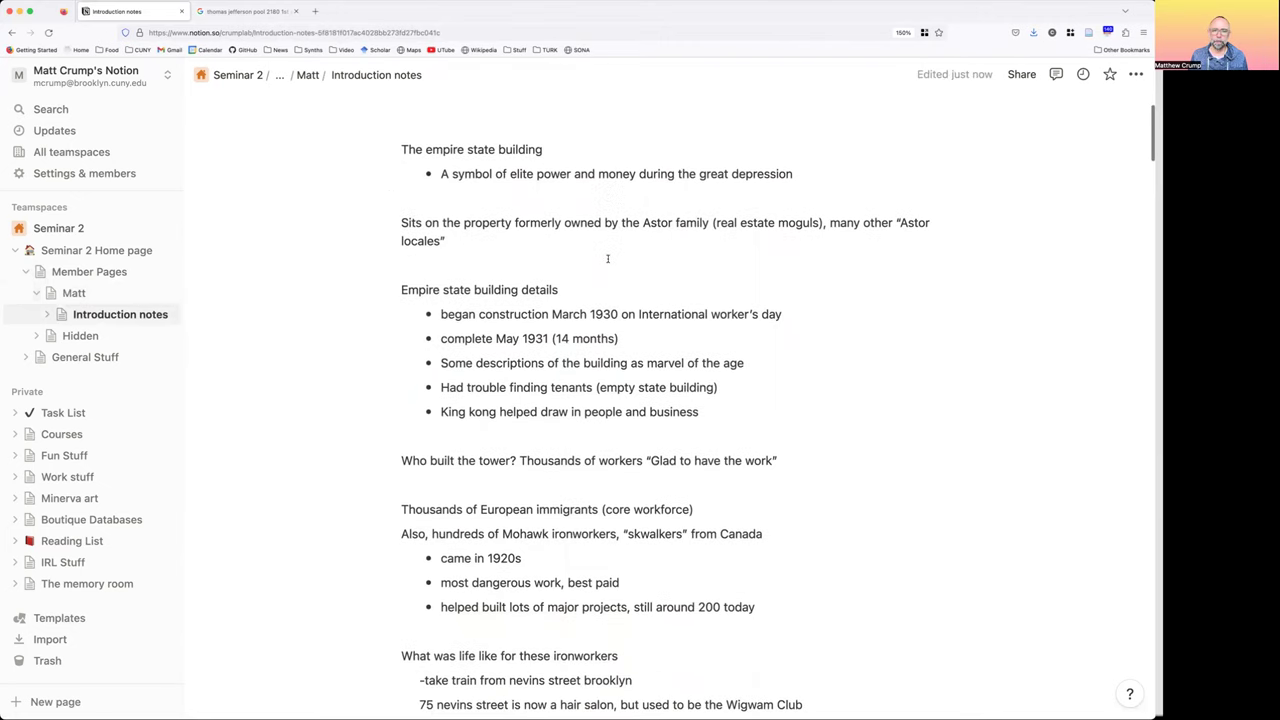
scroll(606, 259, down, 1)
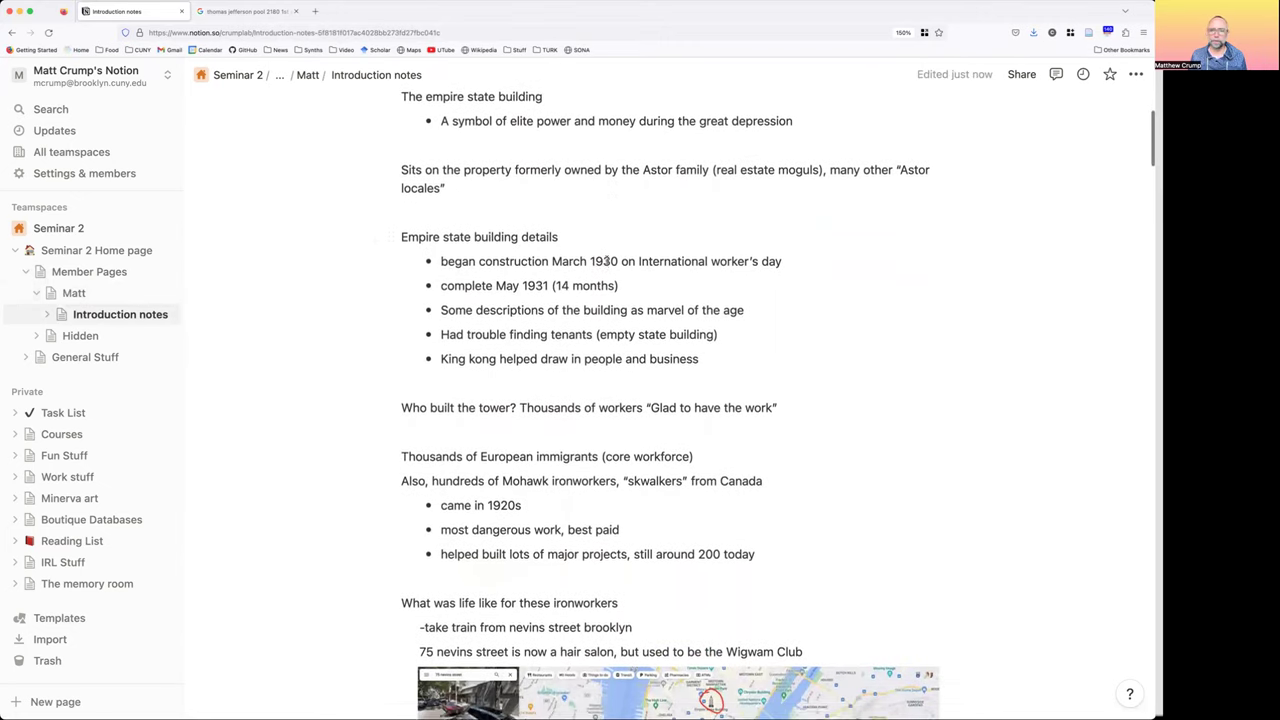
scroll(606, 262, down, 2)
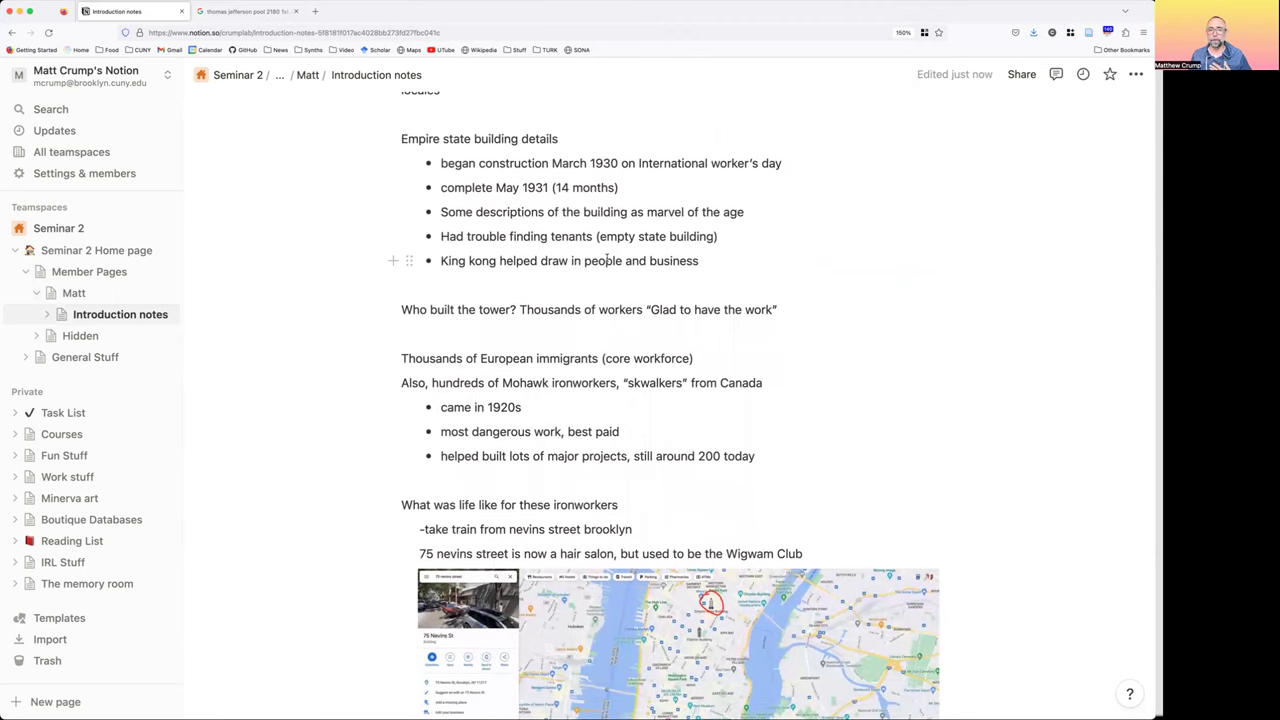
scroll(606, 260, down, 1)
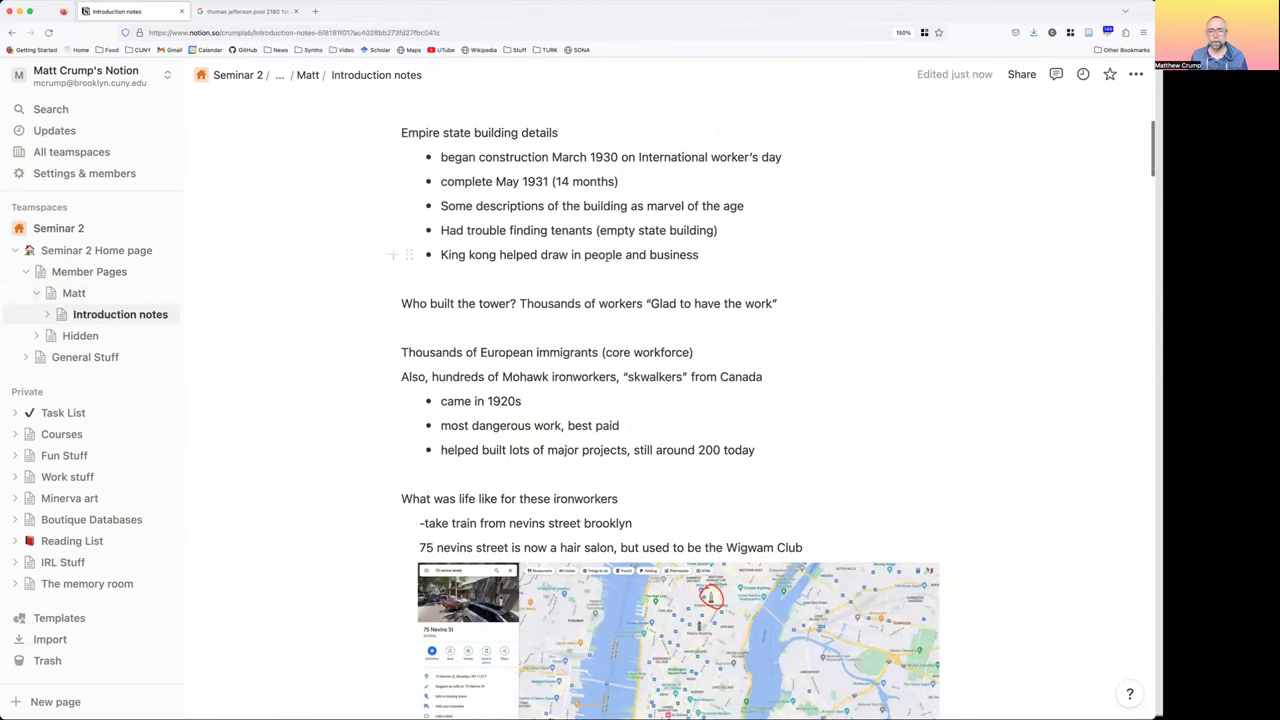
scroll(605, 257, down, 2)
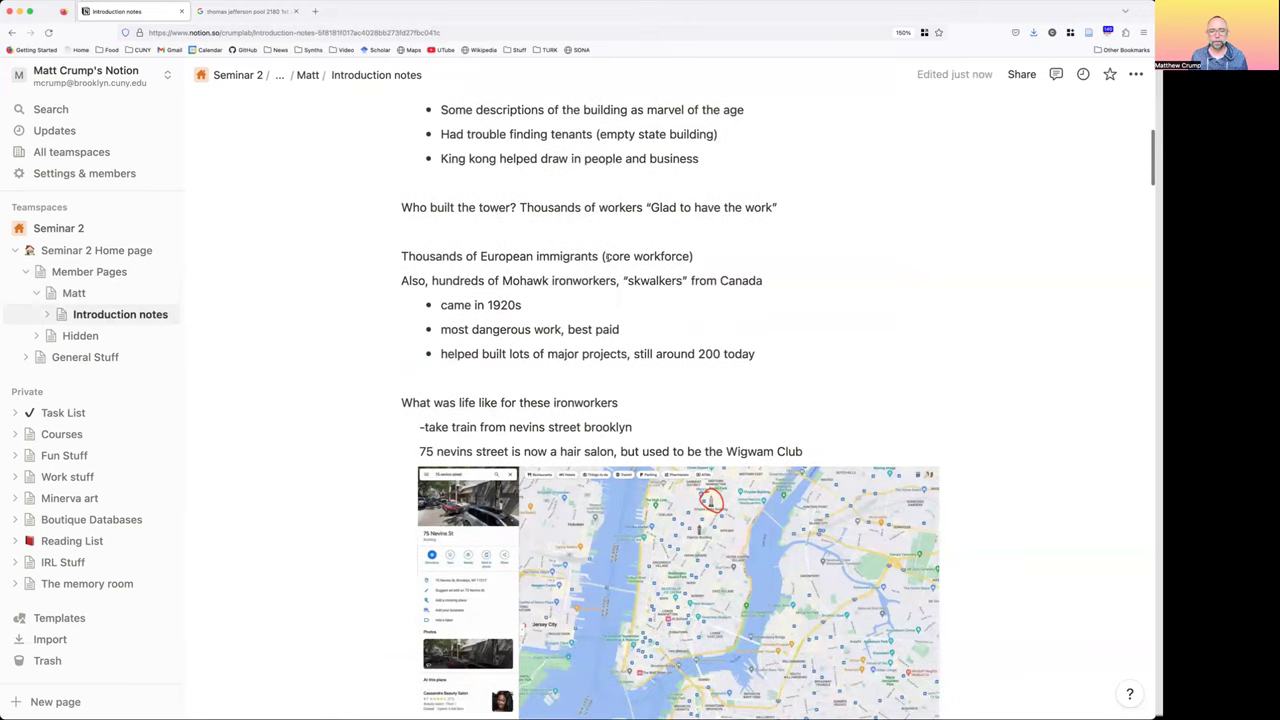
scroll(606, 257, down, 3)
scroll(606, 260, down, 3)
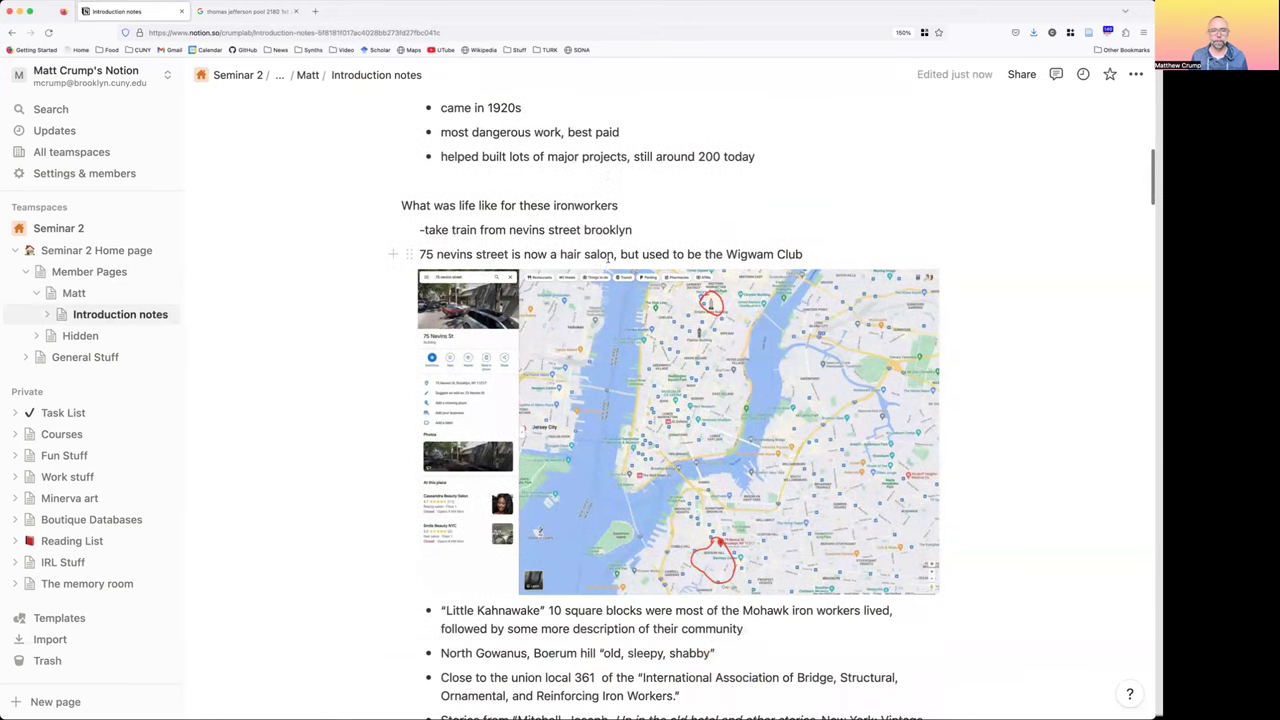
scroll(507, 275, down, 1)
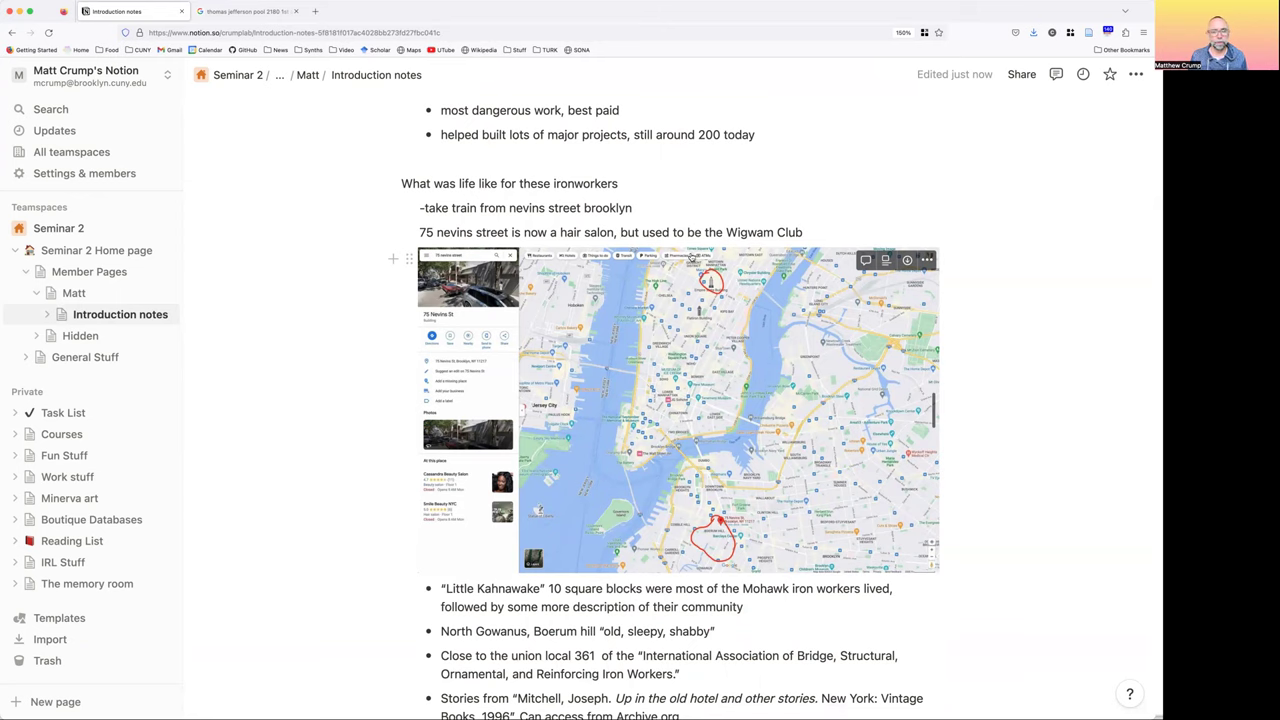
scroll(590, 341, down, 3)
scroll(591, 340, down, 7)
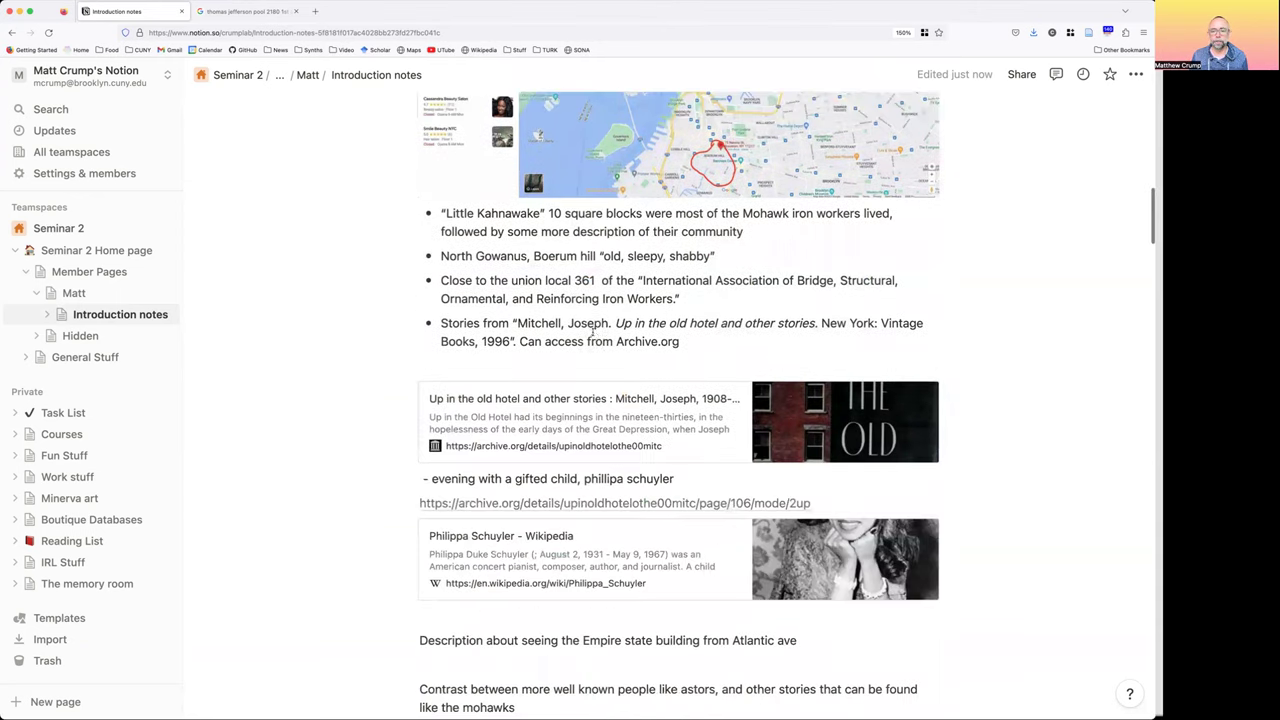
scroll(603, 382, down, 2)
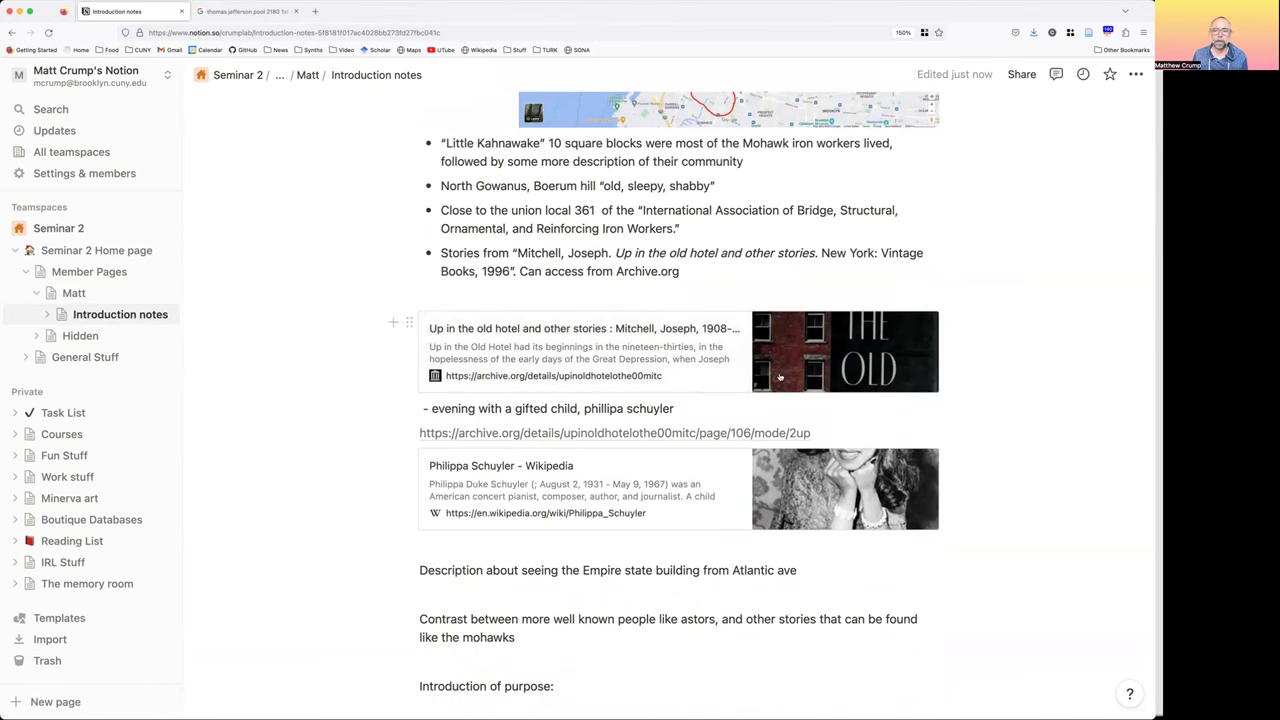
scroll(630, 545, down, 2)
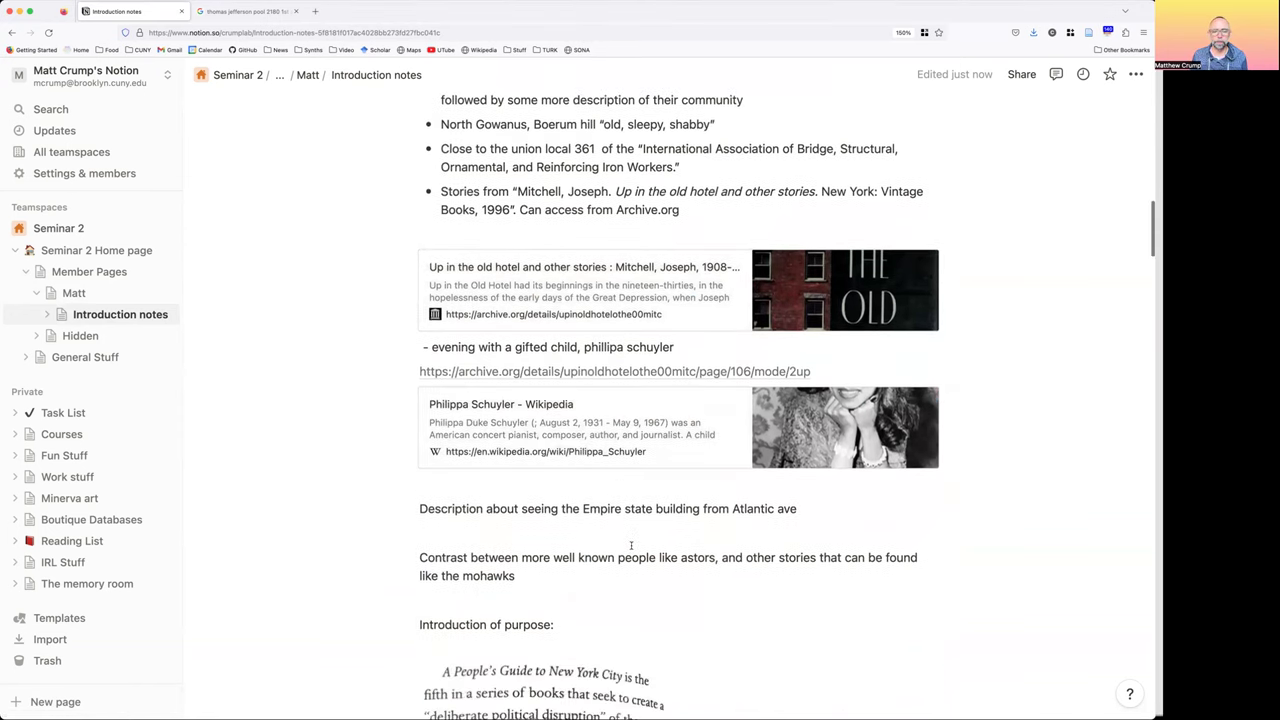
scroll(620, 490, down, 1)
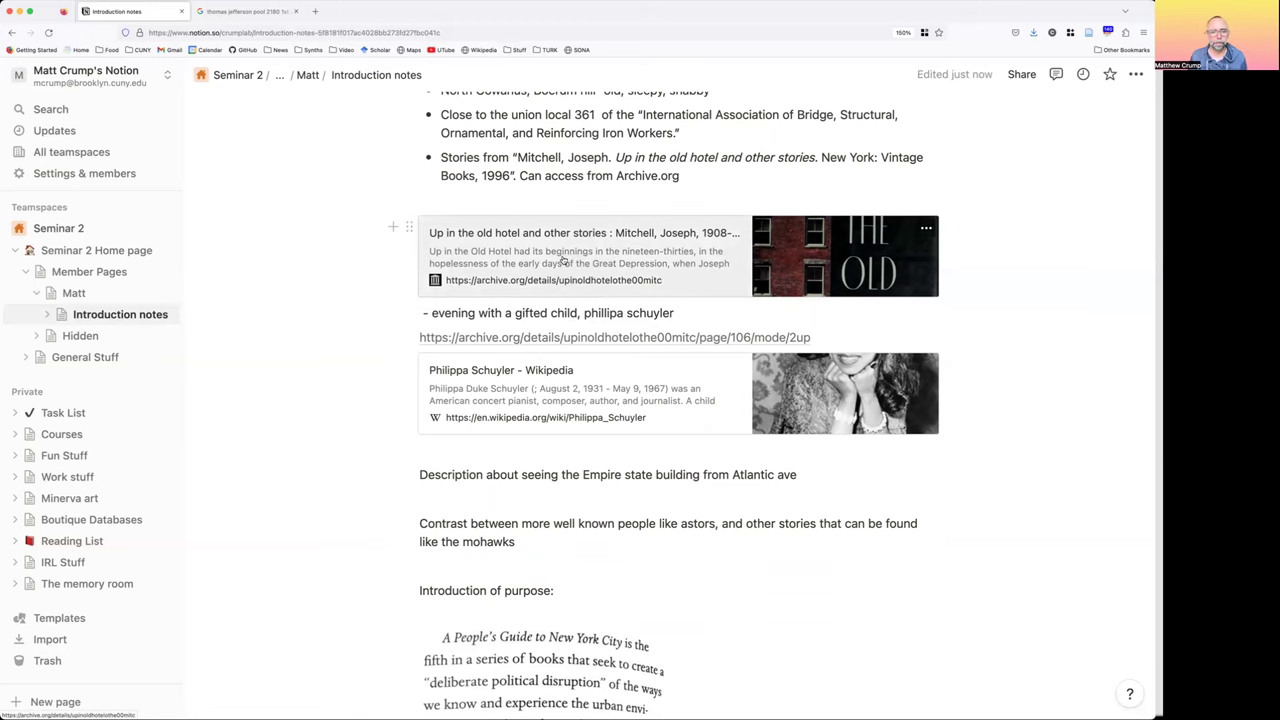
scroll(570, 257, down, 2)
scroll(575, 258, down, 7)
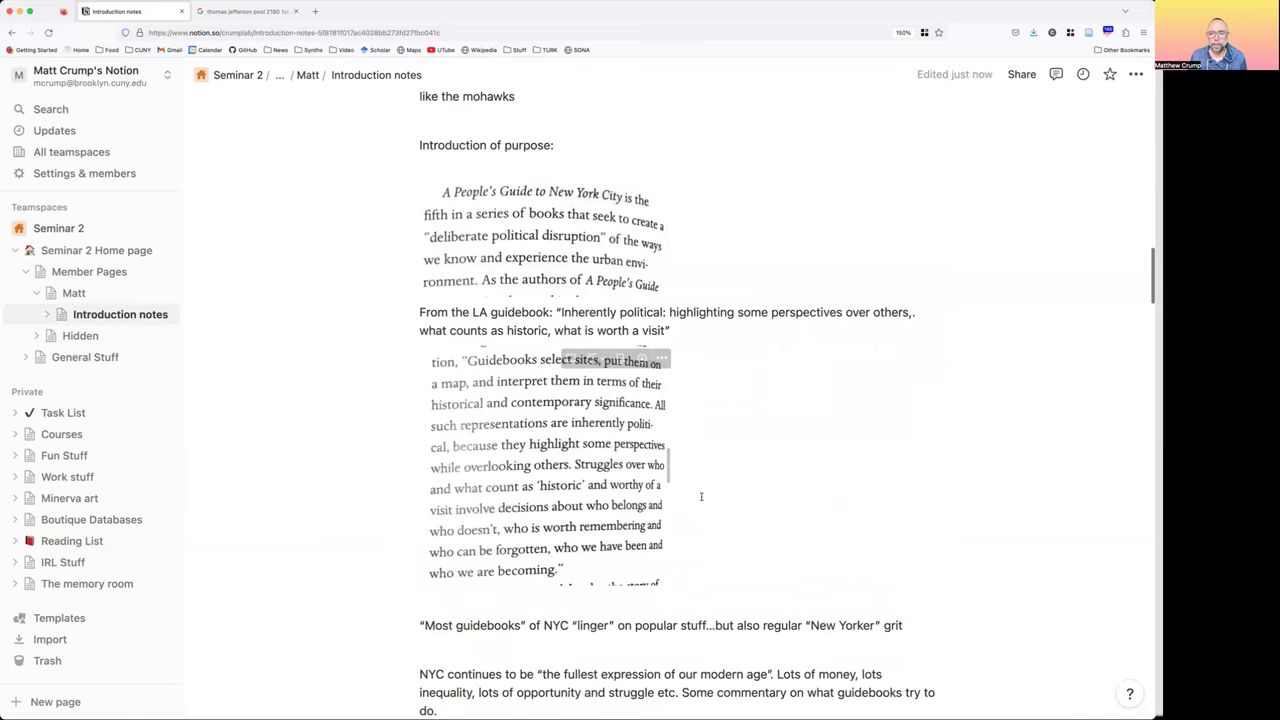
scroll(787, 385, down, 6)
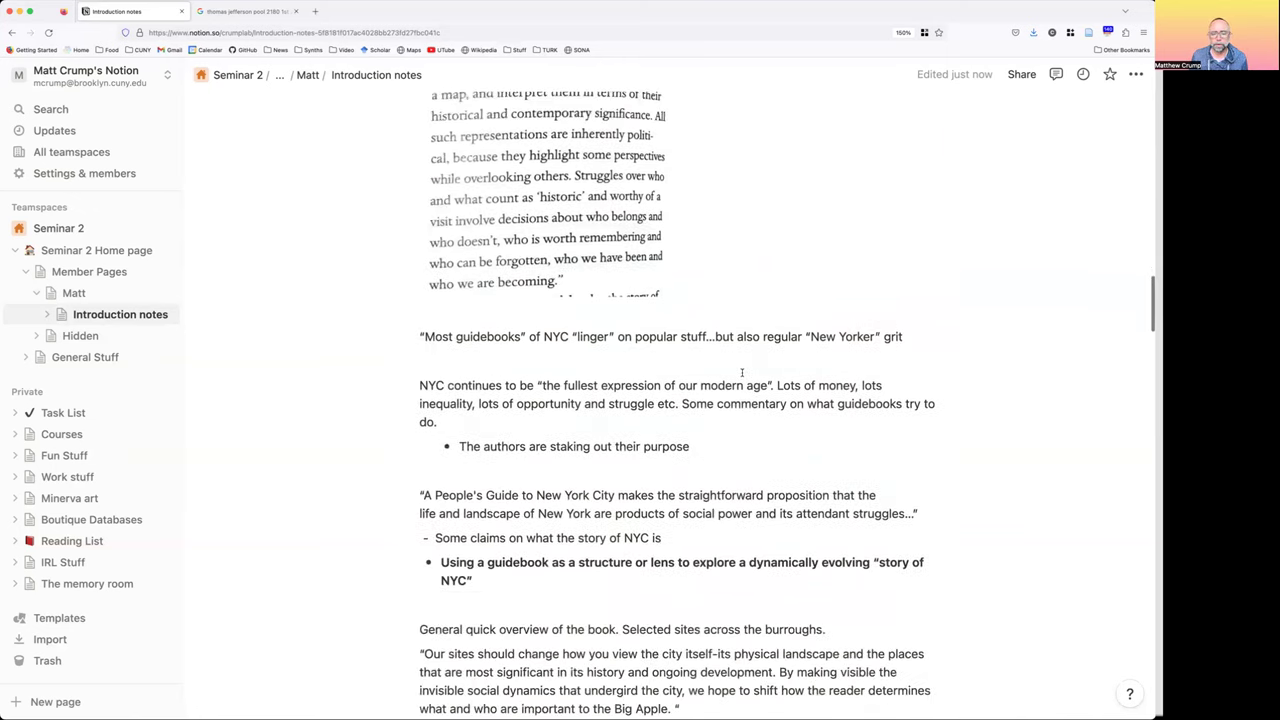
scroll(694, 355, down, 9)
scroll(694, 359, down, 5)
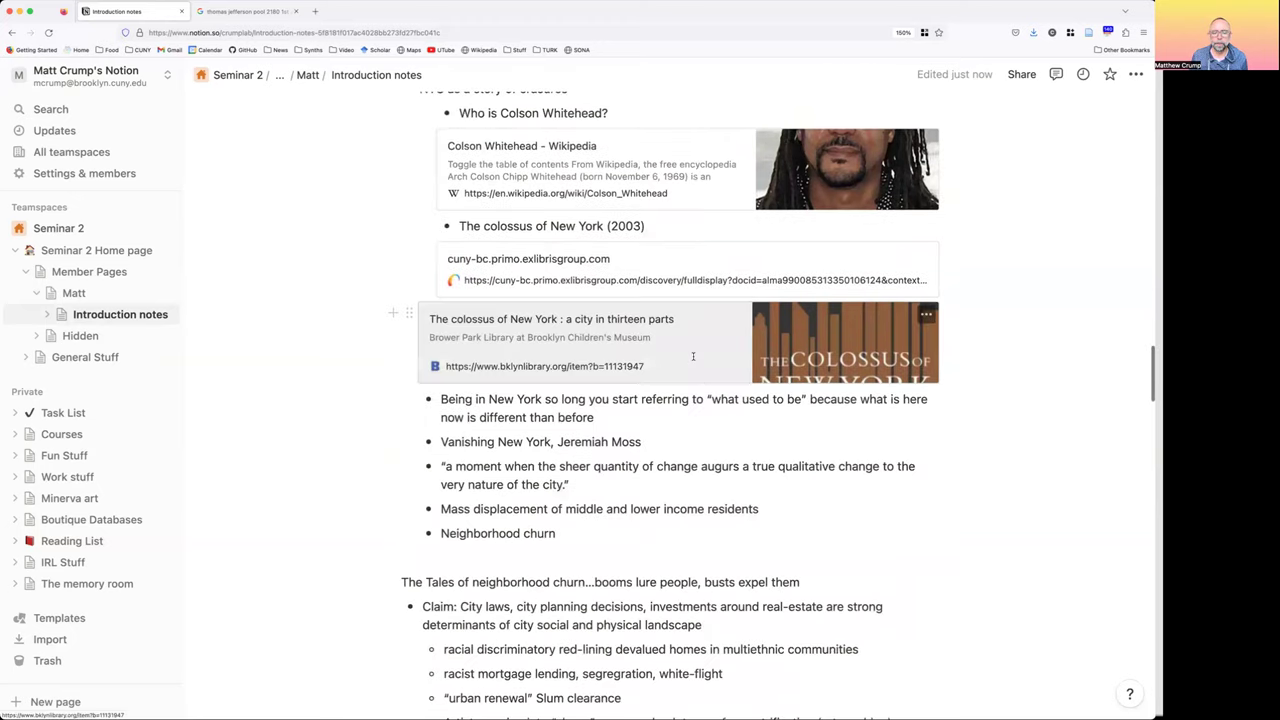
scroll(693, 356, down, 20)
scroll(693, 358, up, 19)
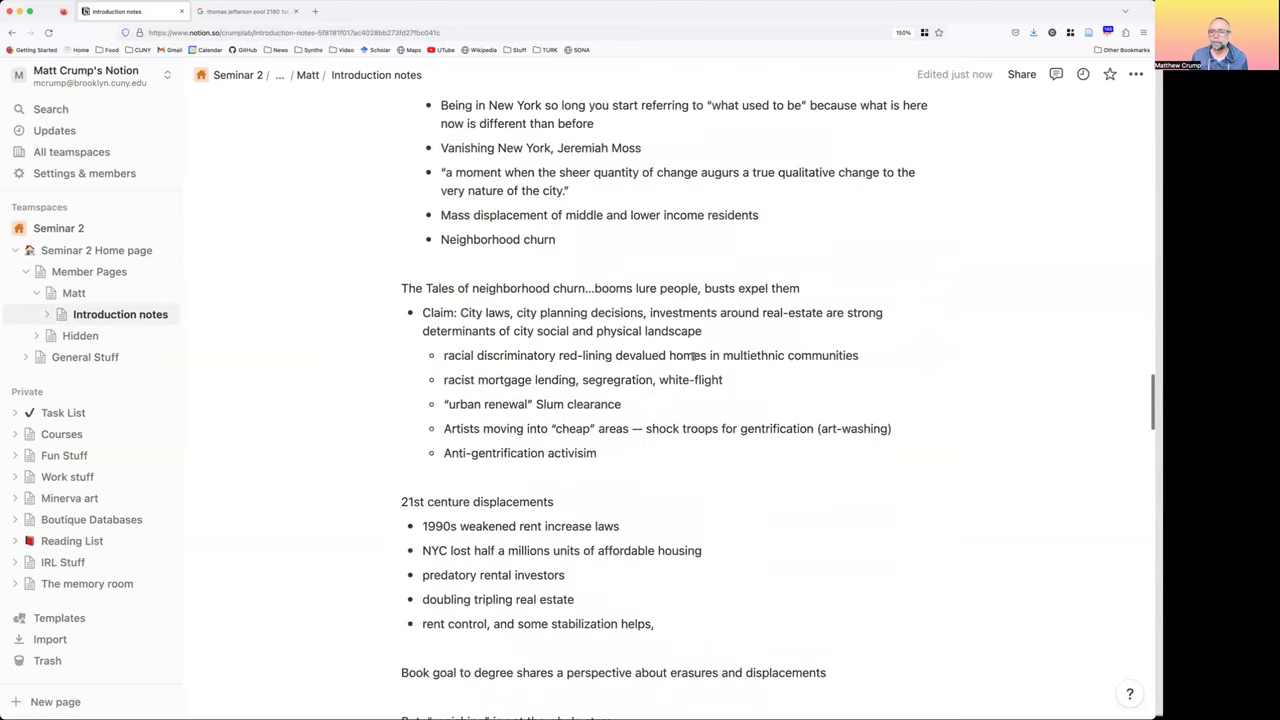
scroll(694, 357, up, 20)
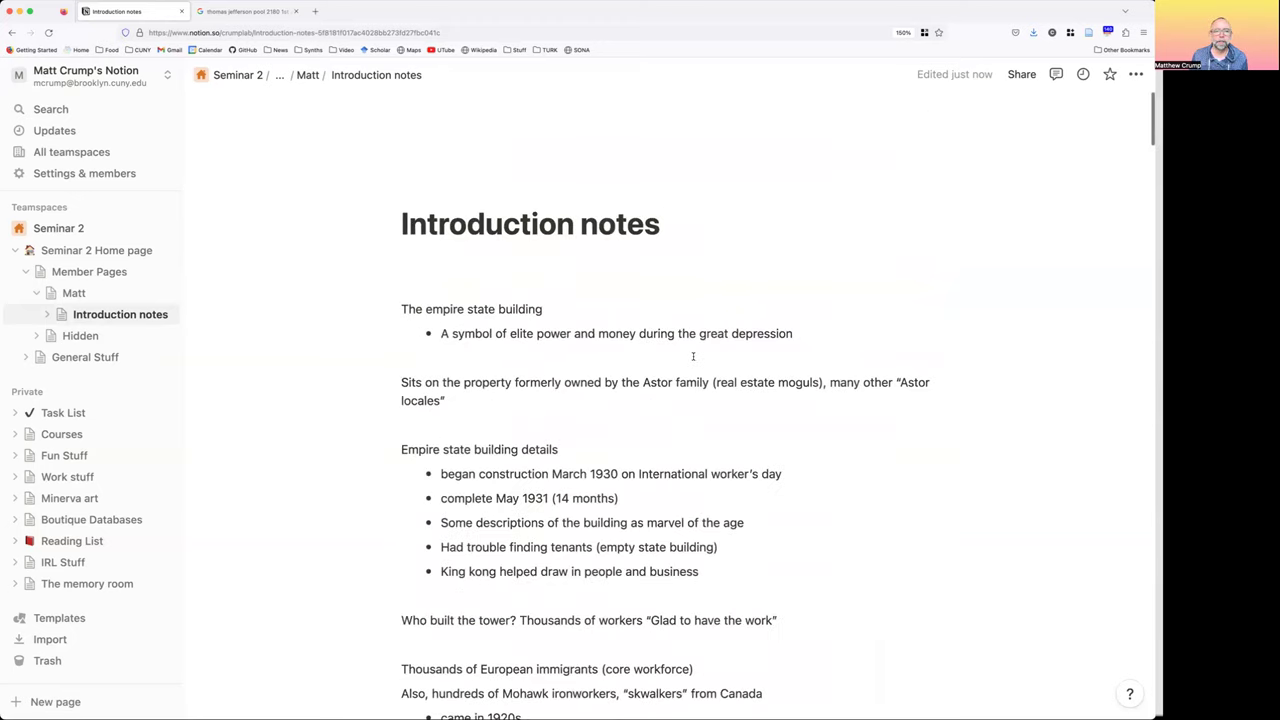
click(311, 76)
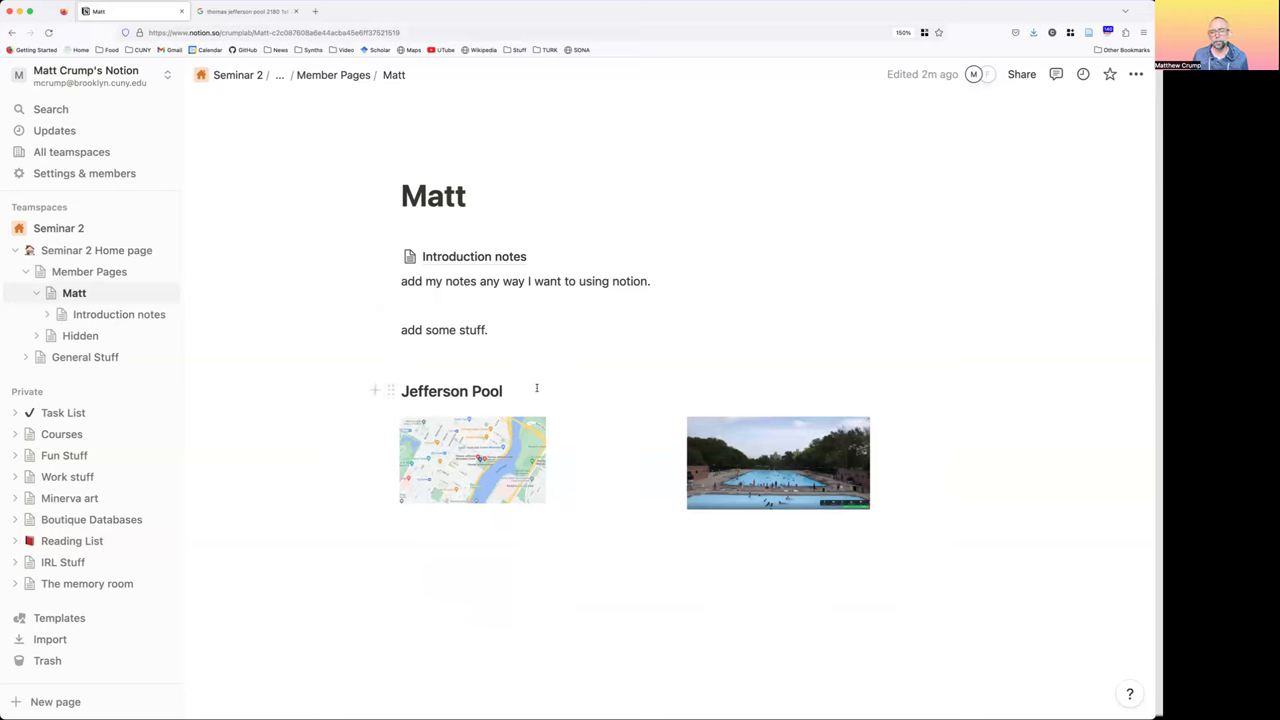
Create a 'Manhattan Chapter Notes' subpage with /page just below Introduction notes on Matt
click(596, 264)
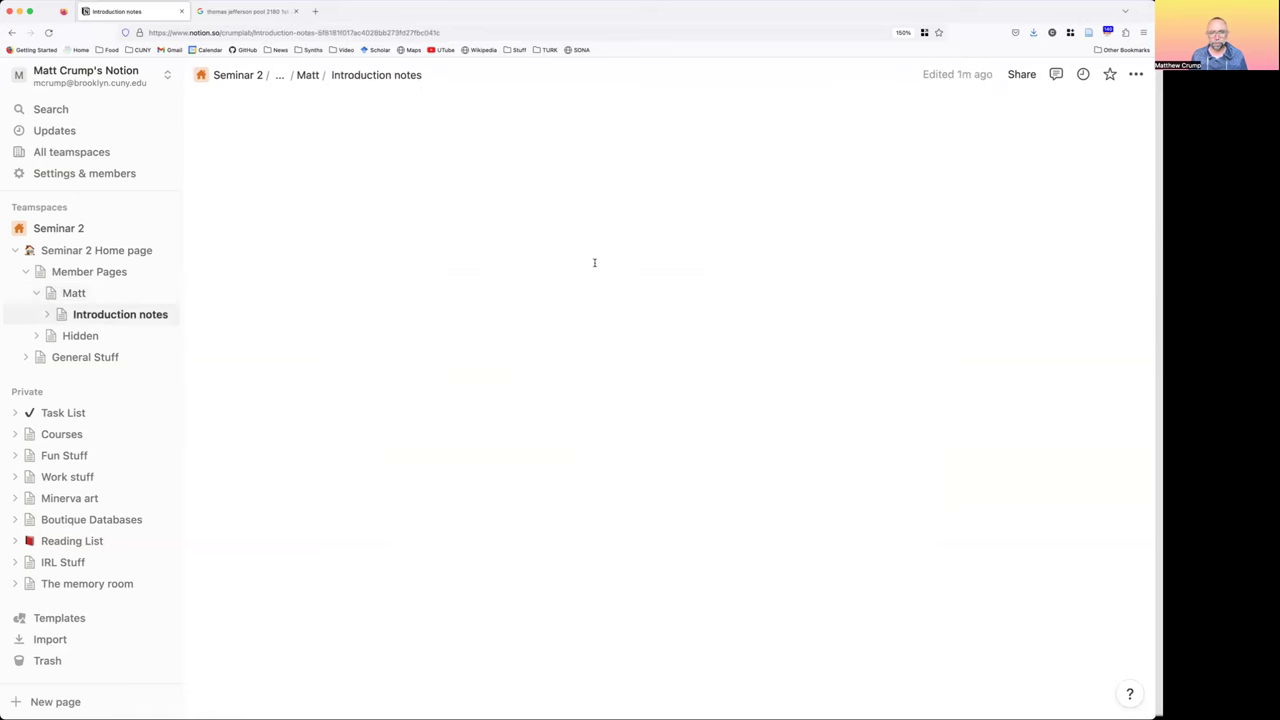
click(308, 75)
key(Up)
key(Up)
key(Down)
key(Return)
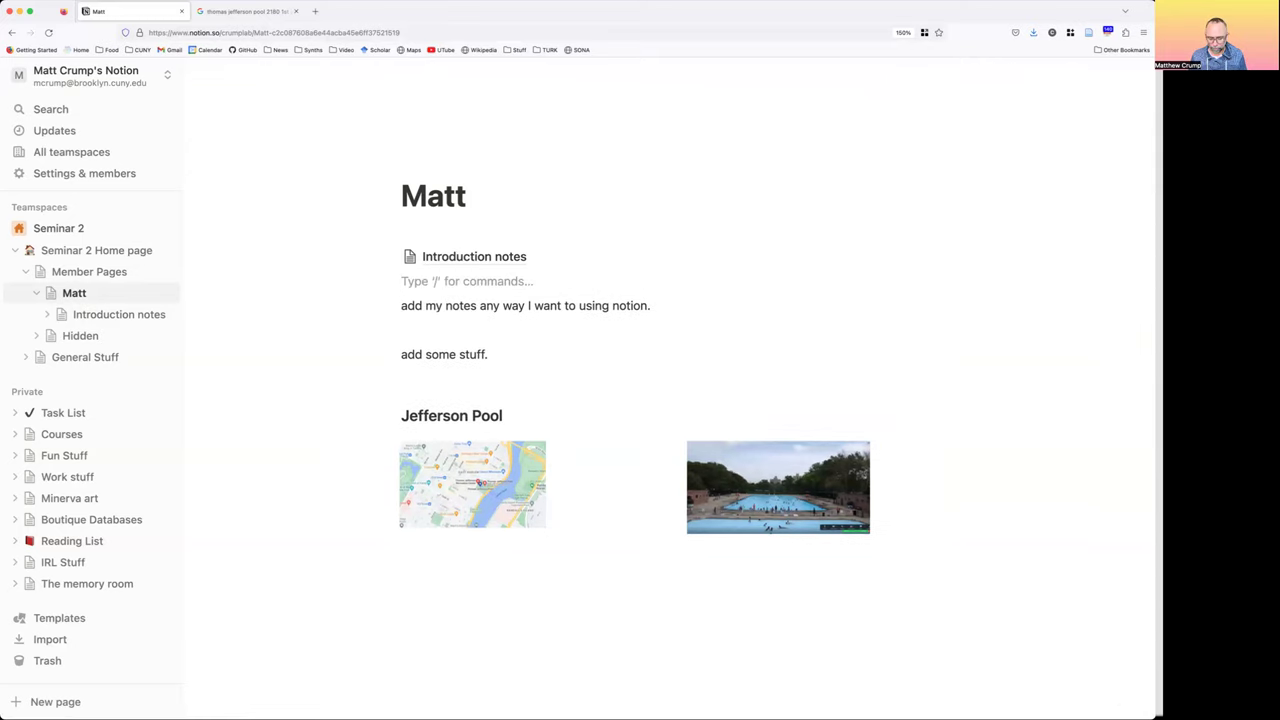
text(/page)
key(Return)
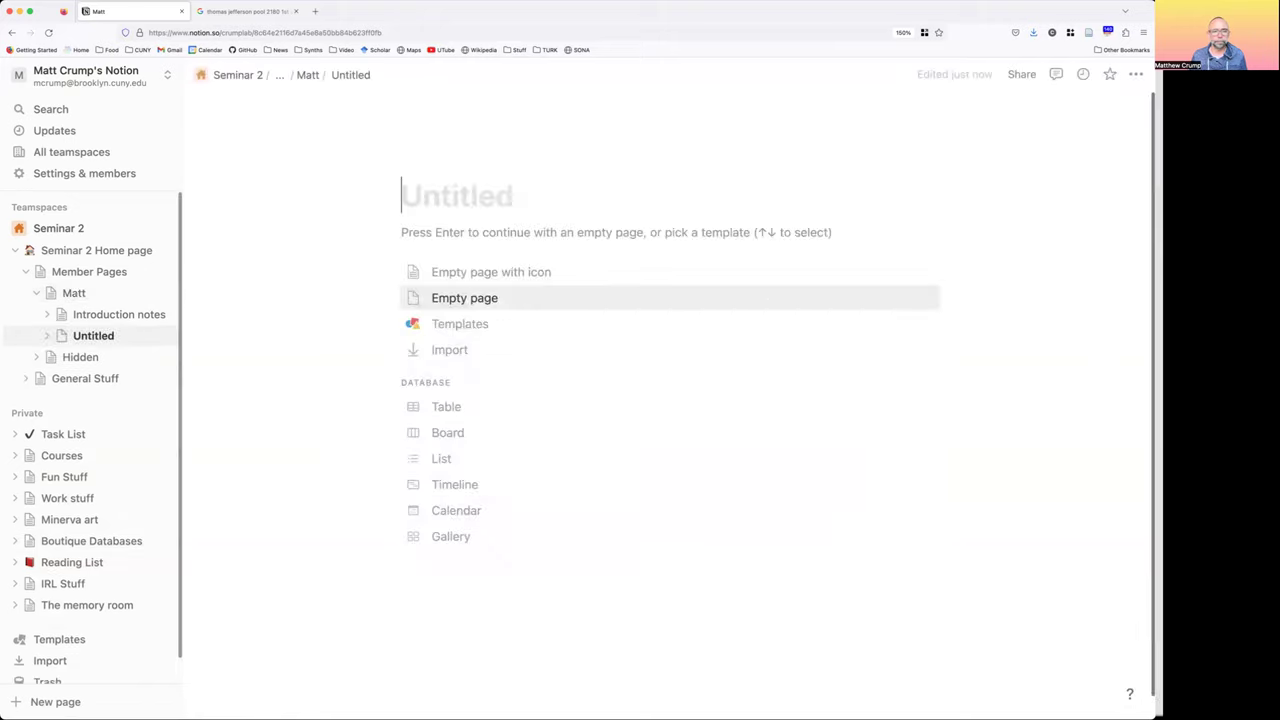
text(Manhattan Chapter )
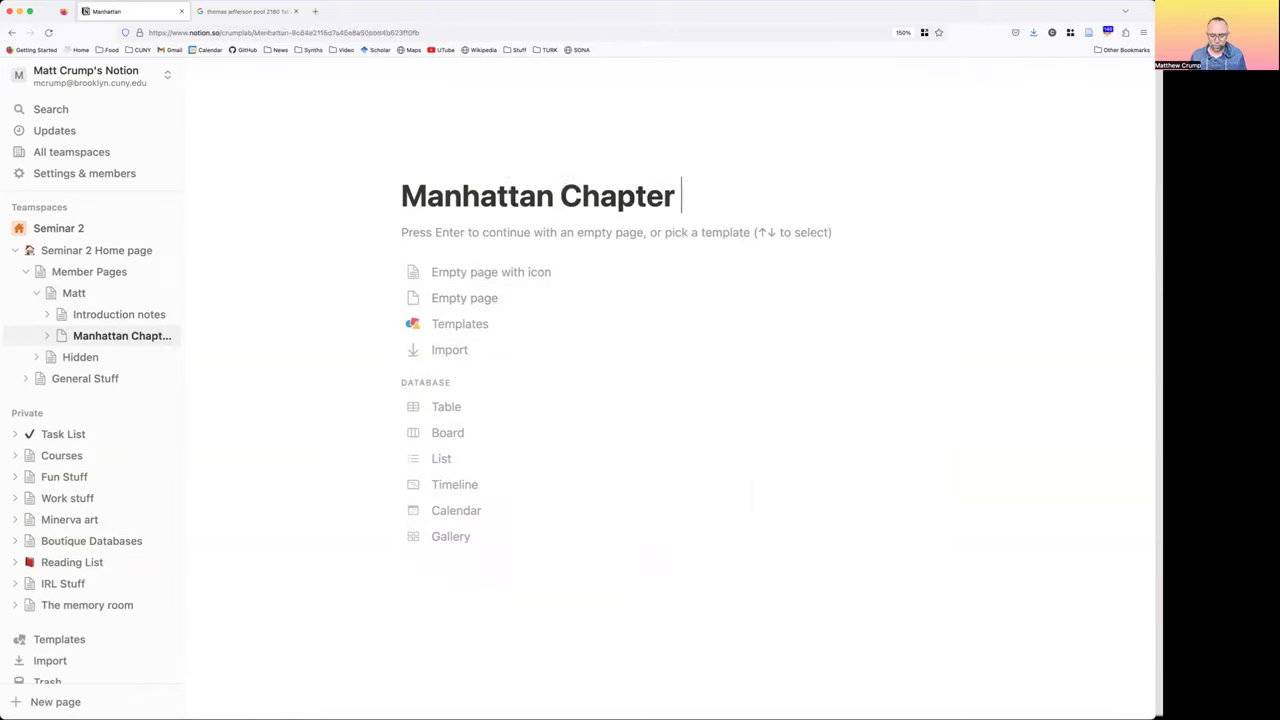
text(Notes)
key(Return)
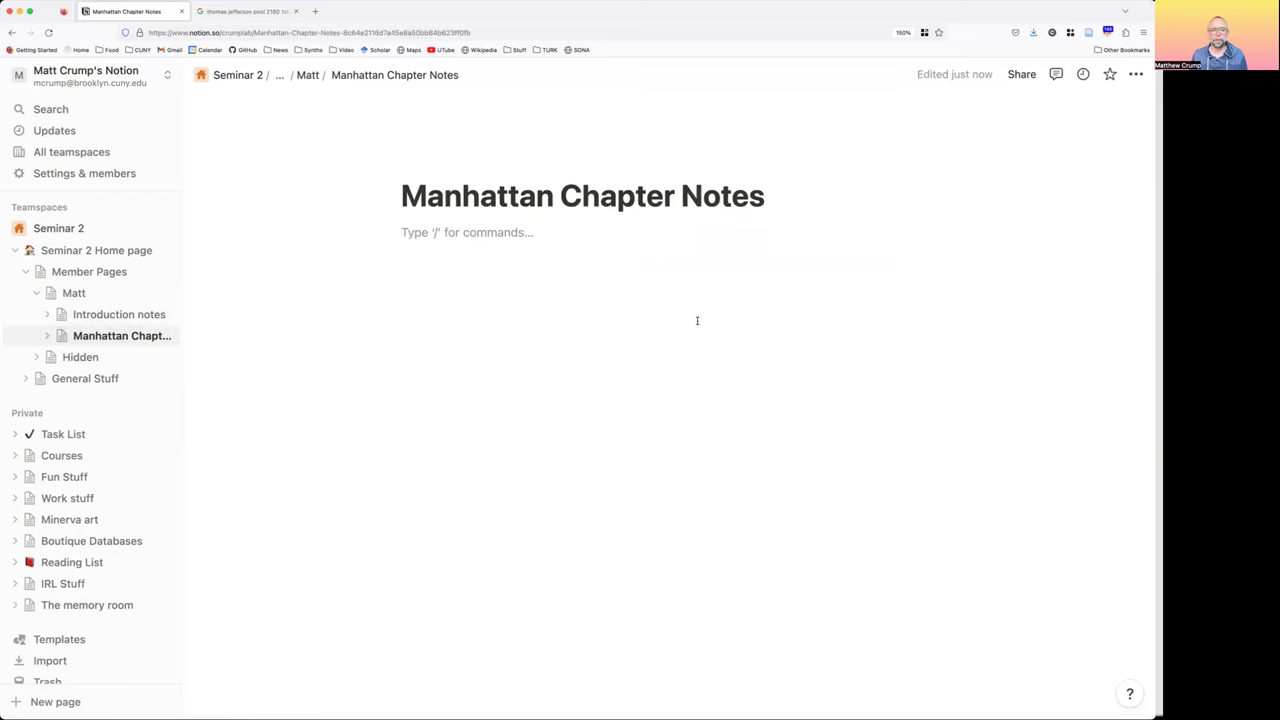
click(86, 255)
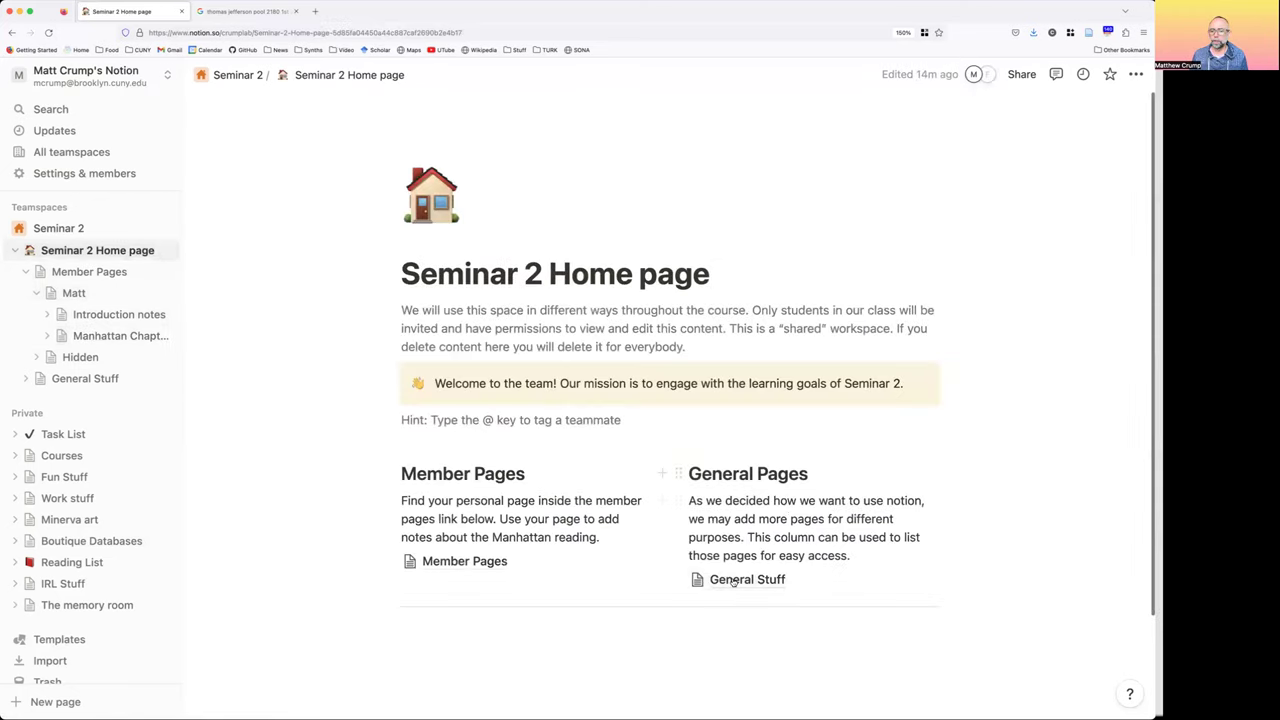
Open the General Stuff page, then return to the Seminar 2 Home page
click(733, 581)
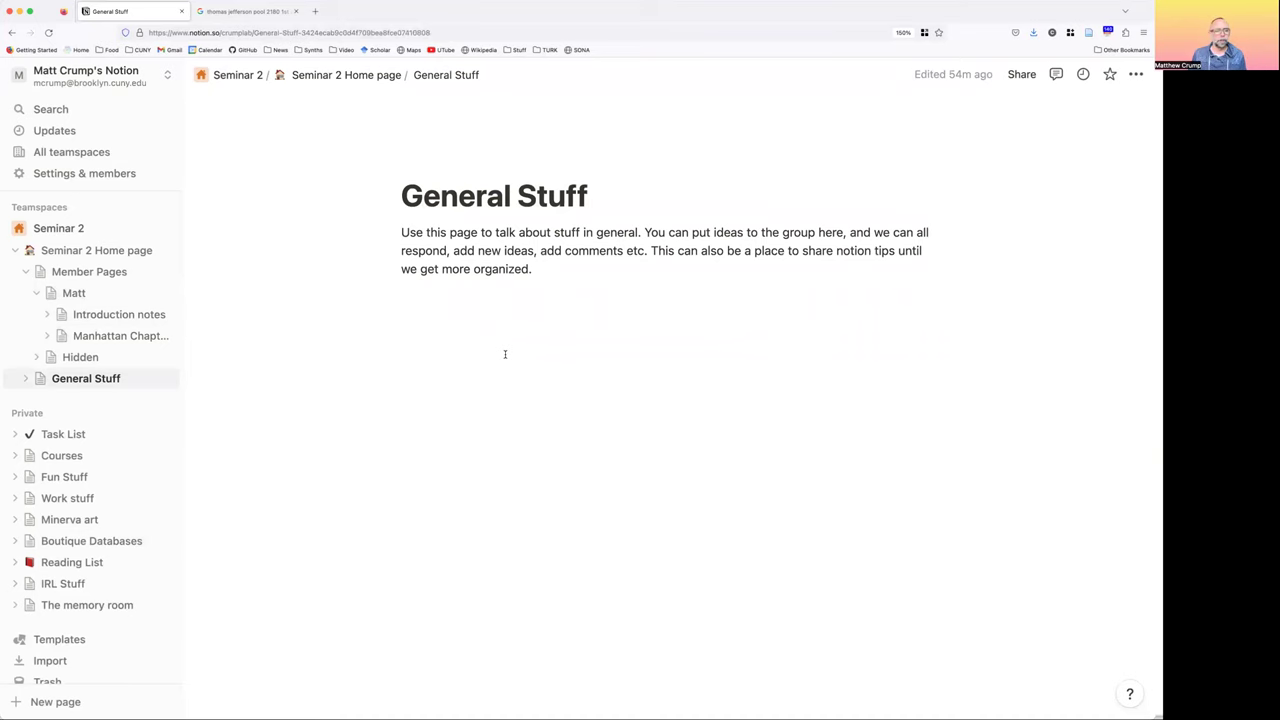
click(60, 252)
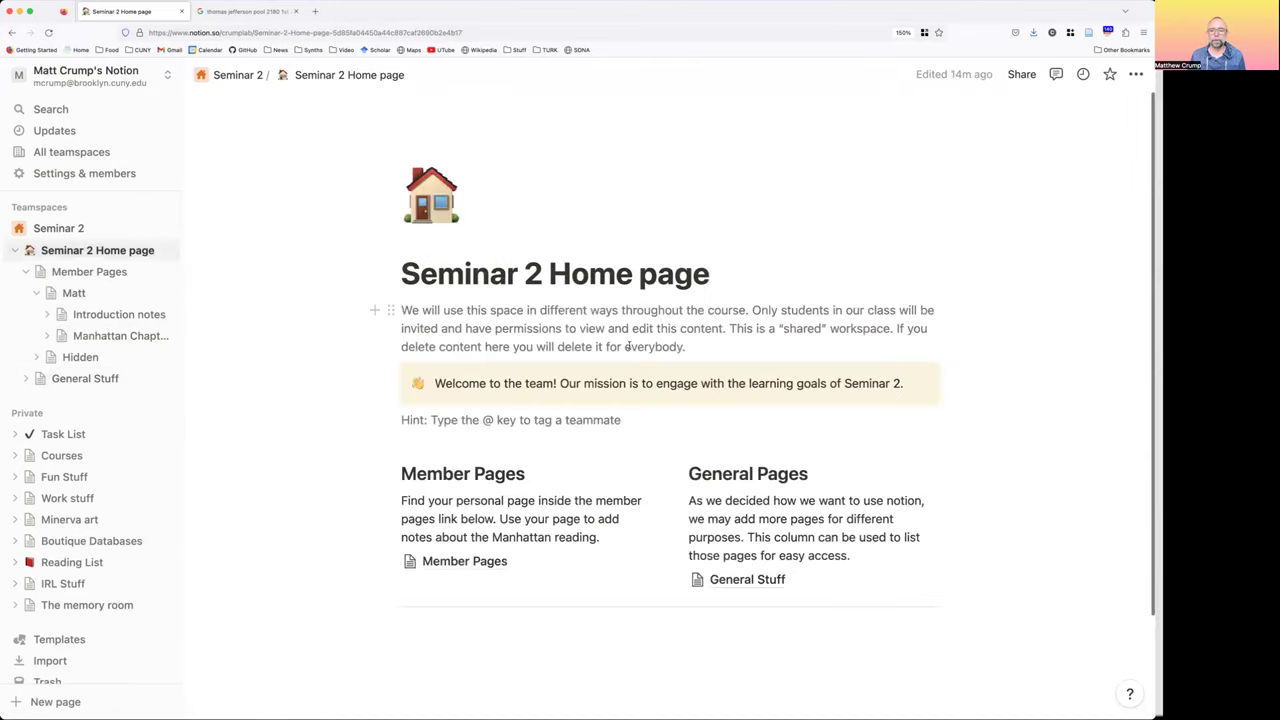